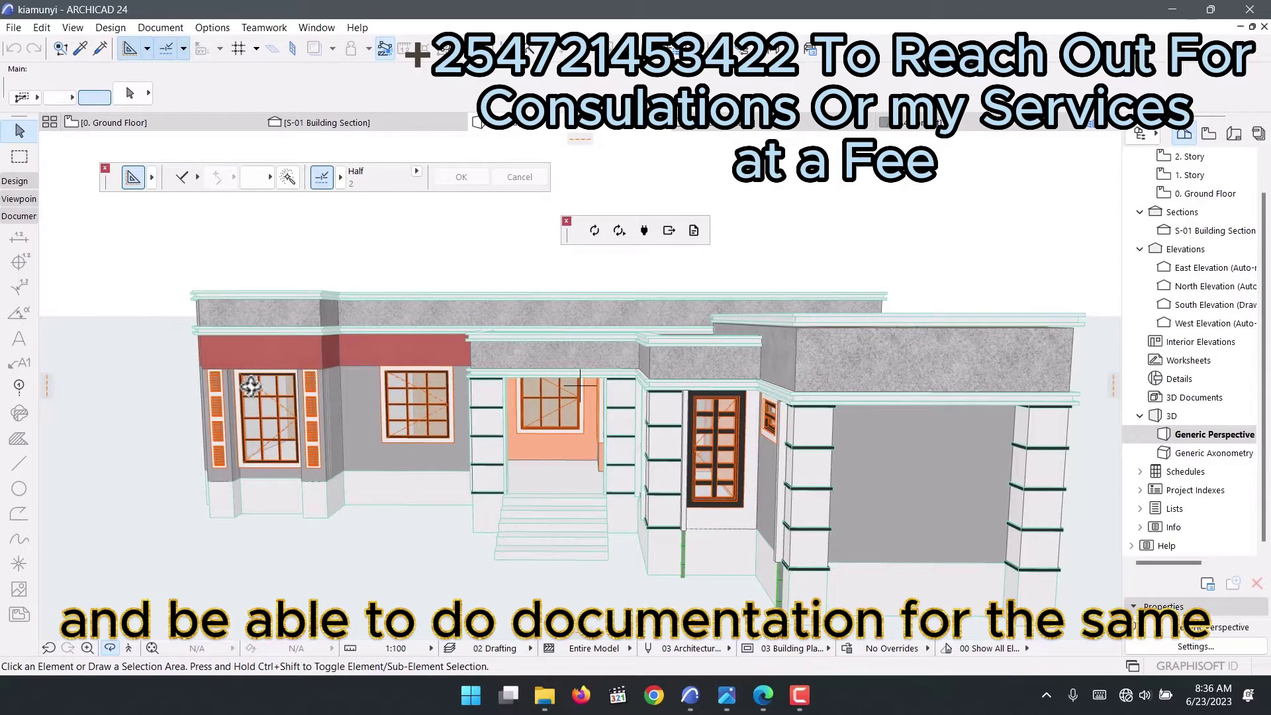
Orbit the 3D house to a near-frontal view, then play Video2.mp4 in Photos
scroll(250, 386, up, 3)
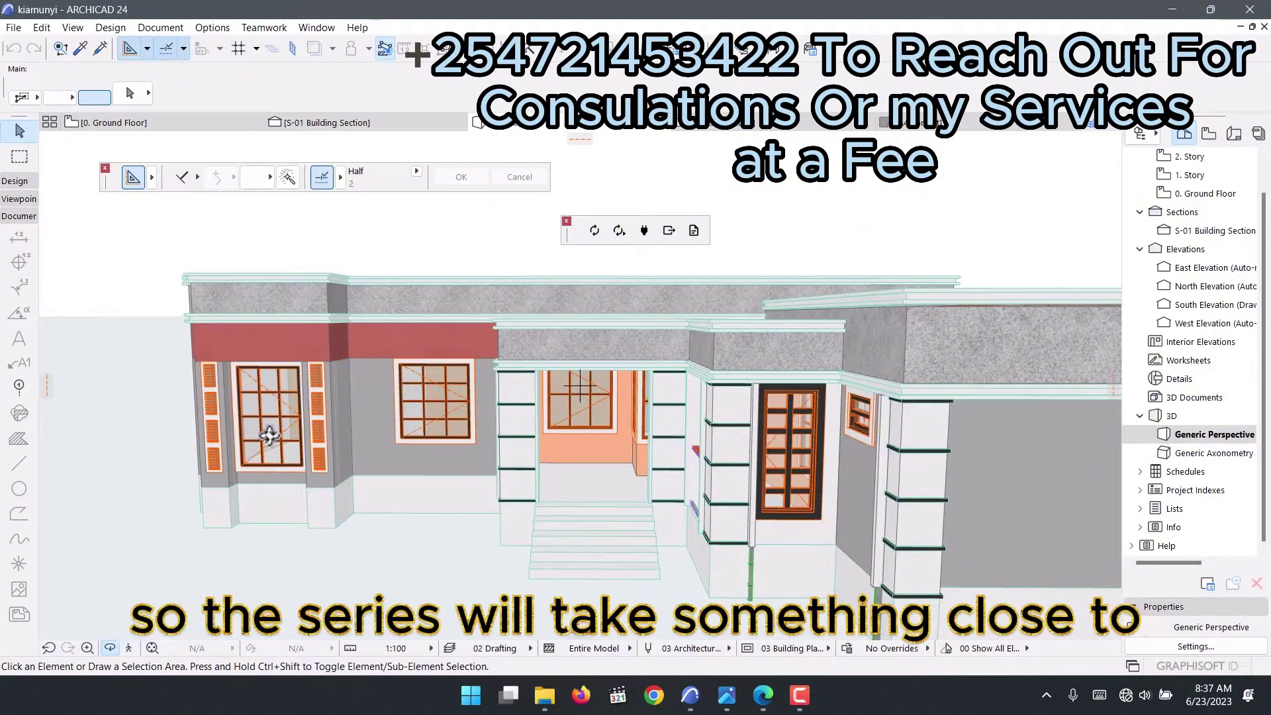
drag(397, 475, 389, 429)
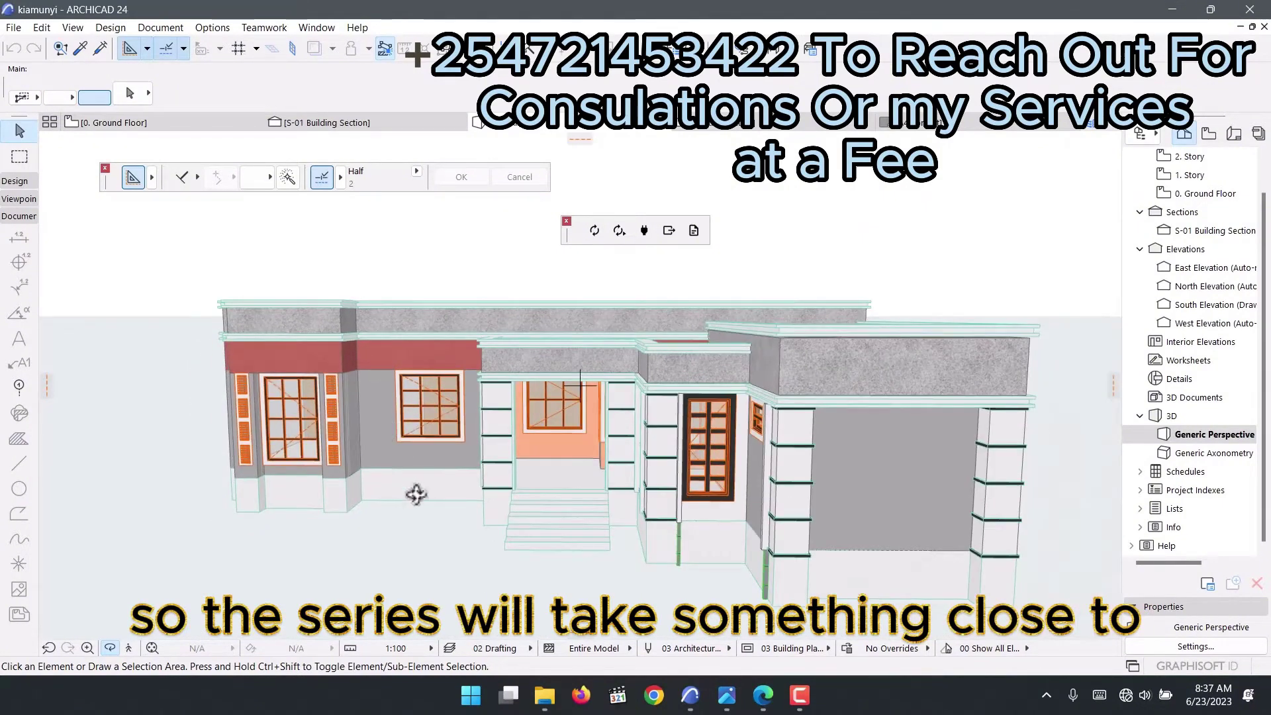
drag(417, 494, 375, 453)
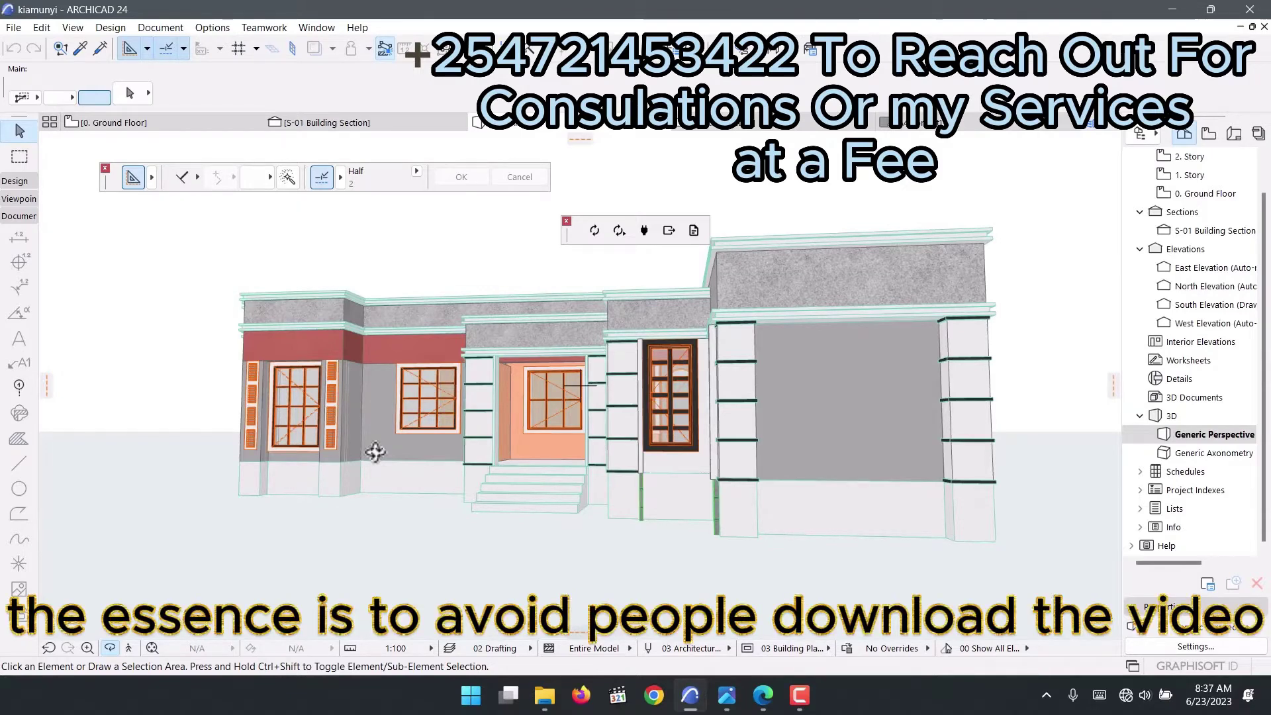
scroll(355, 407, up, 2)
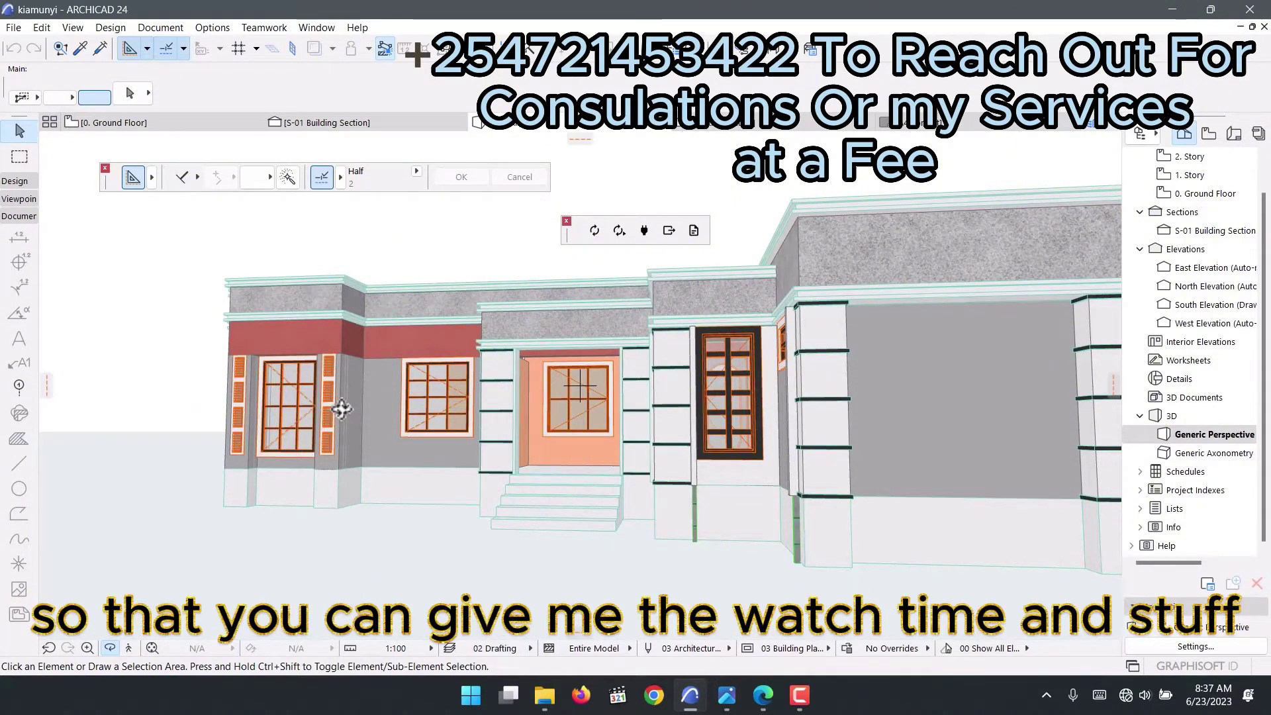
scroll(647, 309, down, 2)
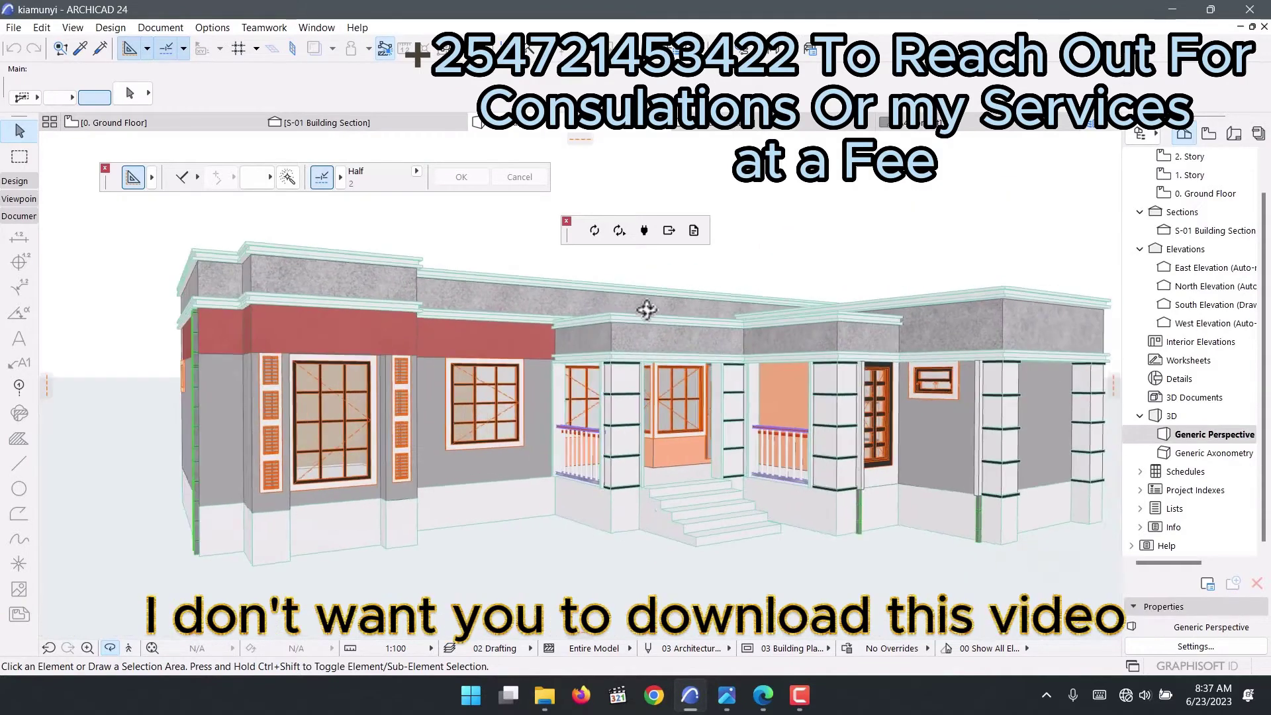
mouse_move(559, 307)
shift+middle_down()
mouse_move(406, 278)
mouse_move(335, 335)
mouse_move(254, 330)
mouse_move(434, 442)
mouse_move(440, 406)
mouse_move(459, 420)
shift+middle_up()
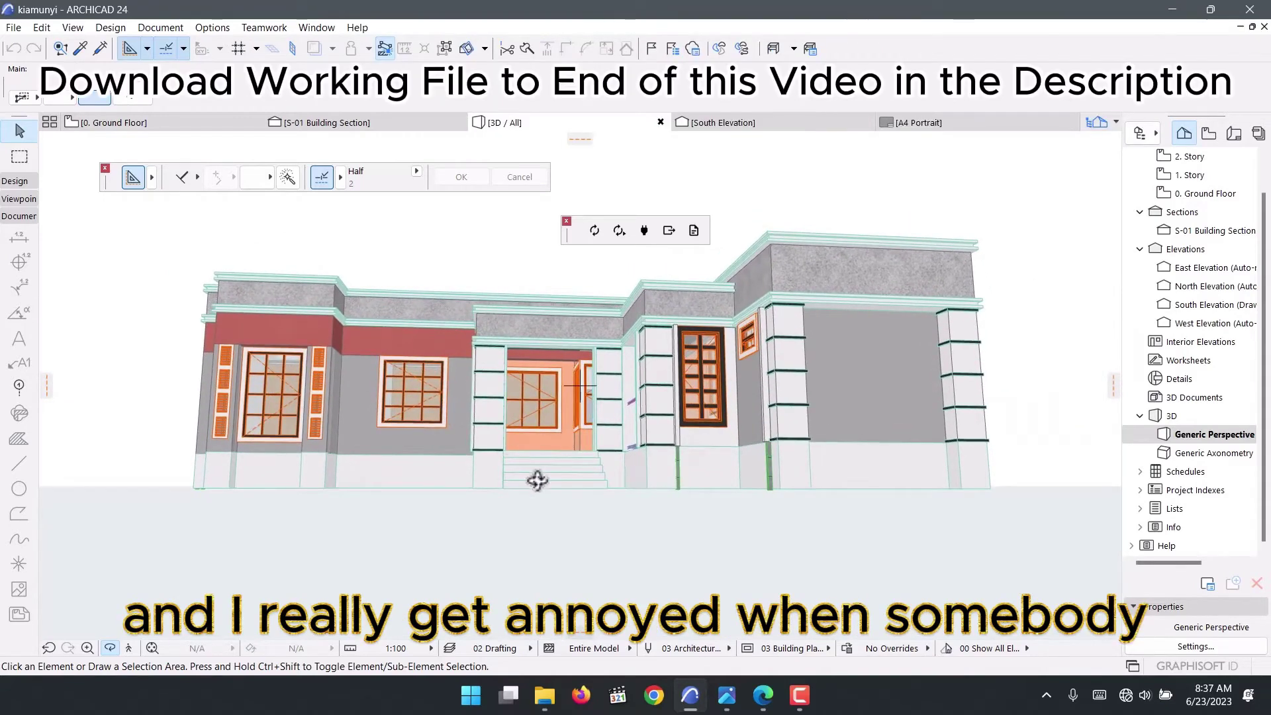
mouse_move(537, 481)
shift+middle_down()
mouse_move(733, 496)
mouse_move(601, 499)
mouse_move(549, 464)
shift+middle_up()
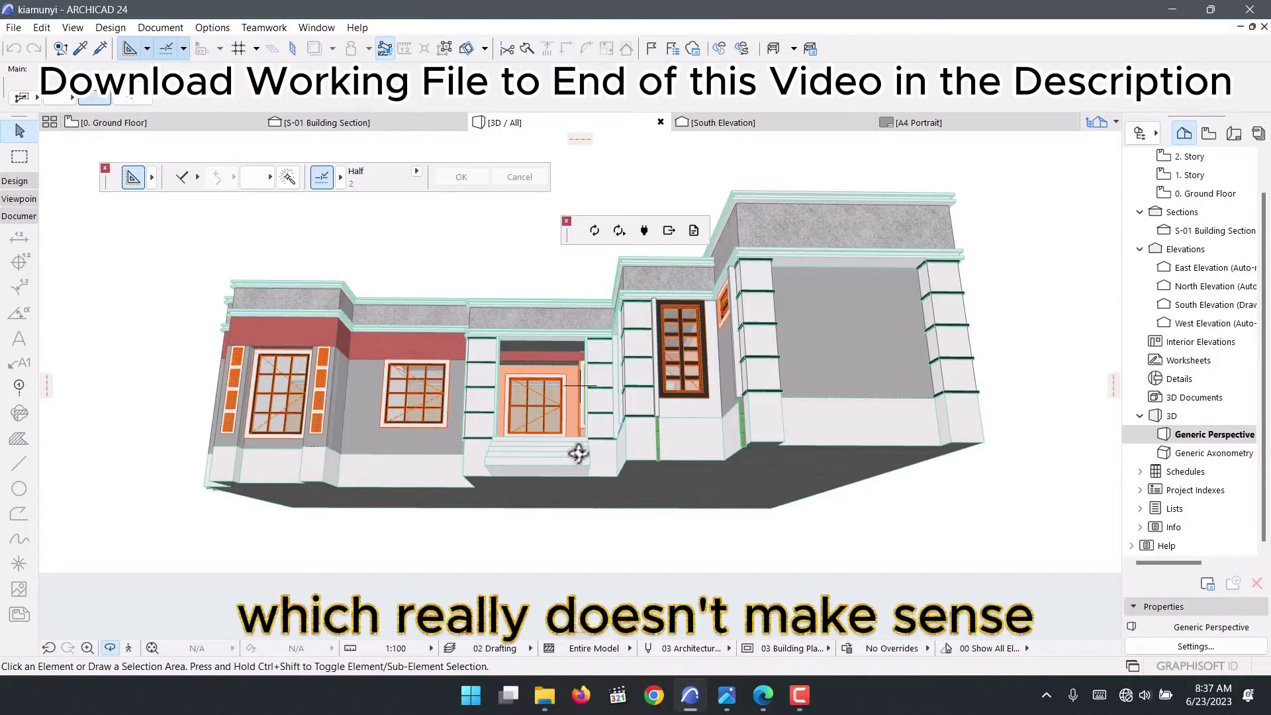
mouse_move(505, 400)
mouse_down()
mouse_move(434, 411)
mouse_move(329, 341)
mouse_move(358, 376)
mouse_move(987, 409)
mouse_move(448, 454)
mouse_move(499, 358)
mouse_move(496, 423)
mouse_move(491, 363)
mouse_move(576, 354)
mouse_up()
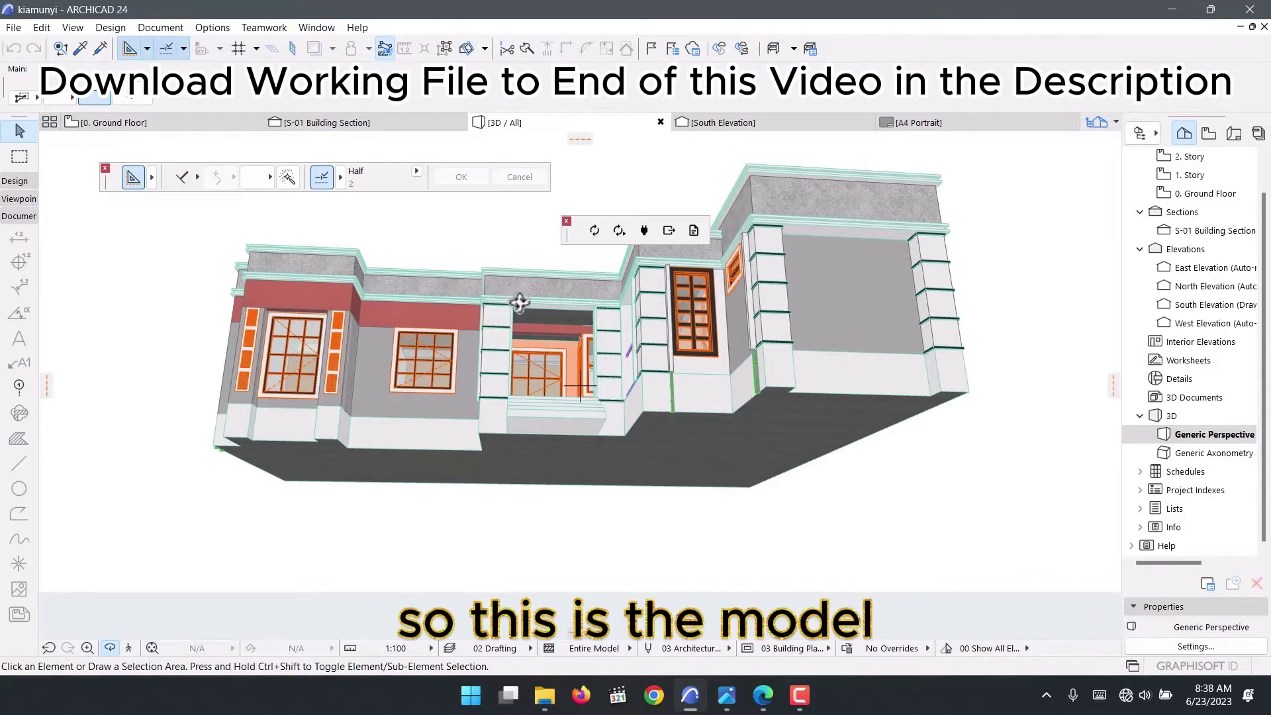
drag(519, 304, 503, 341)
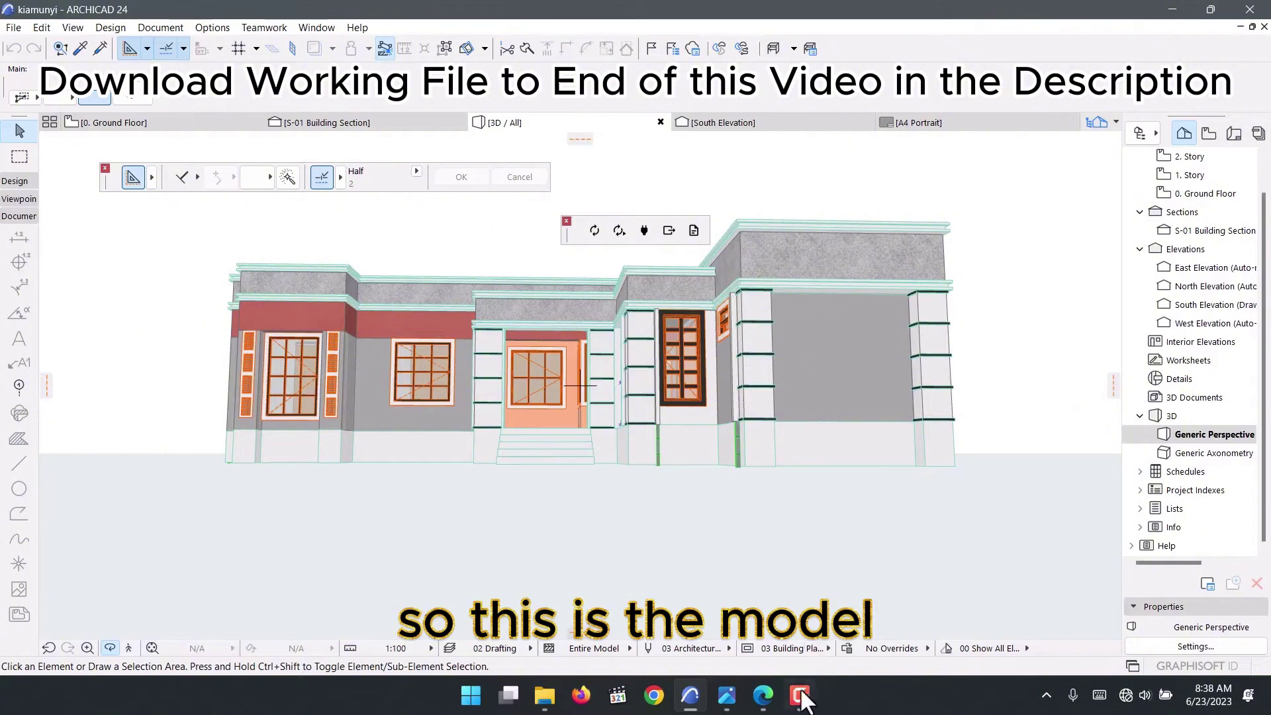
click(727, 696)
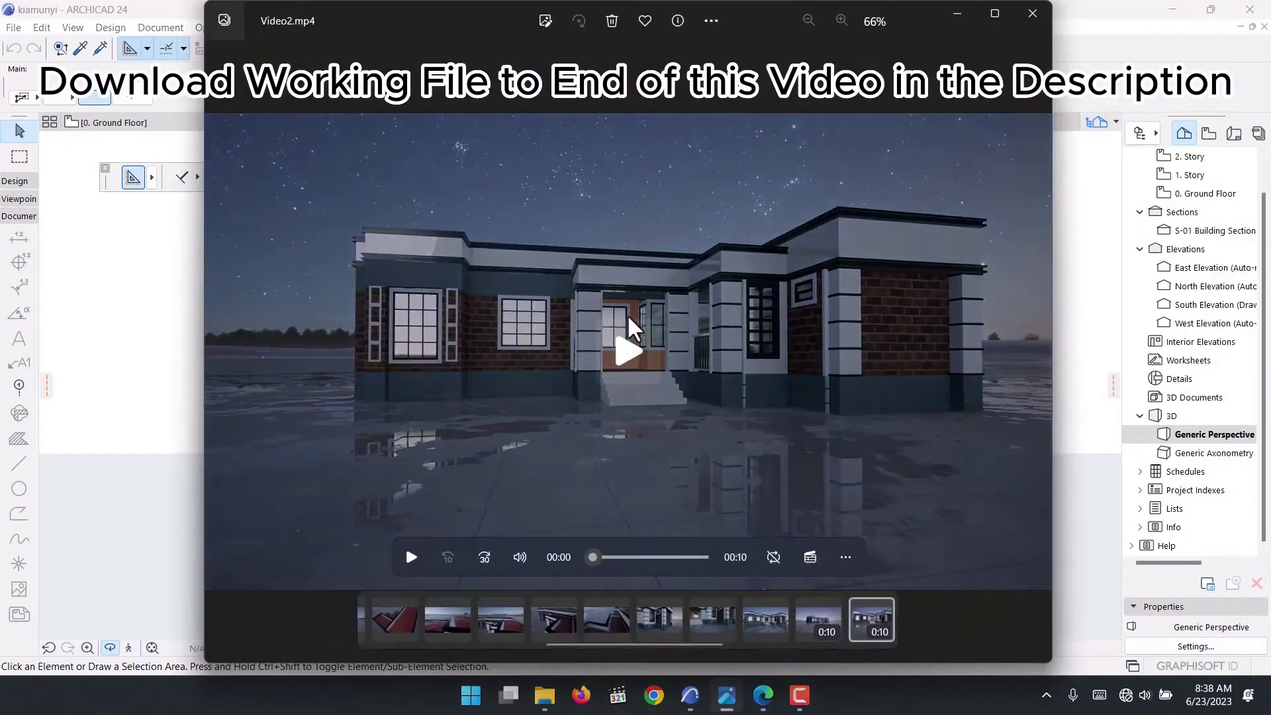
click(630, 347)
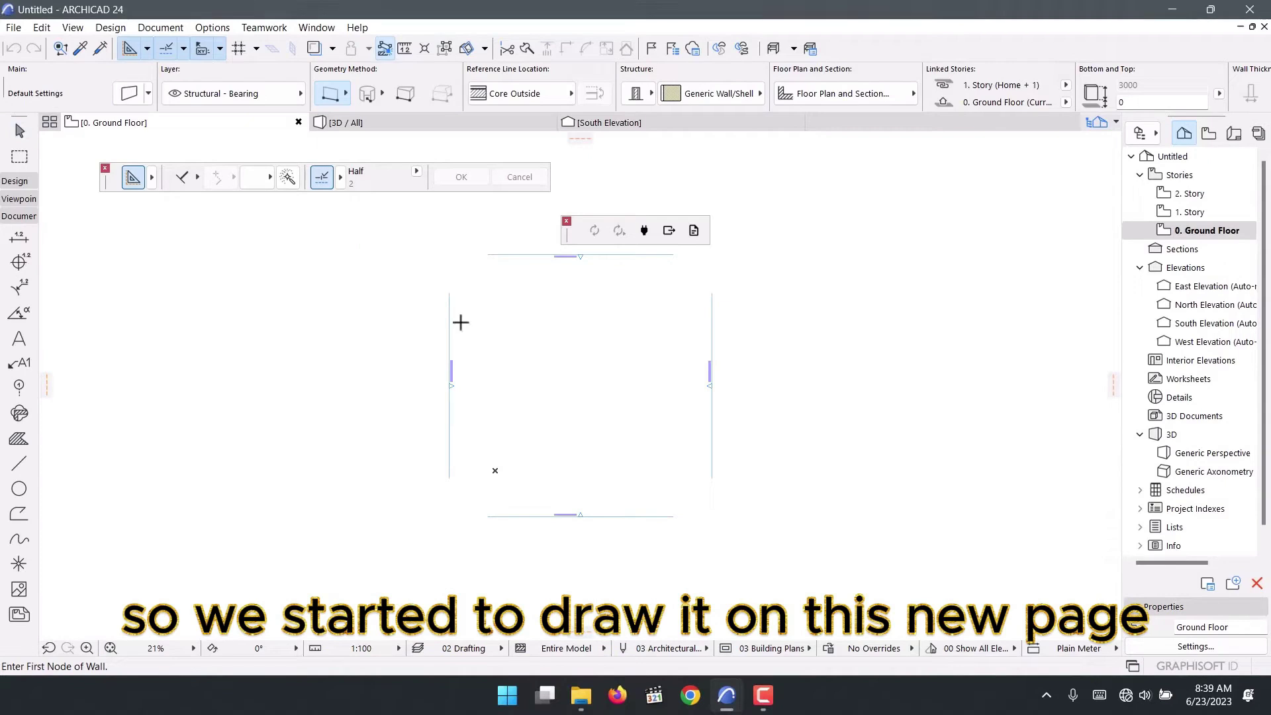
Set wall defaults to structural, Masonry Block - Structural material, 200 thick
click(14, 184)
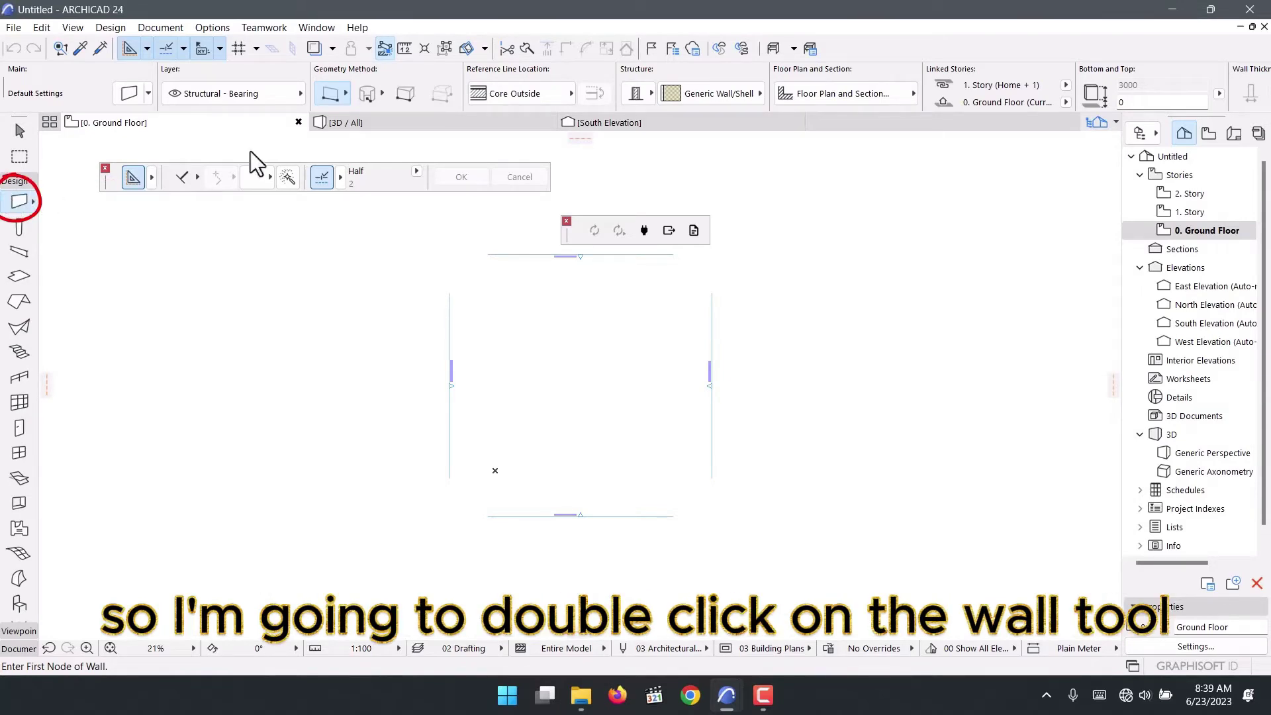
key(ctrl+t)
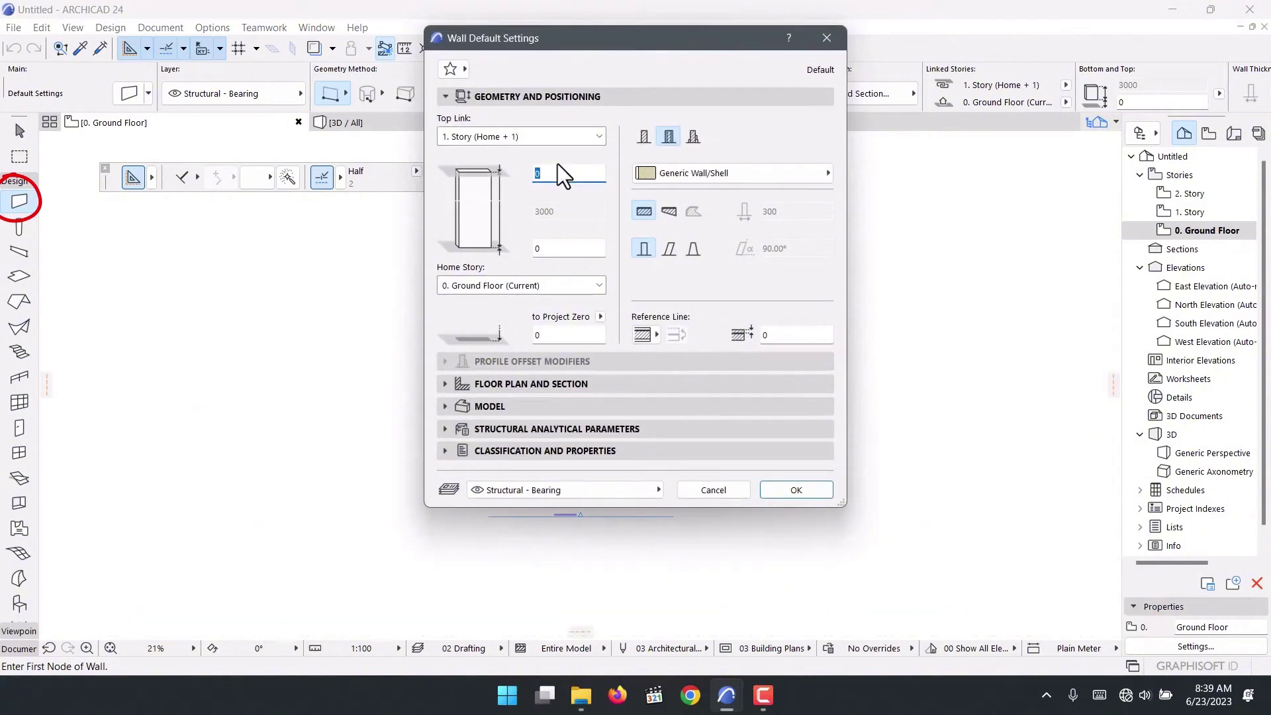
click(645, 137)
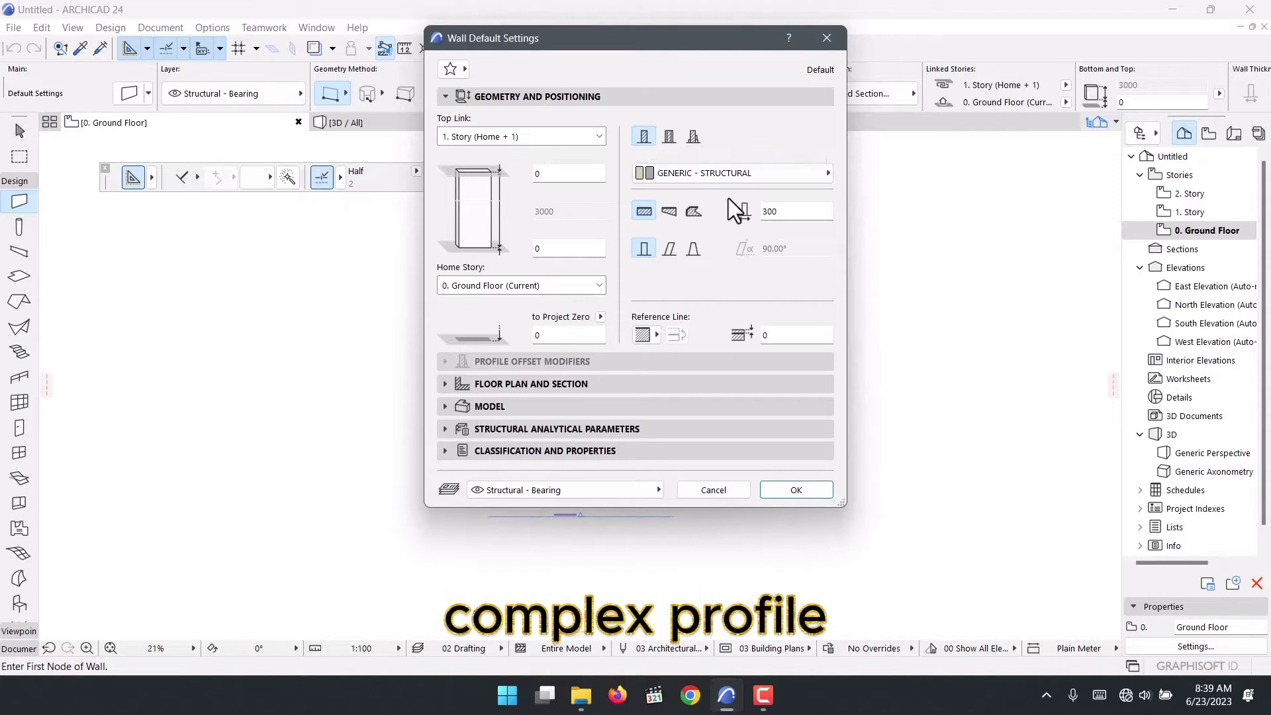
click(767, 169)
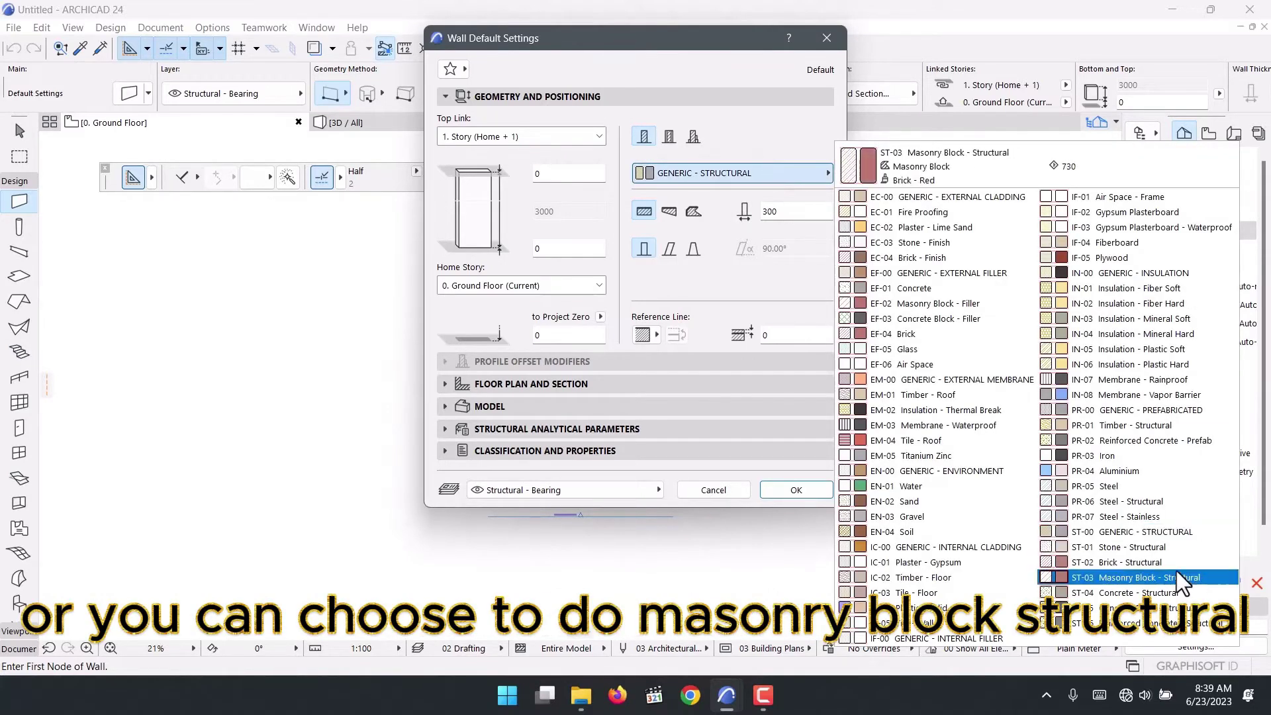
click(1161, 578)
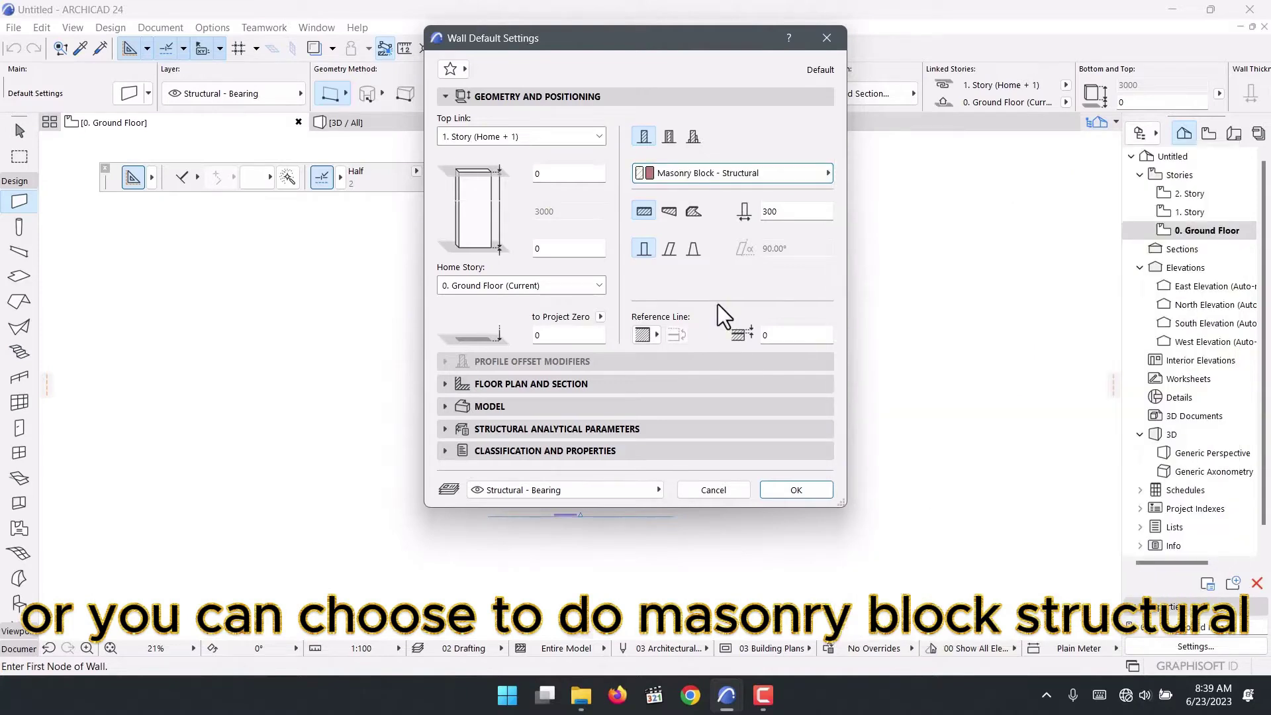
click(722, 175)
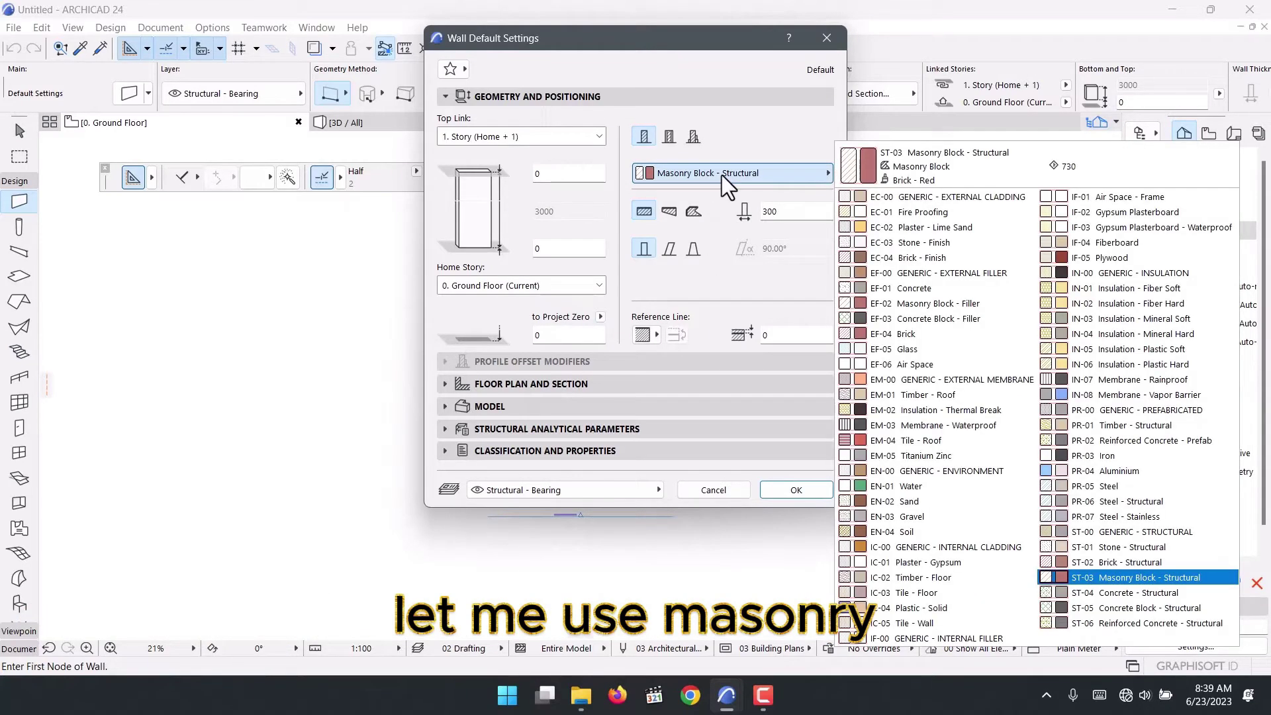
click(721, 174)
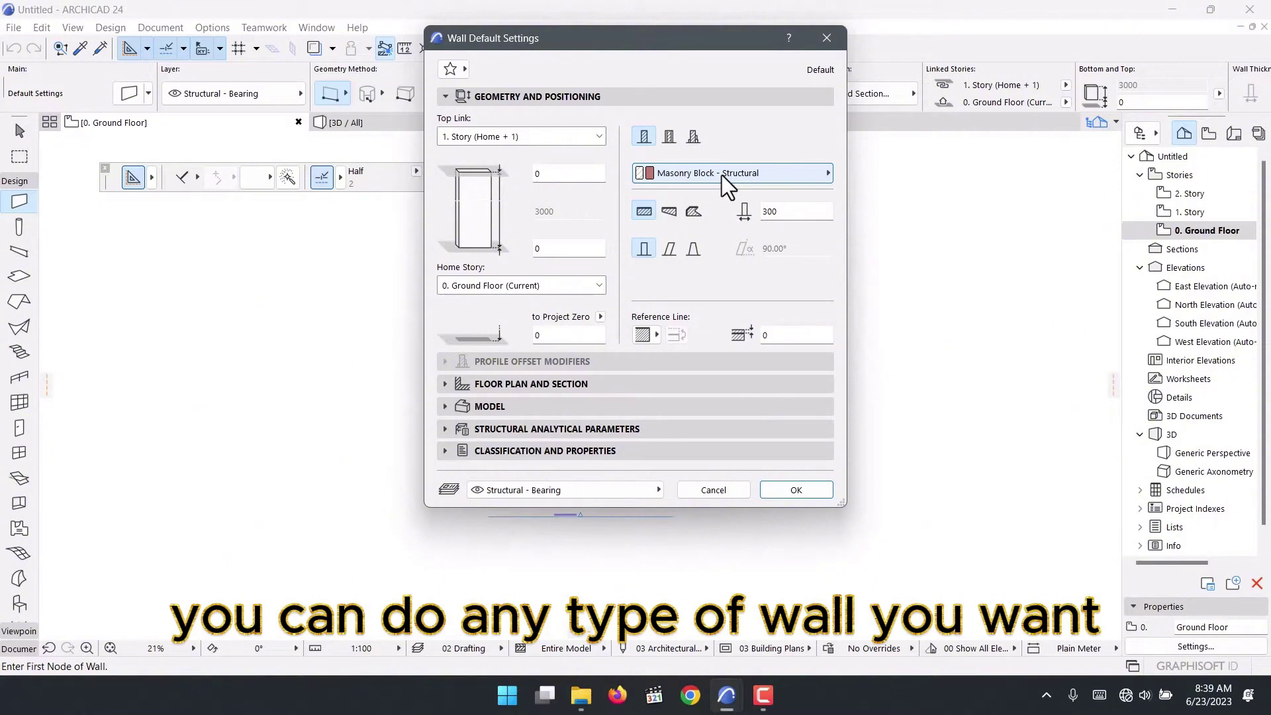
click(749, 216)
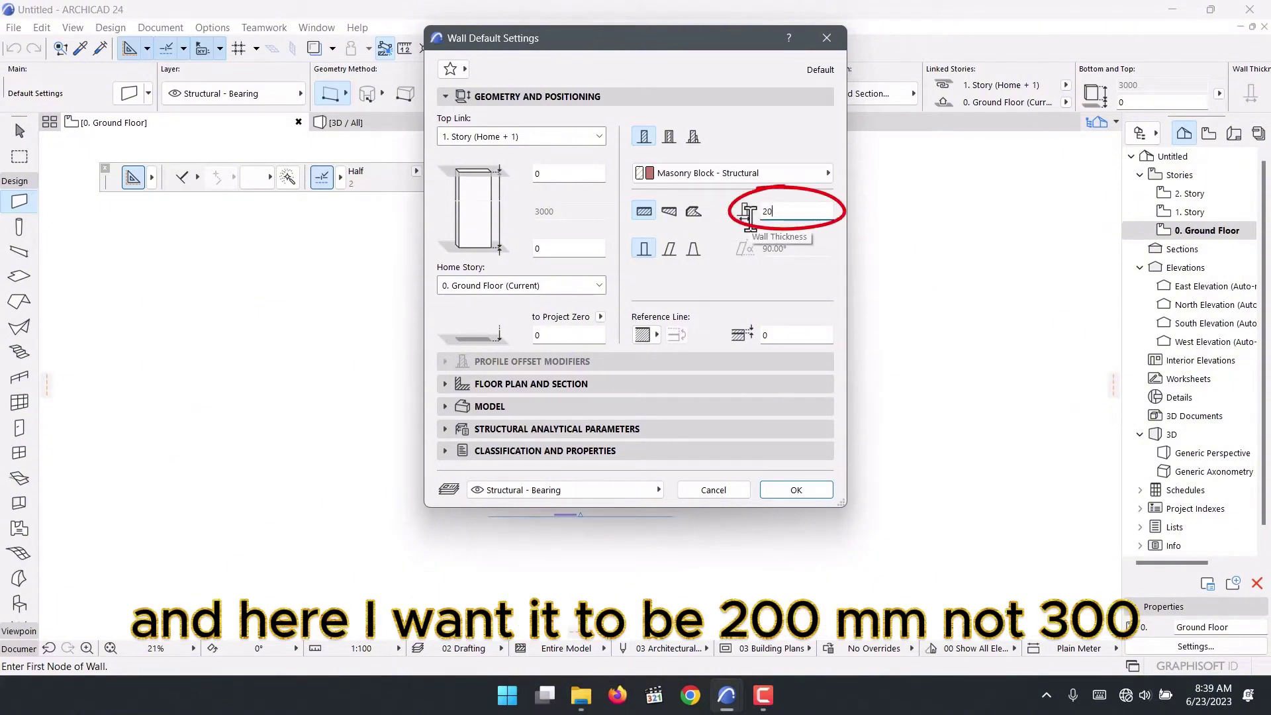
text(2000)
key(BackSpace)
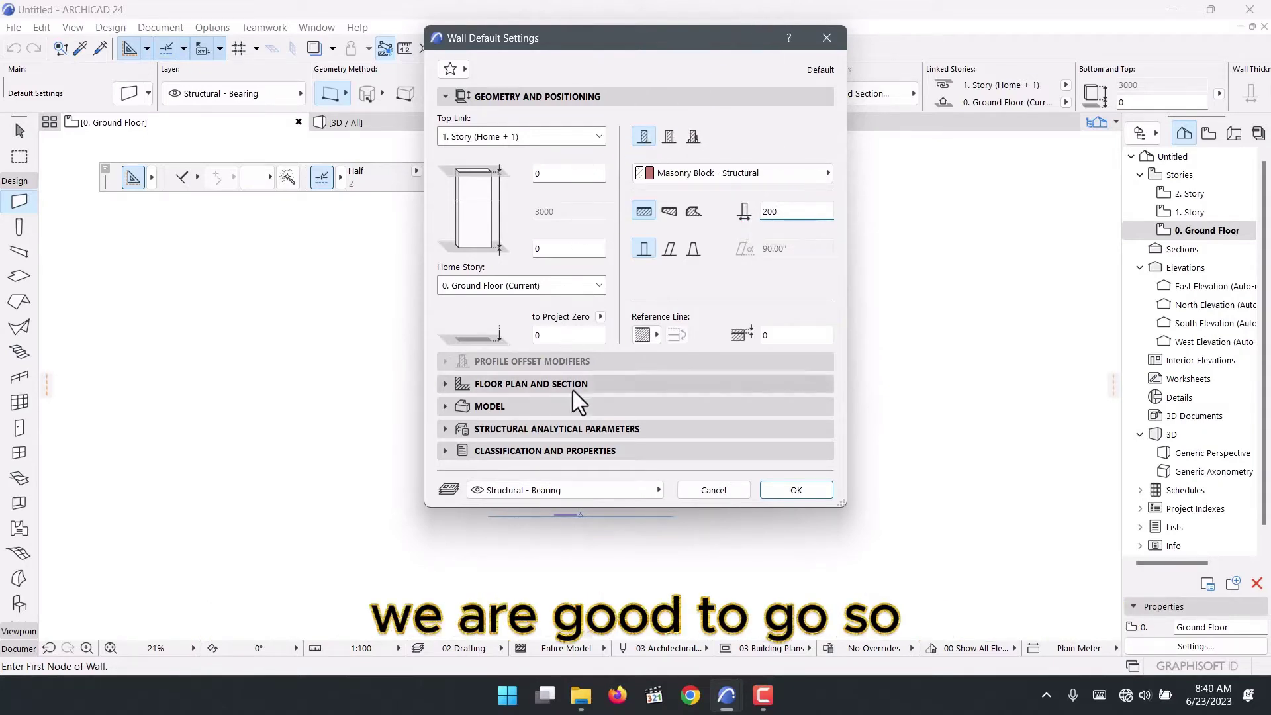
click(452, 406)
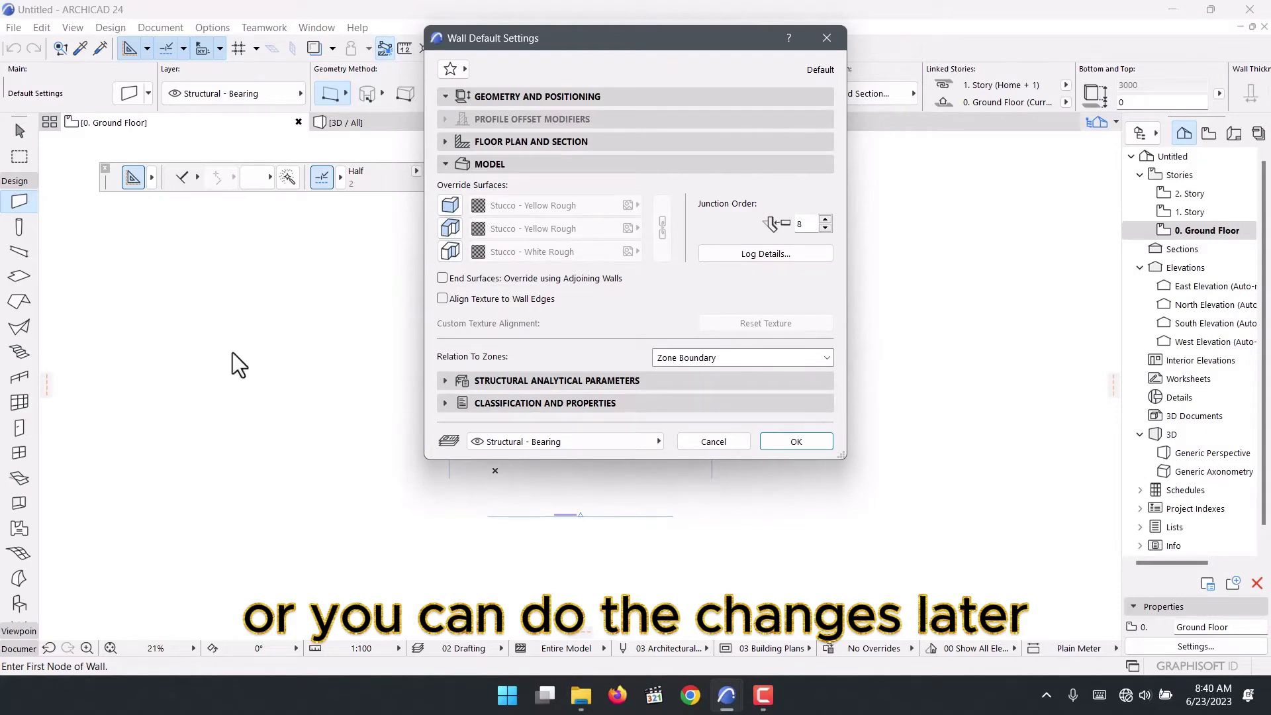
click(510, 93)
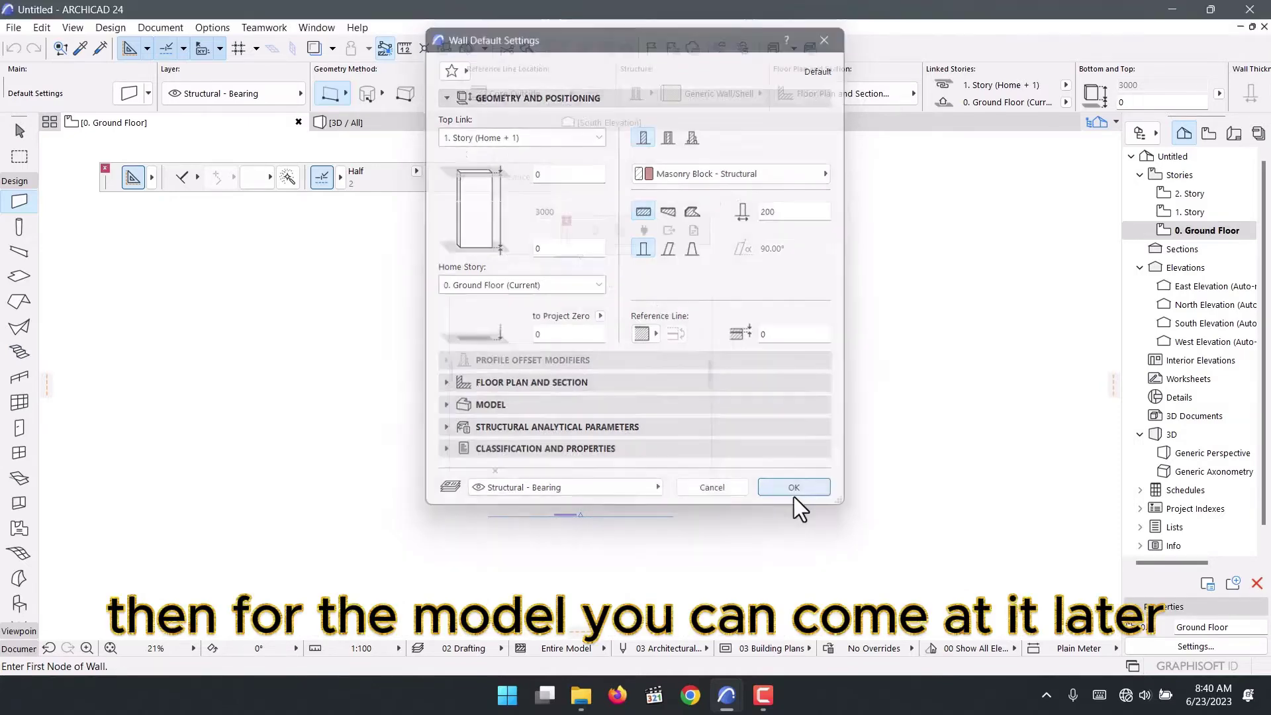
click(795, 490)
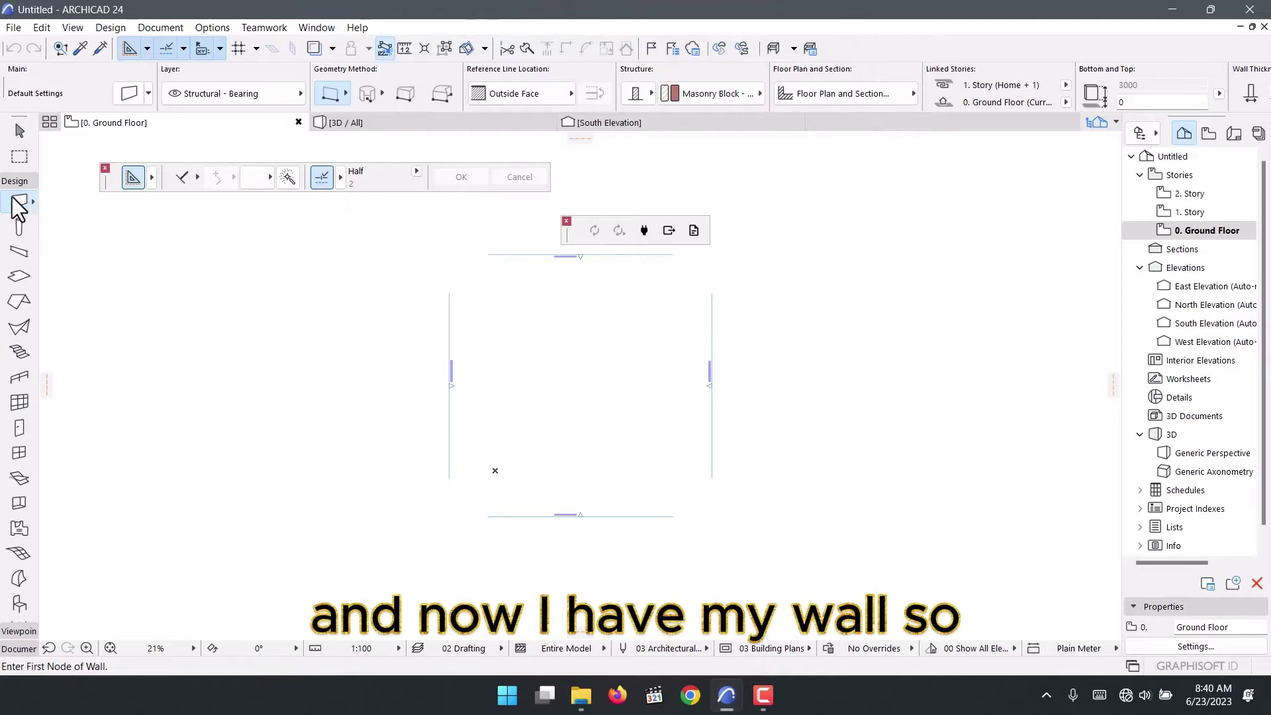
Set the wall reference line to Center and place the wall's right-hand start point
scroll(585, 247, up, 3)
scroll(384, 400, down, 3)
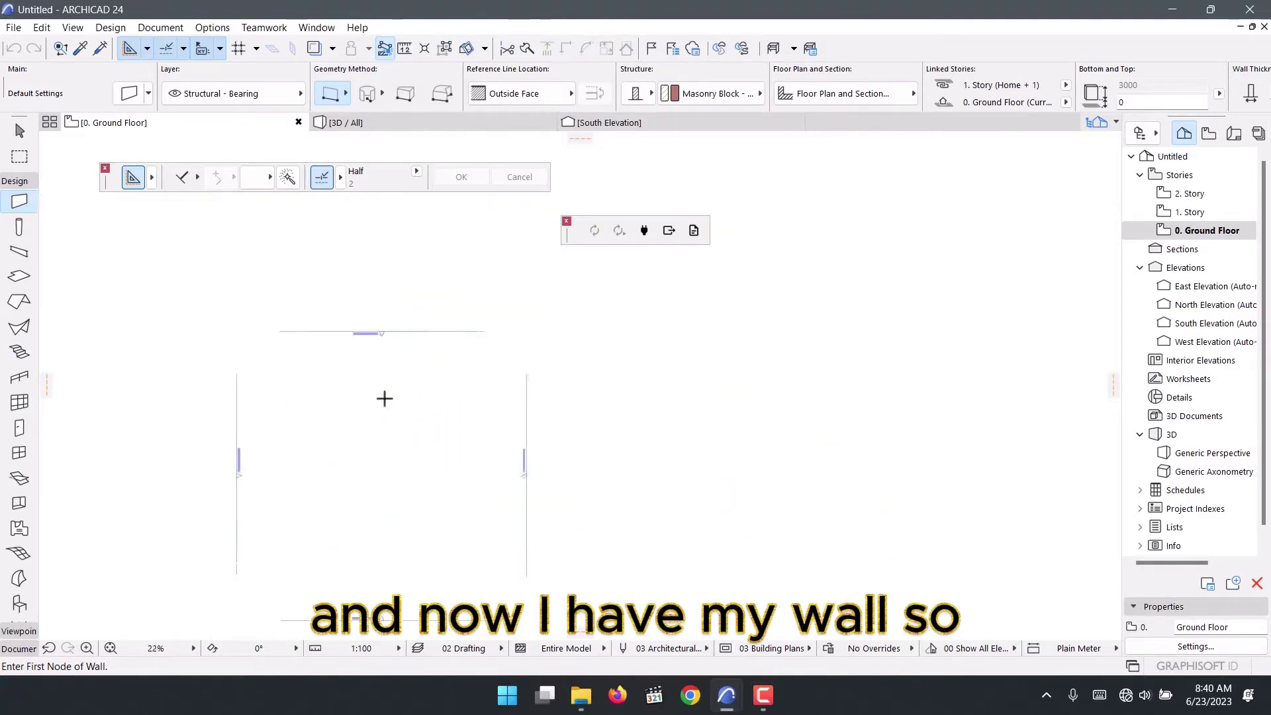
scroll(538, 371, up, 3)
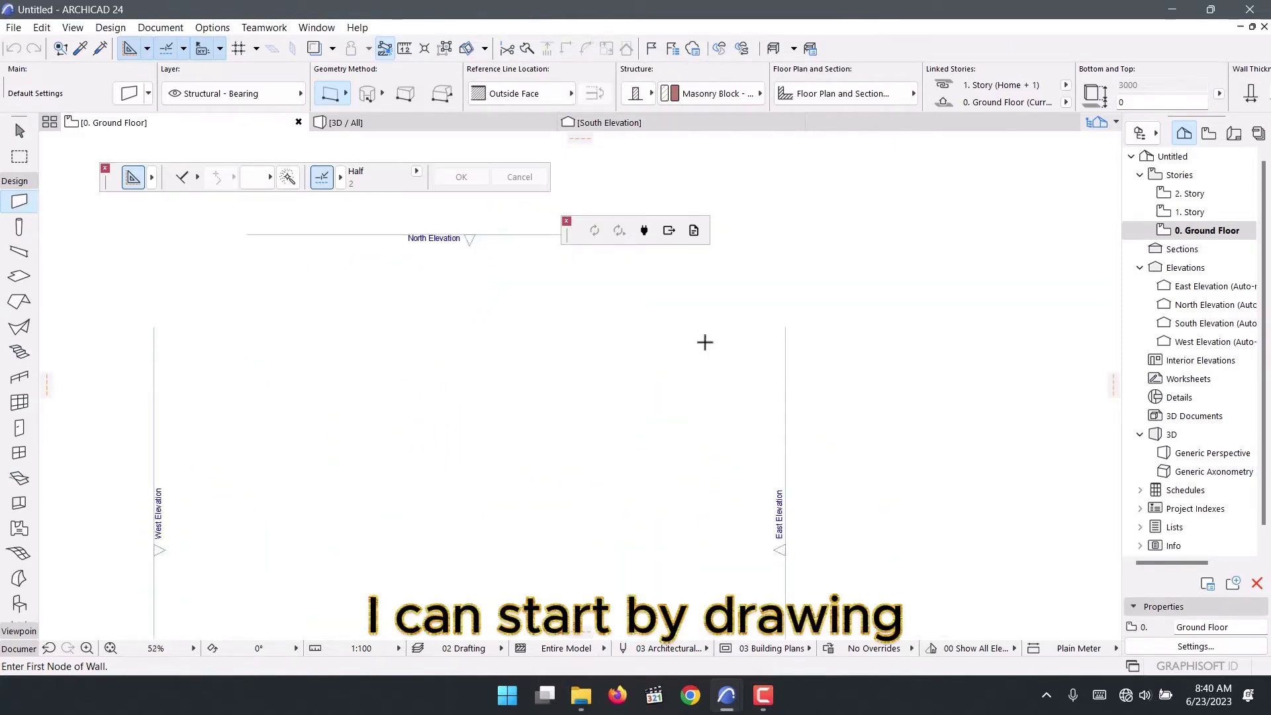
scroll(703, 341, down, 3)
scroll(632, 343, up, 2)
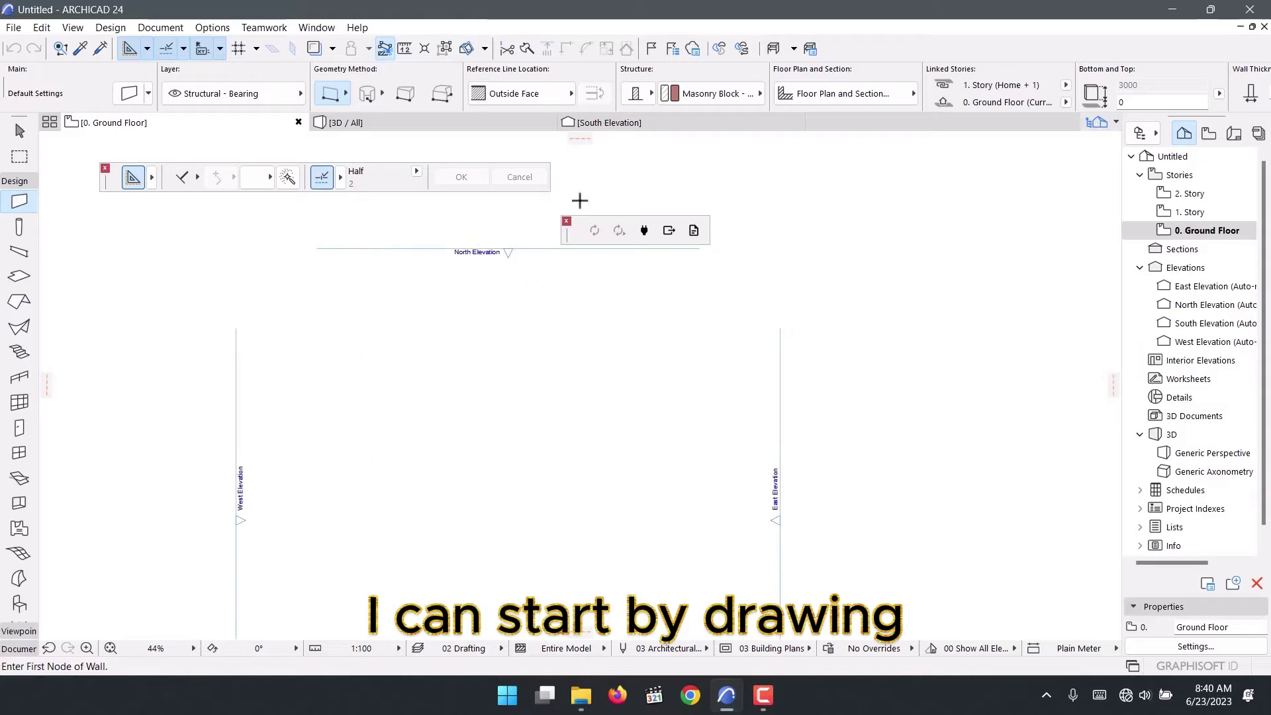
click(526, 99)
click(538, 99)
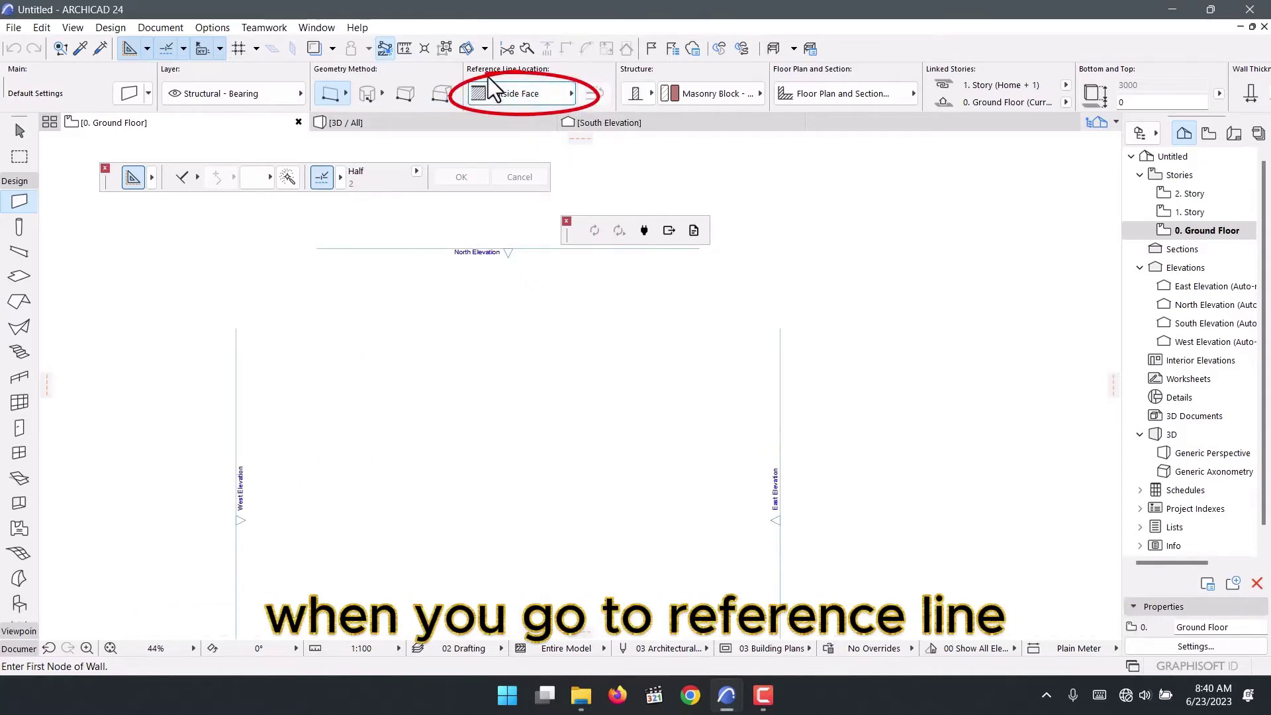
click(511, 88)
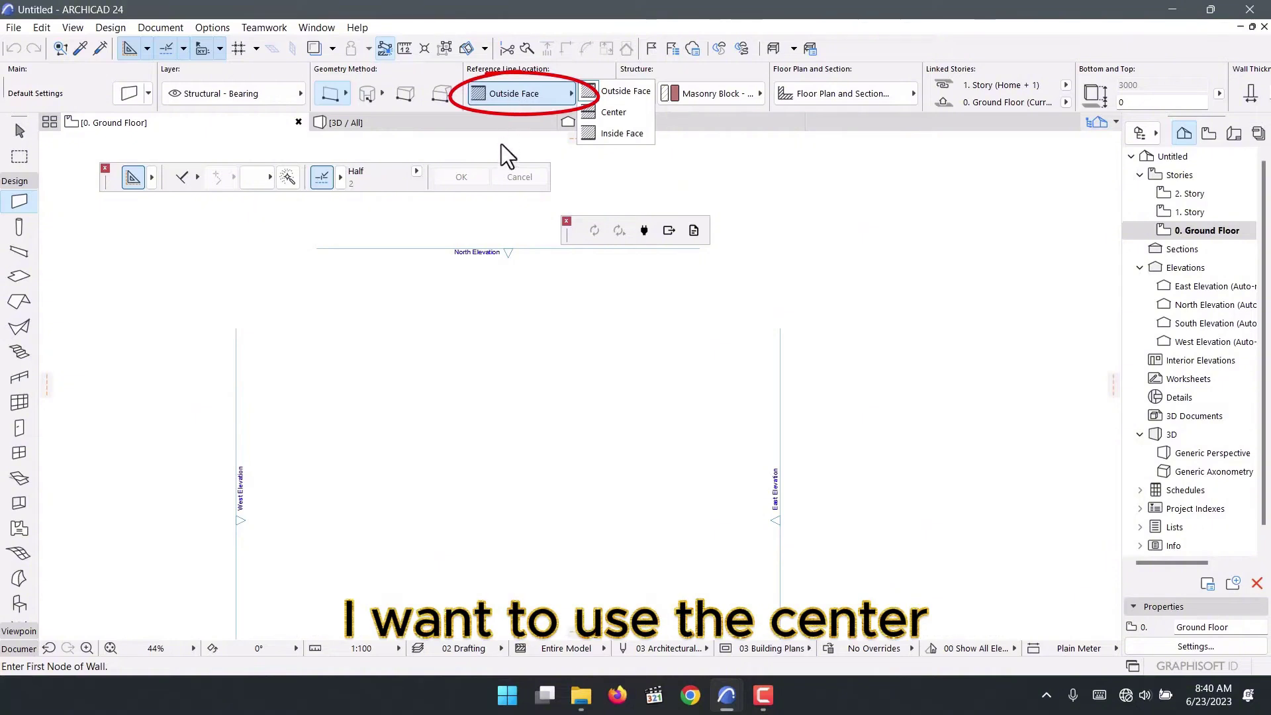
click(615, 113)
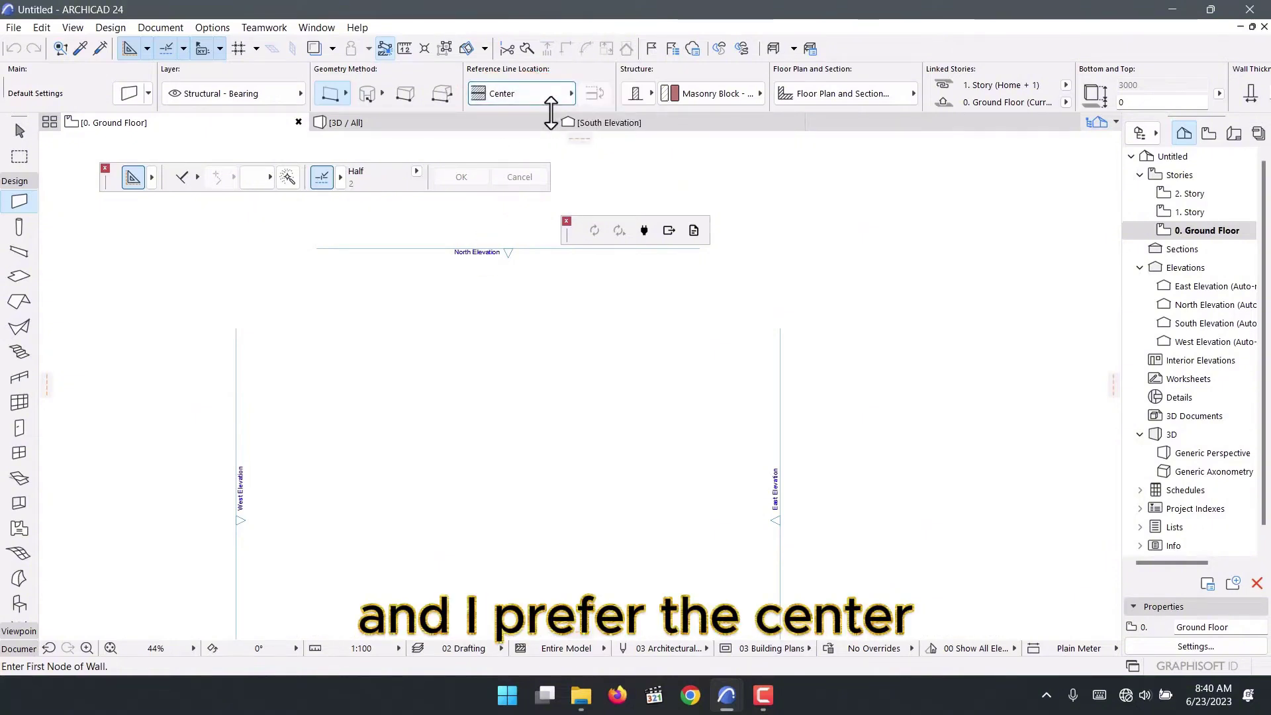
scroll(667, 311, down, 2)
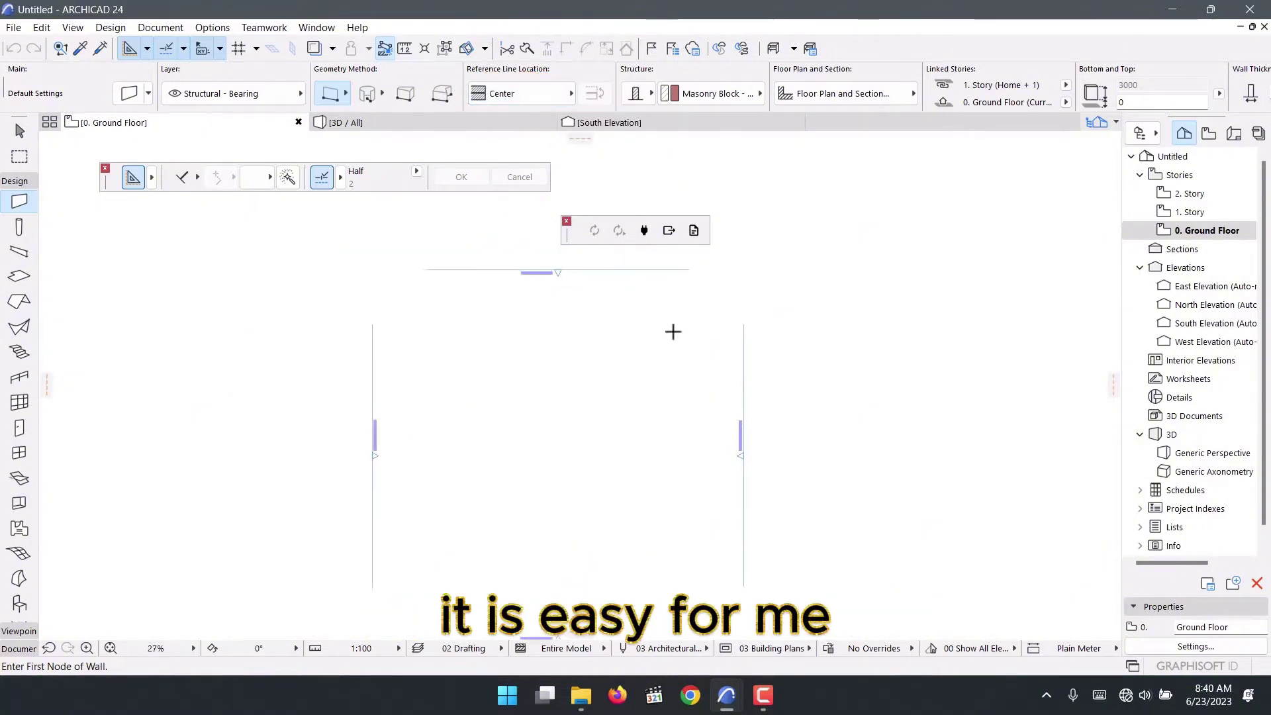
click(729, 311)
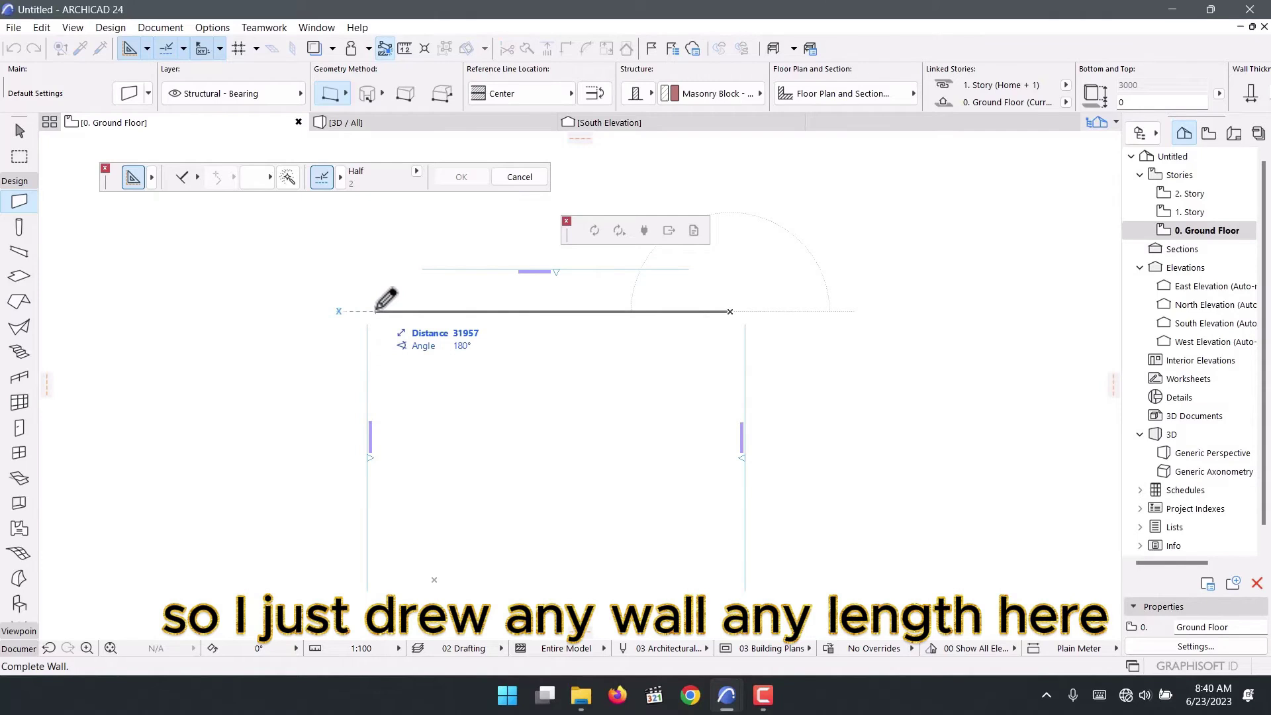
Finish the horizontal wall at its left end
click(376, 311)
scroll(930, 396, up, 1)
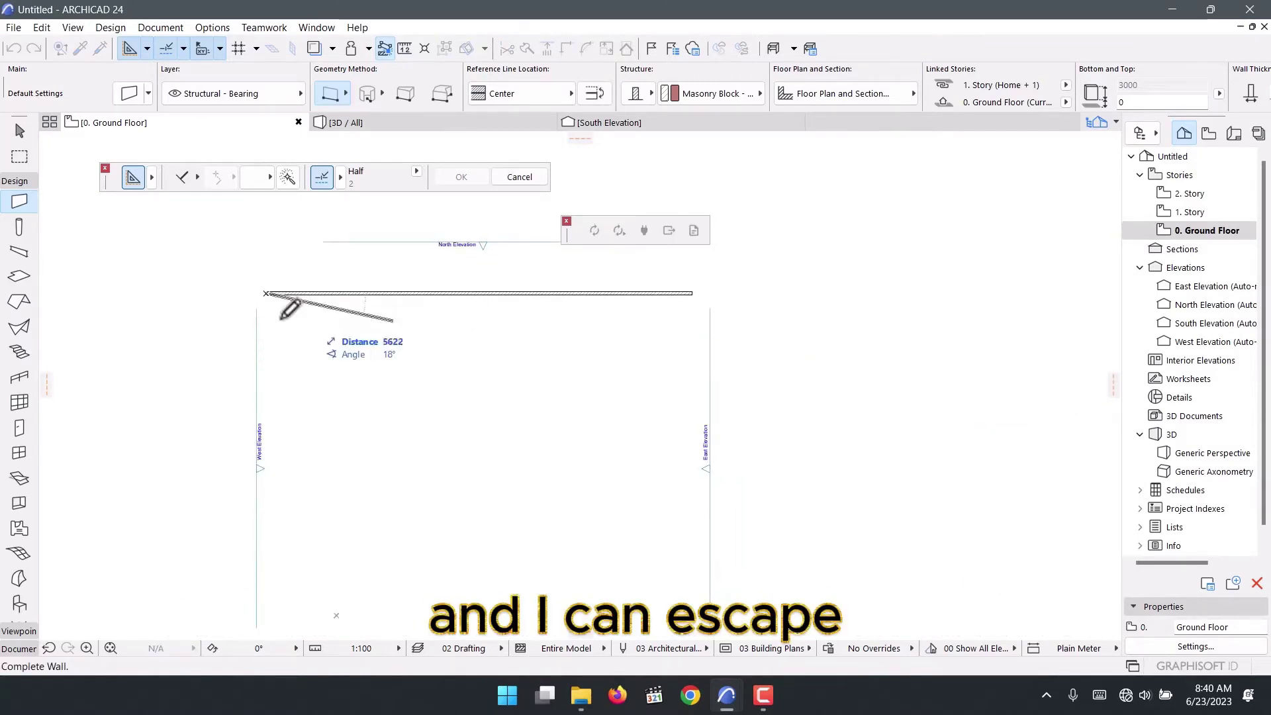
key(Escape)
Copy the wall parallel, 14 below it, to form a corridor
scroll(564, 280, up, 3)
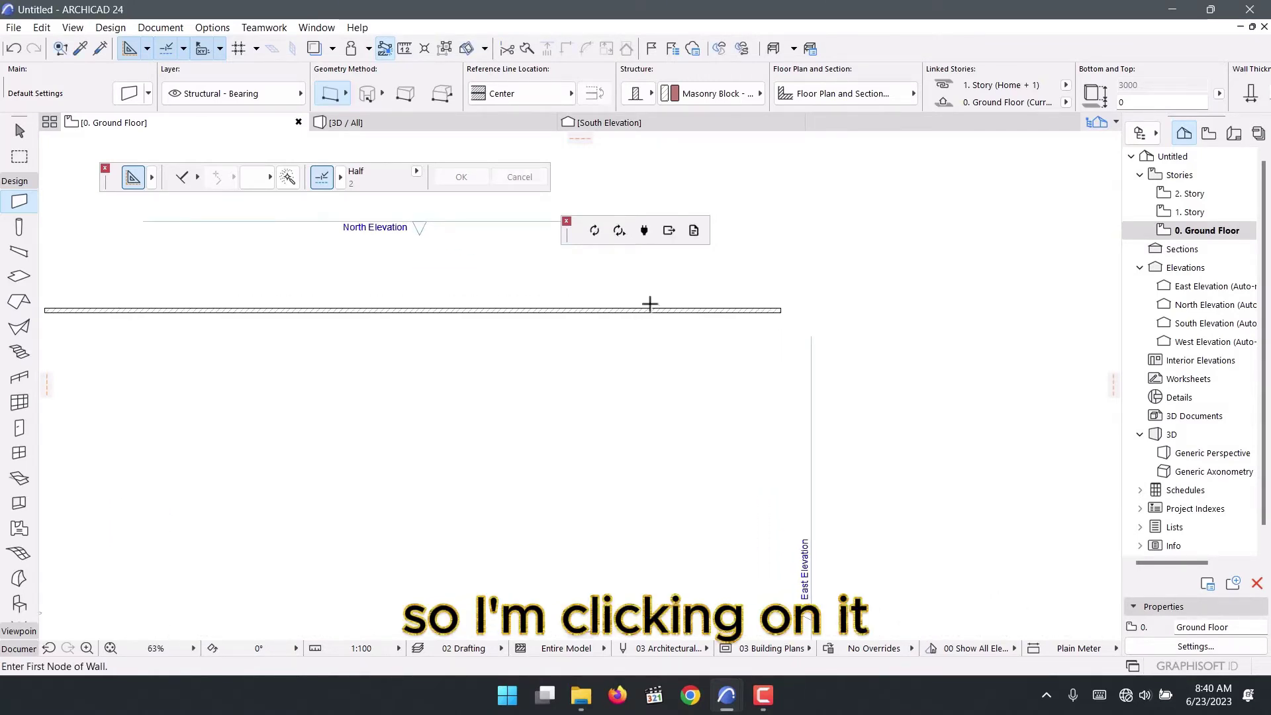
shift+click(733, 310)
scroll(830, 236, down, 2)
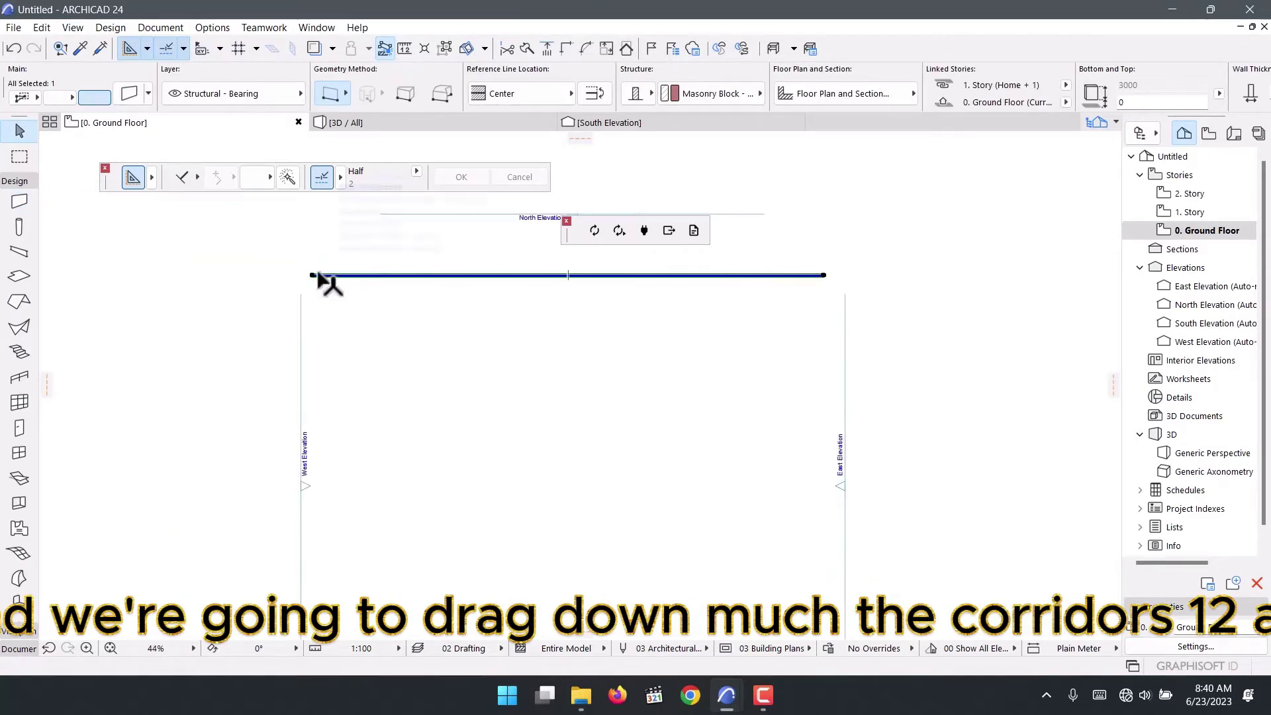
key(ctrl+shift+d)
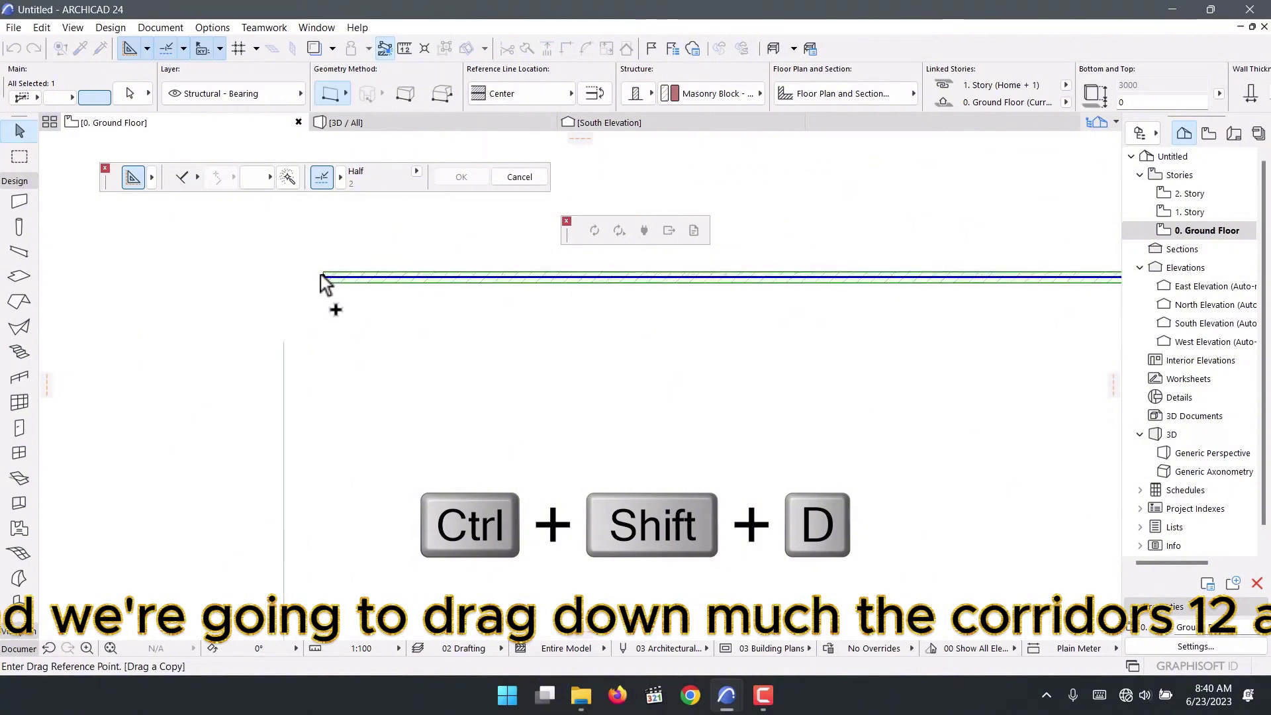
click(323, 277)
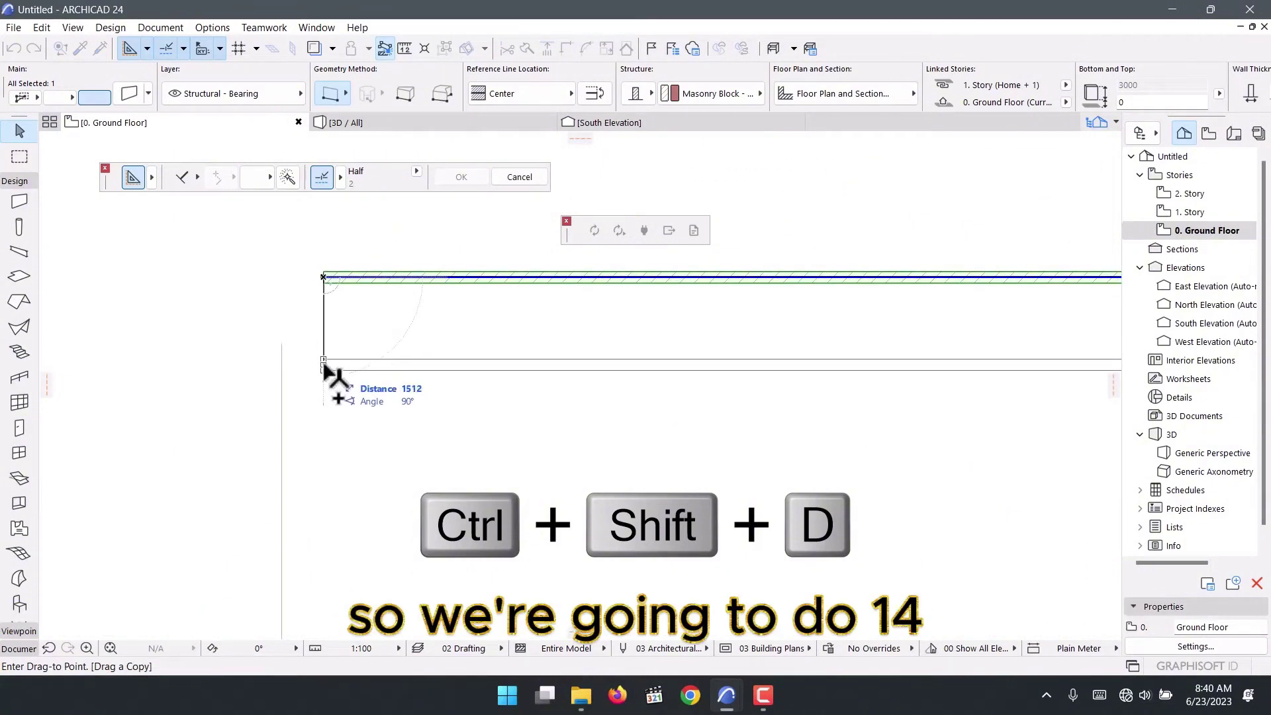
text(1400)
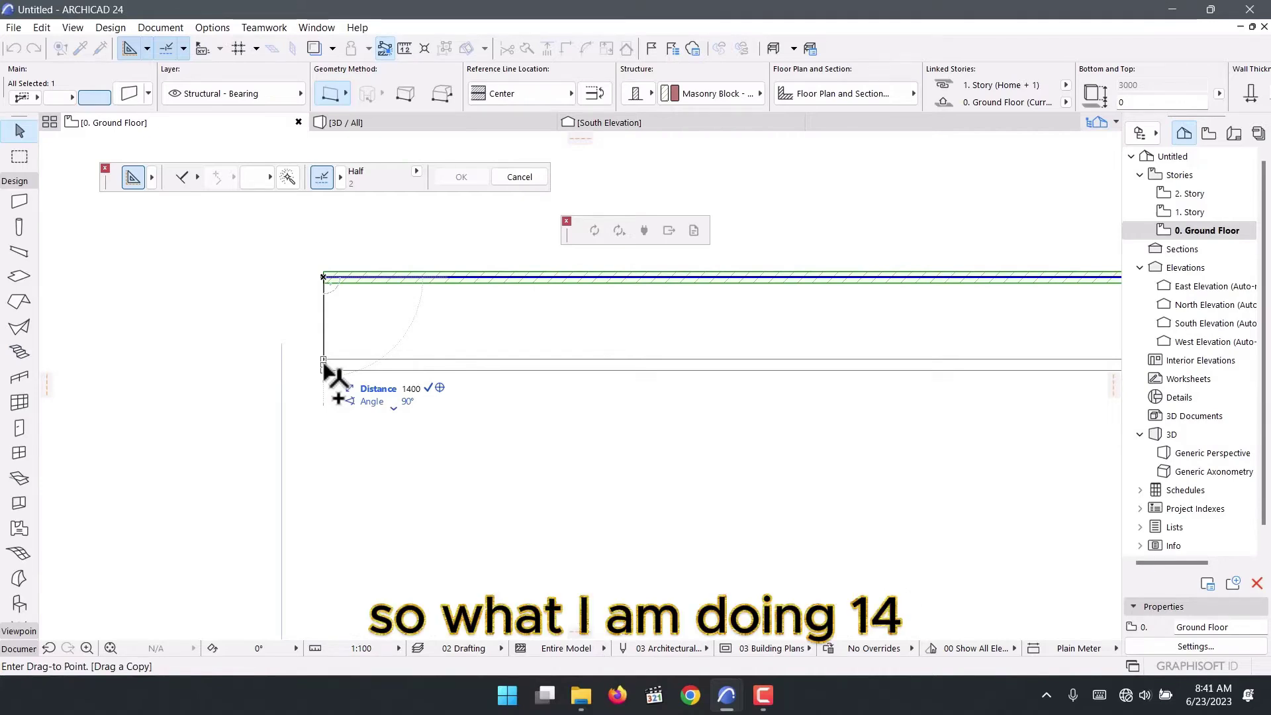
key(Return)
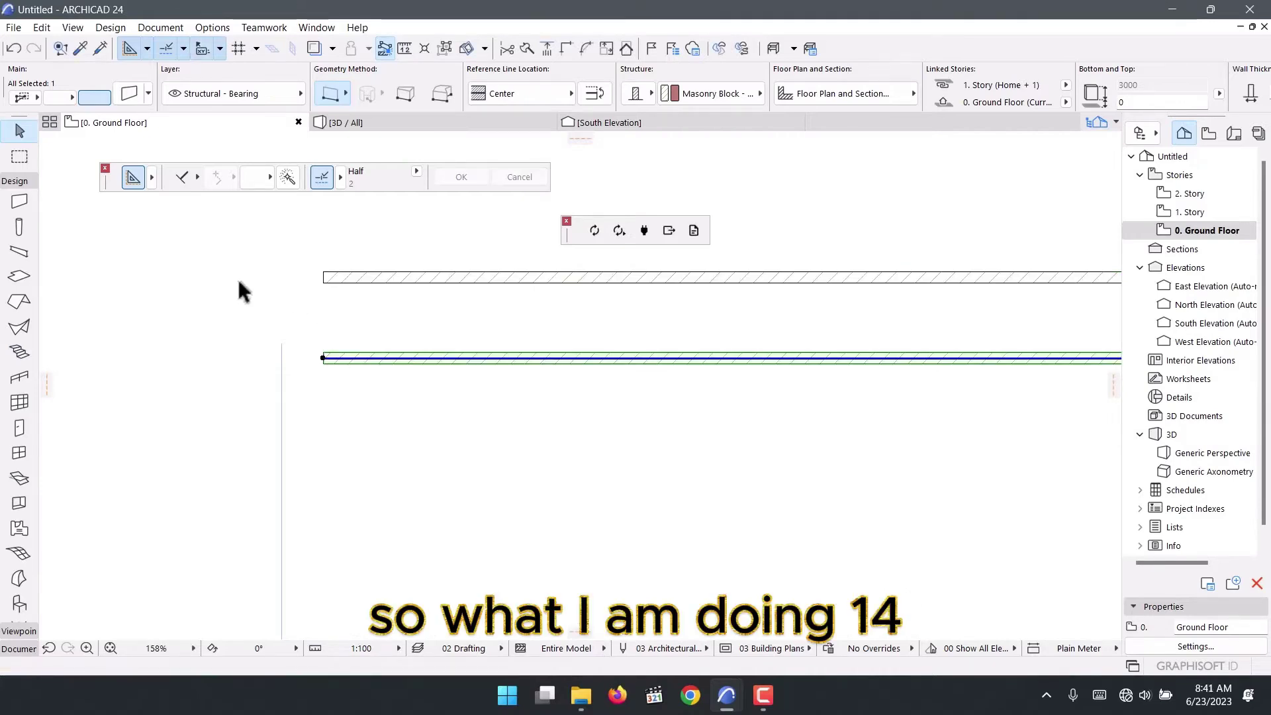
click(239, 284)
click(14, 189)
click(17, 217)
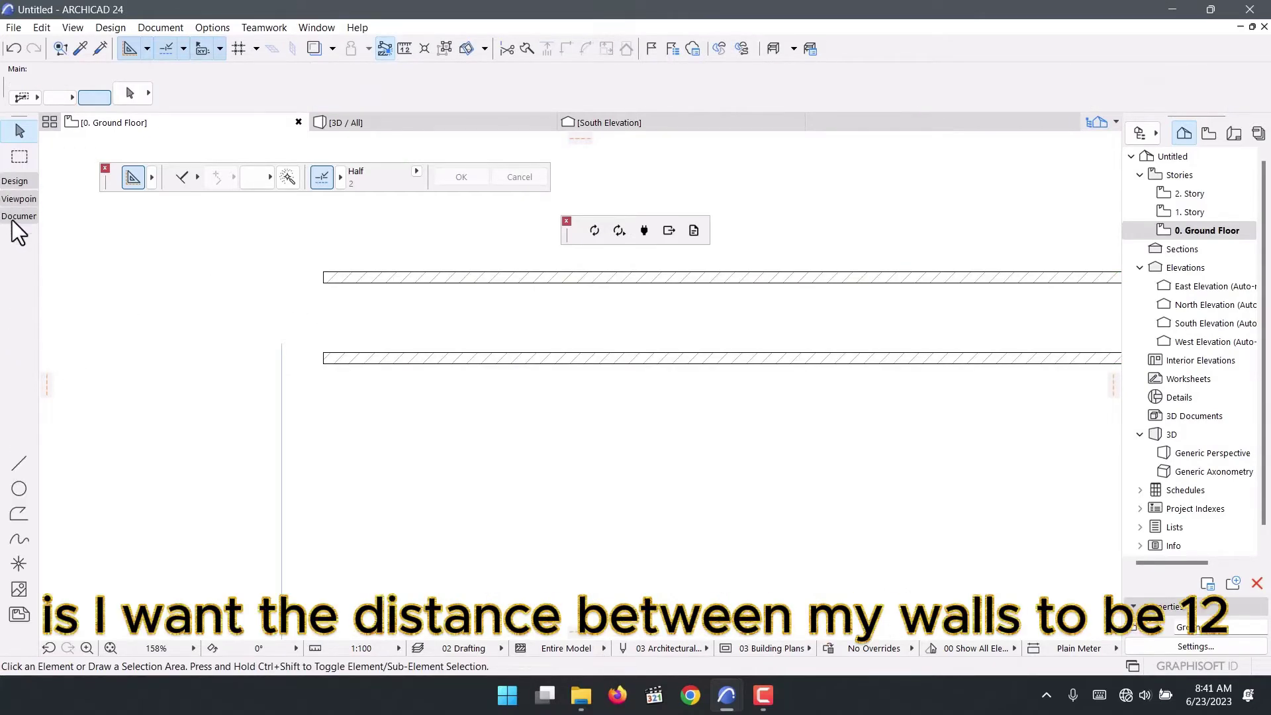
click(18, 463)
scroll(397, 339, up, 3)
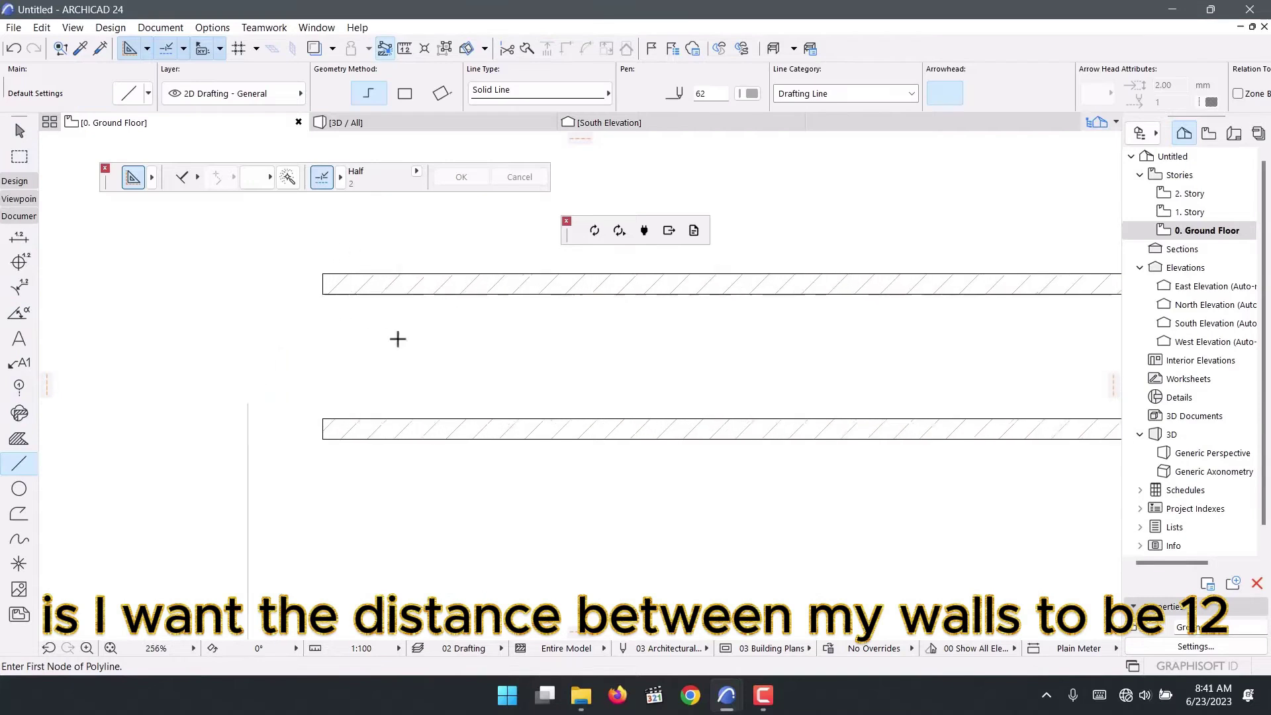
scroll(397, 331, up, 1)
click(409, 296)
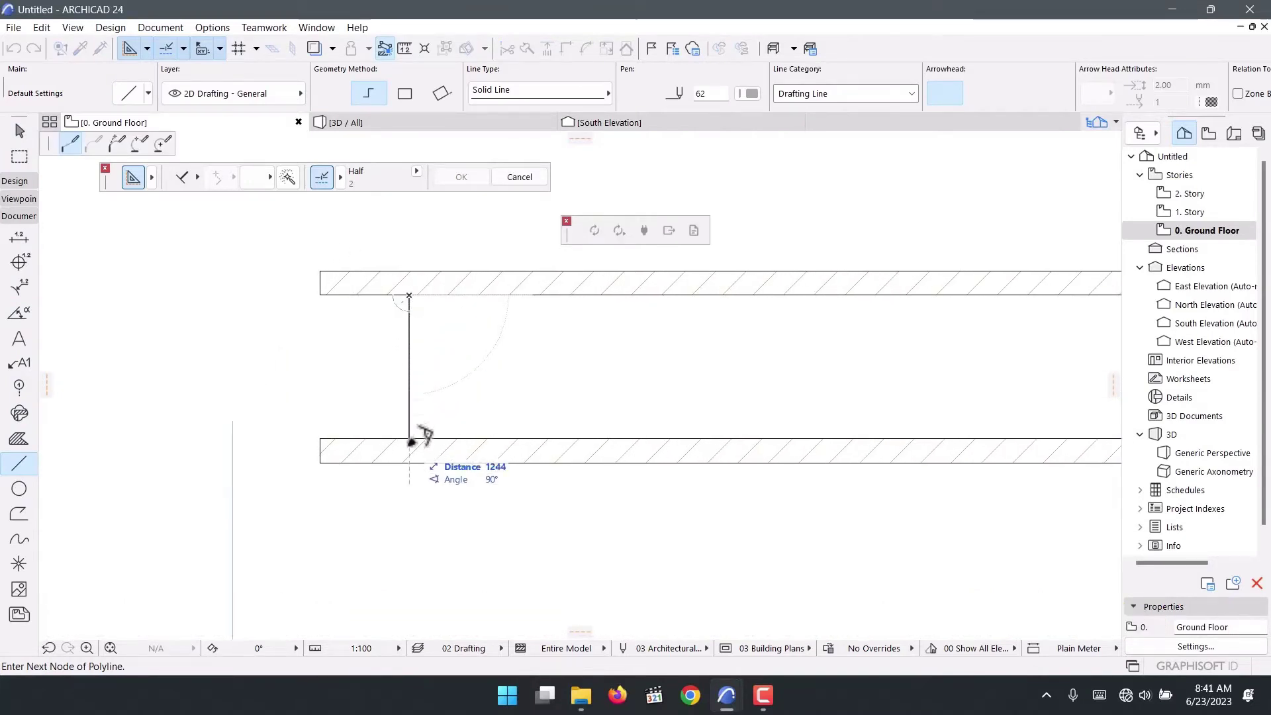
key(Escape)
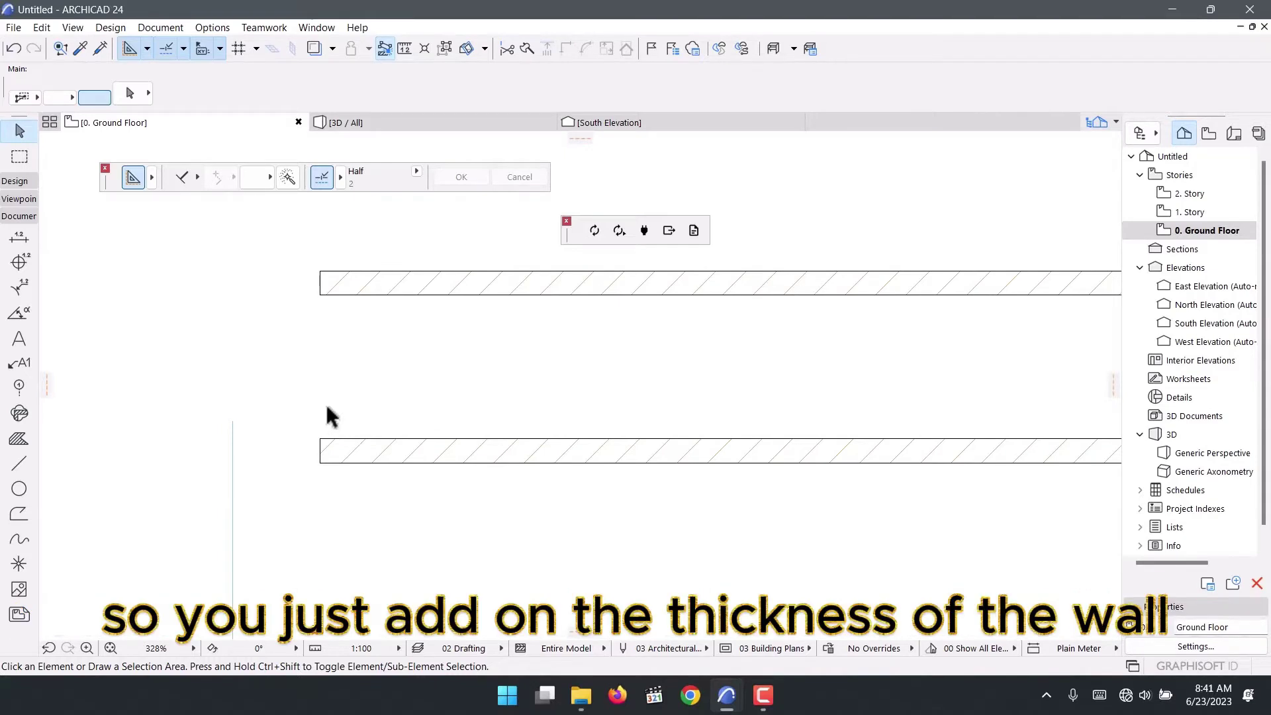
scroll(326, 407, down, 8)
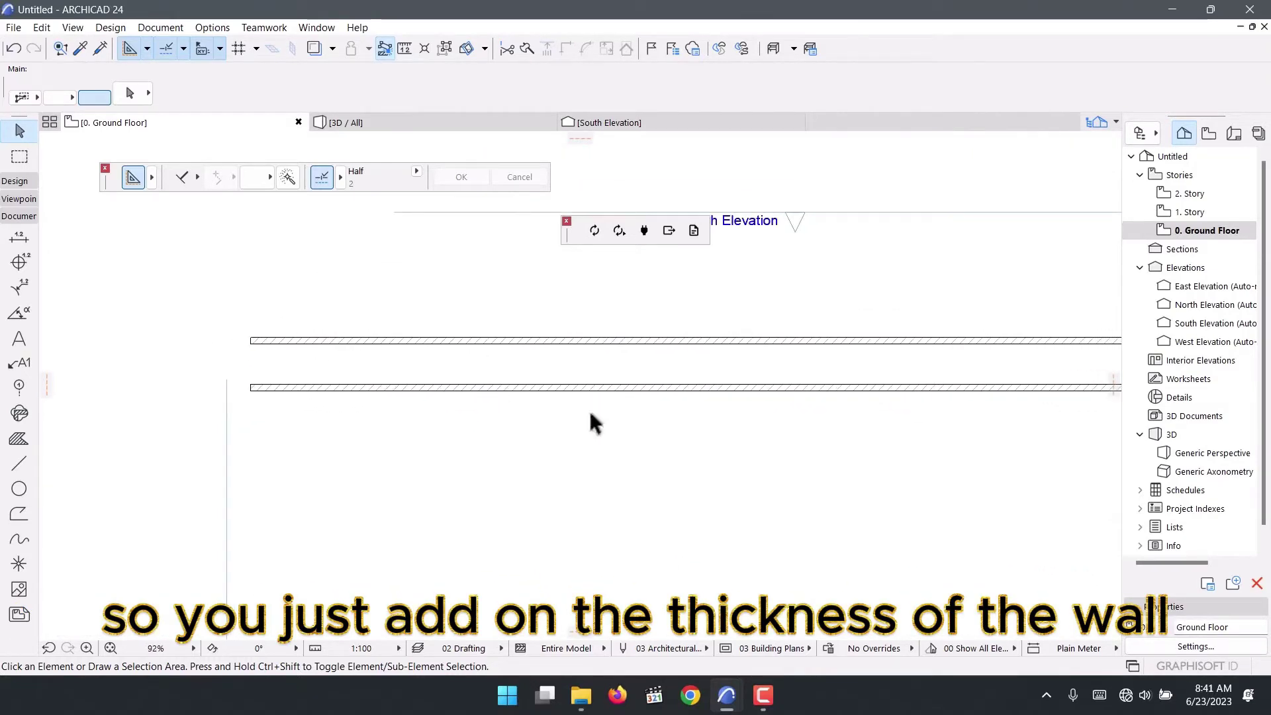
scroll(444, 388, down, 1)
scroll(426, 375, up, 3)
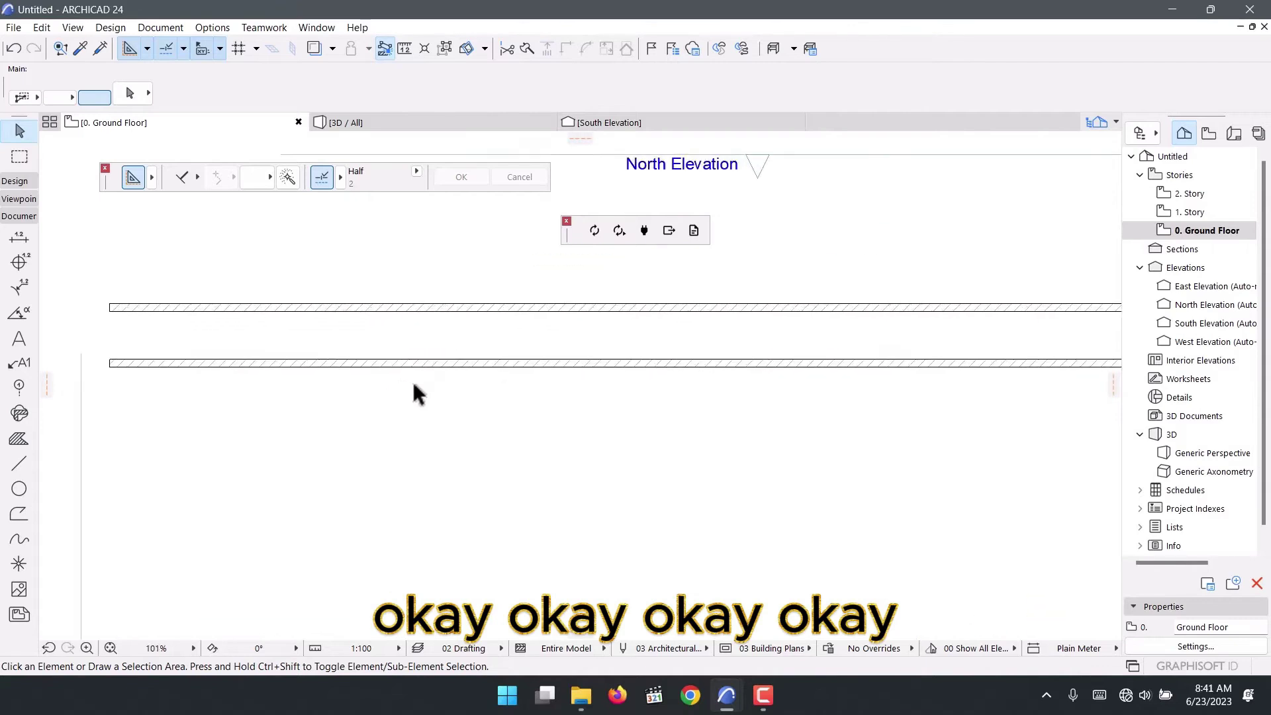
scroll(579, 395, down, 3)
Copy the lower corridor wall parallel, 3810 below it, for the sitting room depth
scroll(245, 301, up, 4)
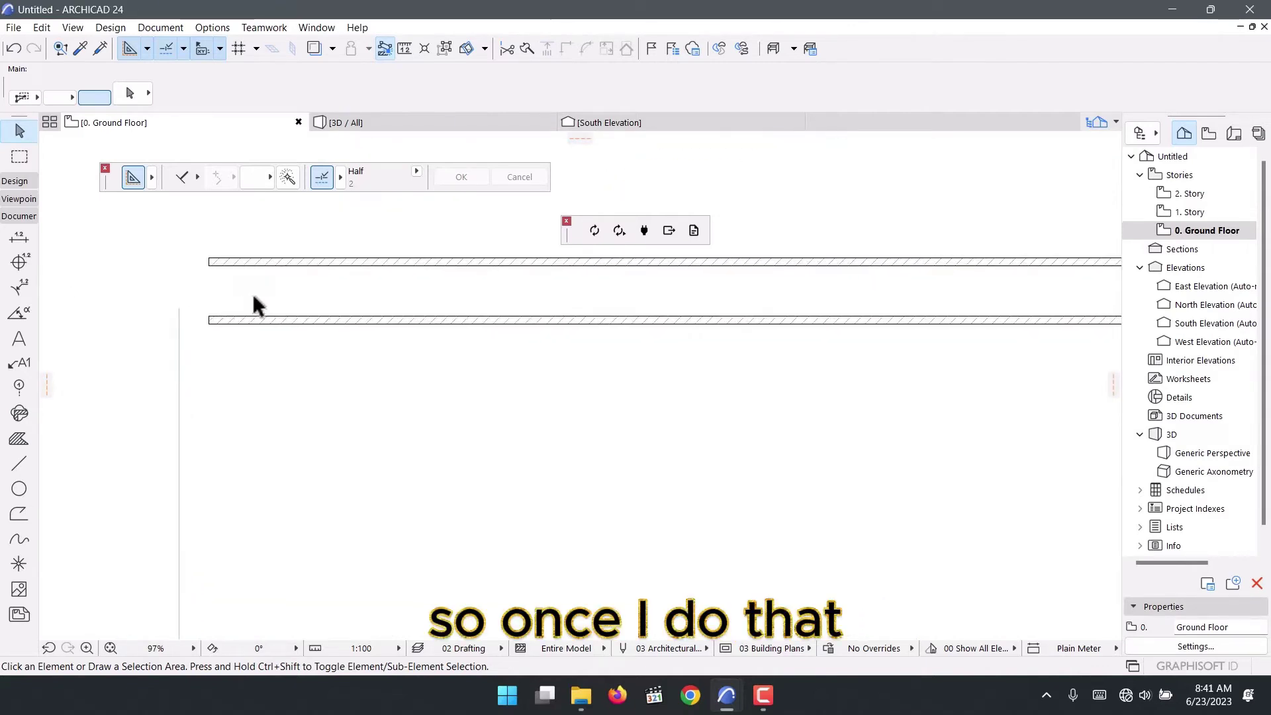
click(366, 325)
scroll(411, 367, down, 4)
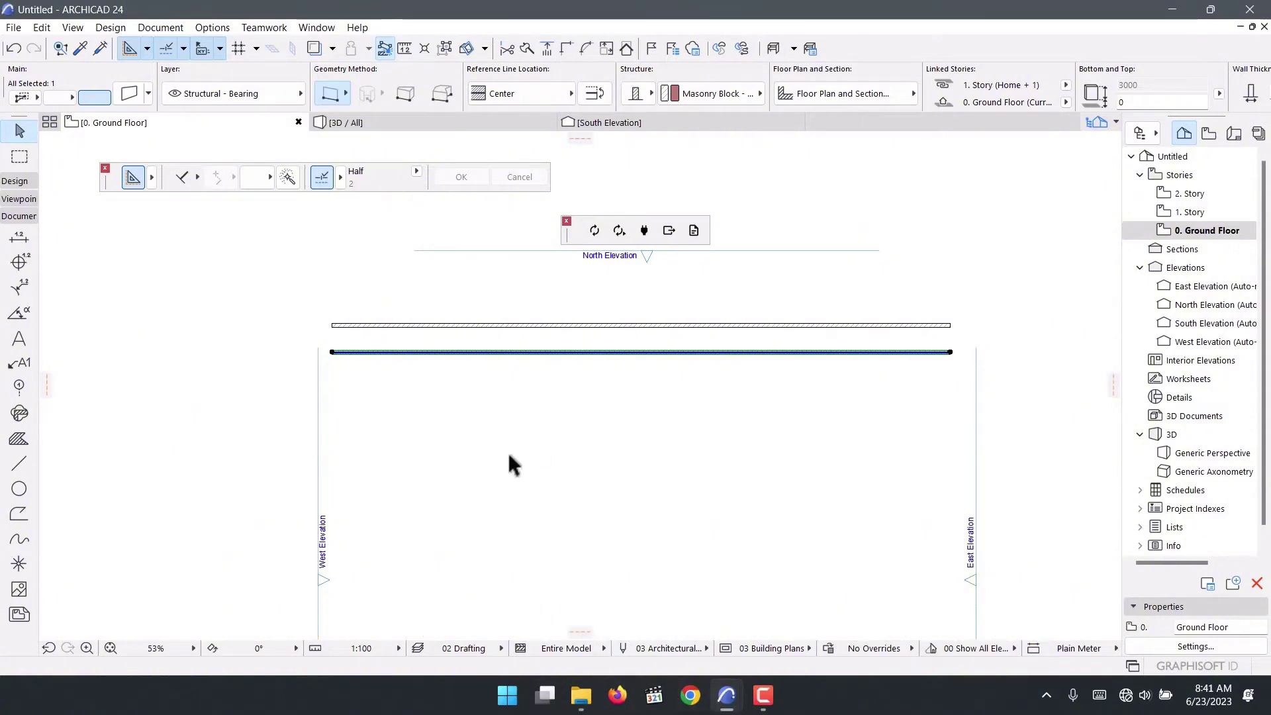
click(391, 363)
scroll(325, 348, up, 5)
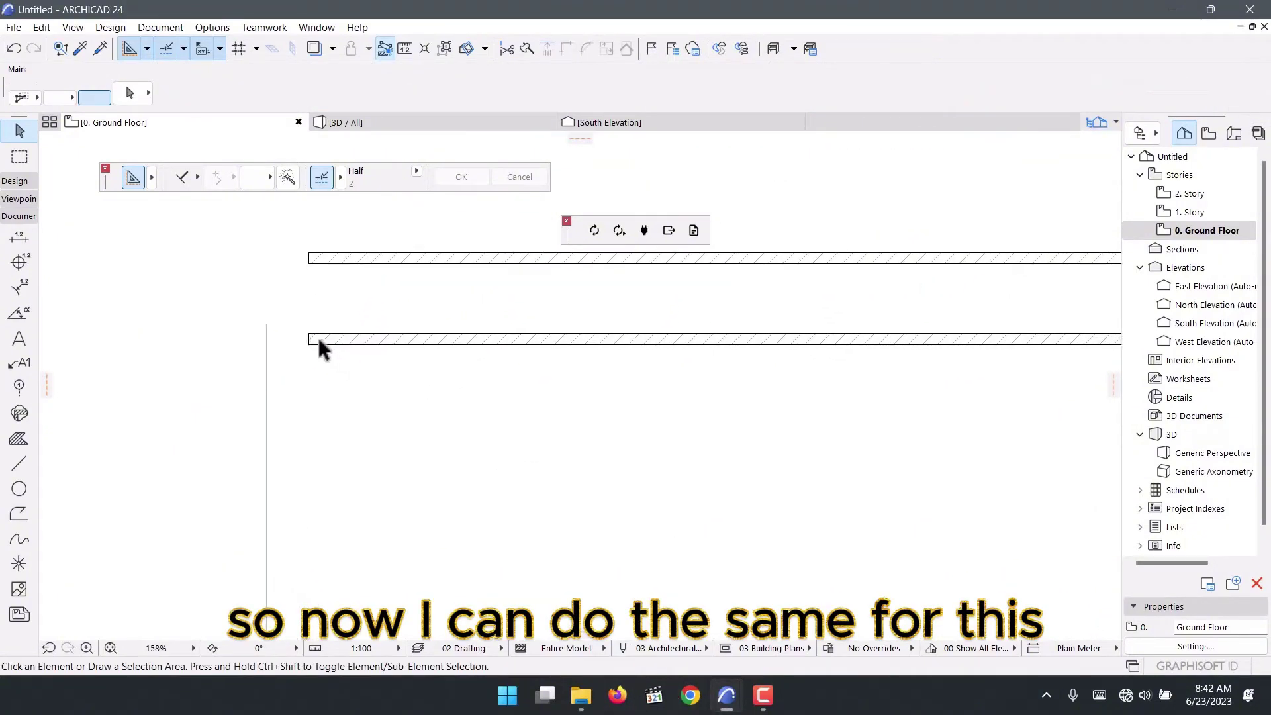
click(318, 339)
key(ctrl+shift+d)
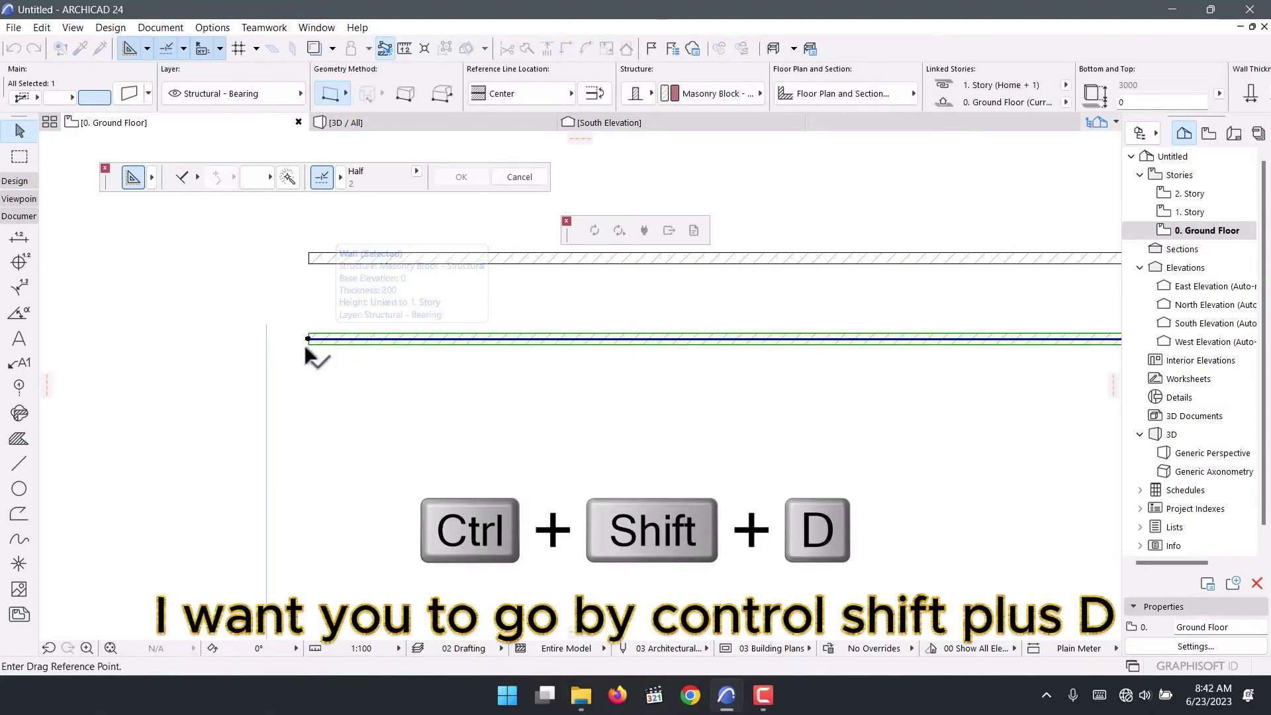
scroll(303, 342, up, 2)
key(ctrl)
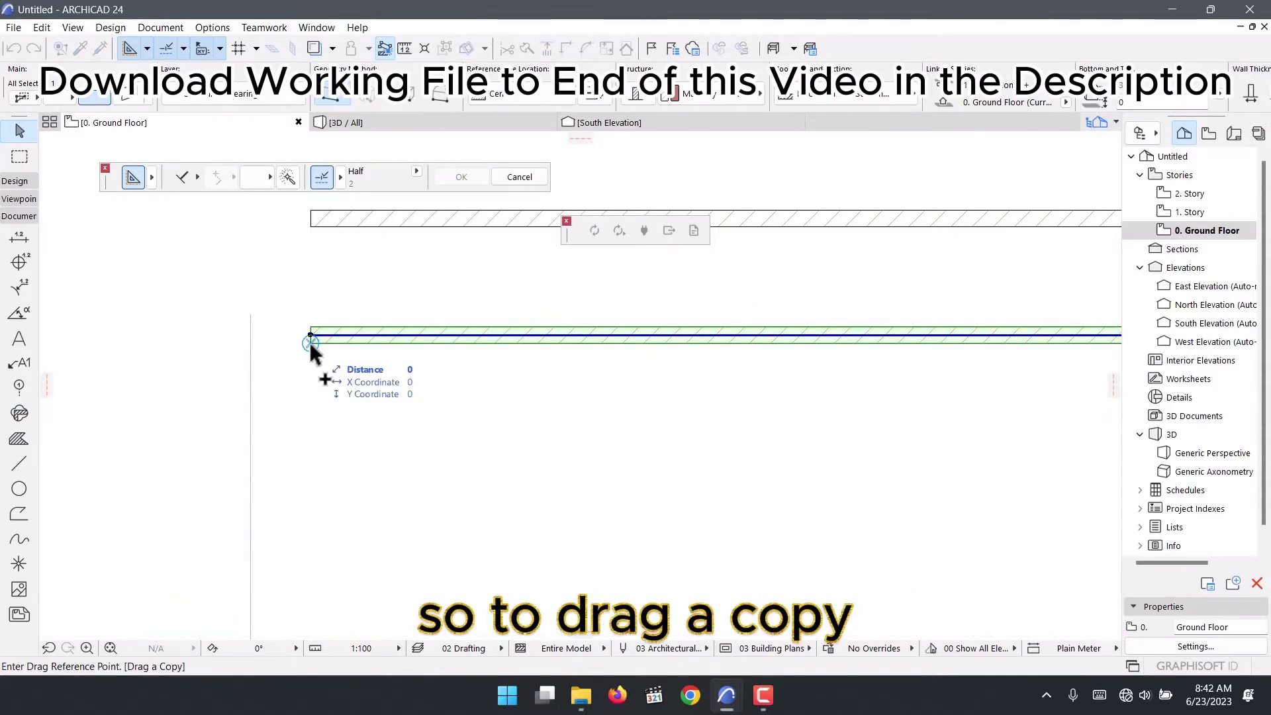
scroll(311, 344, up, 3)
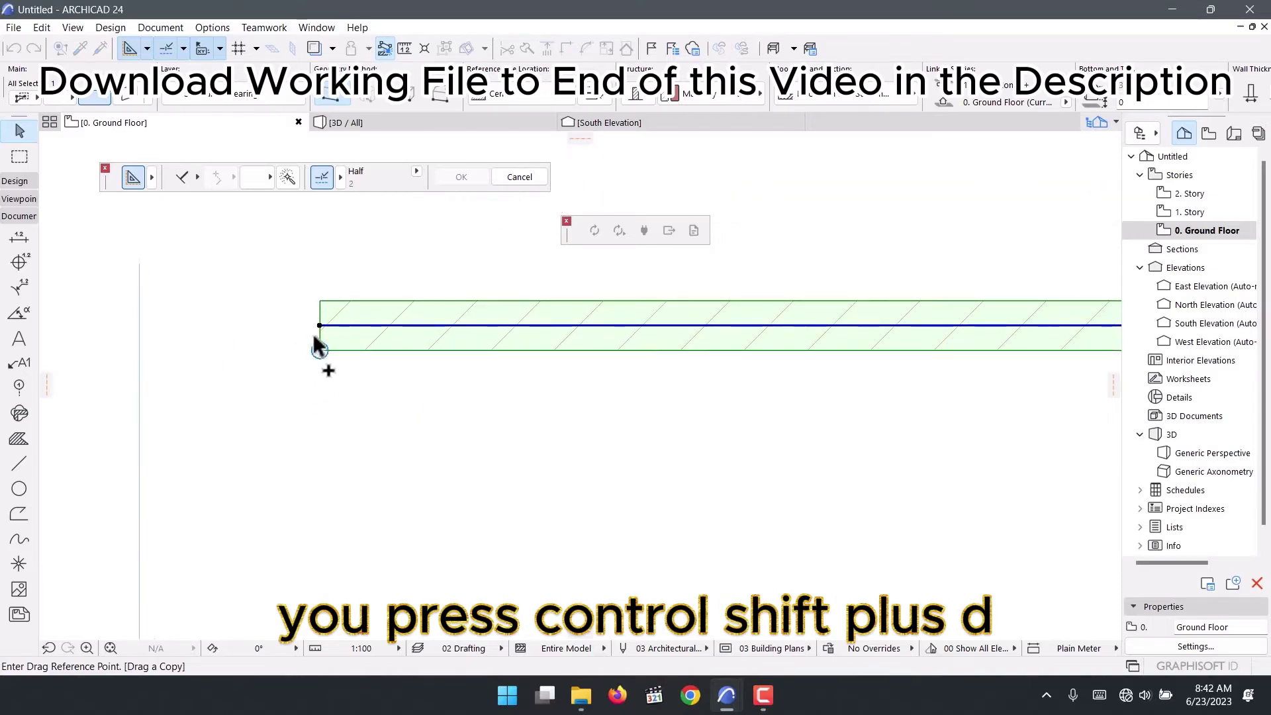
click(316, 338)
scroll(324, 337, down, 3)
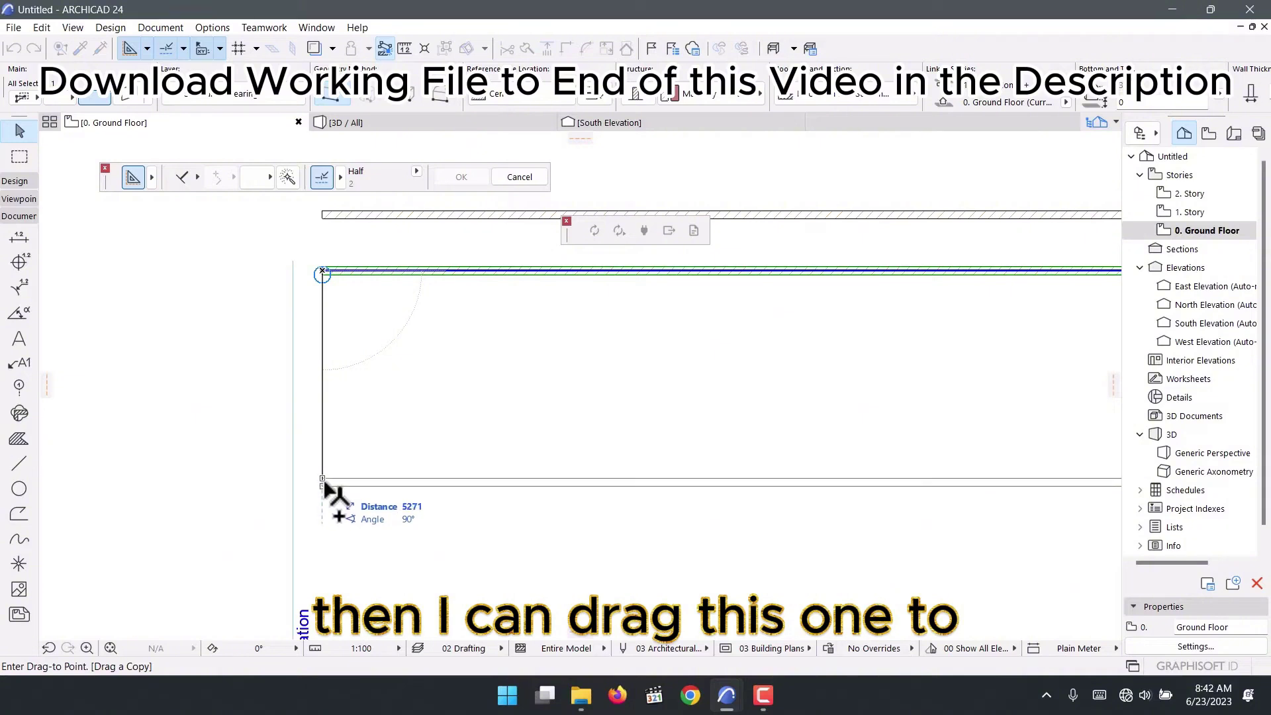
text(38)
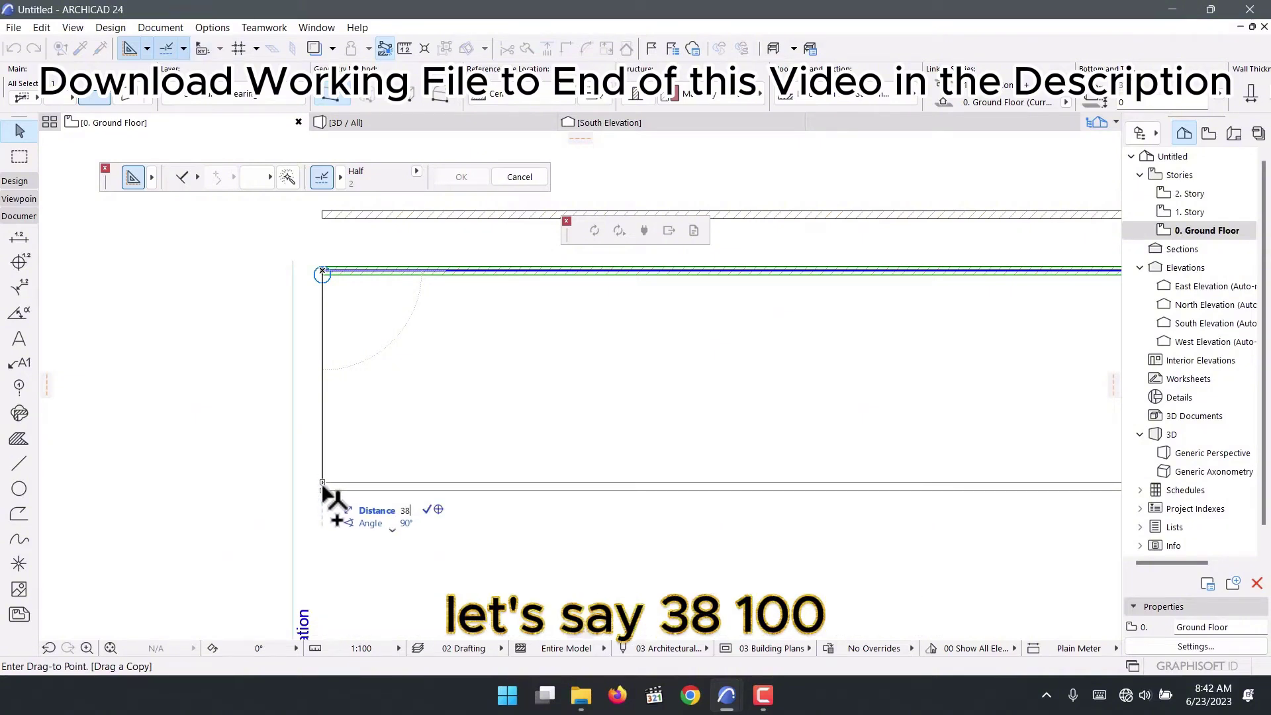
text(10)
key(Return)
scroll(289, 392, down, 3)
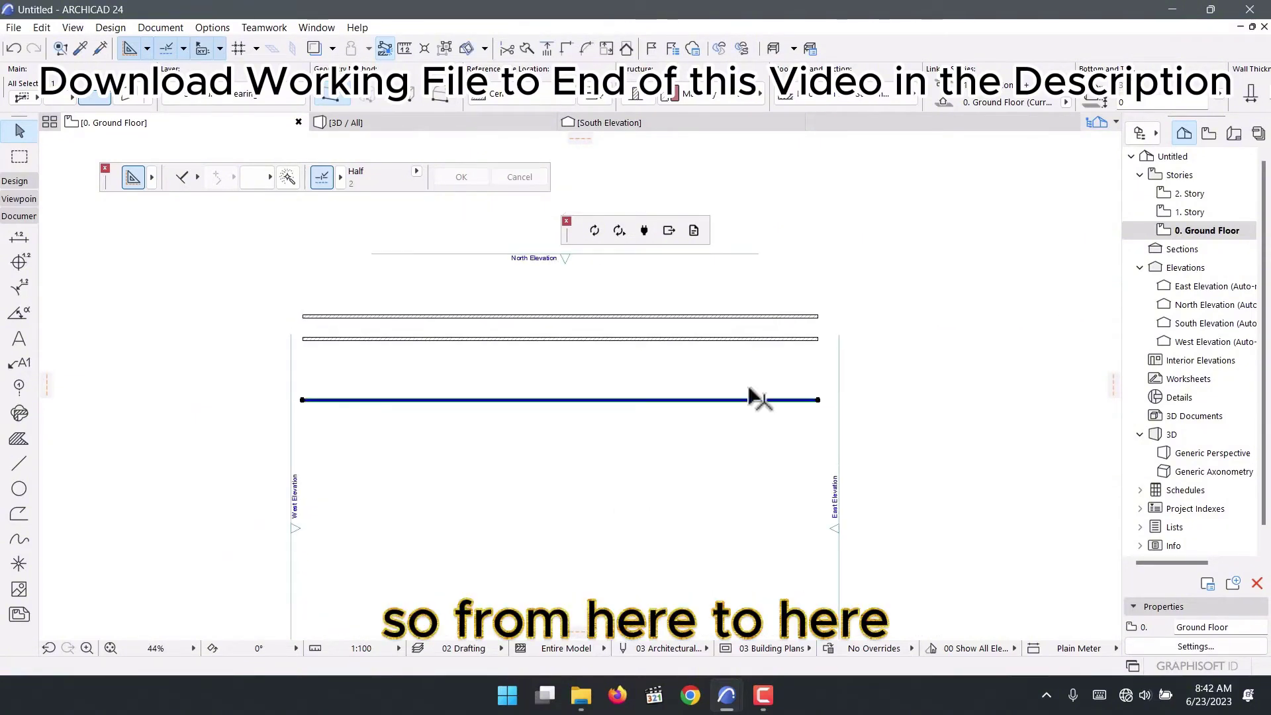
scroll(301, 374, up, 1)
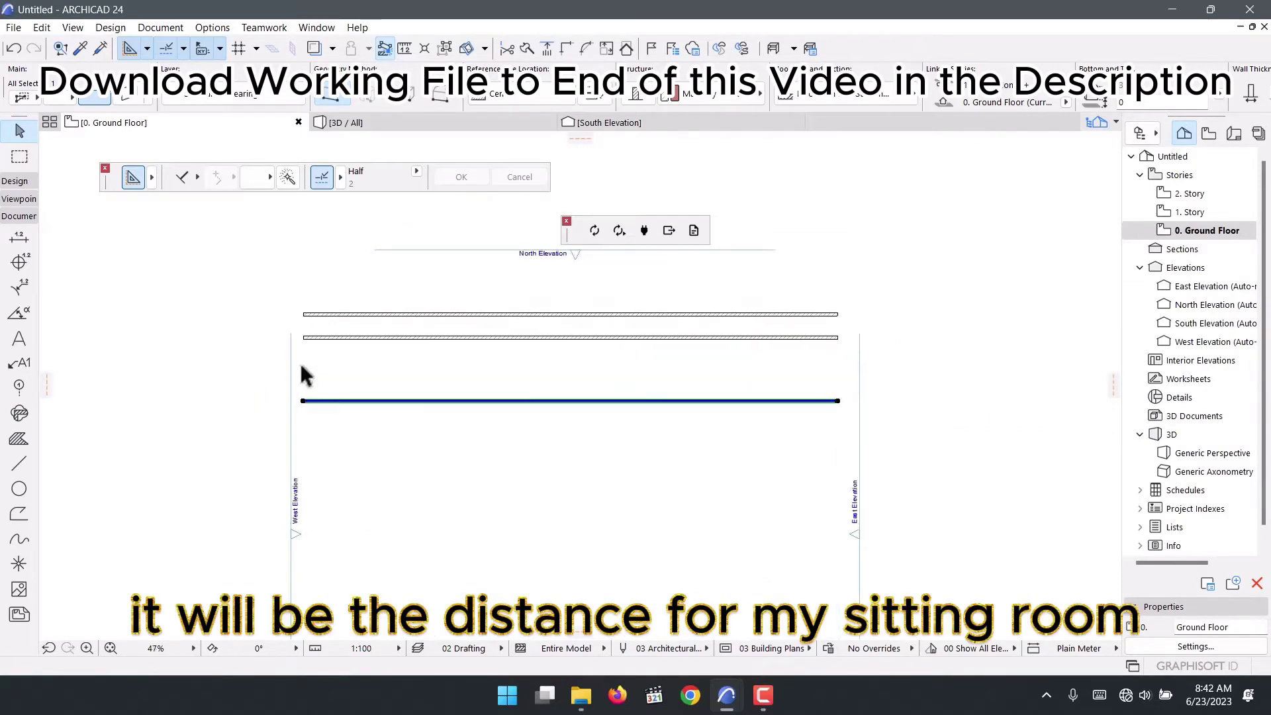
scroll(305, 374, up, 2)
scroll(499, 335, up, 2)
scroll(604, 351, up, 1)
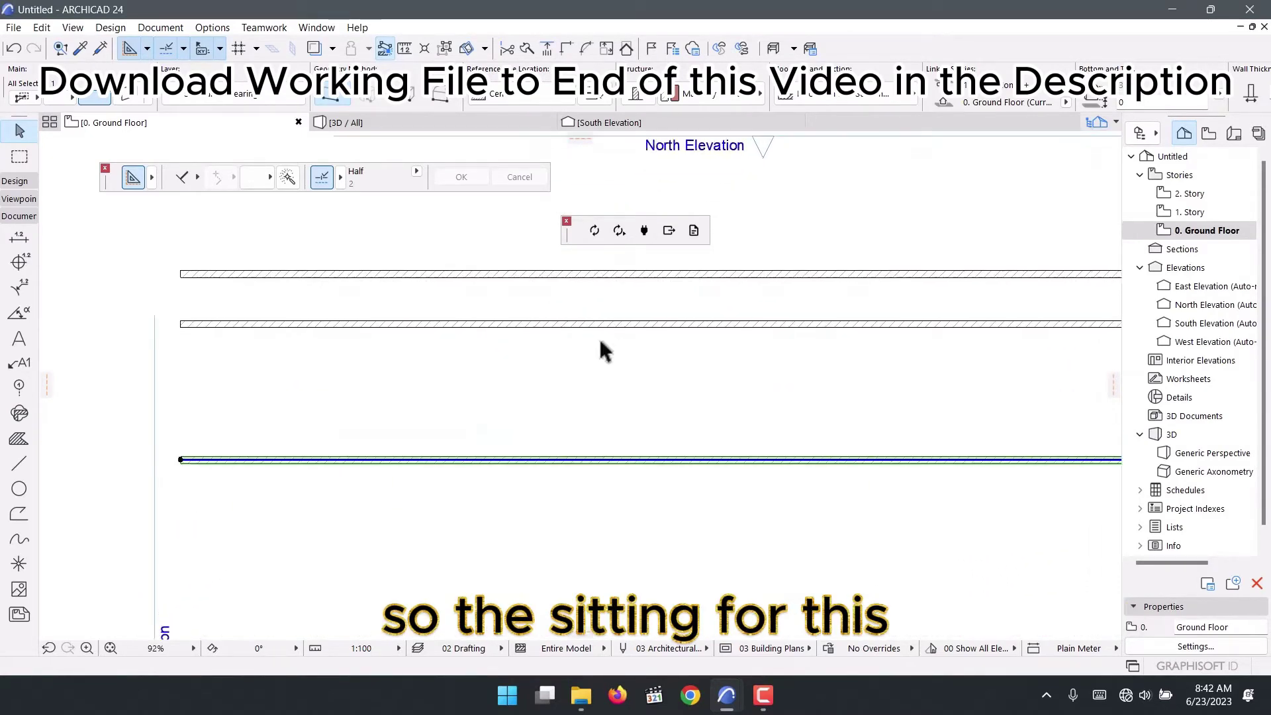
scroll(450, 363, down, 2)
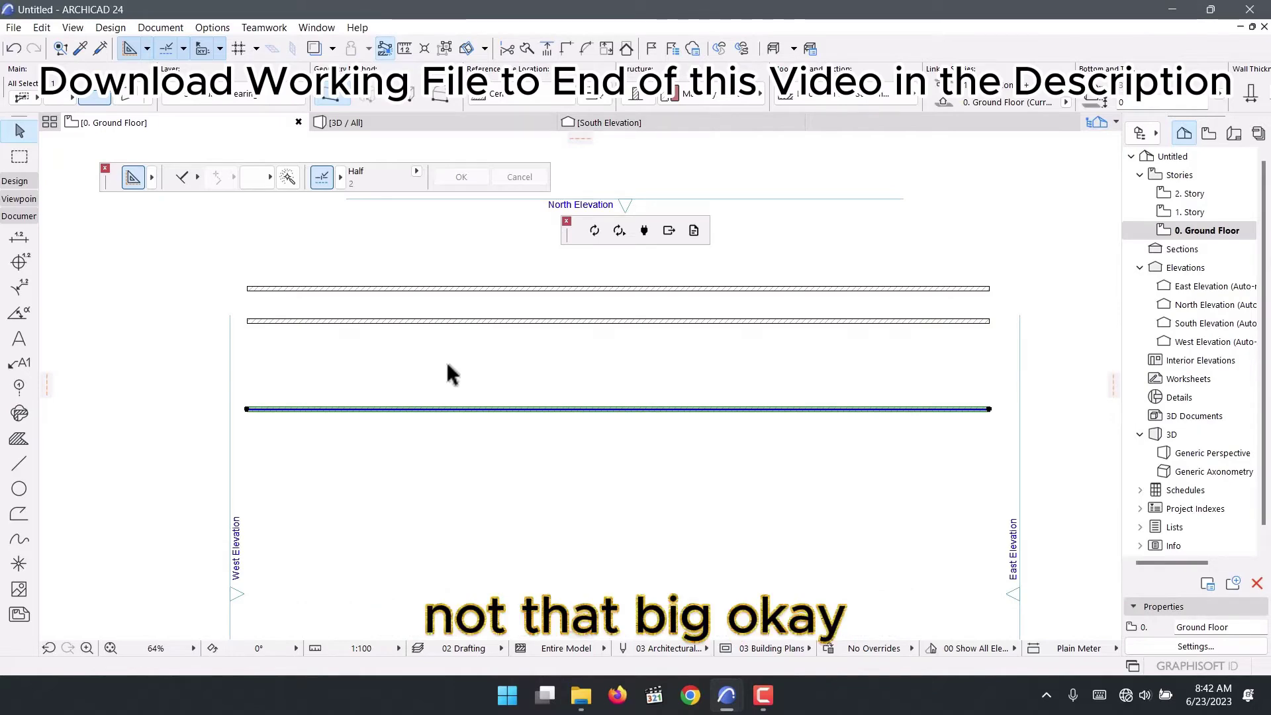
scroll(341, 341, up, 1)
scroll(351, 328, up, 2)
scroll(1070, 499, down, 2)
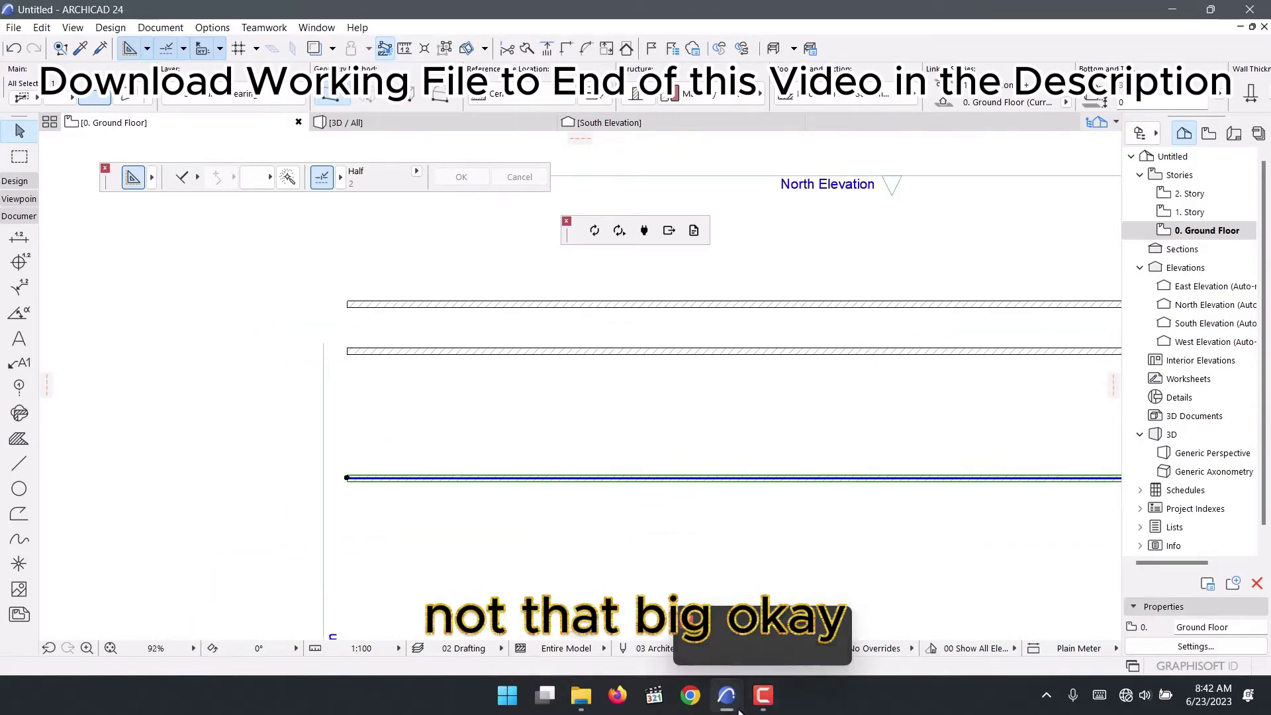
scroll(528, 377, down, 2)
click(528, 377)
Copy the lowest wall parallel, 700 below it, and deselect it
scroll(371, 397, up, 6)
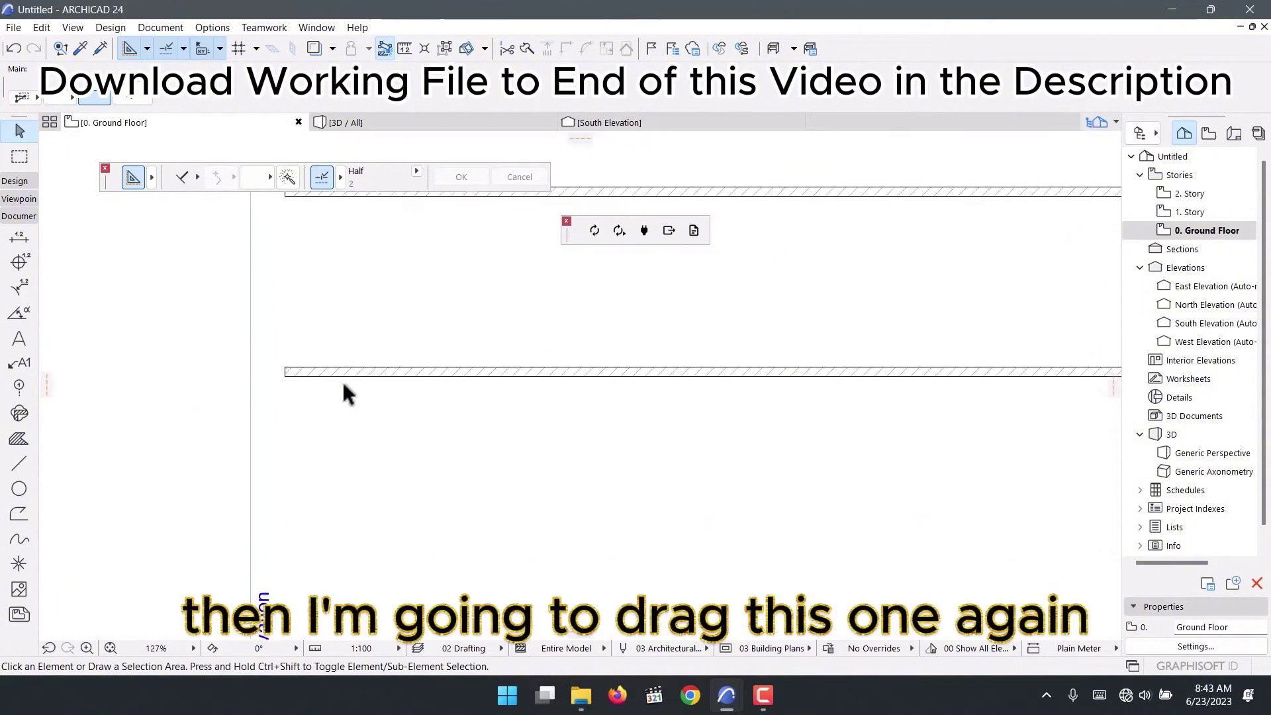
click(336, 372)
key(ctrl+shift+d)
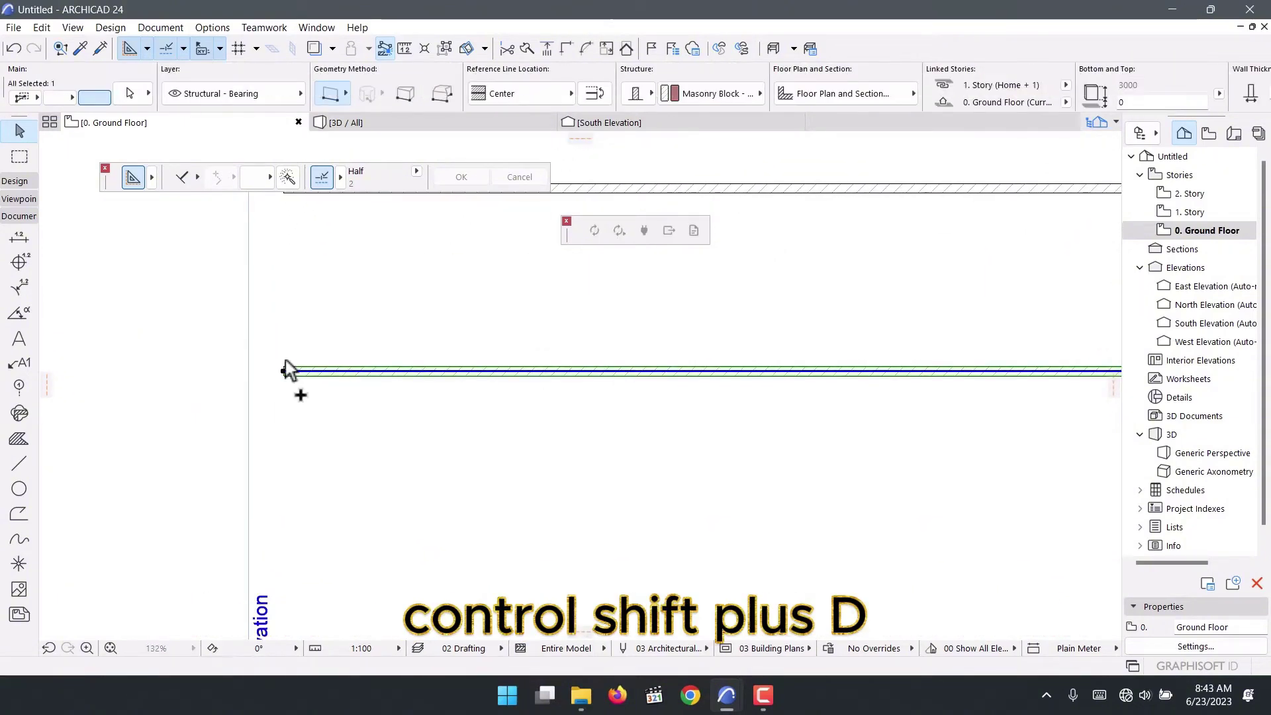
click(280, 382)
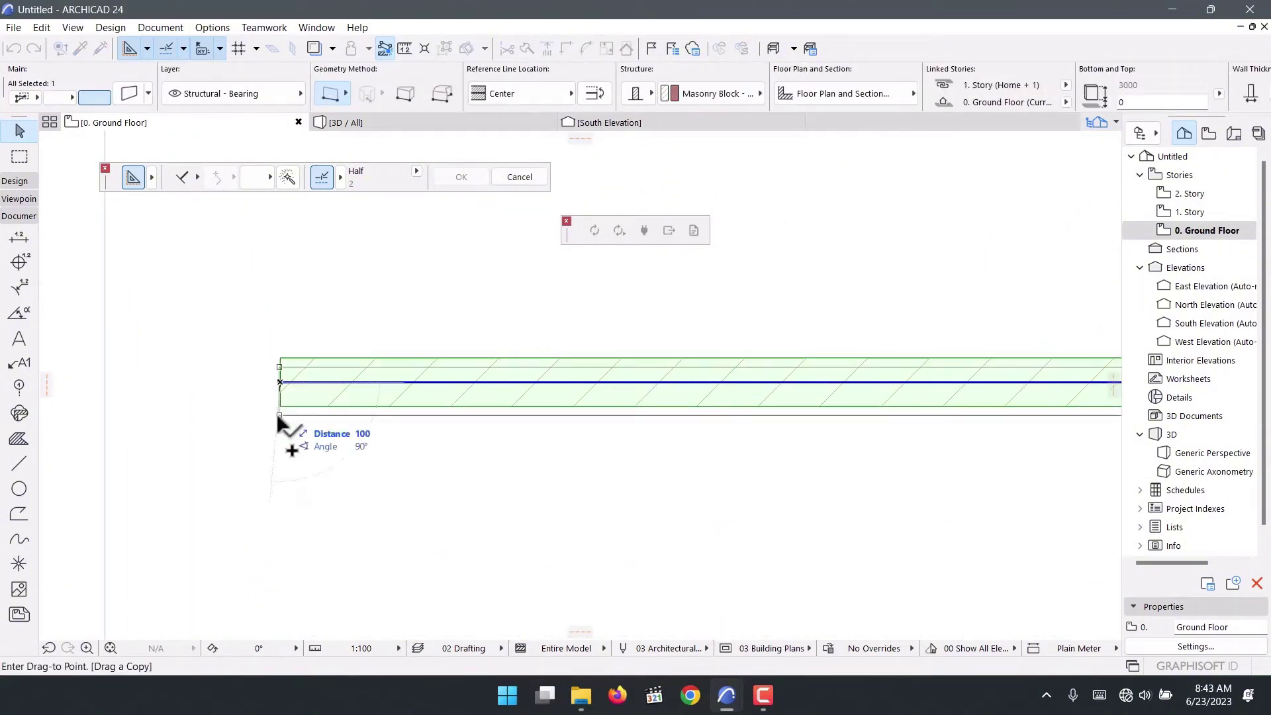
scroll(287, 420, down, 3)
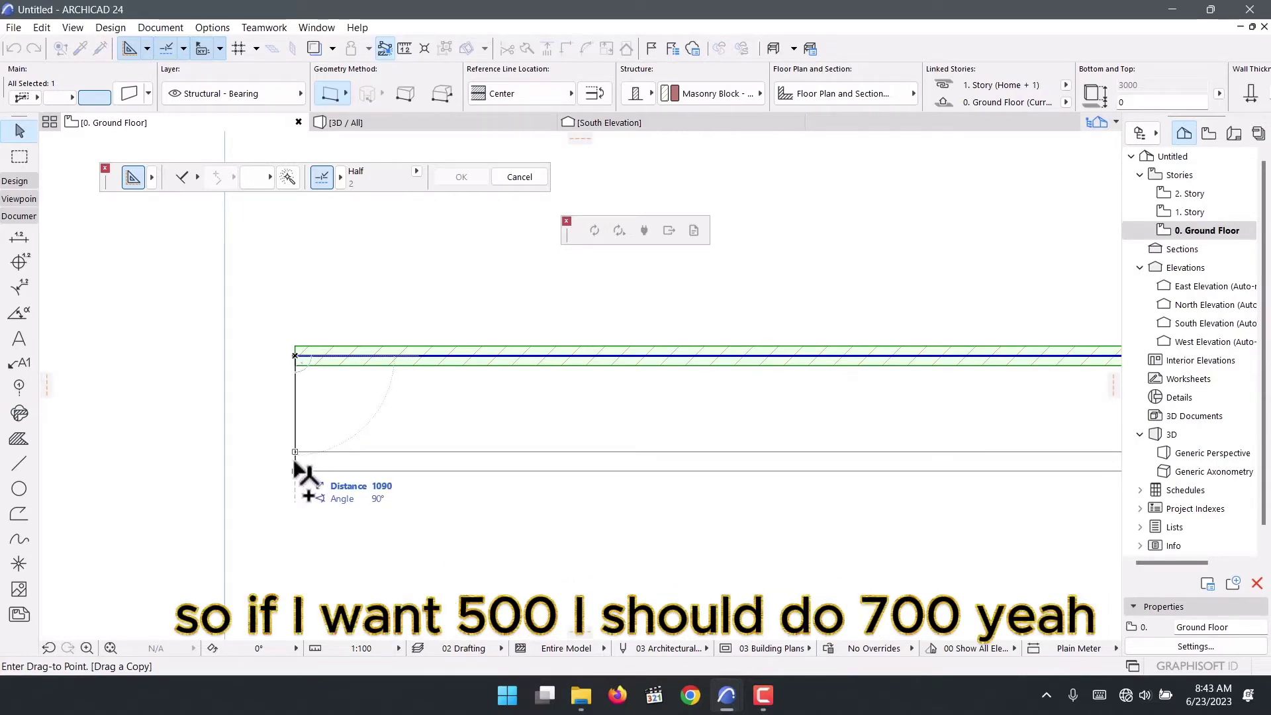
text(7)
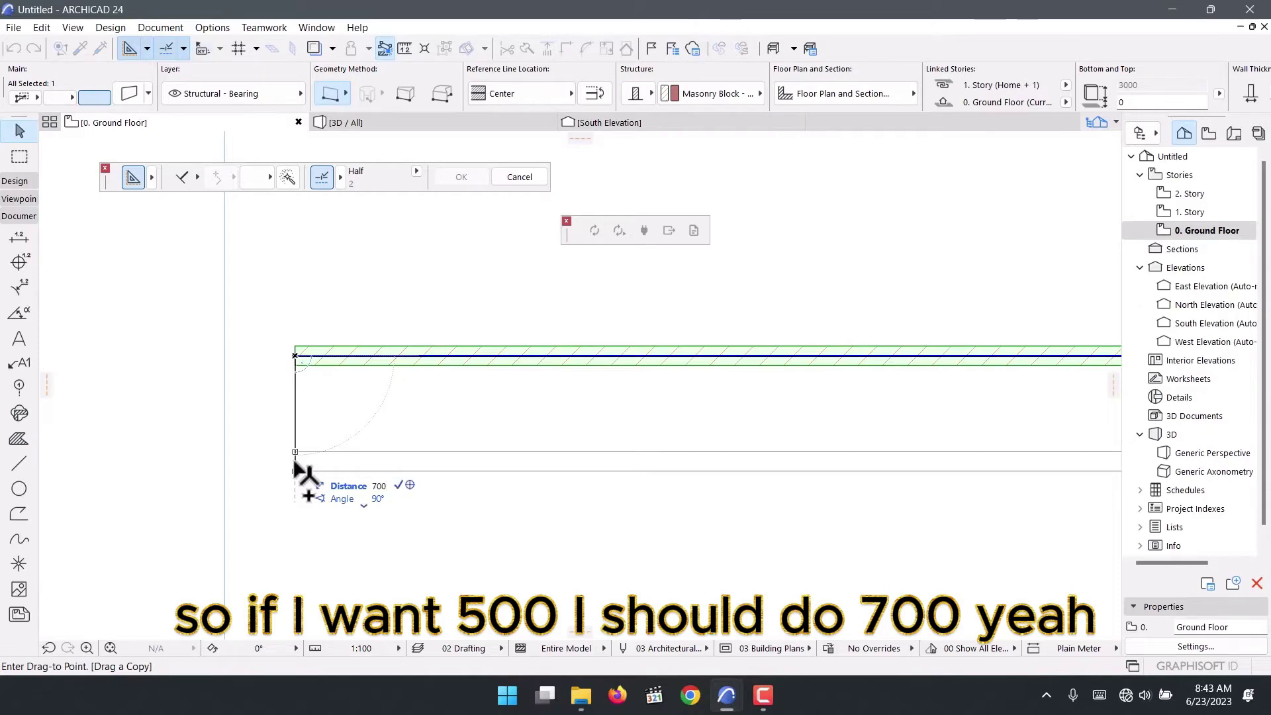
key(Return)
scroll(500, 374, down, 5)
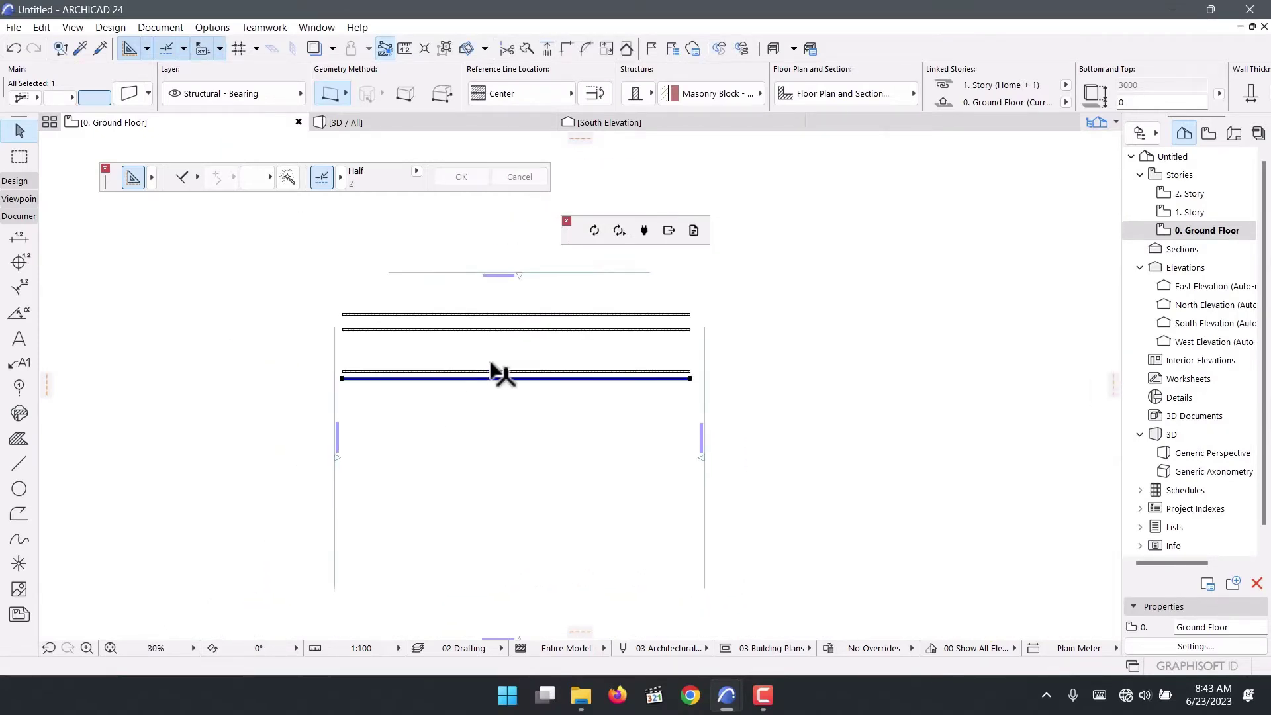
click(656, 390)
scroll(659, 392, up, 2)
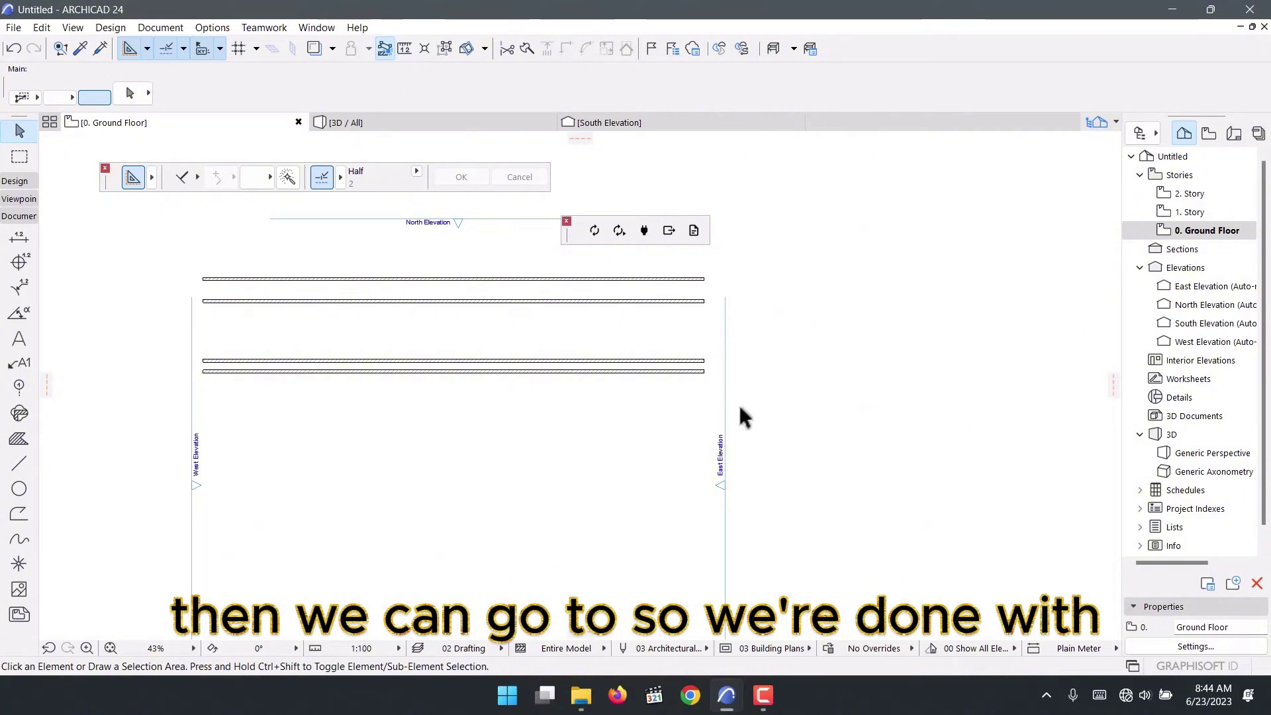
scroll(567, 383, down, 1)
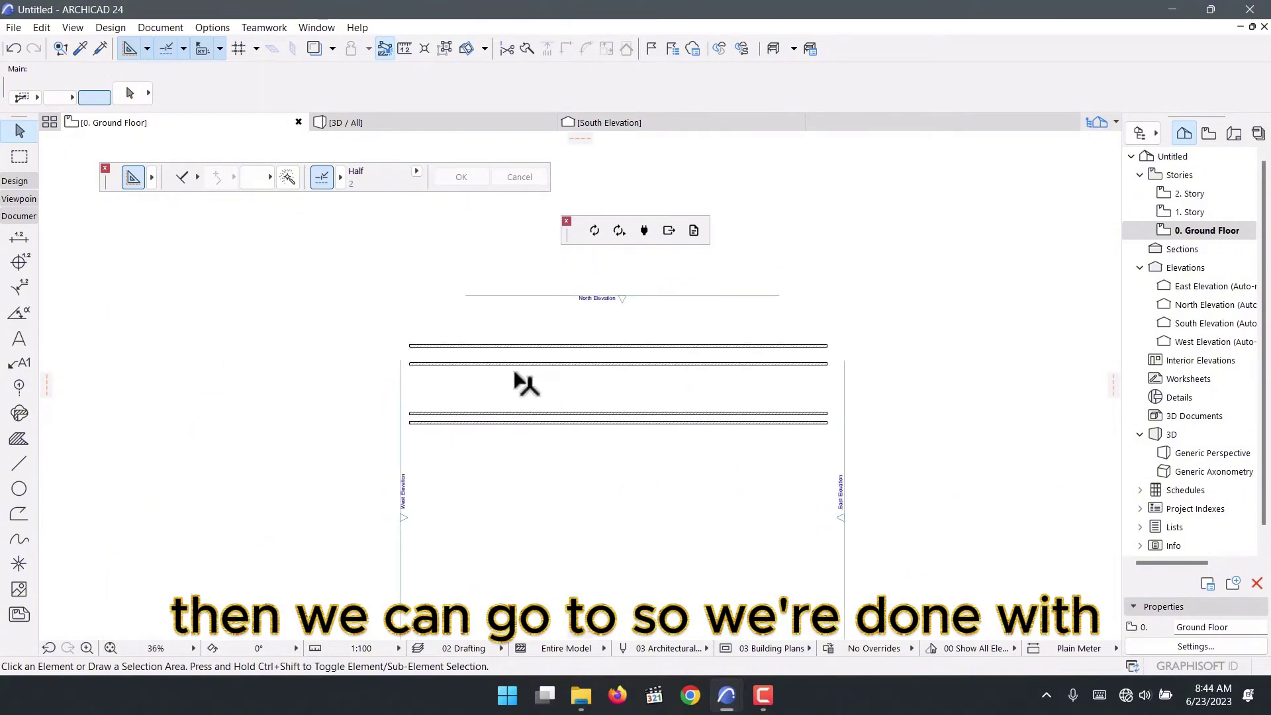
scroll(450, 385, up, 4)
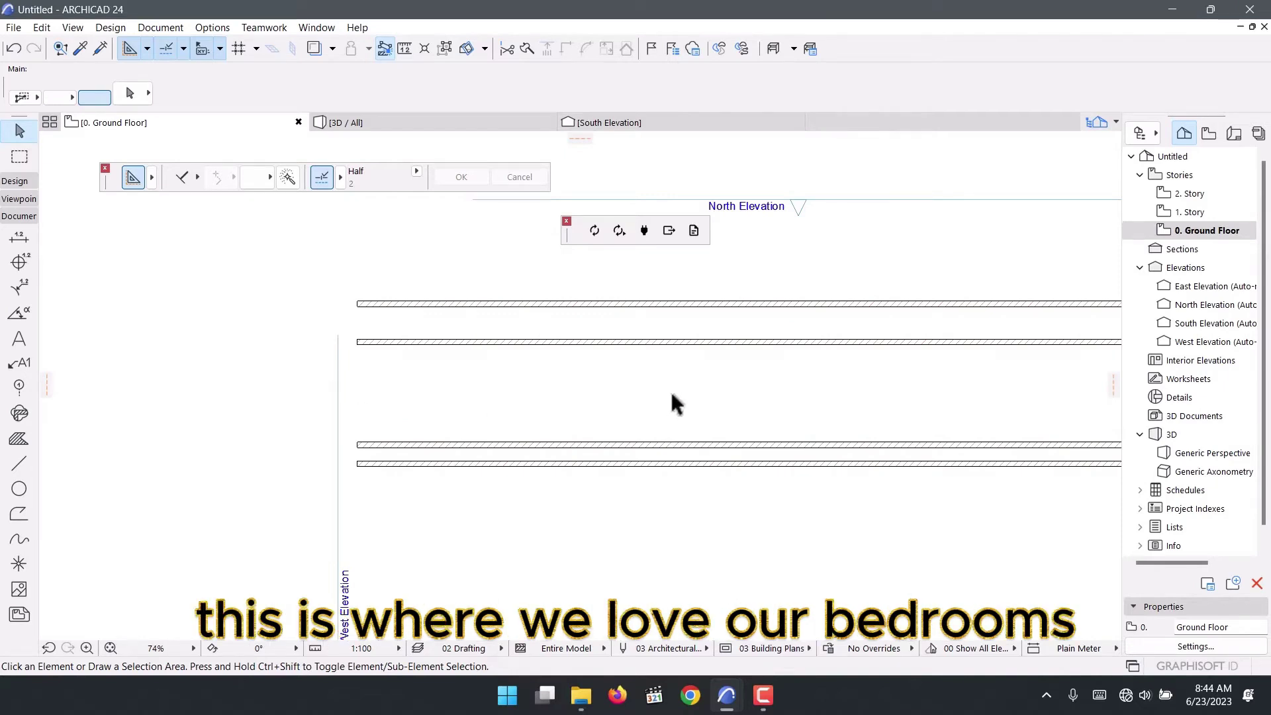
scroll(391, 462, up, 3)
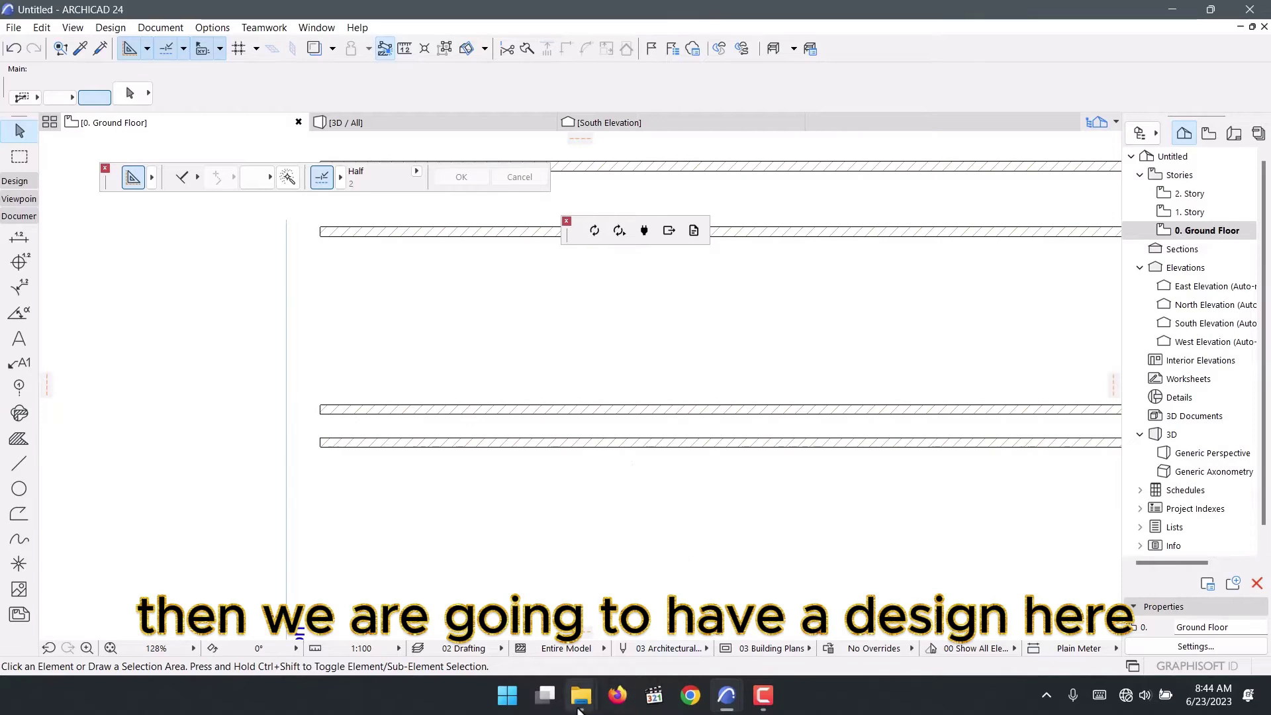
Bring up the New folder of house renders and open Image27.png
mouse_move(581, 705)
click(549, 616)
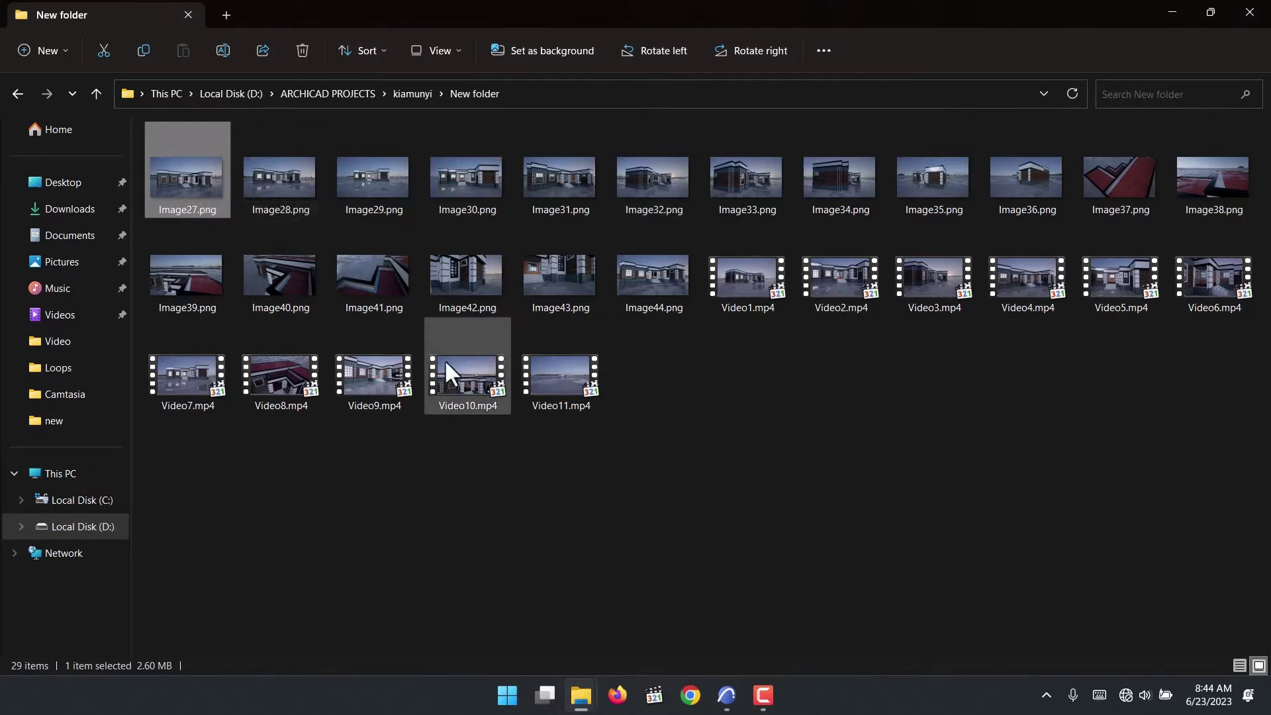
double_click(173, 172)
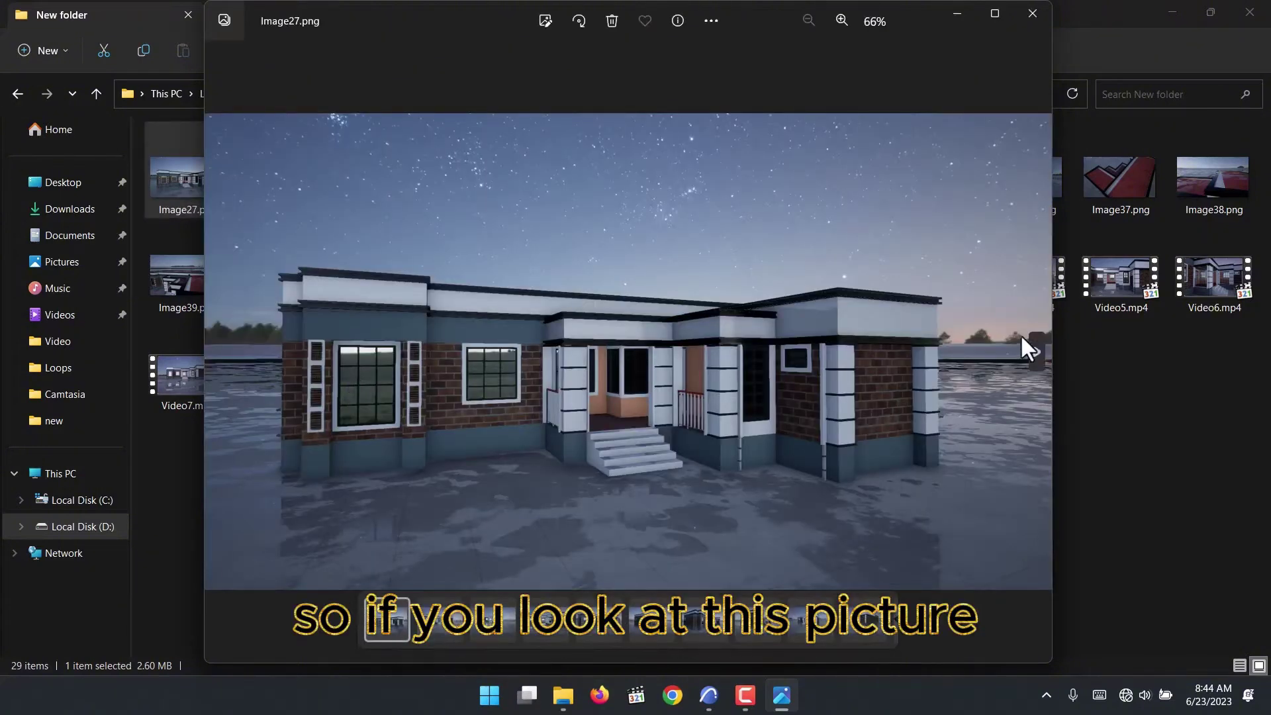
Step through the renders to Image32.png, then return to the Untitled ARCHICAD plan
click(1036, 351)
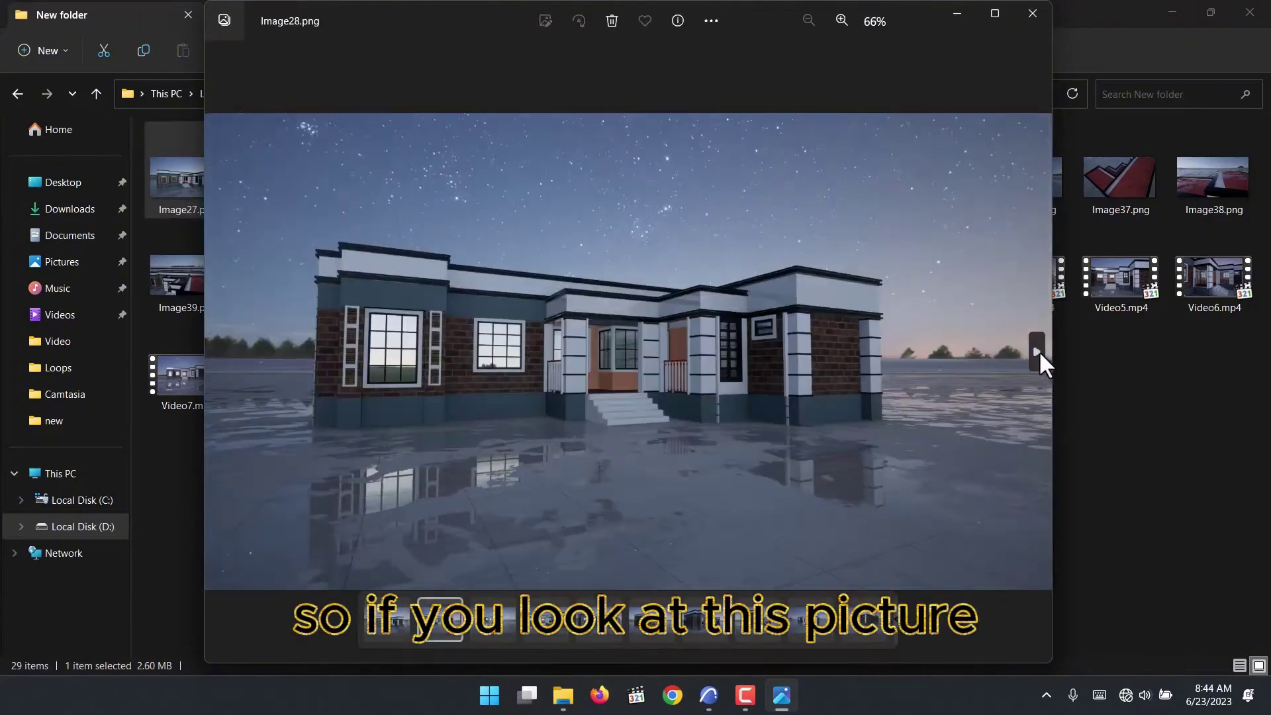
click(1038, 352)
click(1038, 351)
click(1038, 351)
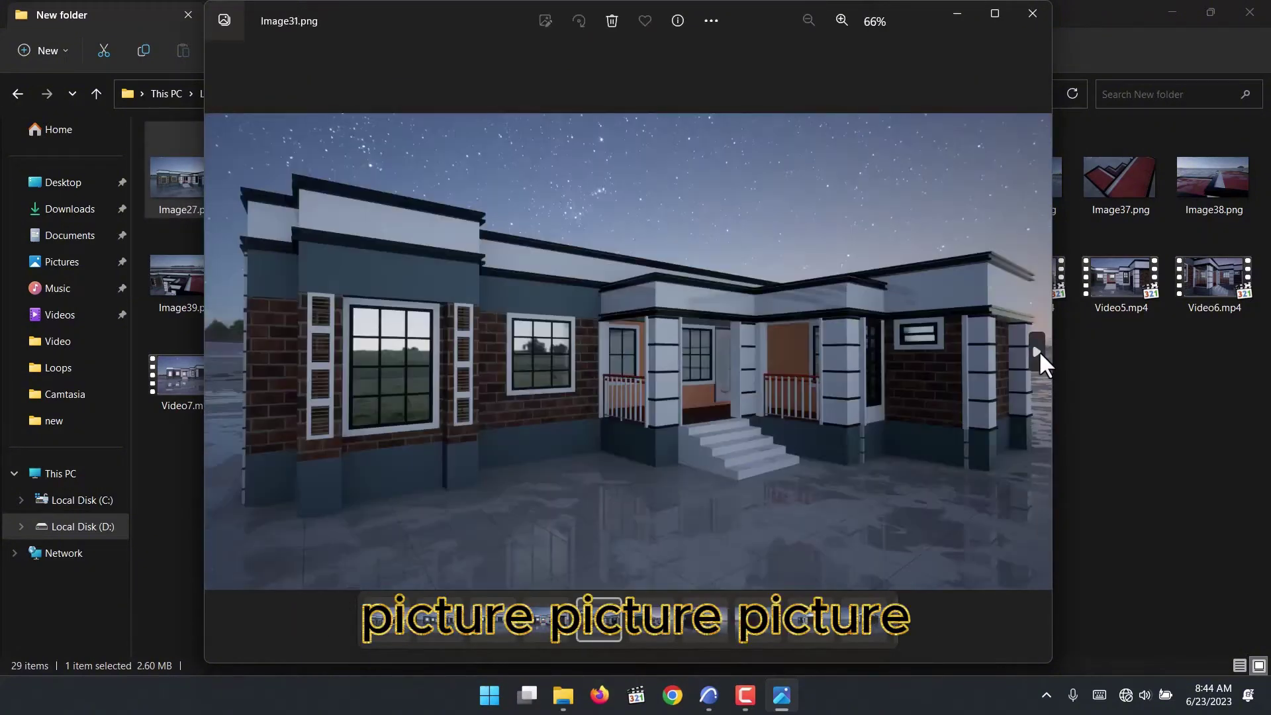
click(1038, 352)
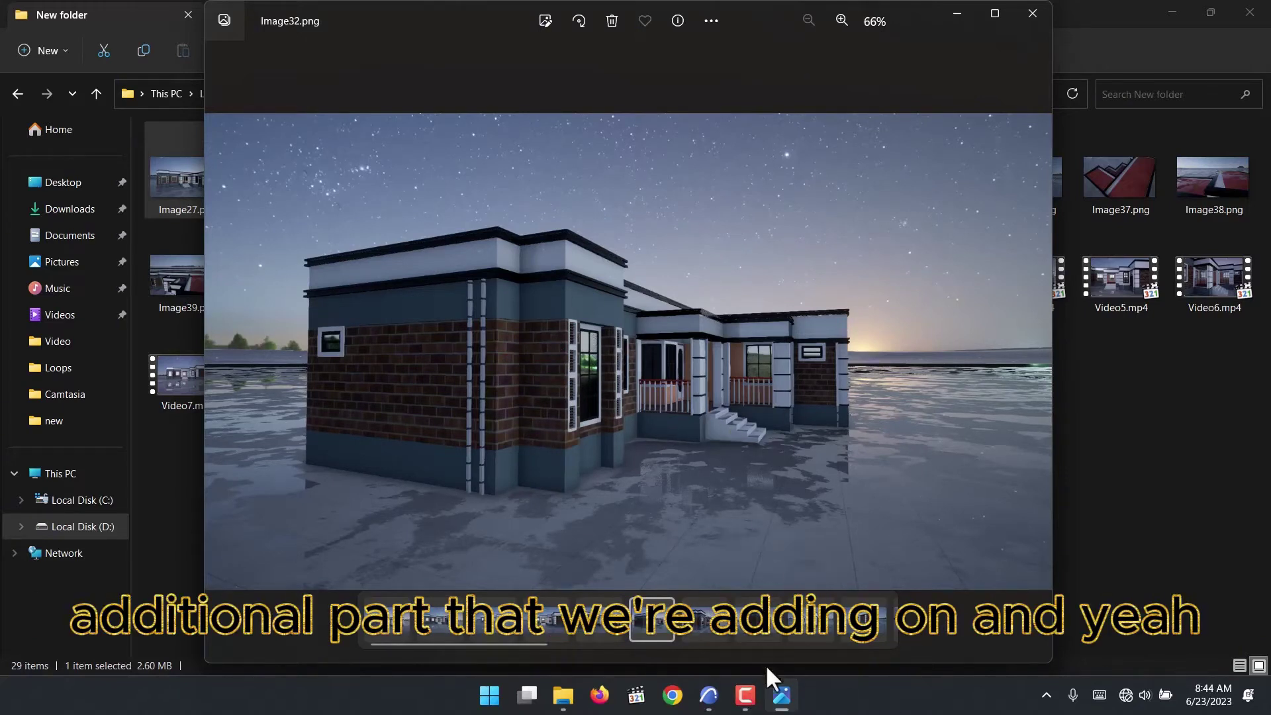
mouse_move(710, 695)
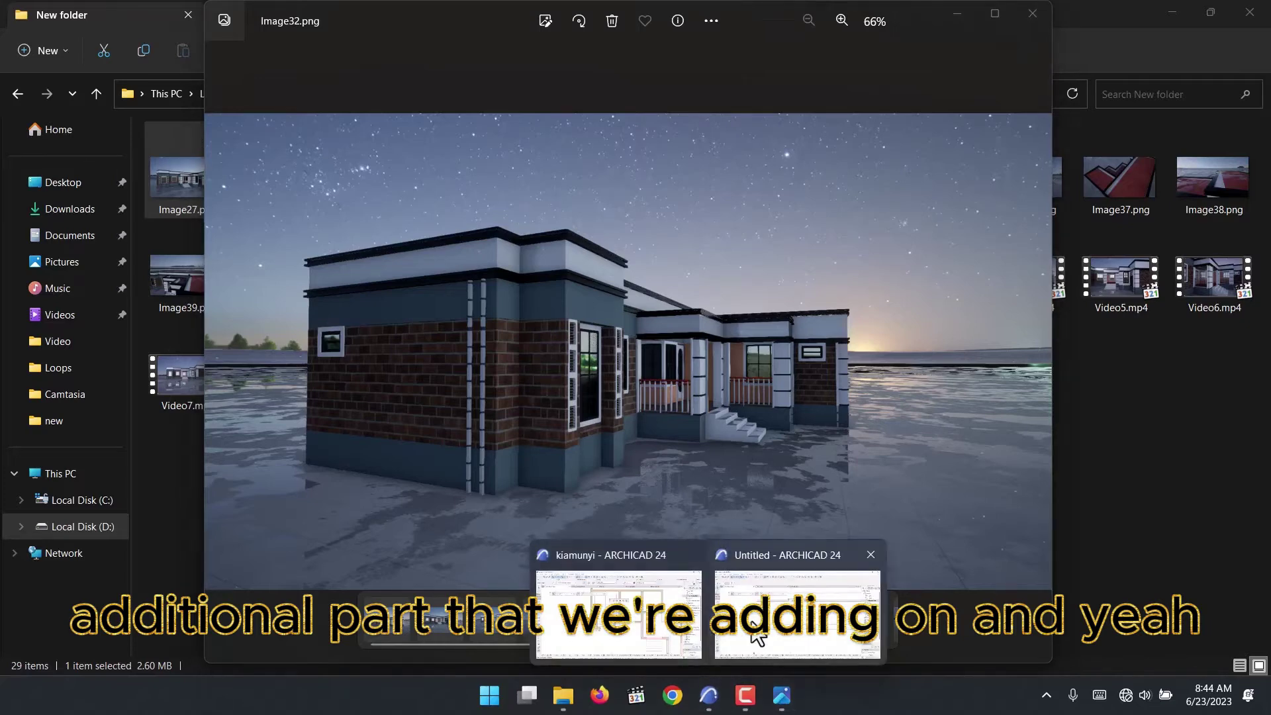
click(755, 629)
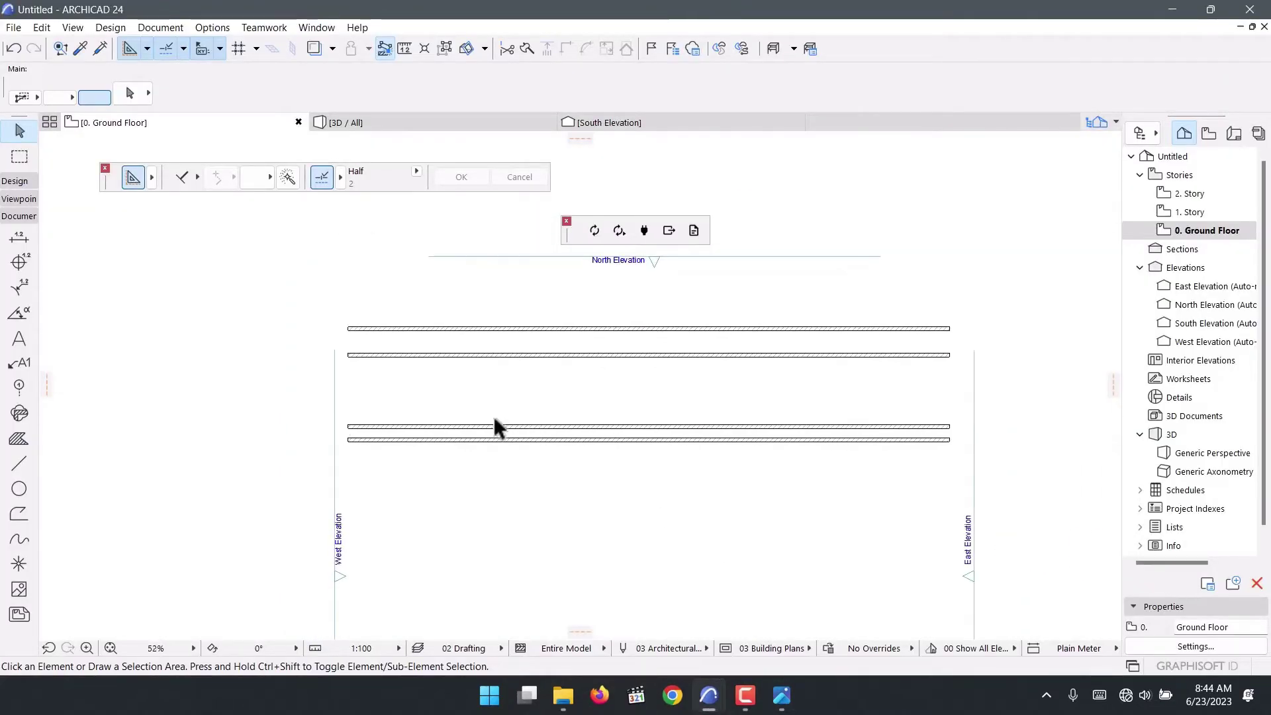
scroll(464, 430, up, 3)
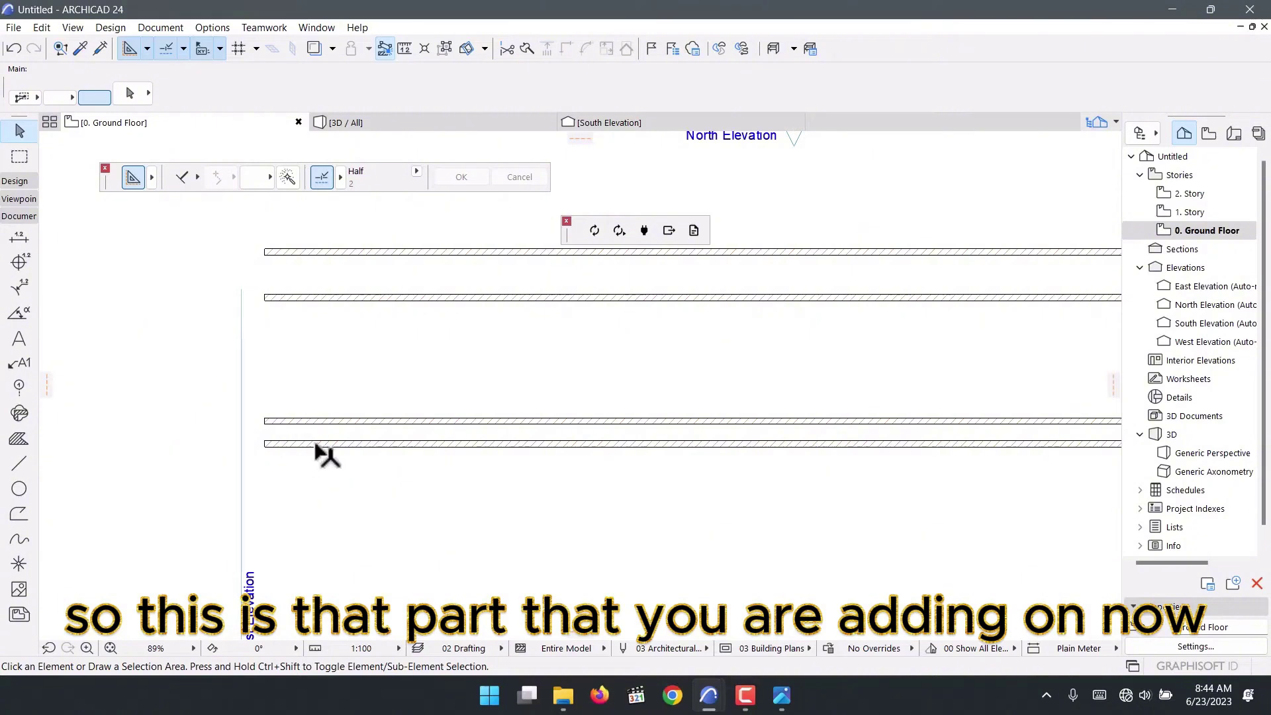
mouse_move(699, 700)
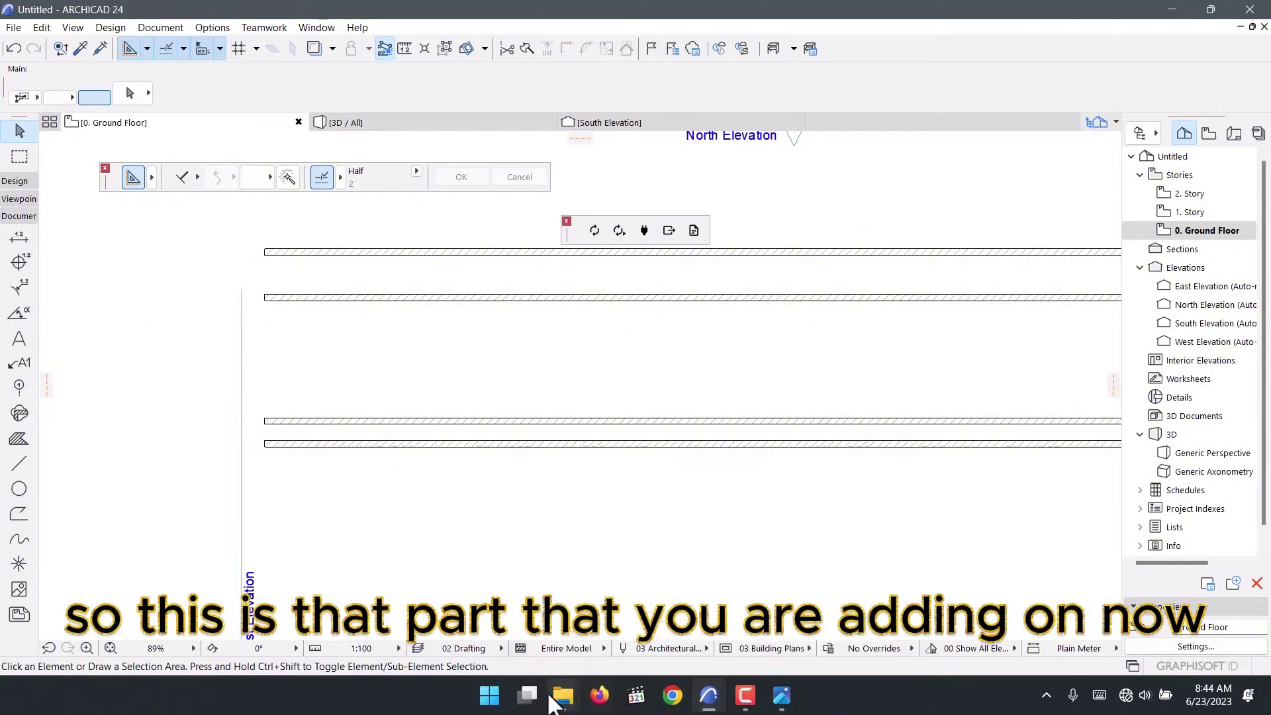
scroll(285, 427, down, 2)
scroll(284, 427, down, 3)
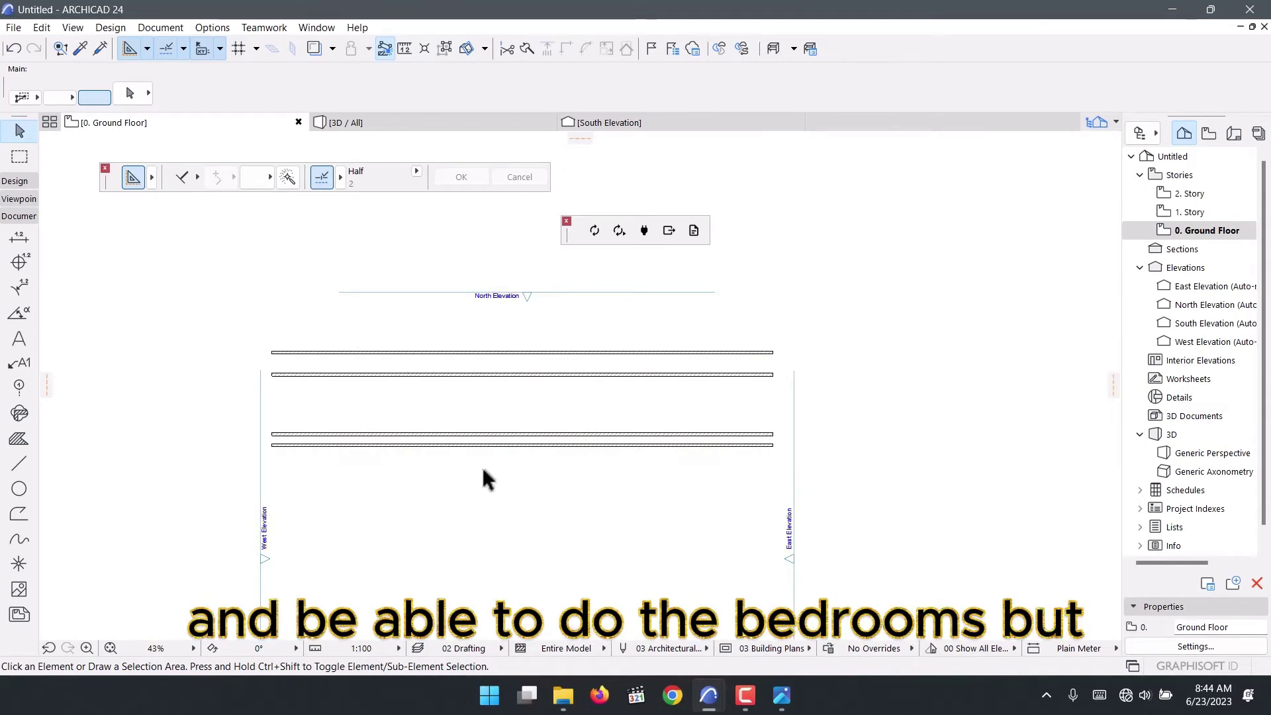
scroll(639, 482, up, 2)
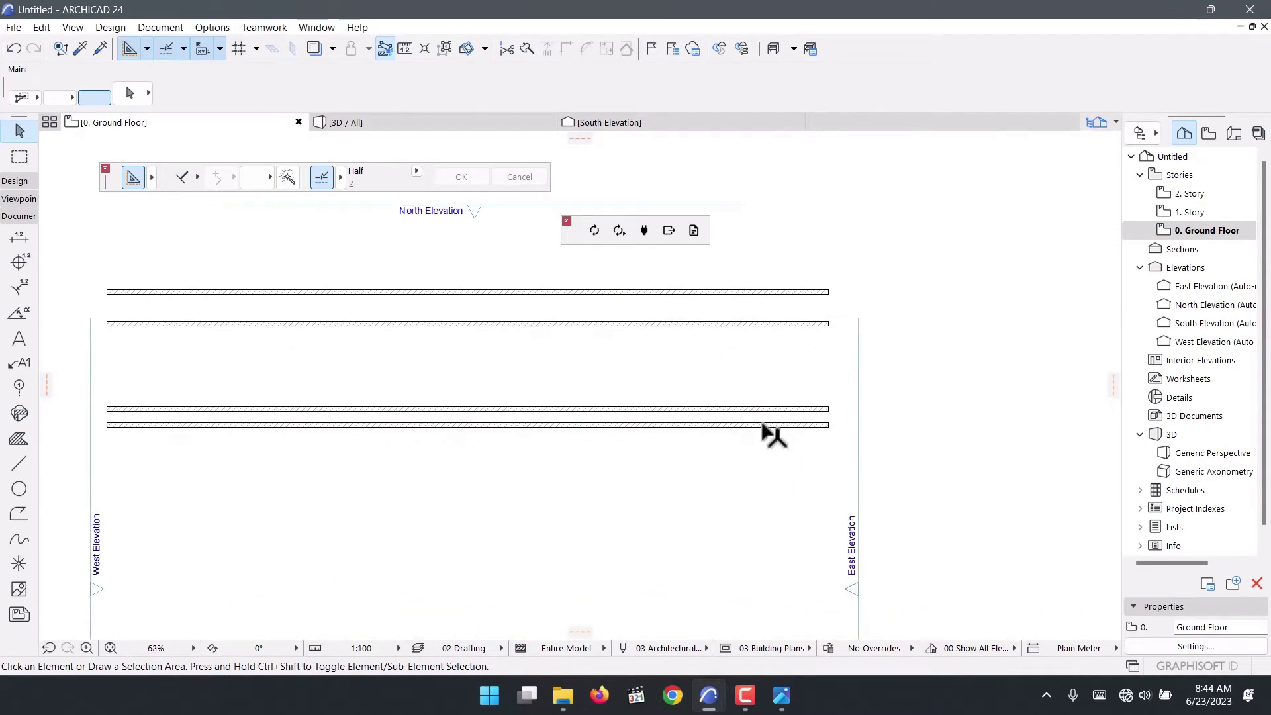
scroll(819, 447, up, 2)
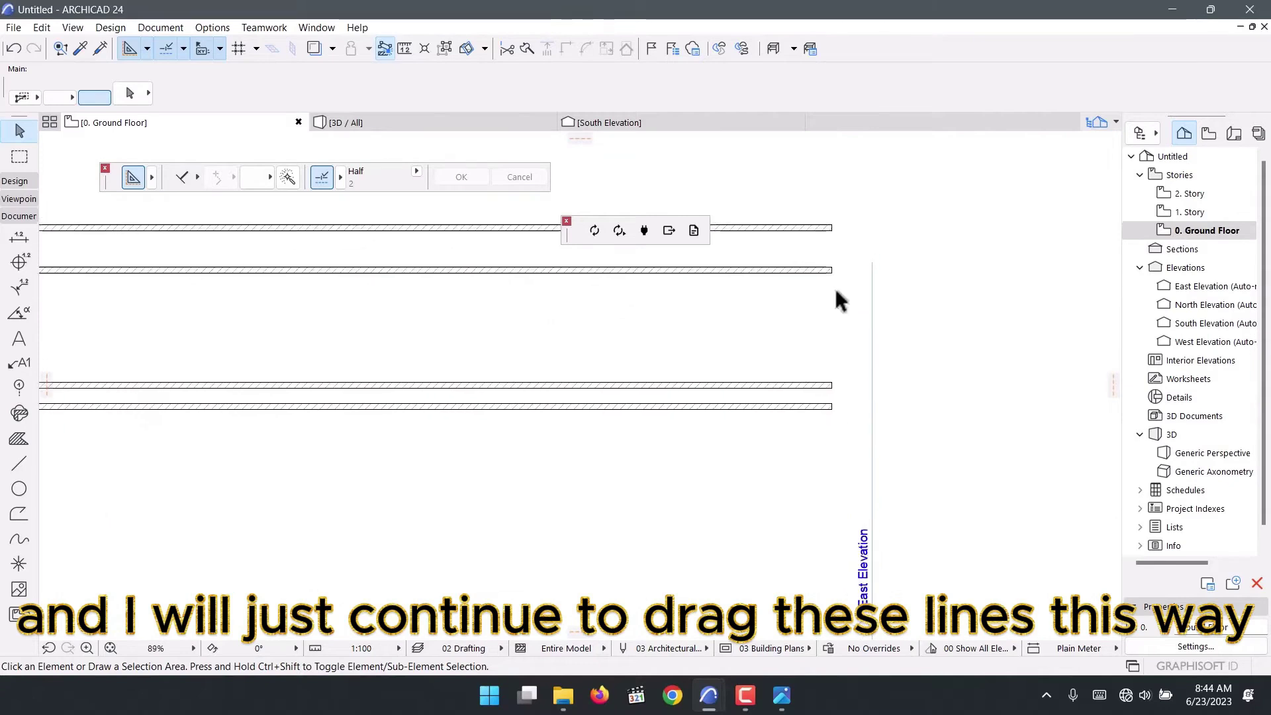
scroll(835, 299, down, 5)
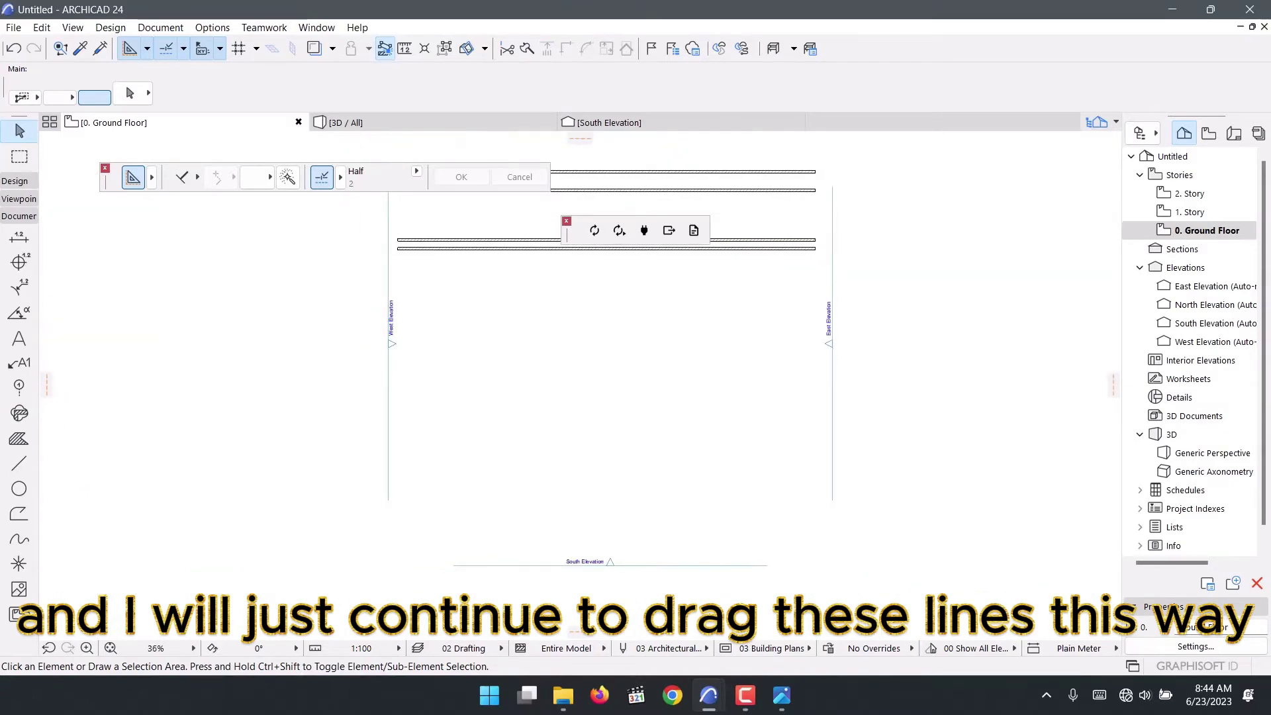
scroll(682, 383, down, 5)
scroll(551, 324, up, 8)
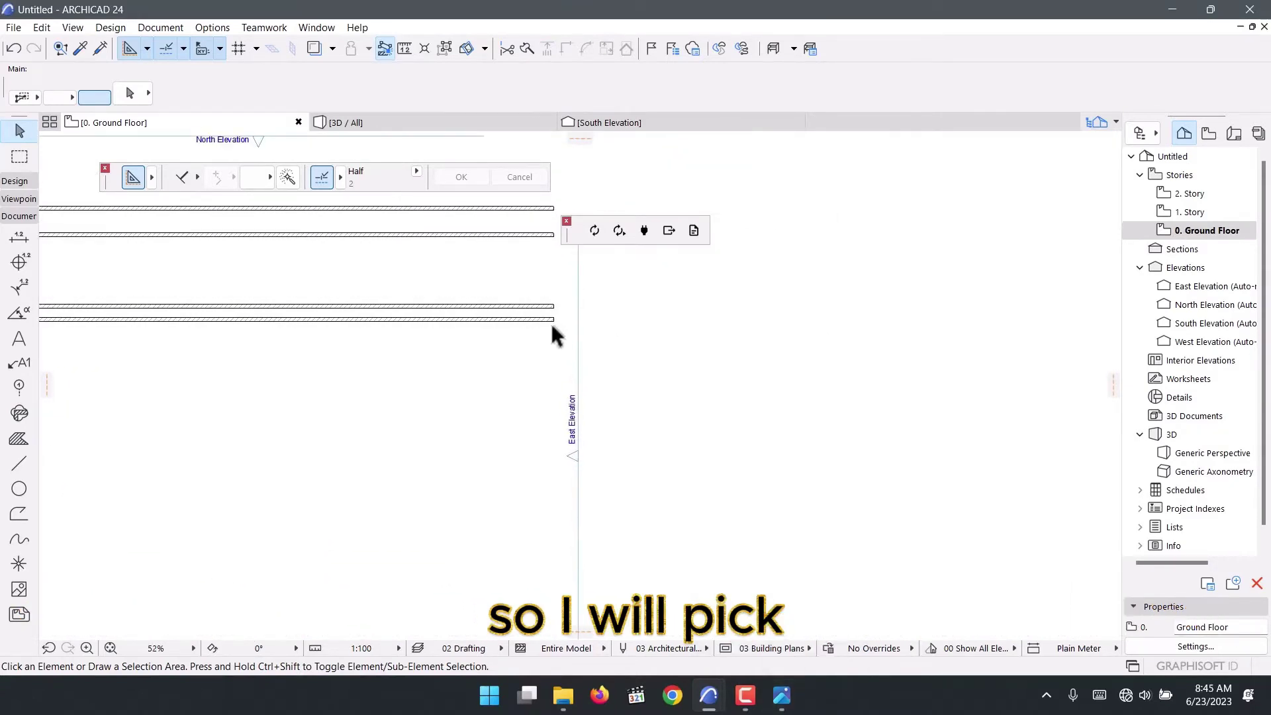
scroll(556, 323, up, 4)
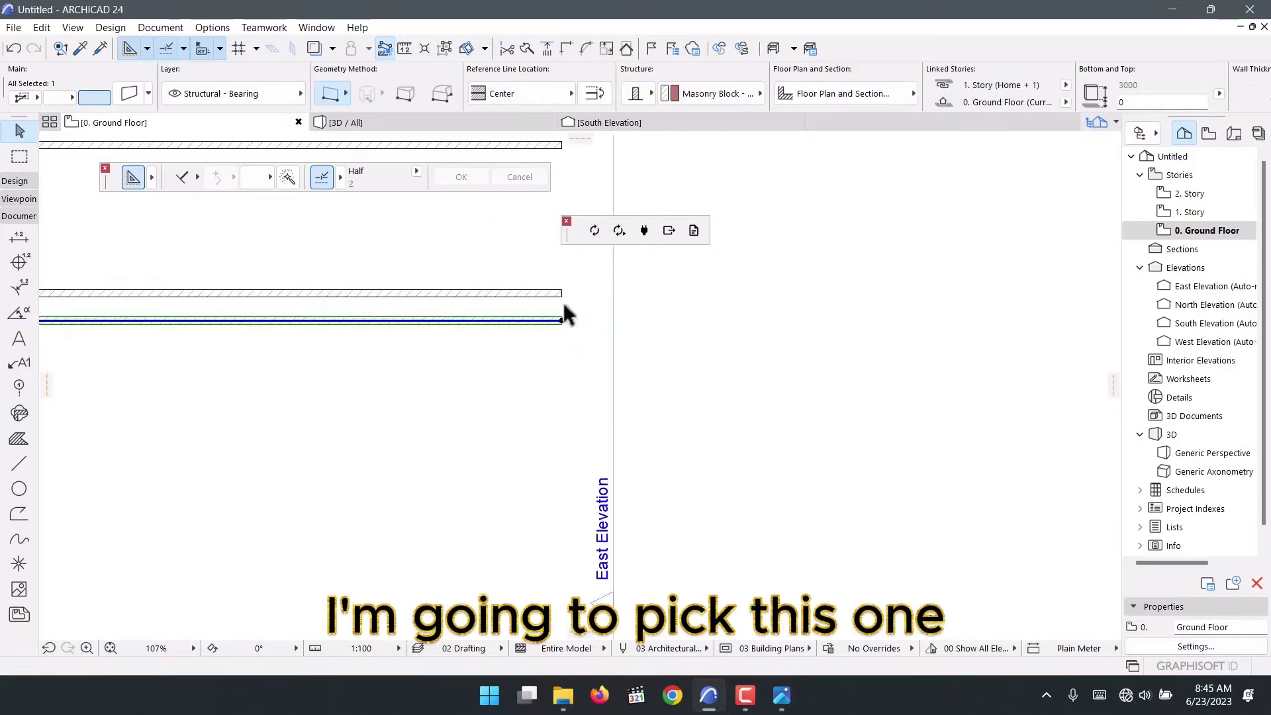
Copy the selected wall parallel at a 4100 offset
click(562, 295)
key(ctrl+shift+d)
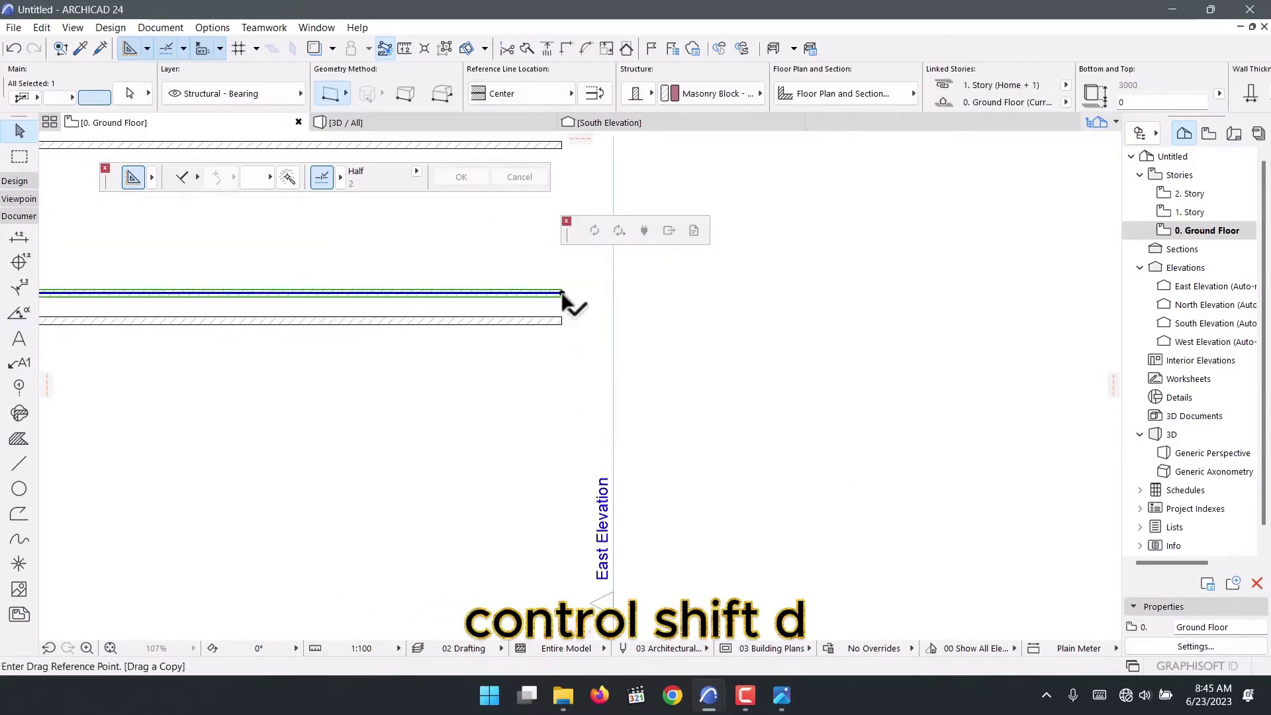
scroll(562, 296, up, 5)
scroll(561, 295, up, 3)
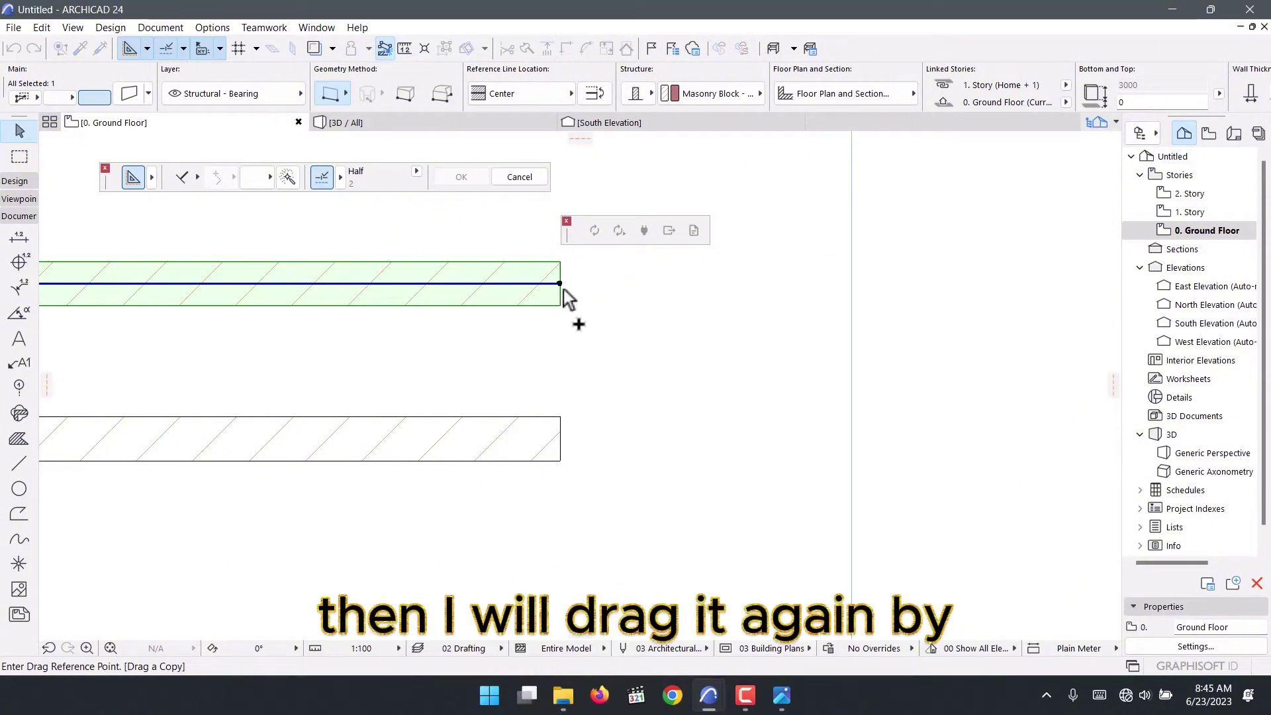
click(560, 284)
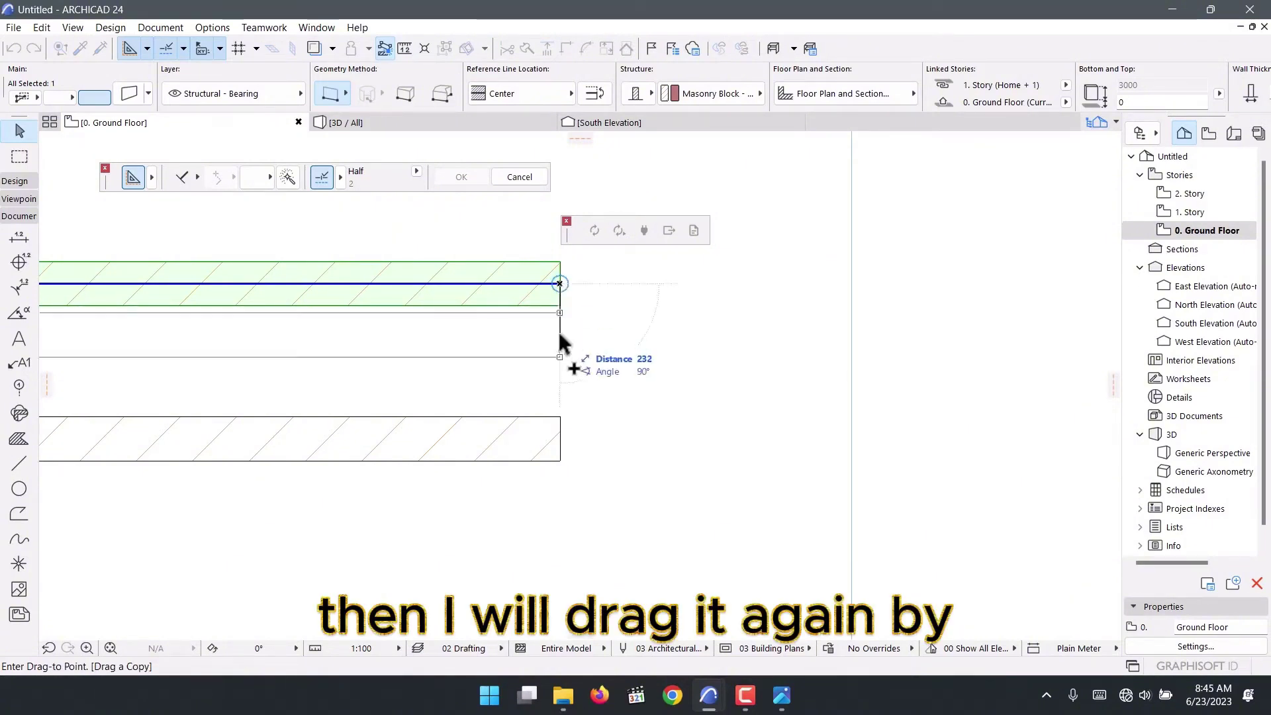
scroll(559, 278, down, 3)
text(4)
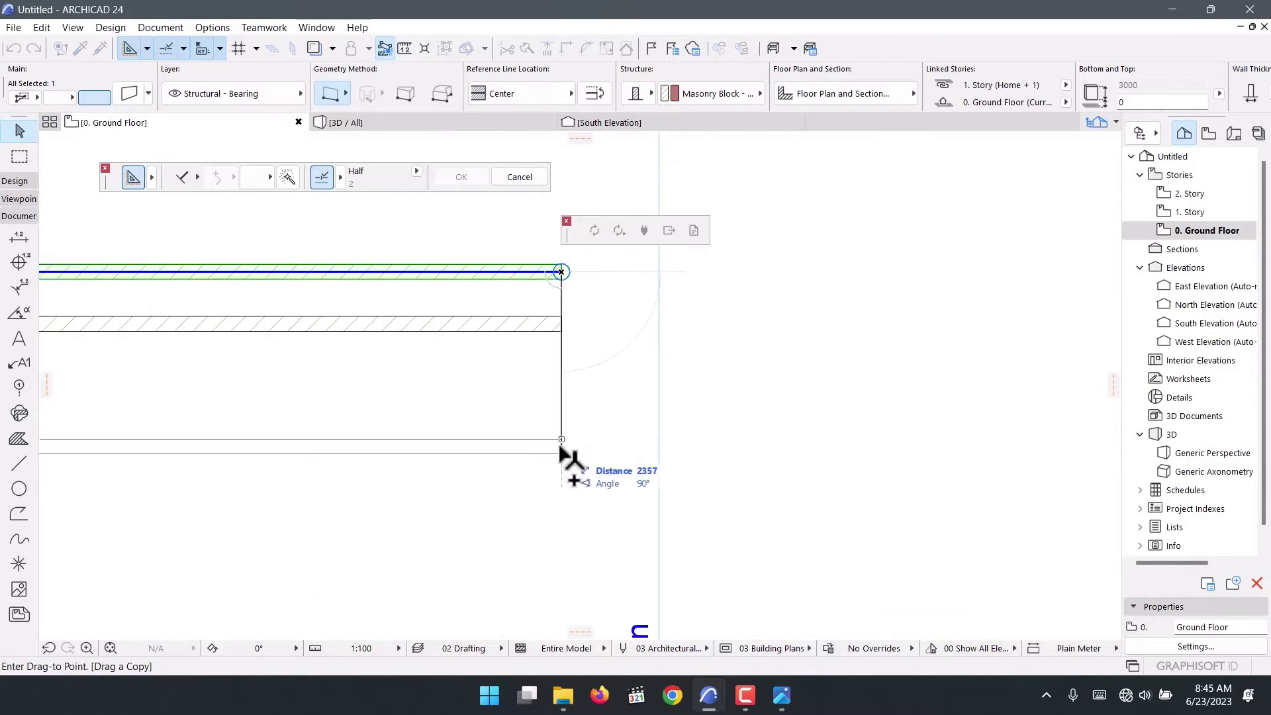
text(1)
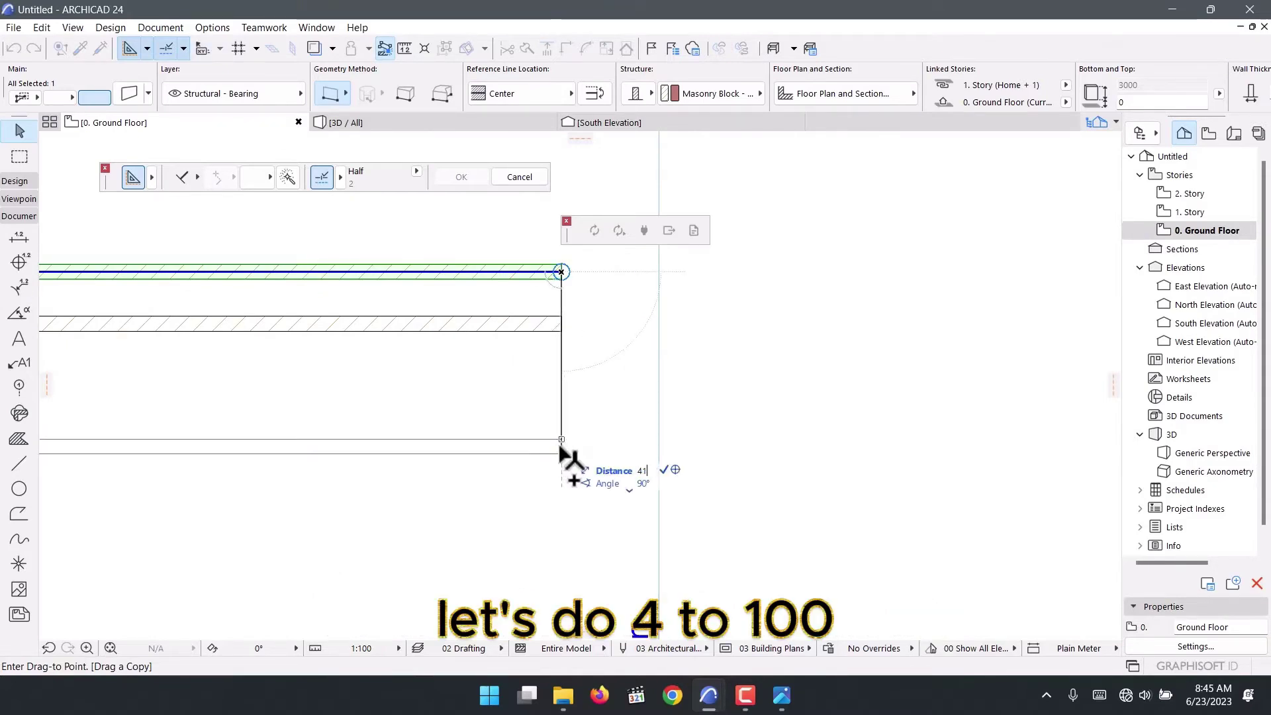
text(00)
key(Return)
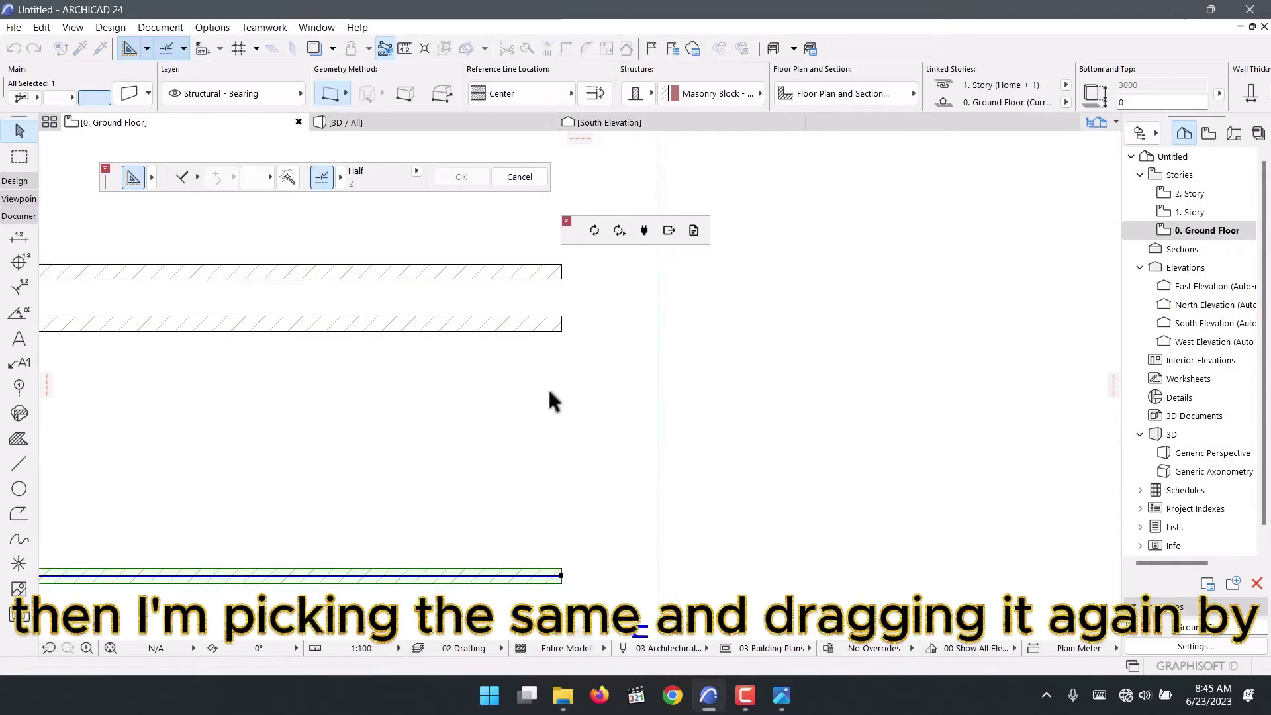
scroll(556, 402, down, 3)
Place another parallel copy of the wall 1500 below the original
key(ctrl+d)
scroll(548, 431, up, 3)
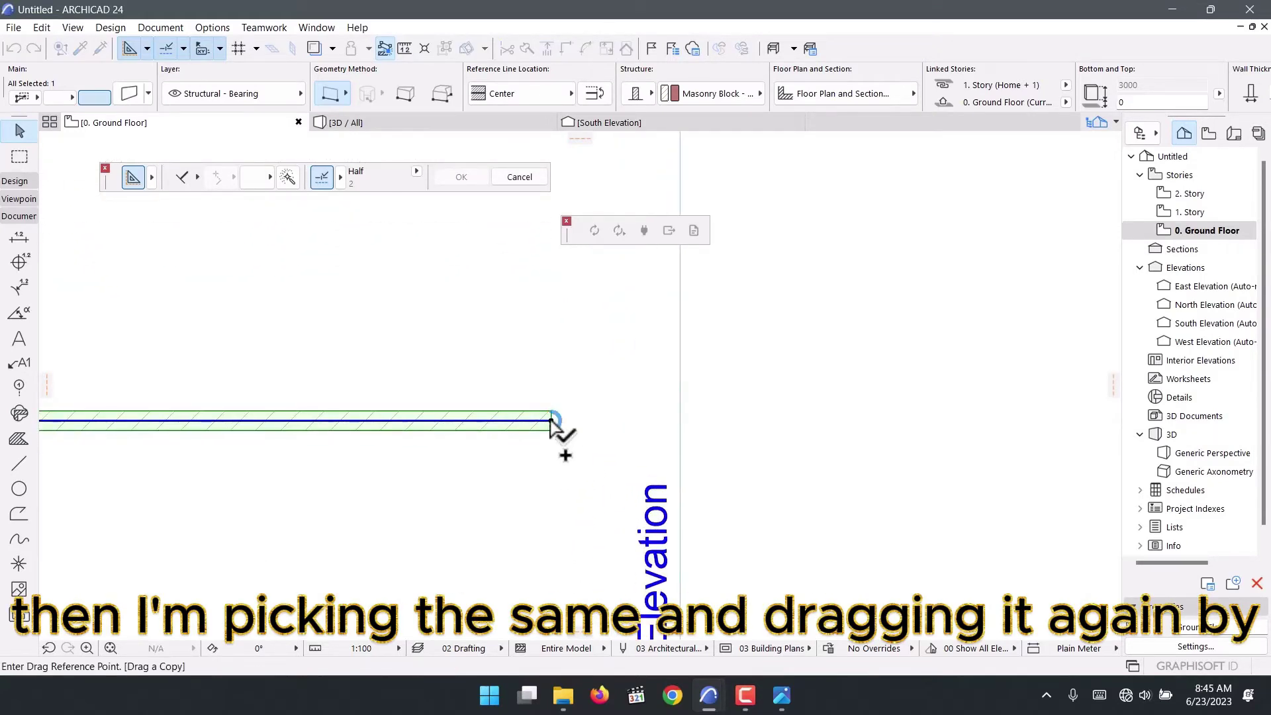
click(550, 421)
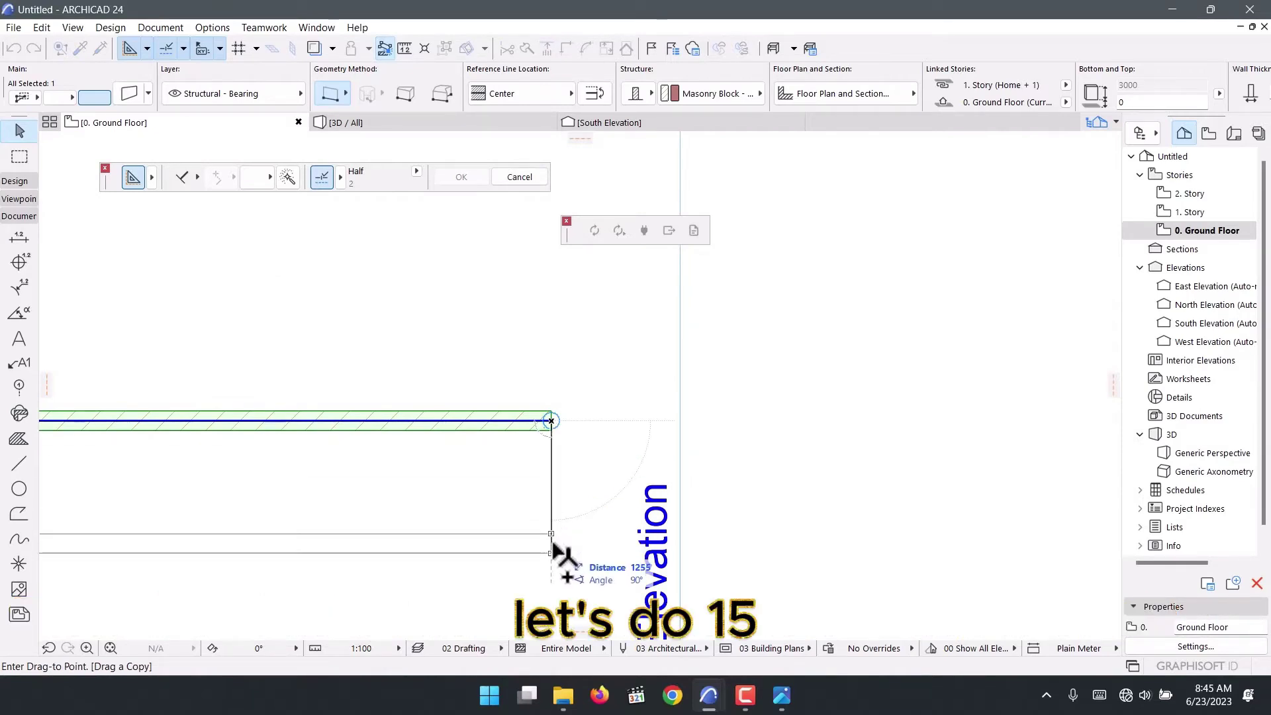
text(15)
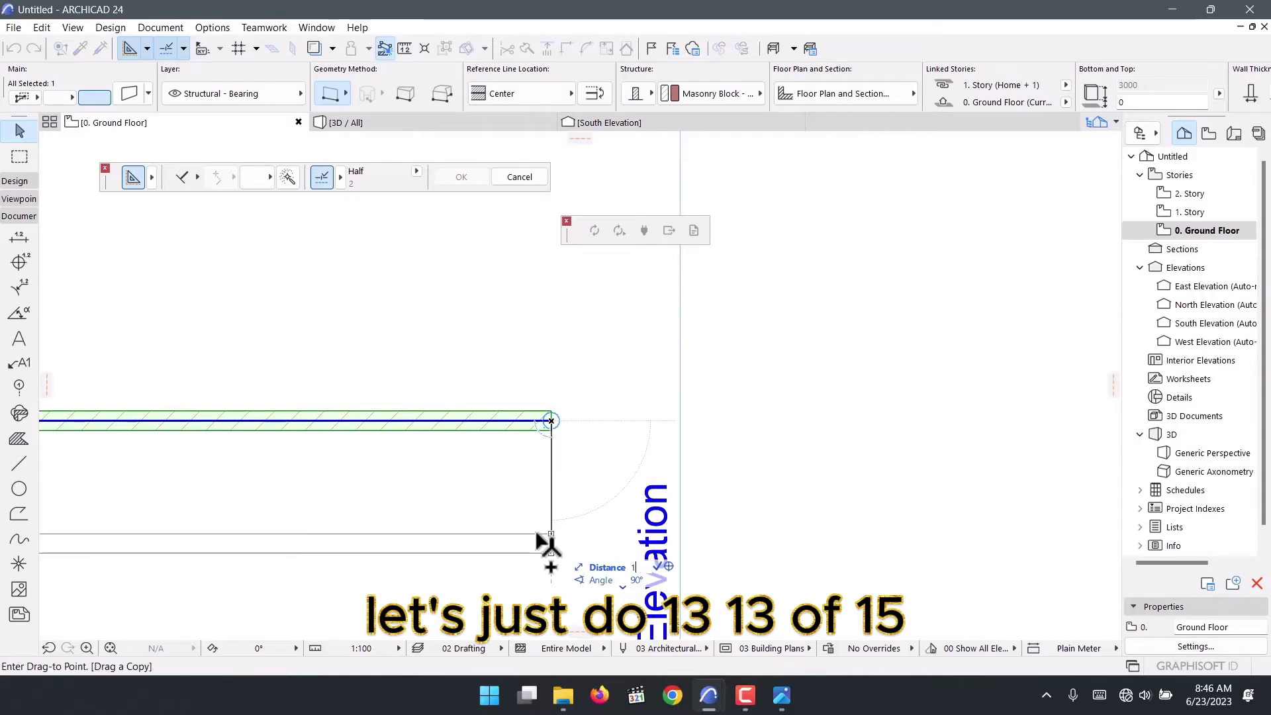
text(500)
key(Return)
Drag a copy of the lowest hatched wall below the others
scroll(533, 463, down, 3)
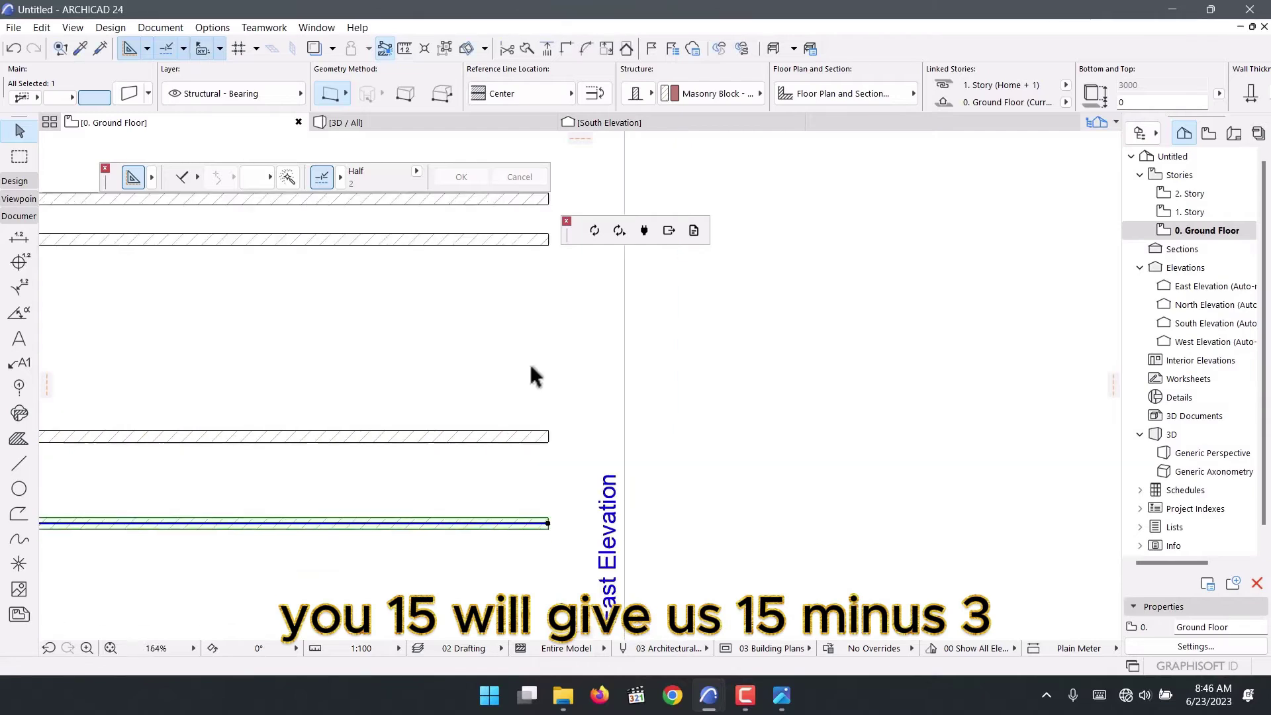
scroll(538, 426, up, 4)
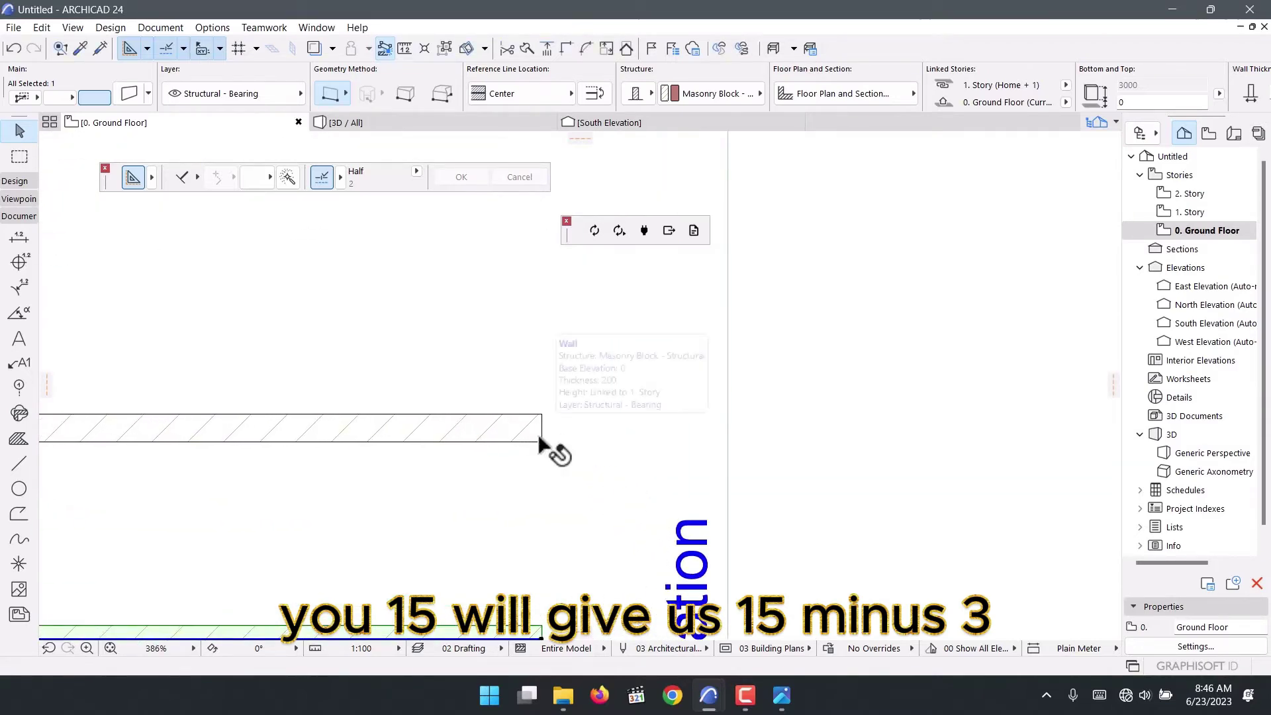
scroll(543, 417, down, 4)
scroll(549, 463, down, 5)
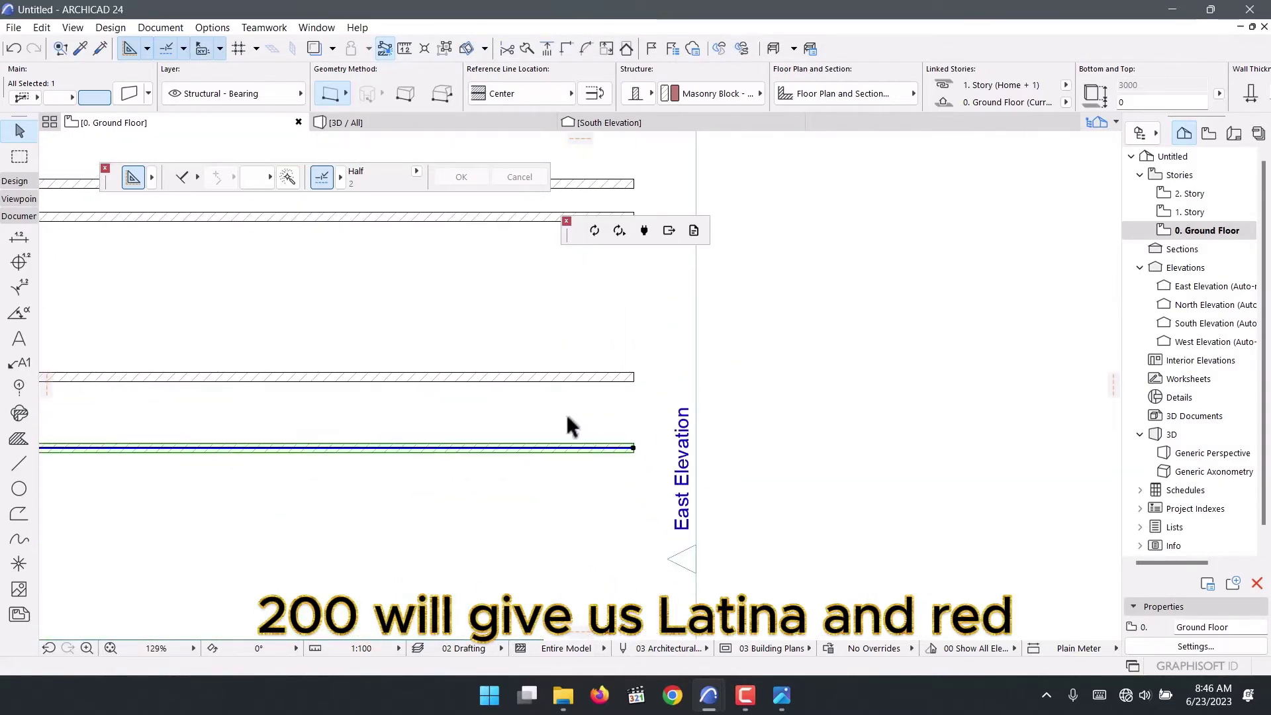
scroll(328, 387, up, 2)
scroll(278, 424, down, 4)
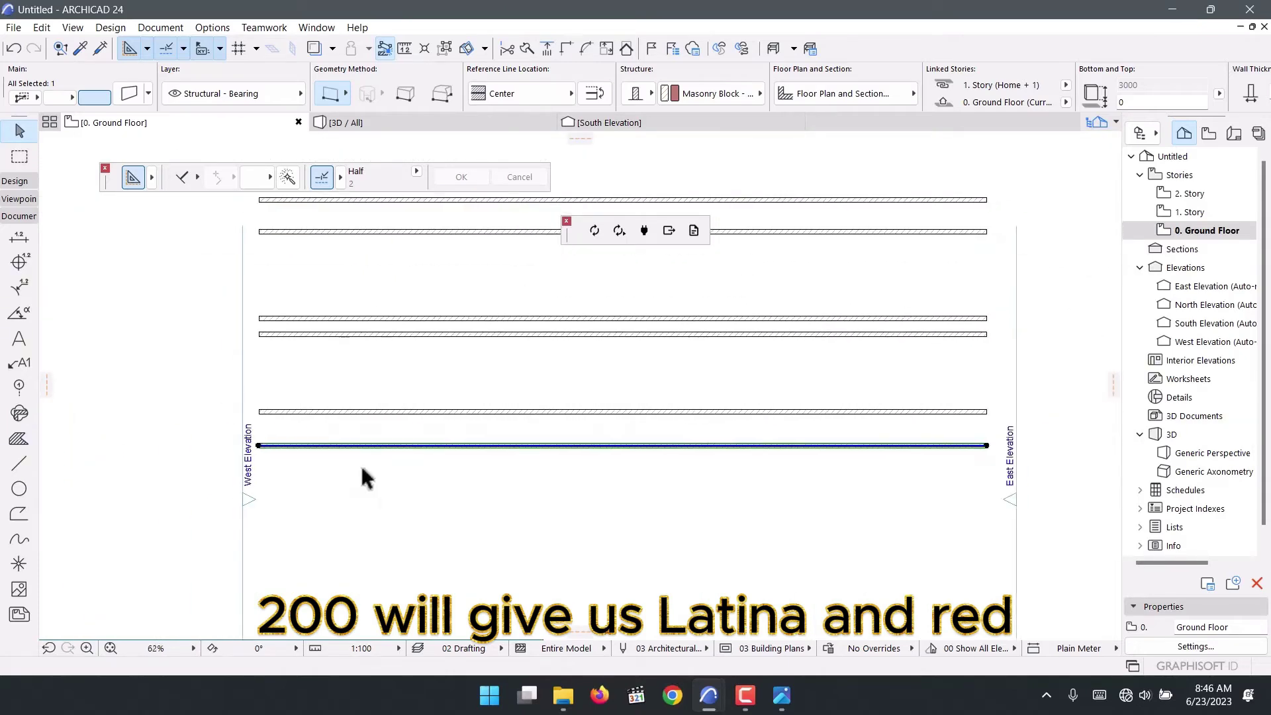
scroll(670, 480, up, 5)
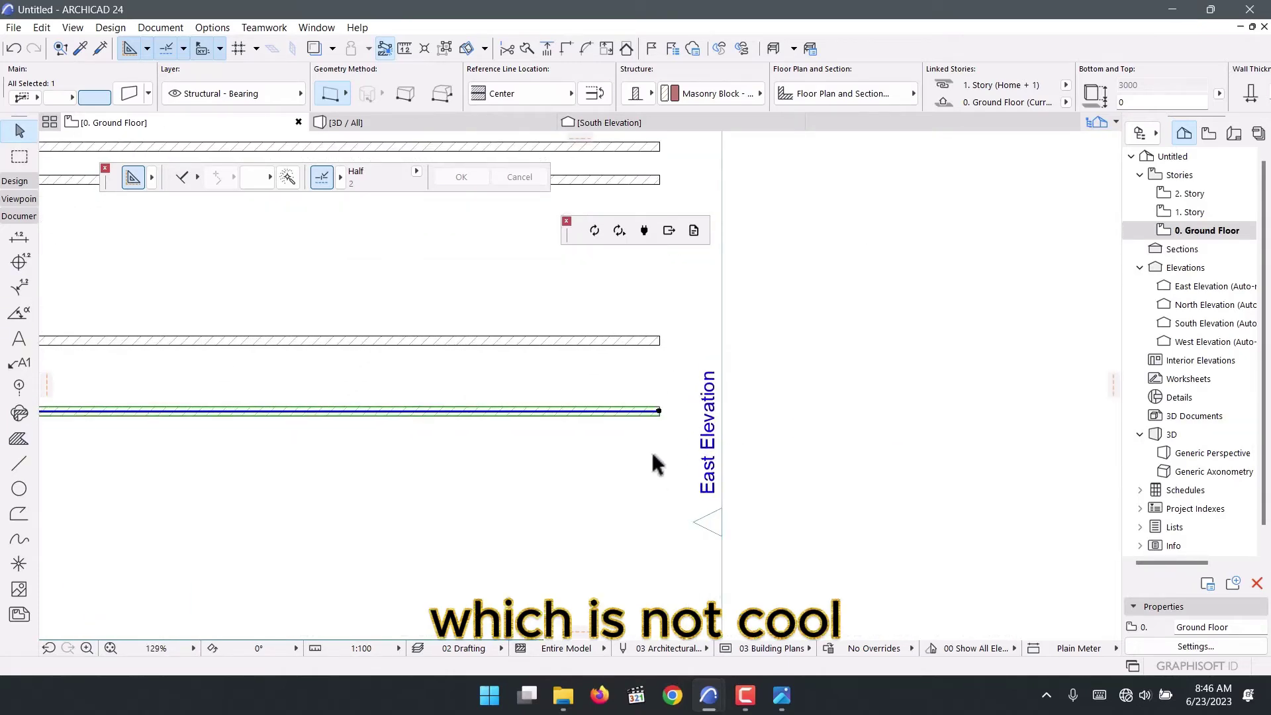
key(Escape)
click(652, 411)
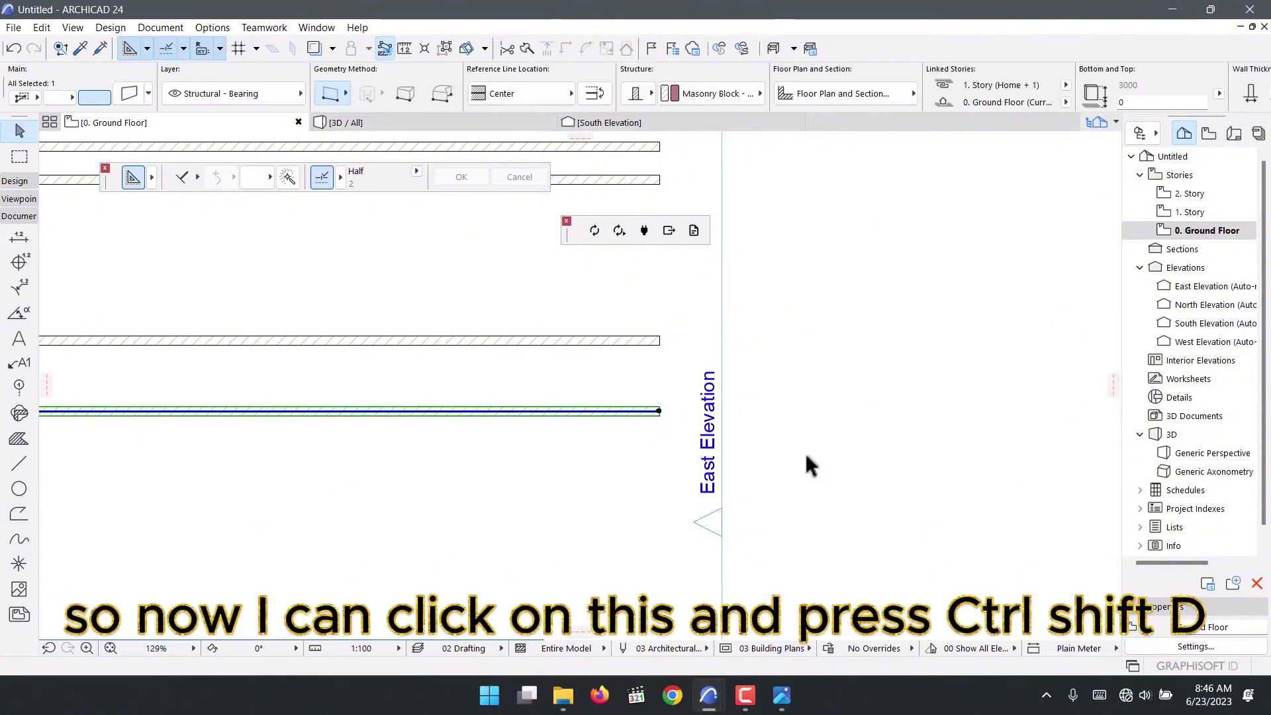
scroll(726, 456, down, 5)
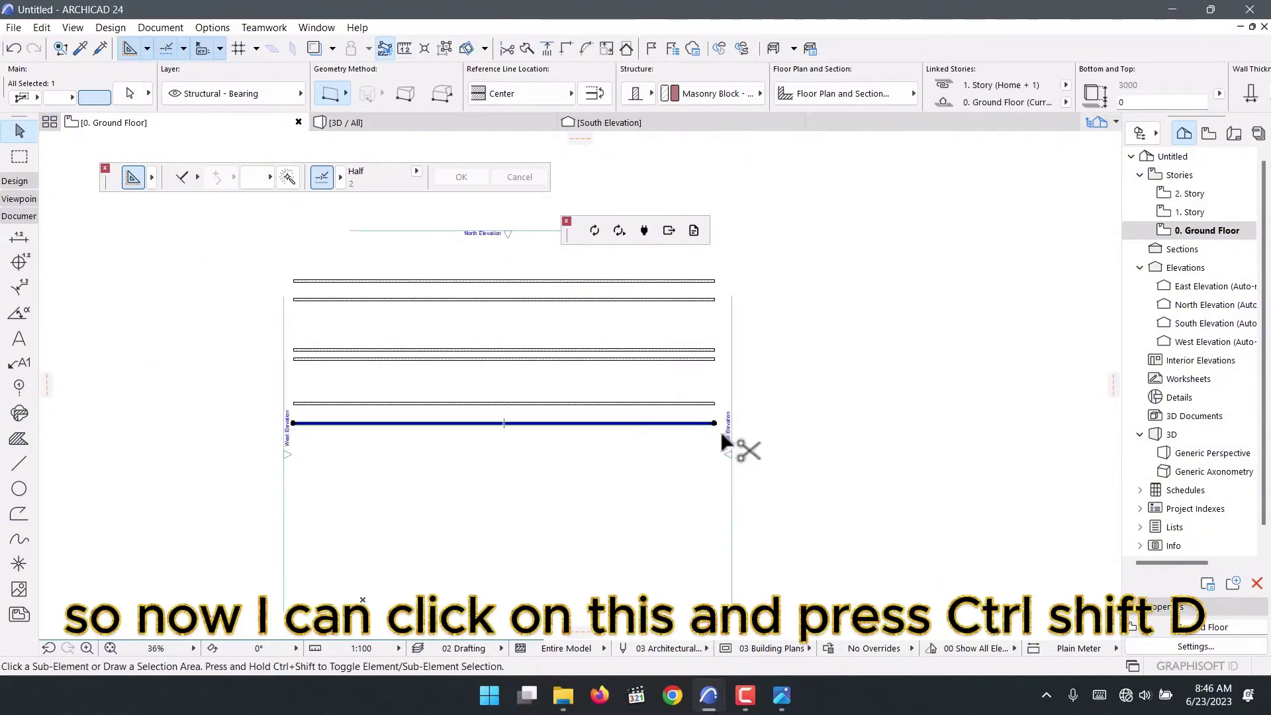
key(ctrl+shift+d)
scroll(714, 424, up, 5)
scroll(718, 421, up, 1)
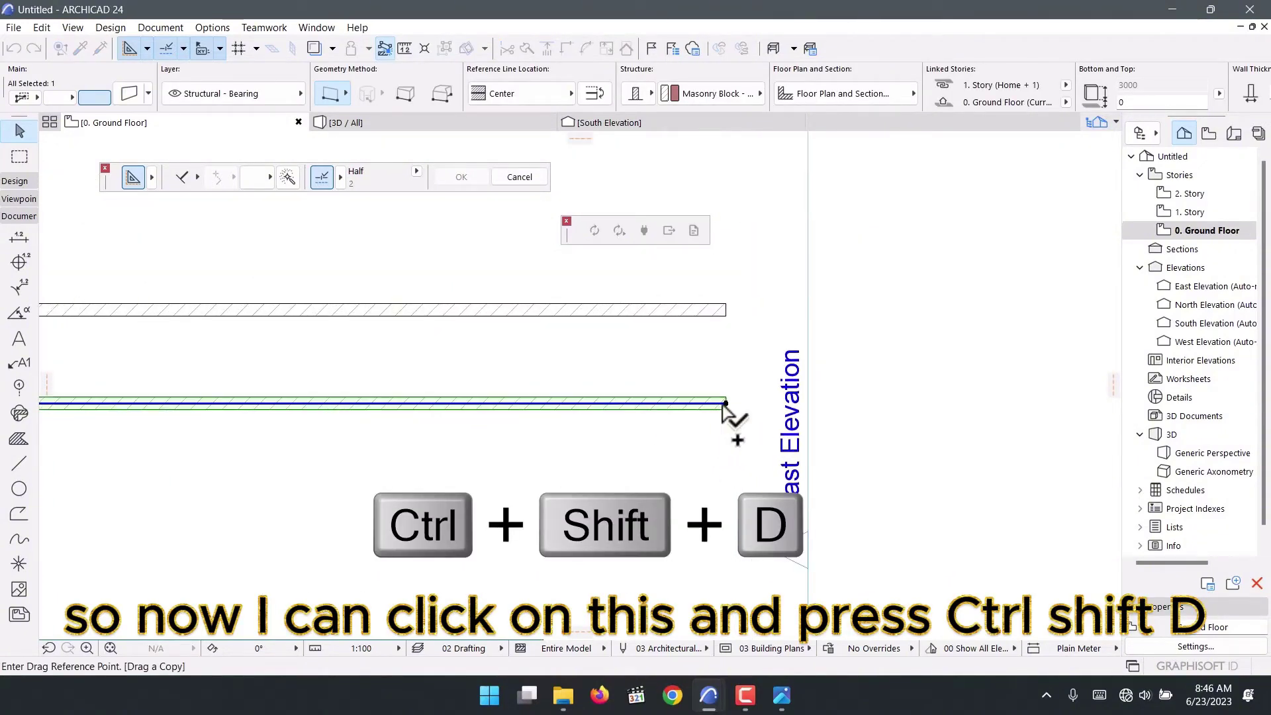
click(725, 403)
scroll(795, 430, down, 5)
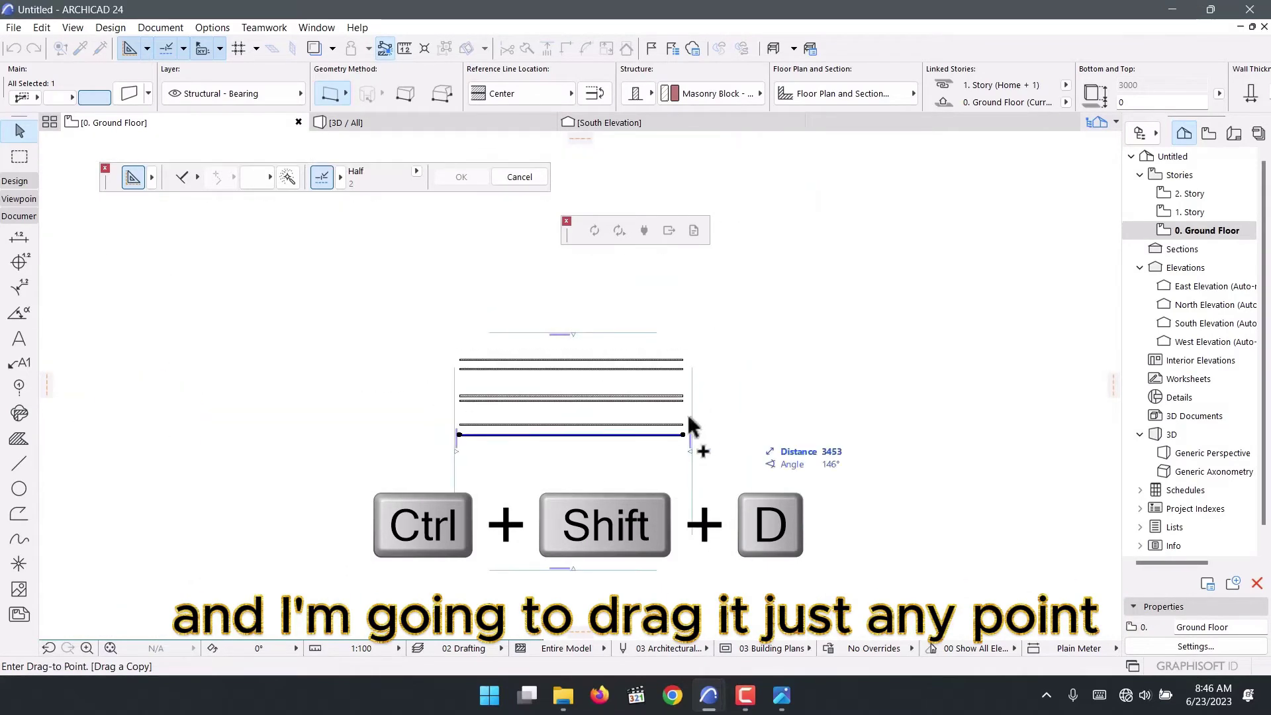
scroll(666, 470, up, 5)
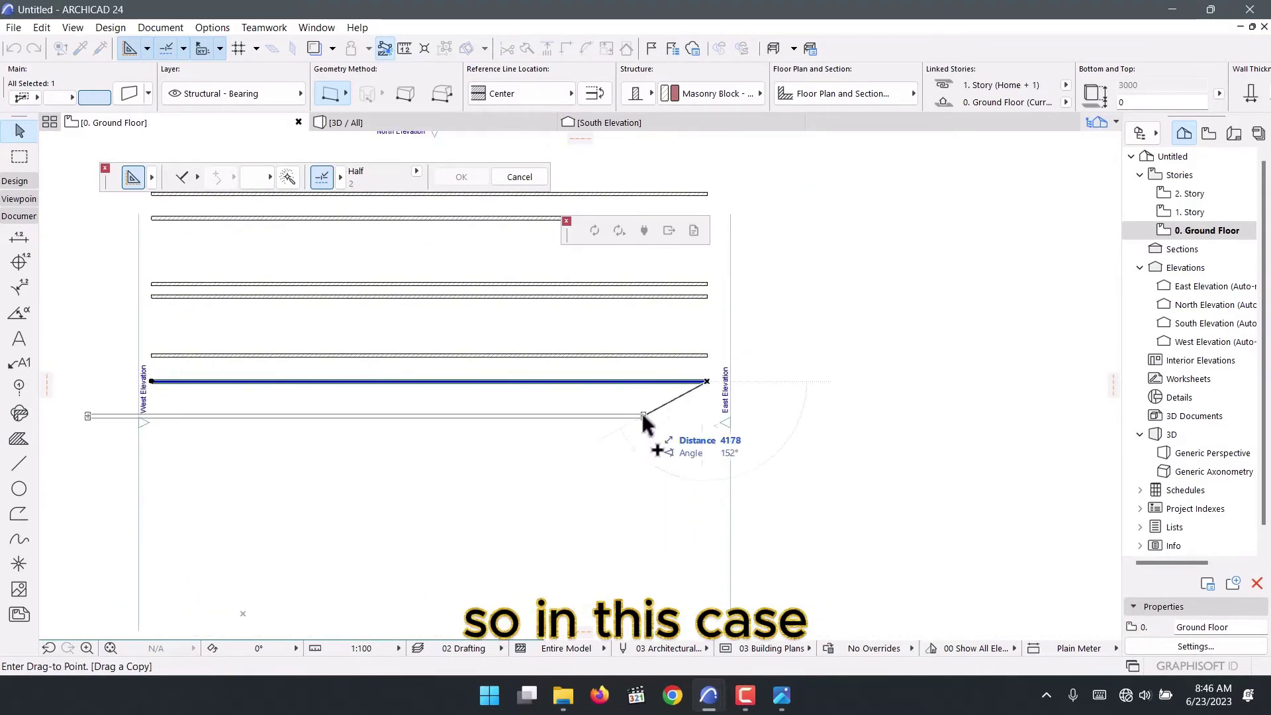
click(662, 411)
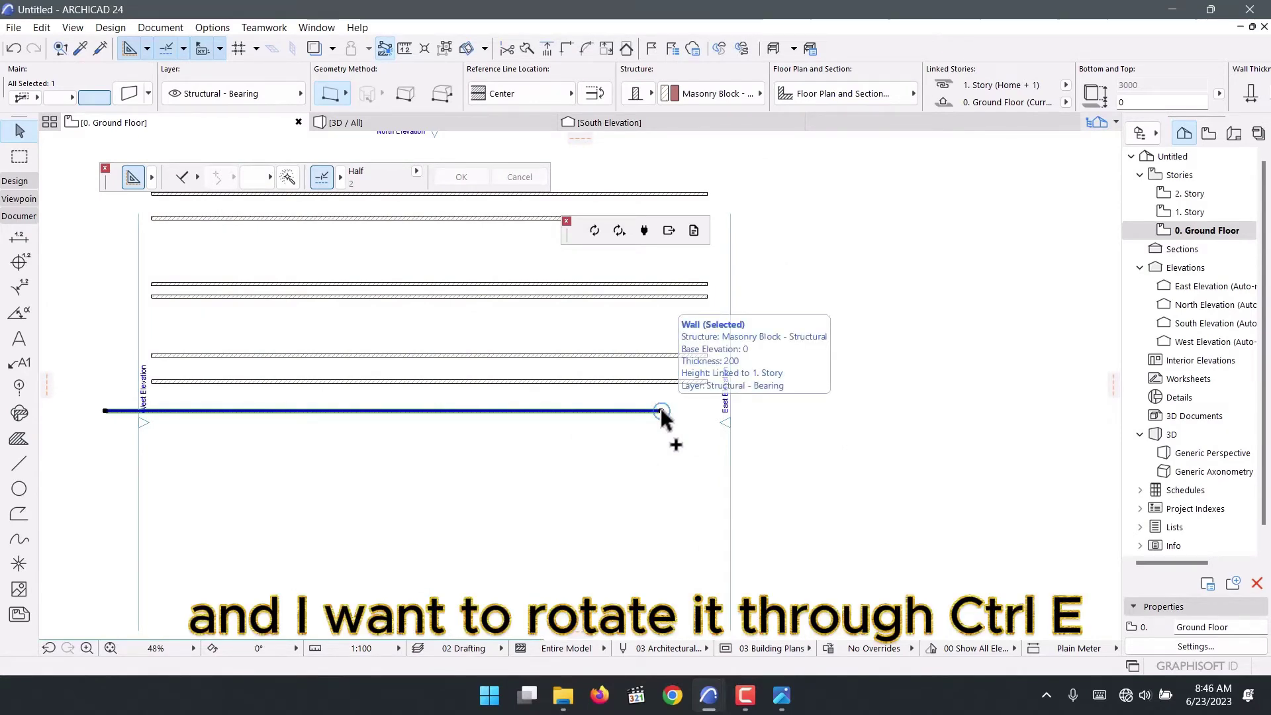
Rotate the copied wall 90° about its end so it runs vertically near the east end
key(ctrl+e)
scroll(662, 413, up, 3)
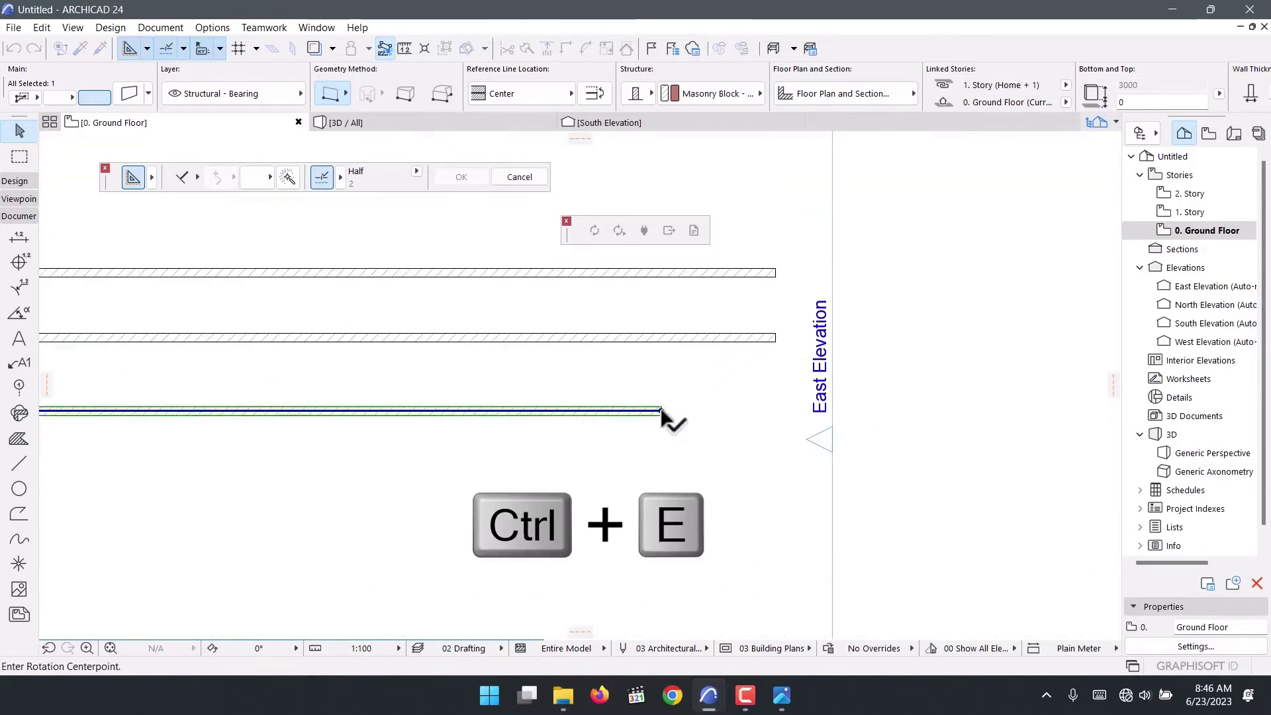
click(662, 411)
click(629, 411)
scroll(665, 360, down, 2)
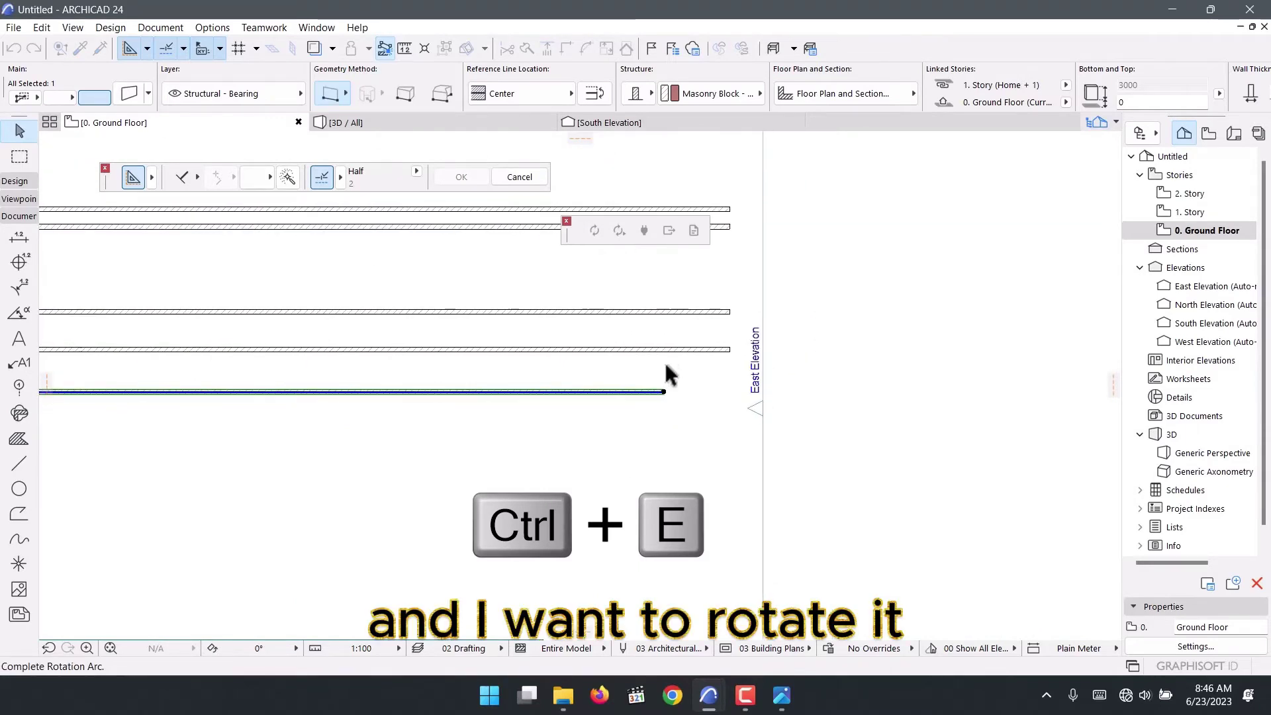
click(665, 291)
scroll(681, 363, up, 2)
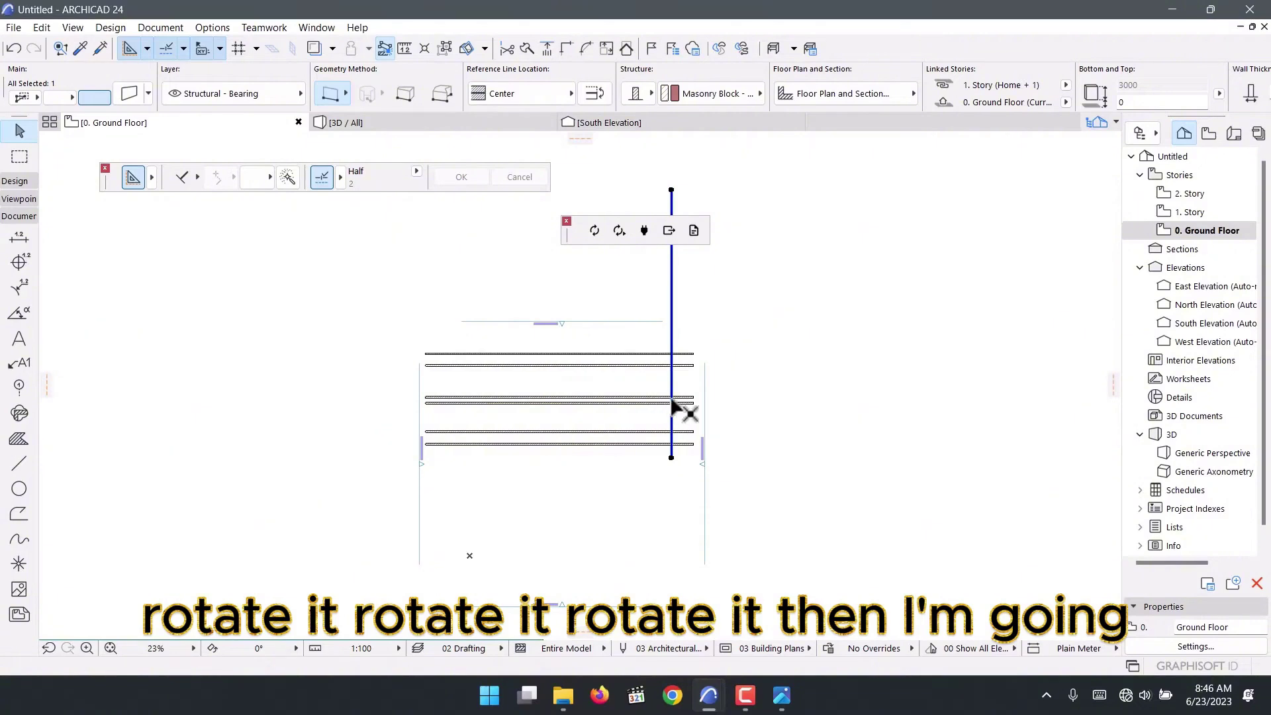
scroll(685, 363, up, 1)
key(ctrl+z)
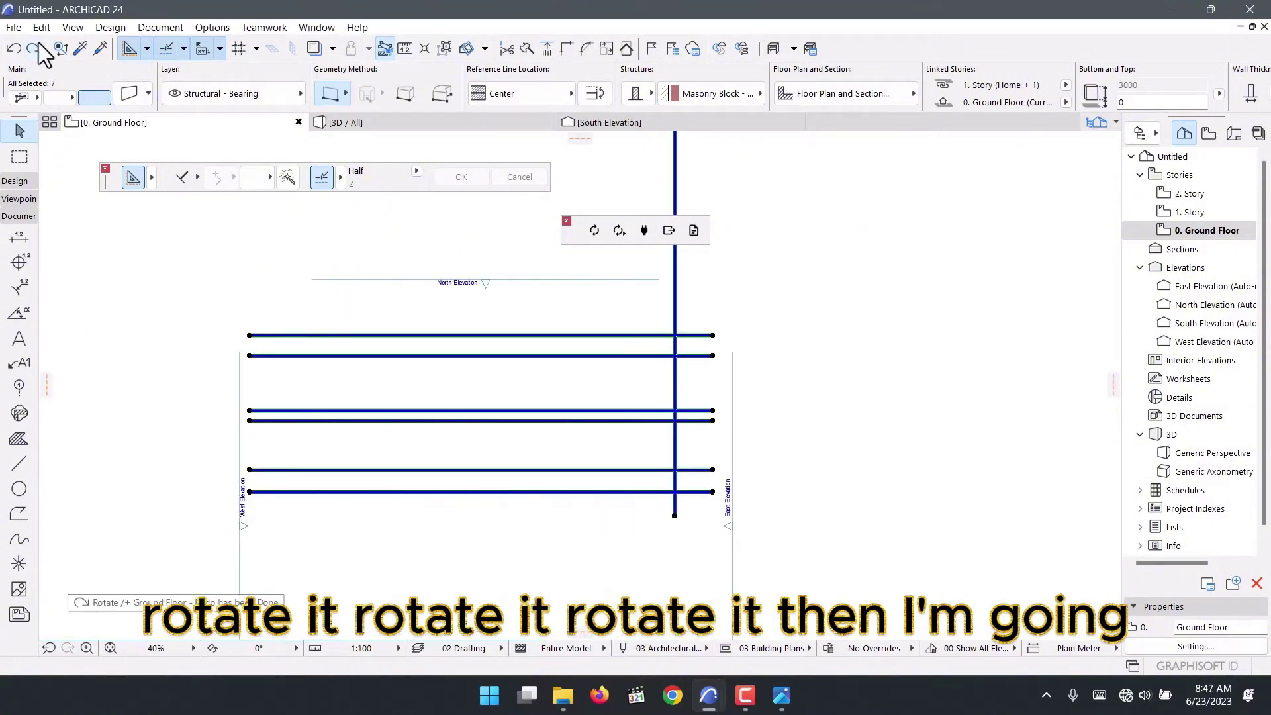
click(635, 303)
scroll(675, 397, up, 3)
scroll(642, 473, down, 2)
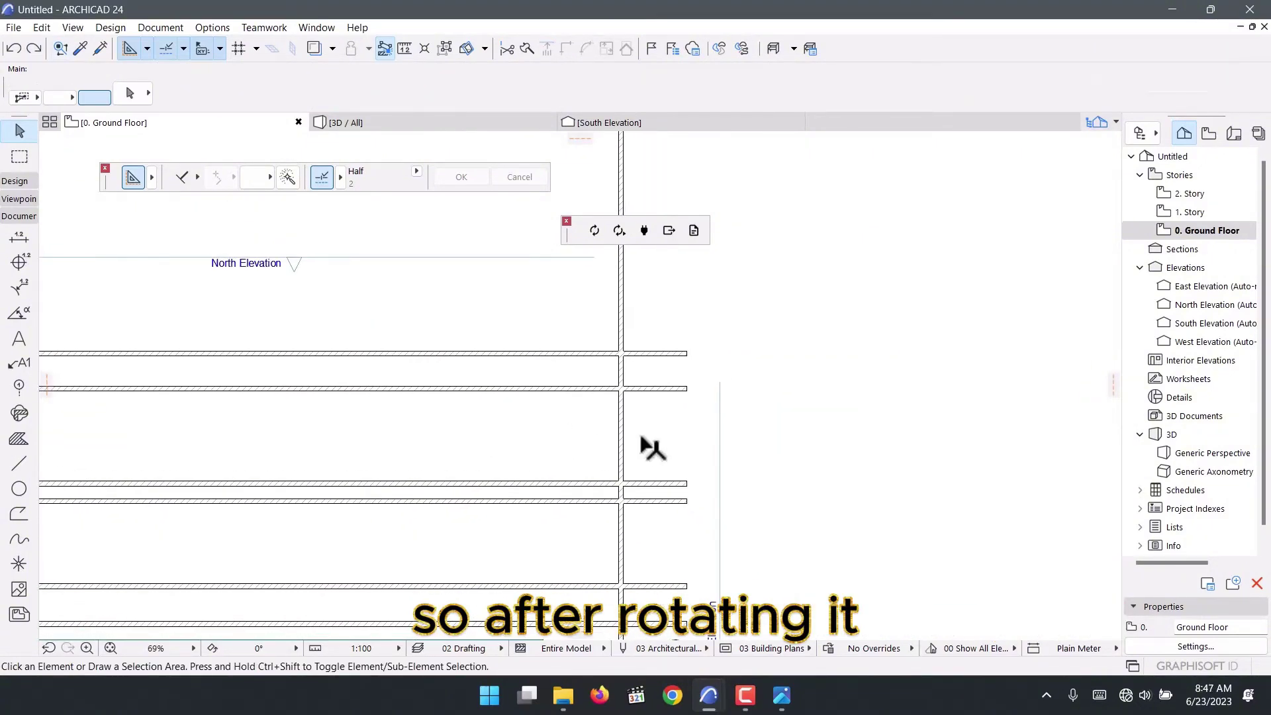
scroll(708, 400, down, 1)
scroll(709, 400, down, 6)
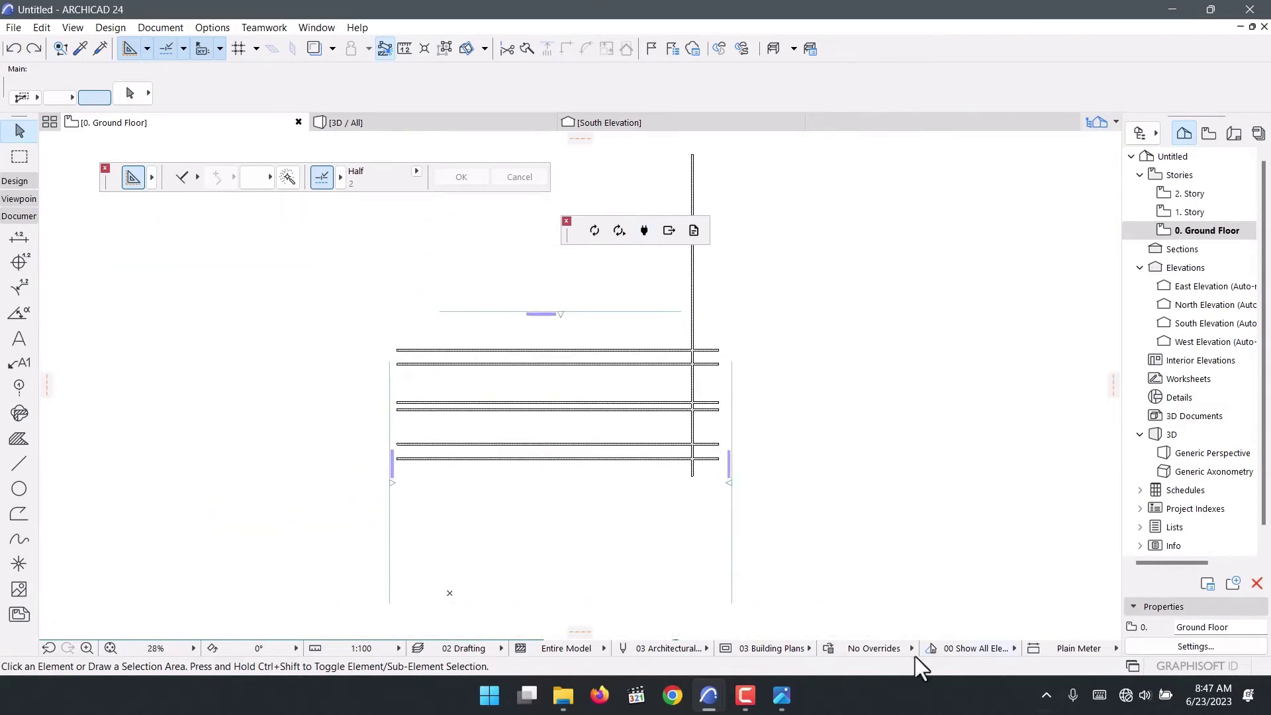
scroll(669, 368, up, 4)
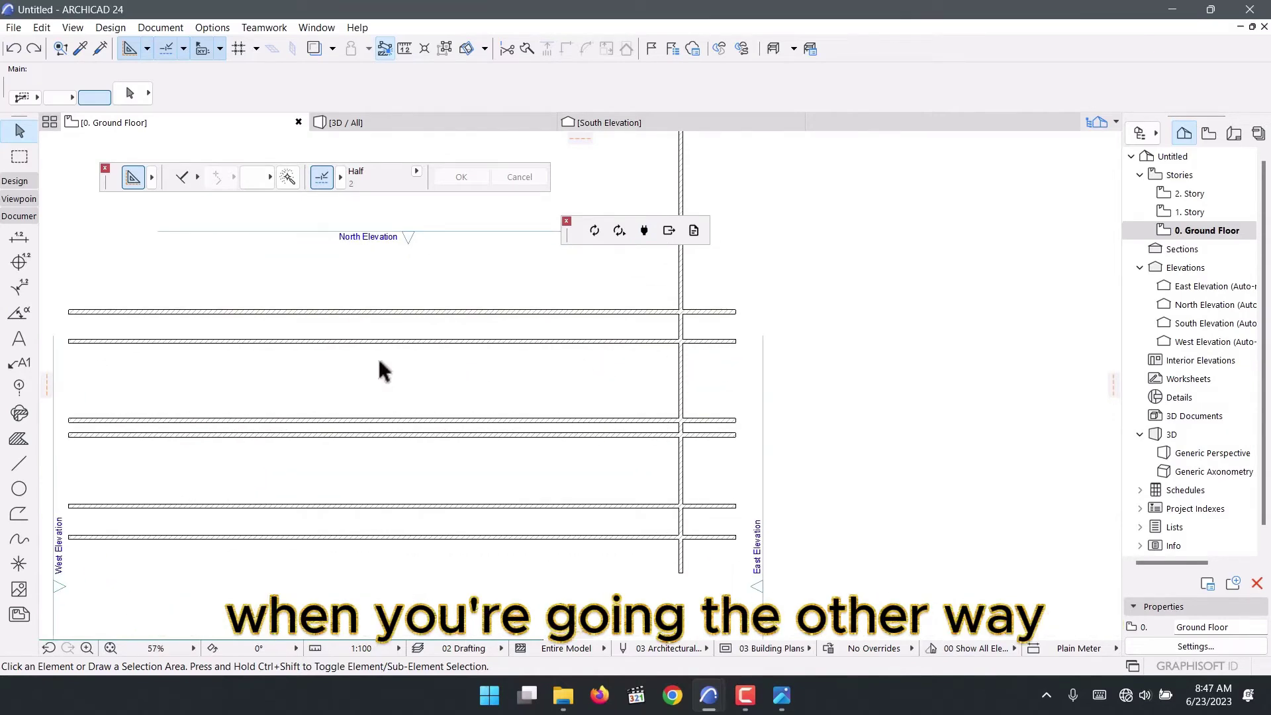
scroll(417, 370, down, 3)
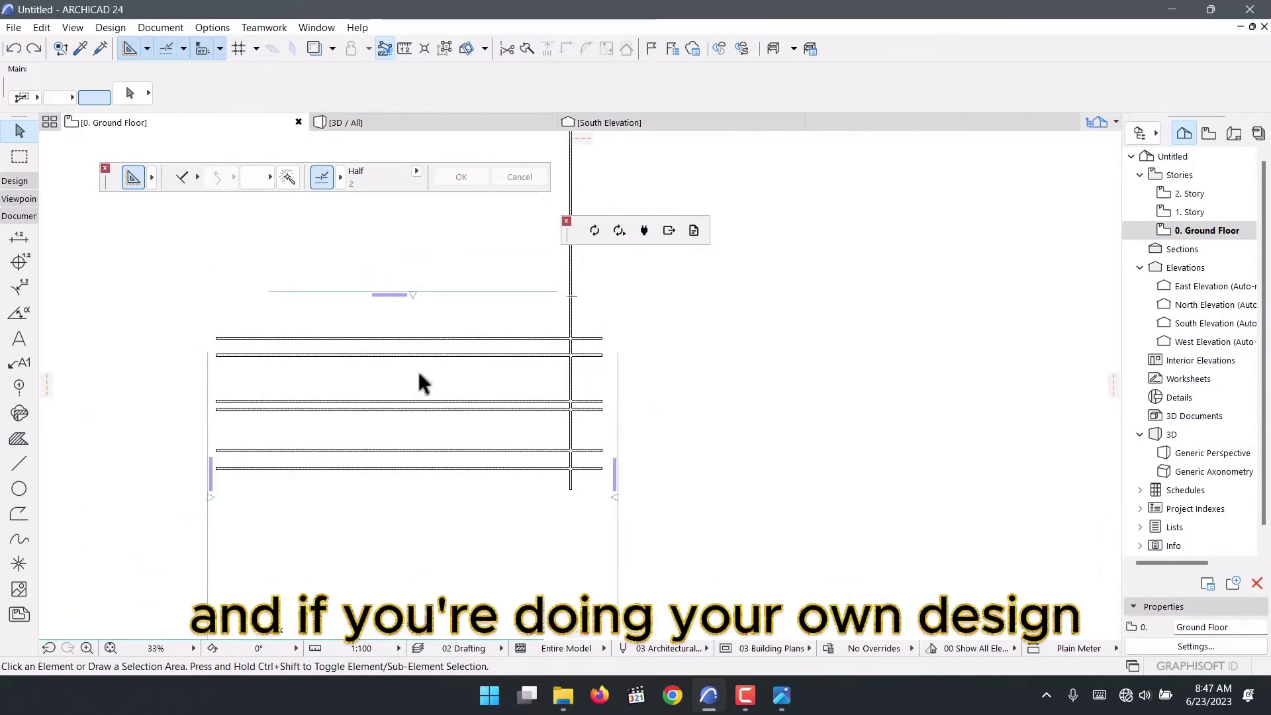
scroll(510, 344, up, 4)
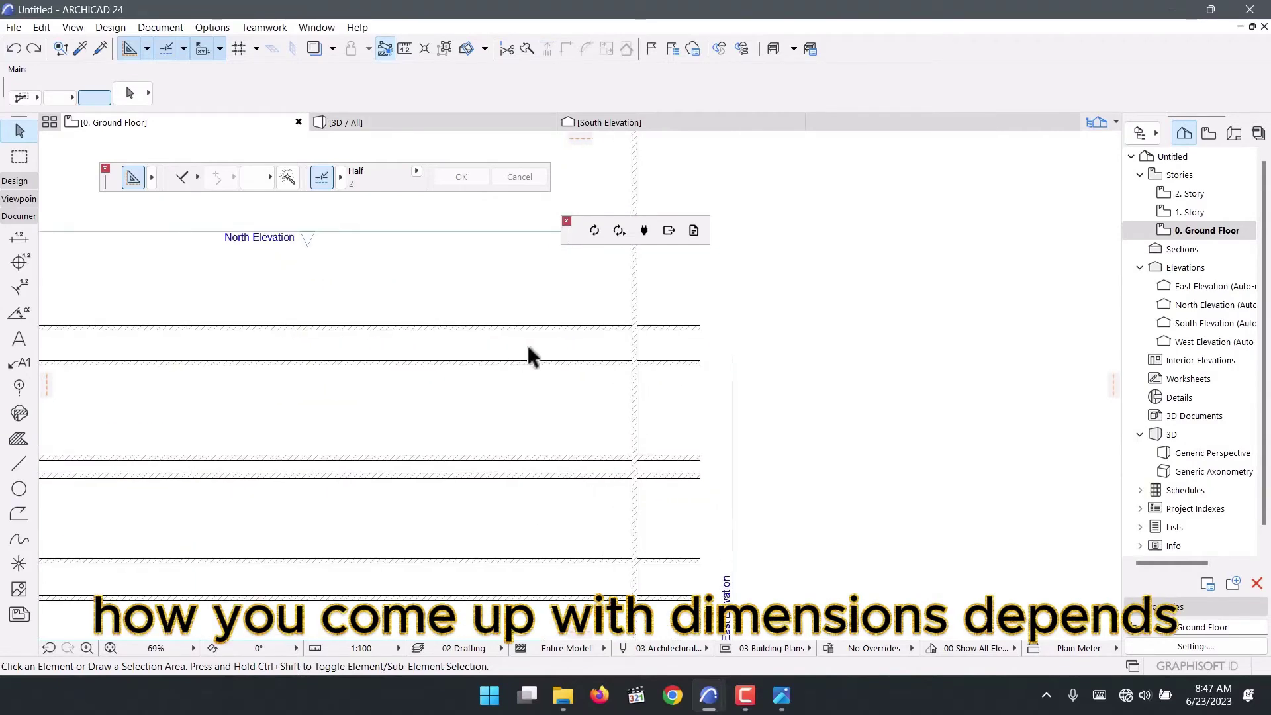
scroll(630, 365, up, 3)
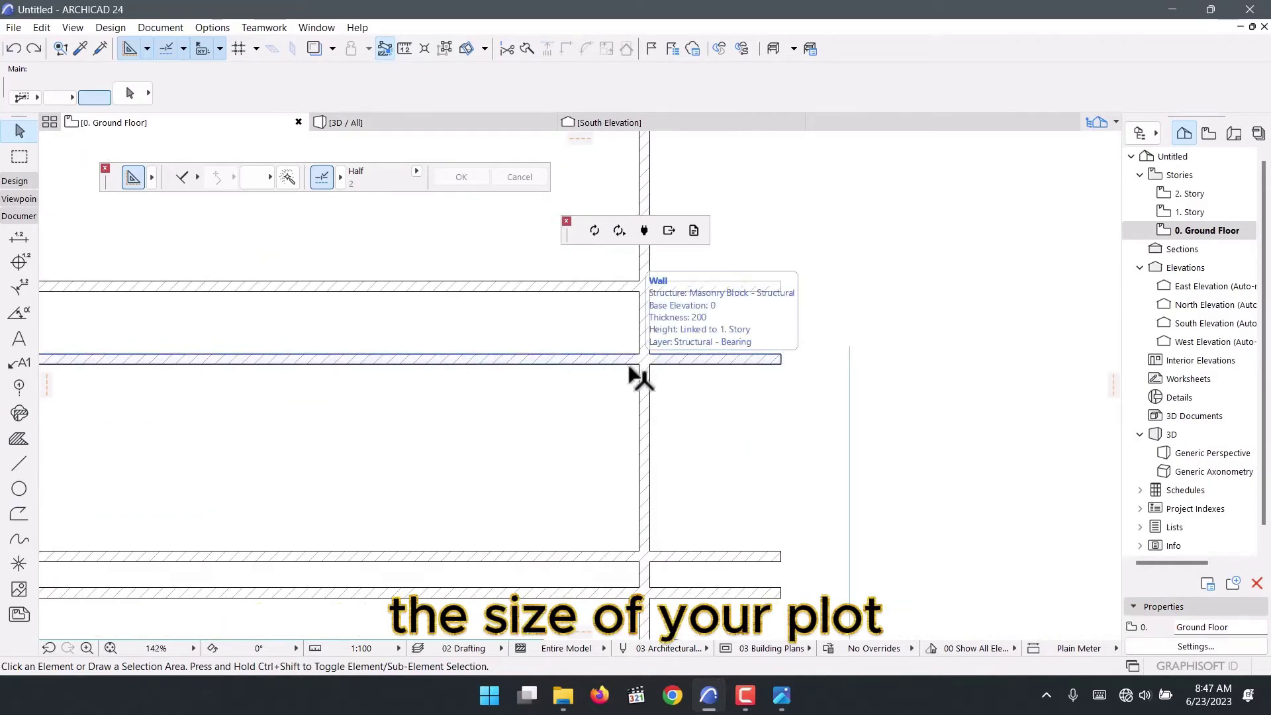
scroll(633, 375, down, 3)
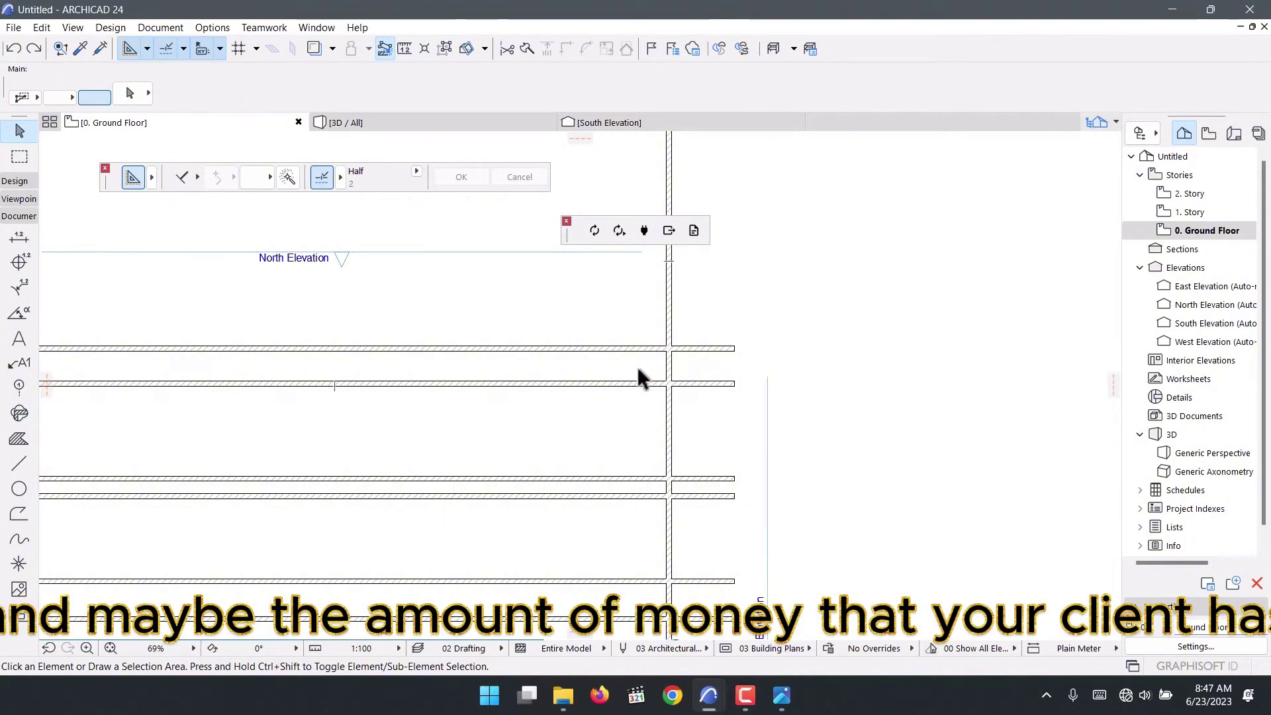
scroll(652, 371, down, 1)
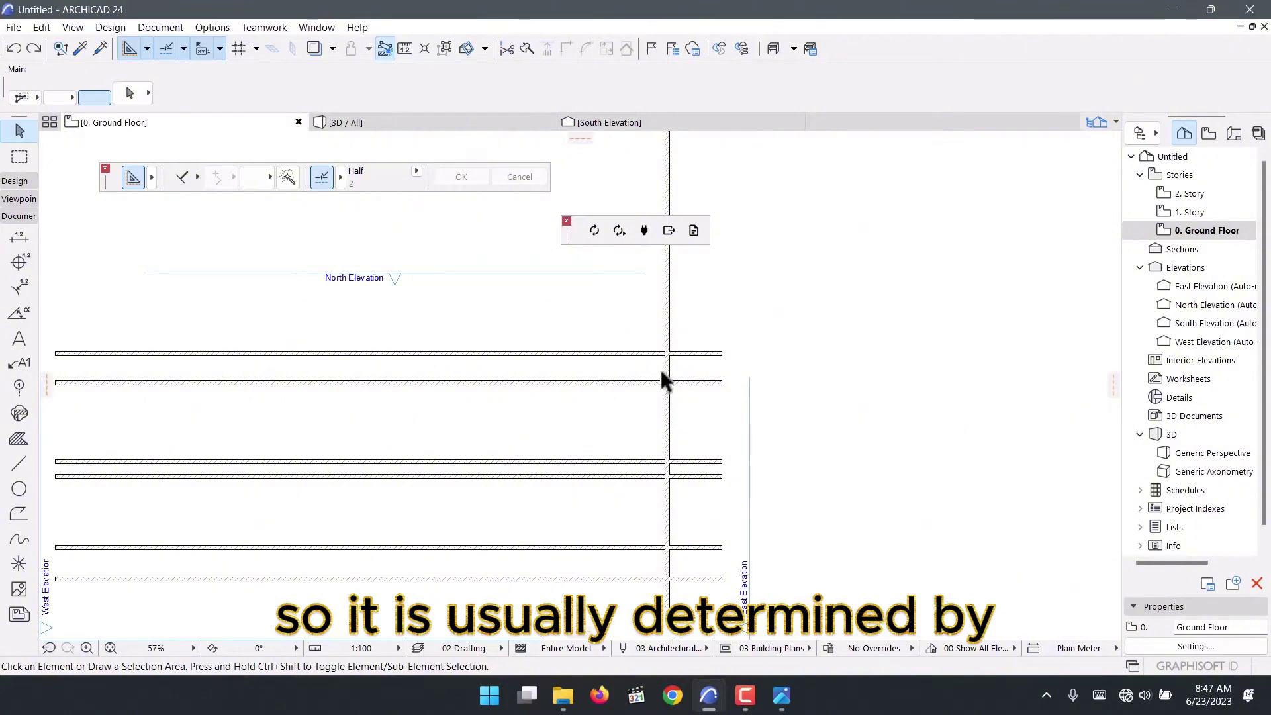
scroll(661, 373, down, 3)
scroll(662, 404, up, 5)
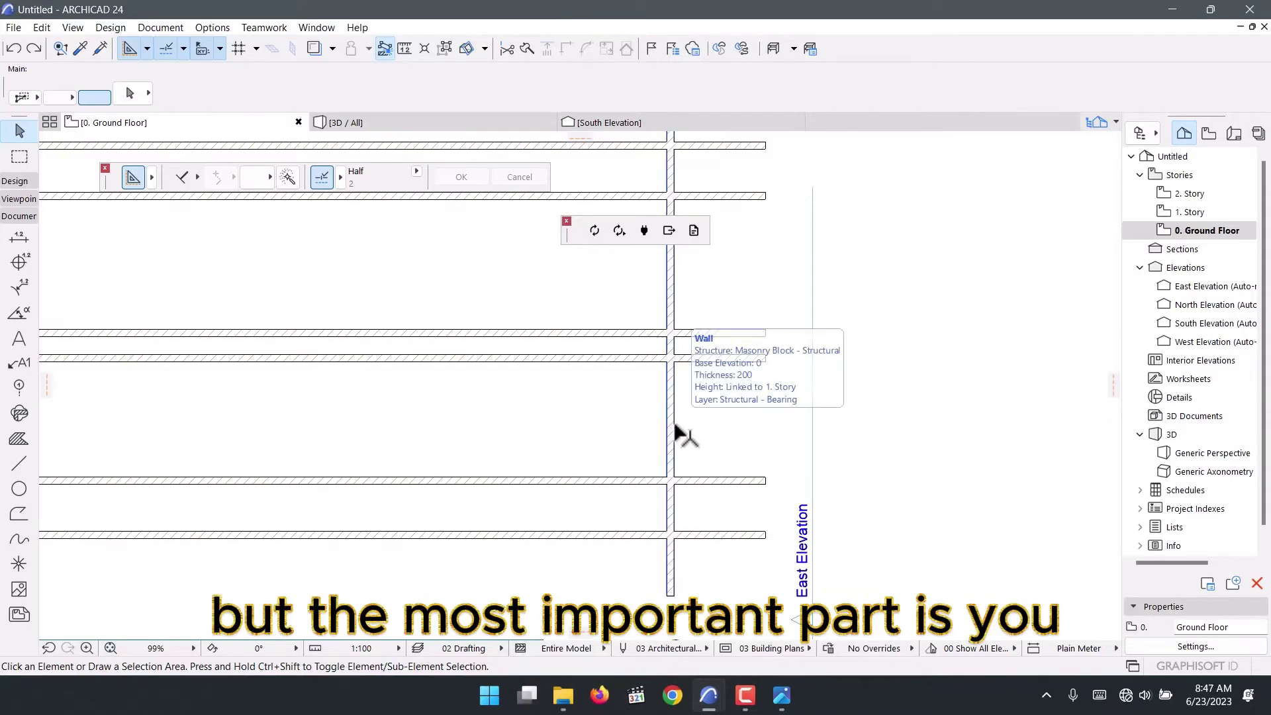
scroll(677, 450, down, 3)
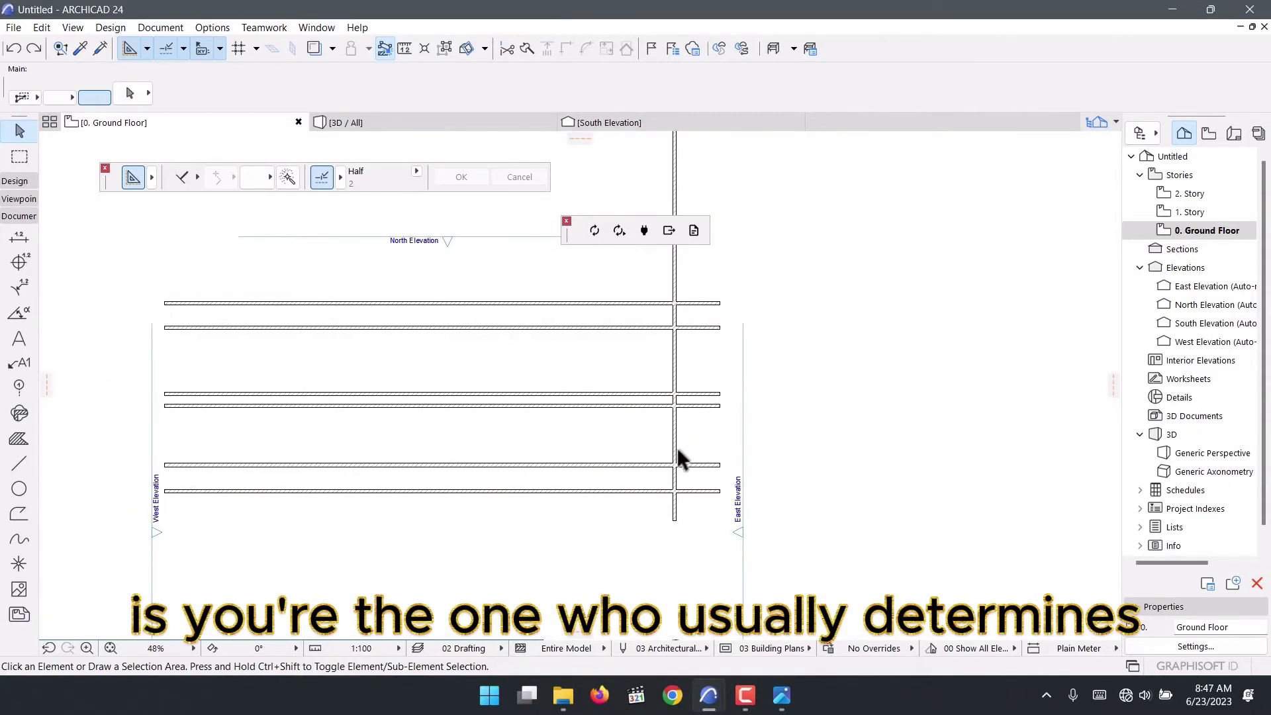
scroll(677, 448, up, 5)
scroll(677, 450, up, 1)
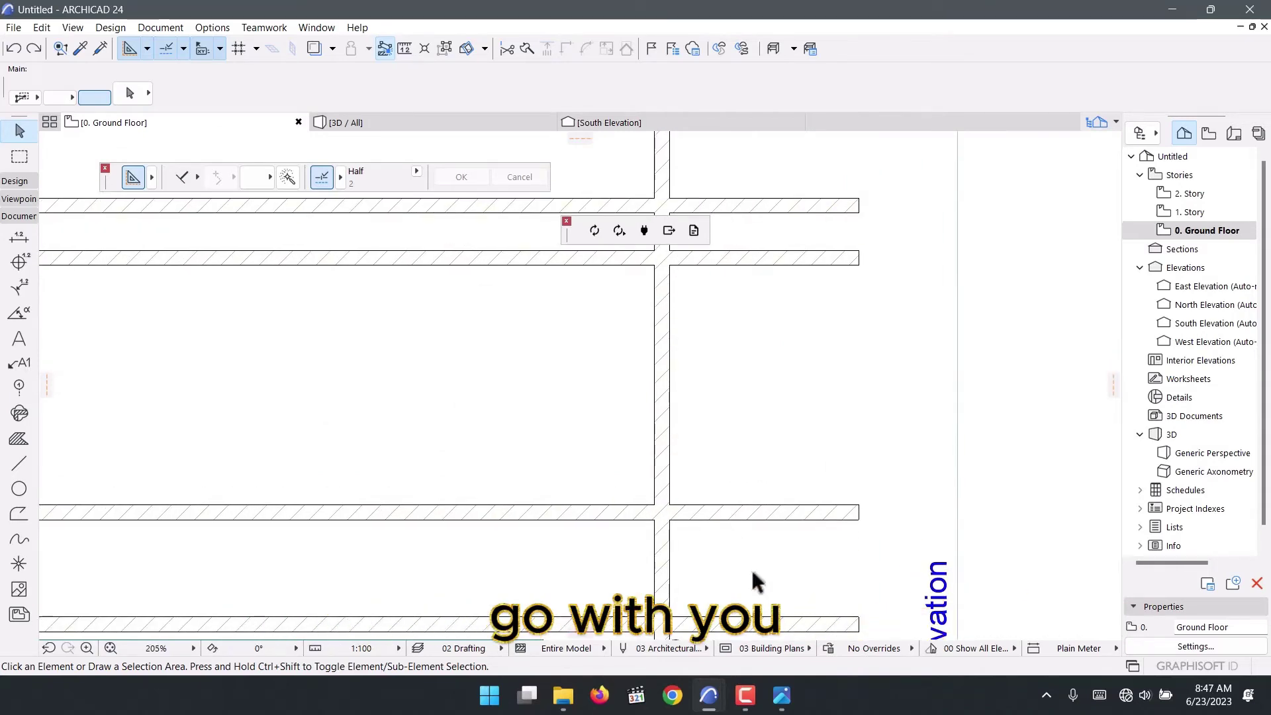
scroll(691, 500, down, 4)
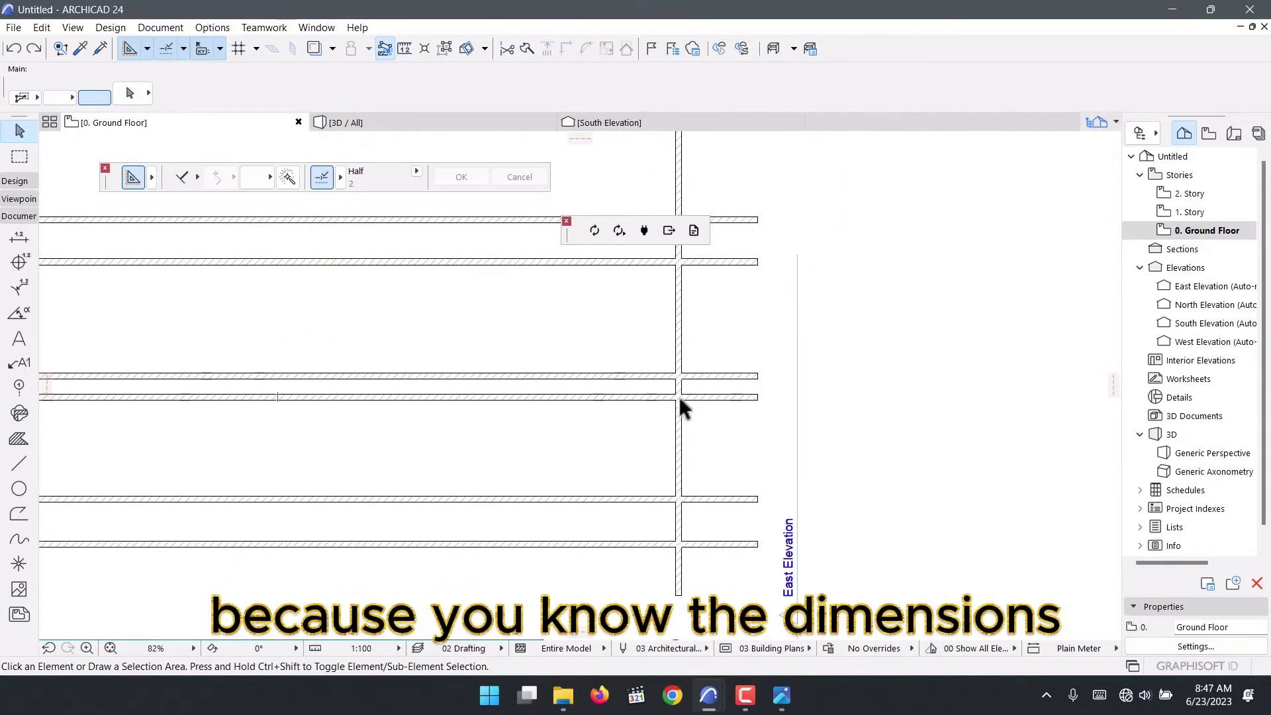
scroll(678, 396, up, 1)
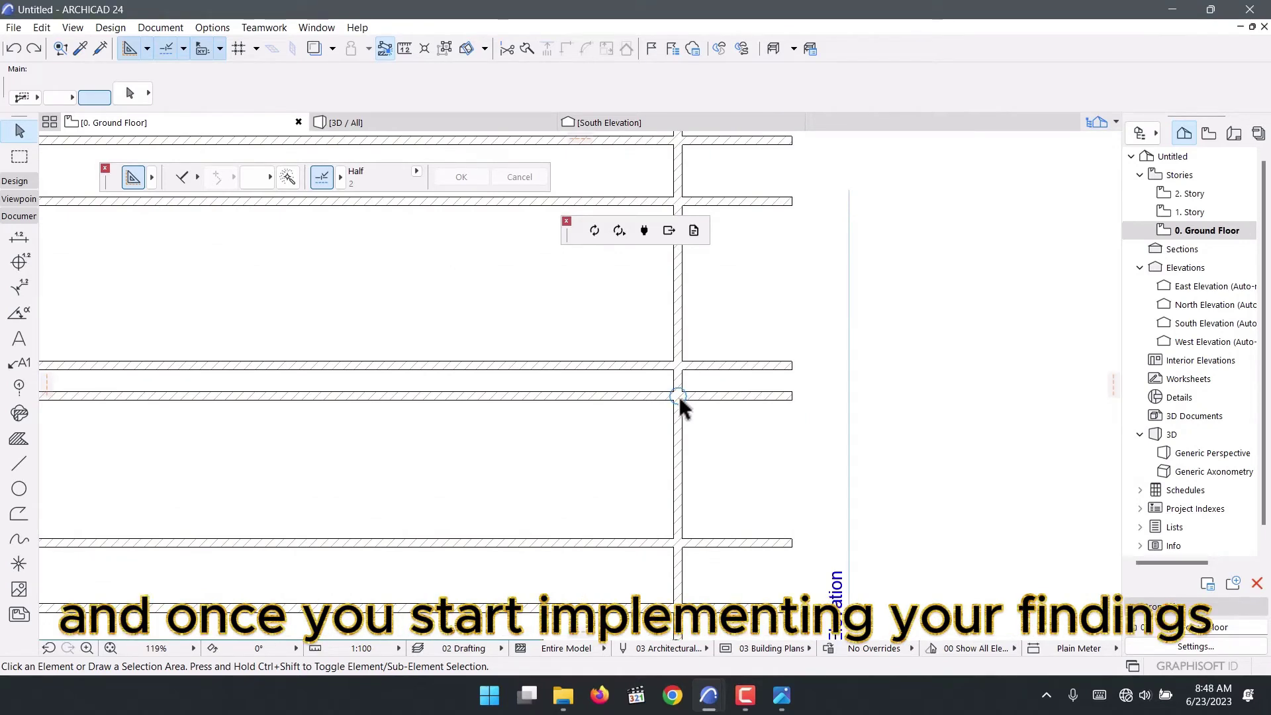
scroll(678, 396, down, 2)
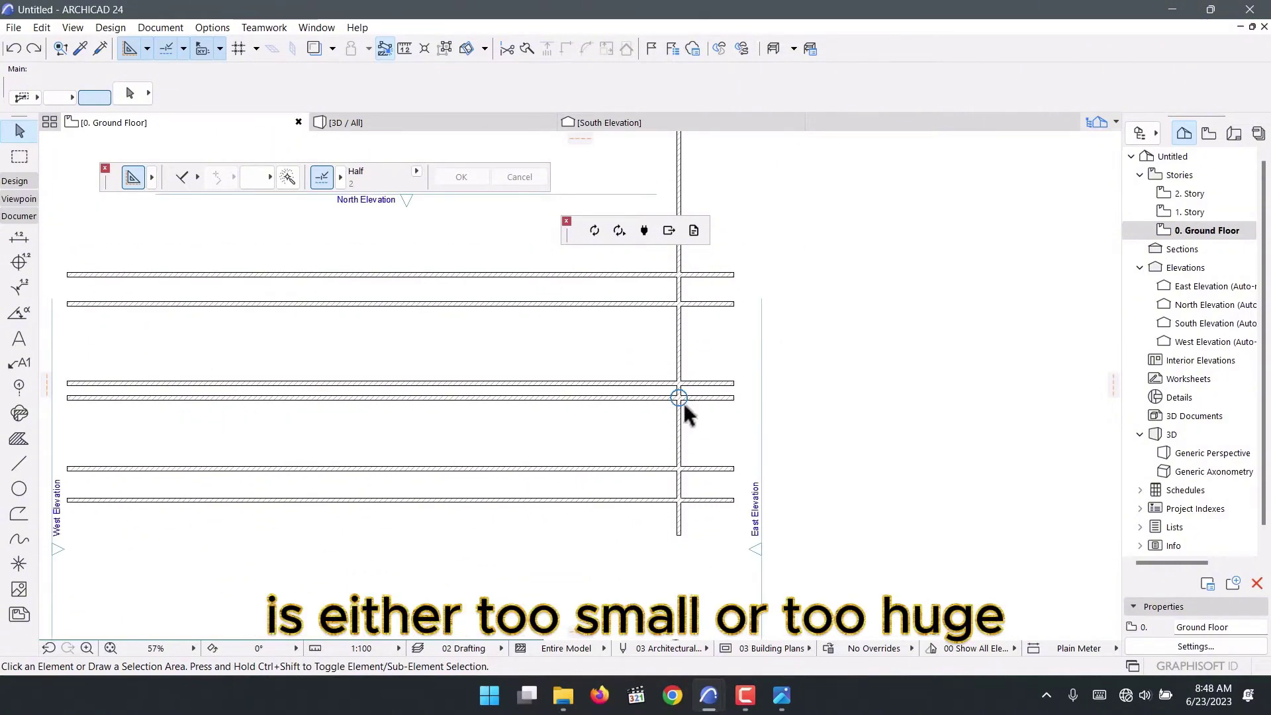
mouse_move(708, 695)
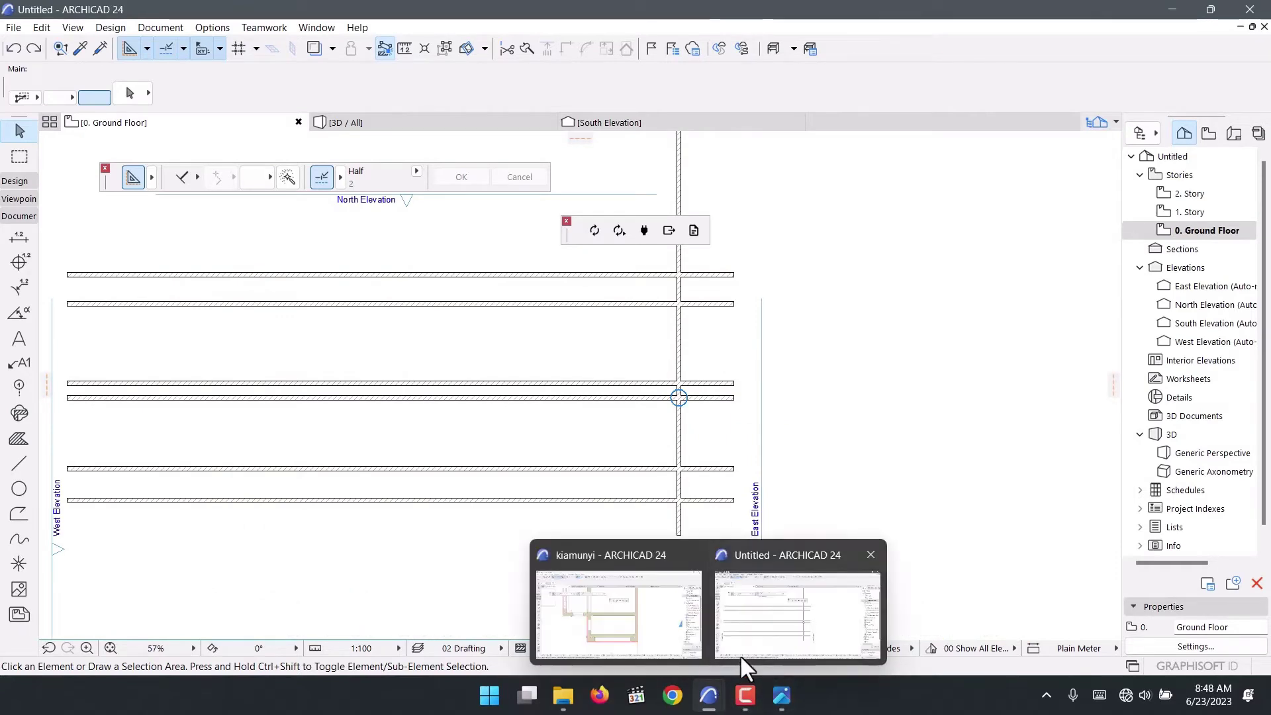
scroll(682, 358, up, 1)
Place a copy of the vertical wall 3300 west, crossing the horizontal walls
click(678, 357)
key(ctrl+d)
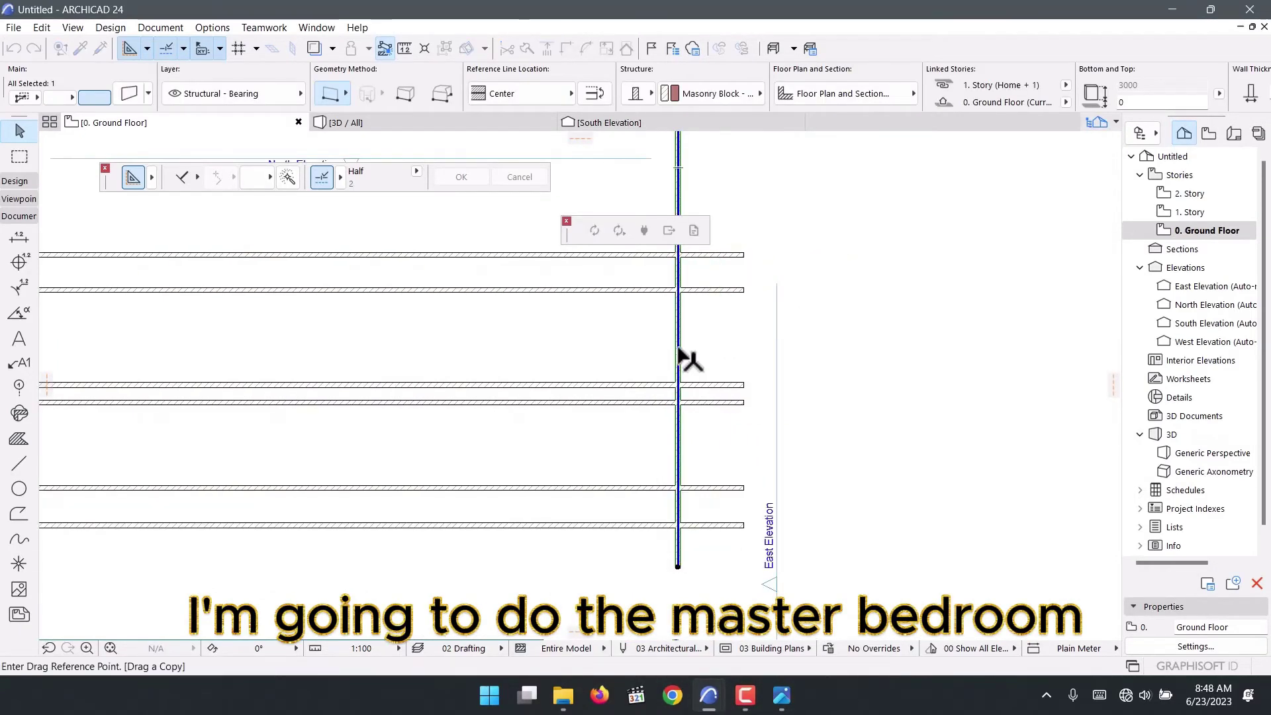
scroll(682, 358, up, 3)
click(677, 348)
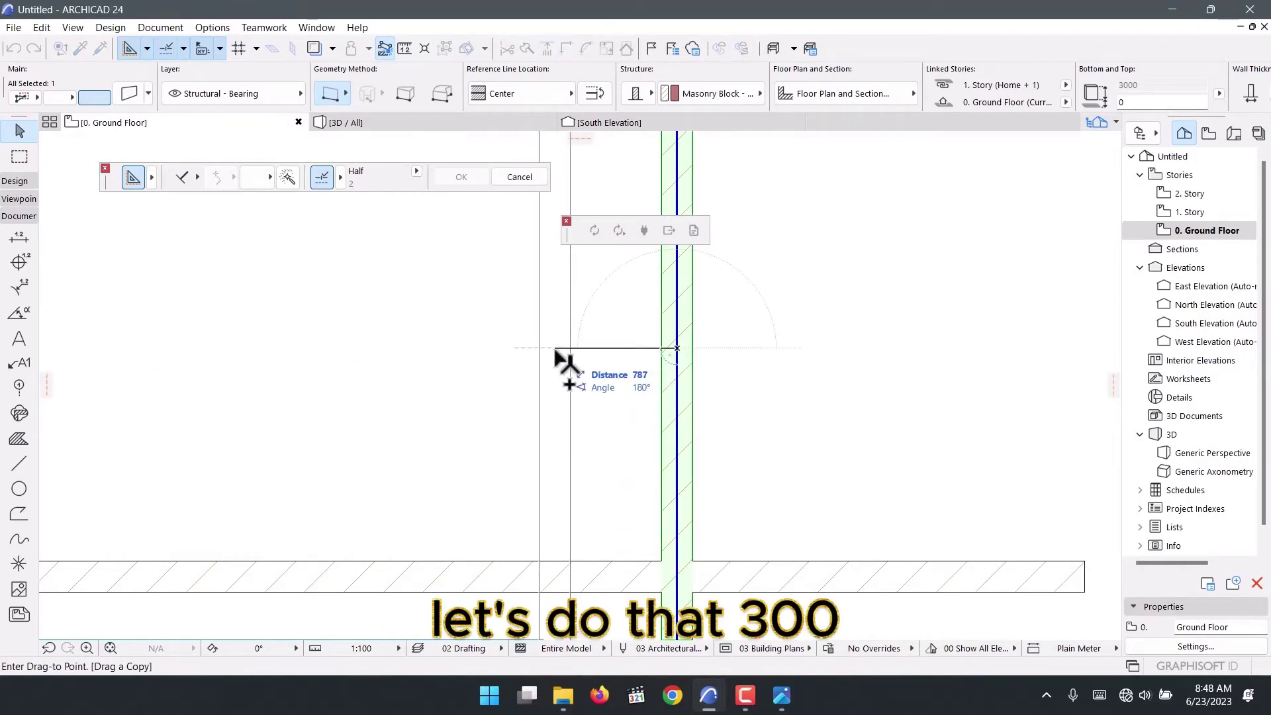
text(3300)
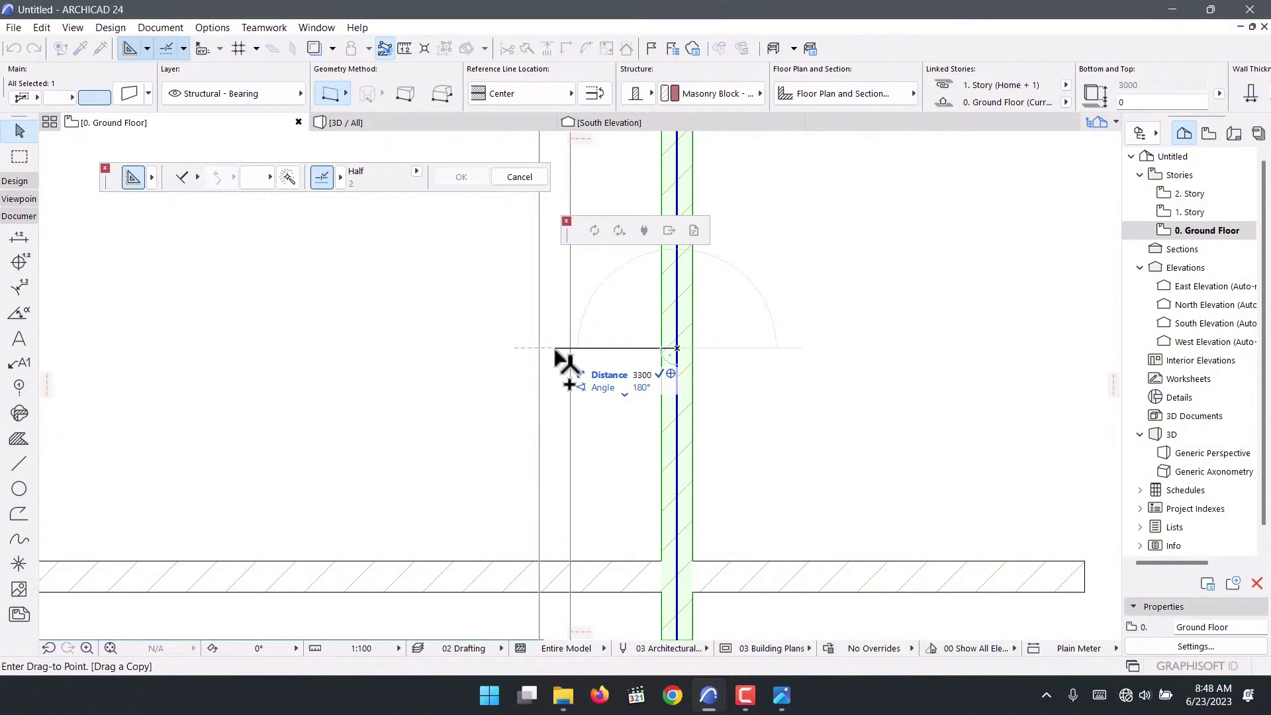
key(Return)
scroll(733, 431, down, 5)
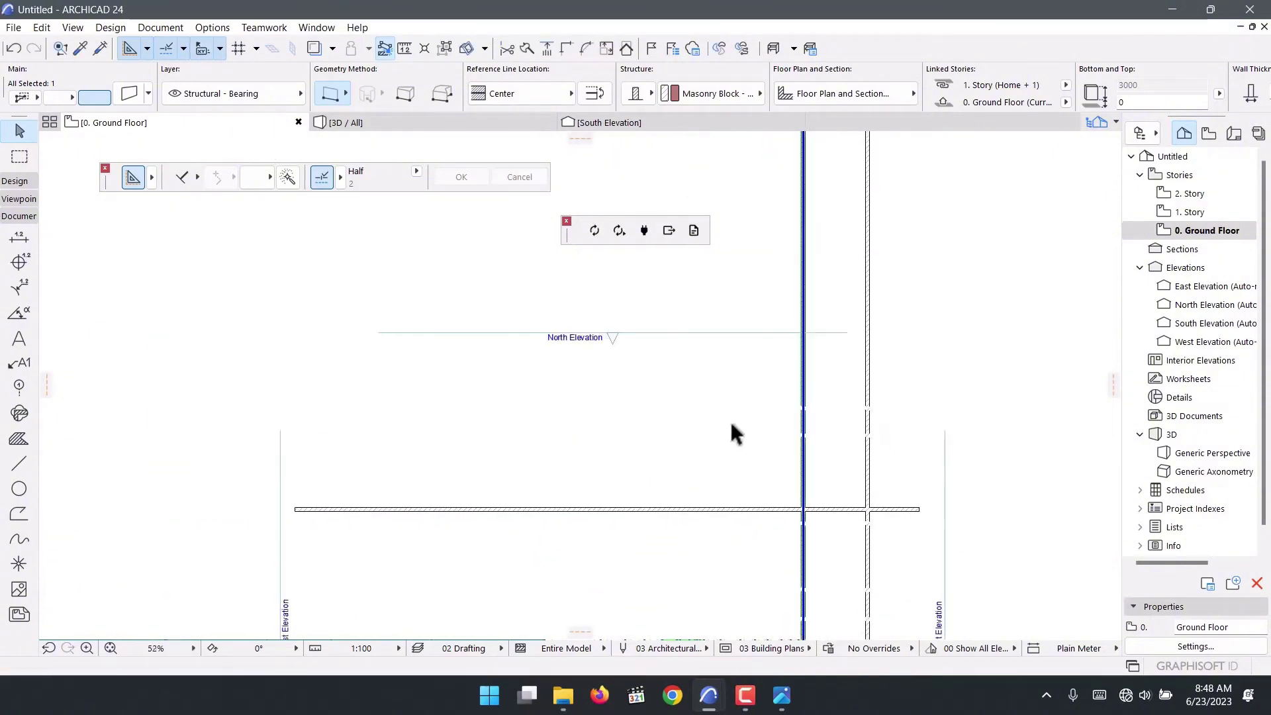
scroll(754, 483, up, 5)
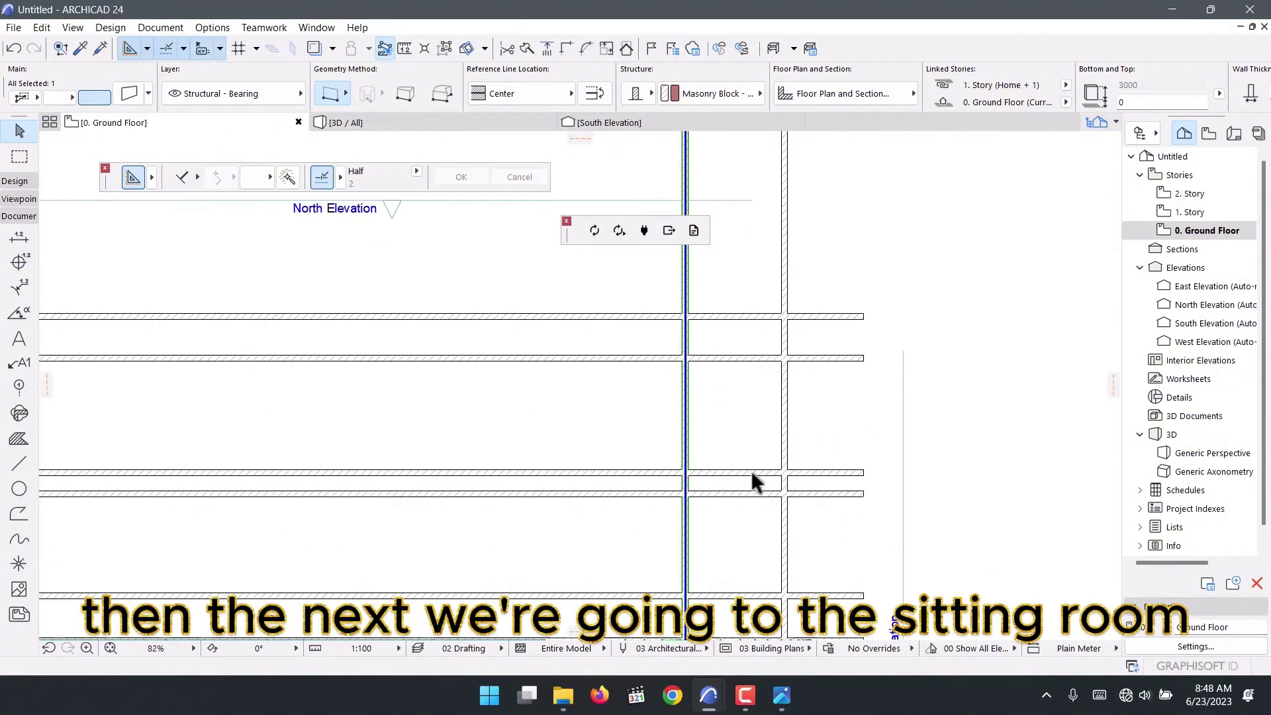
mouse_move(781, 696)
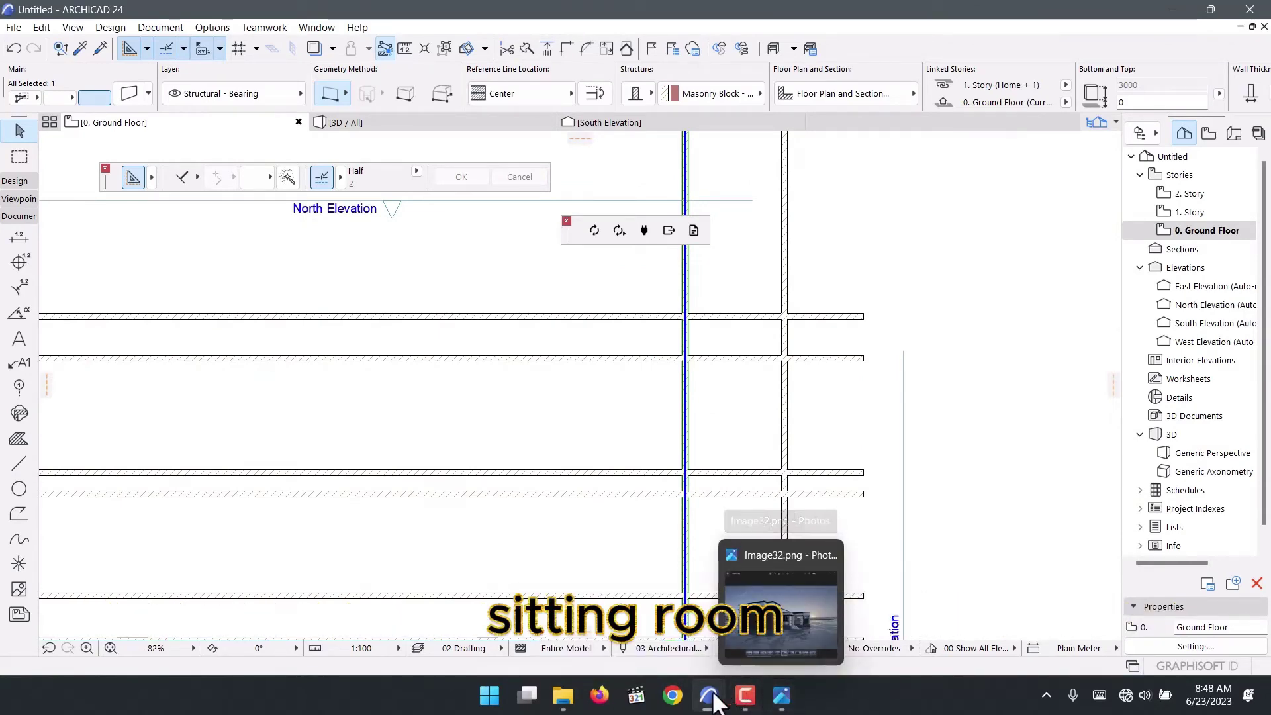
Copy the vertical wall 5700 west from the wall junction, setting the sitting room's width
key(Escape)
scroll(722, 370, down, 3)
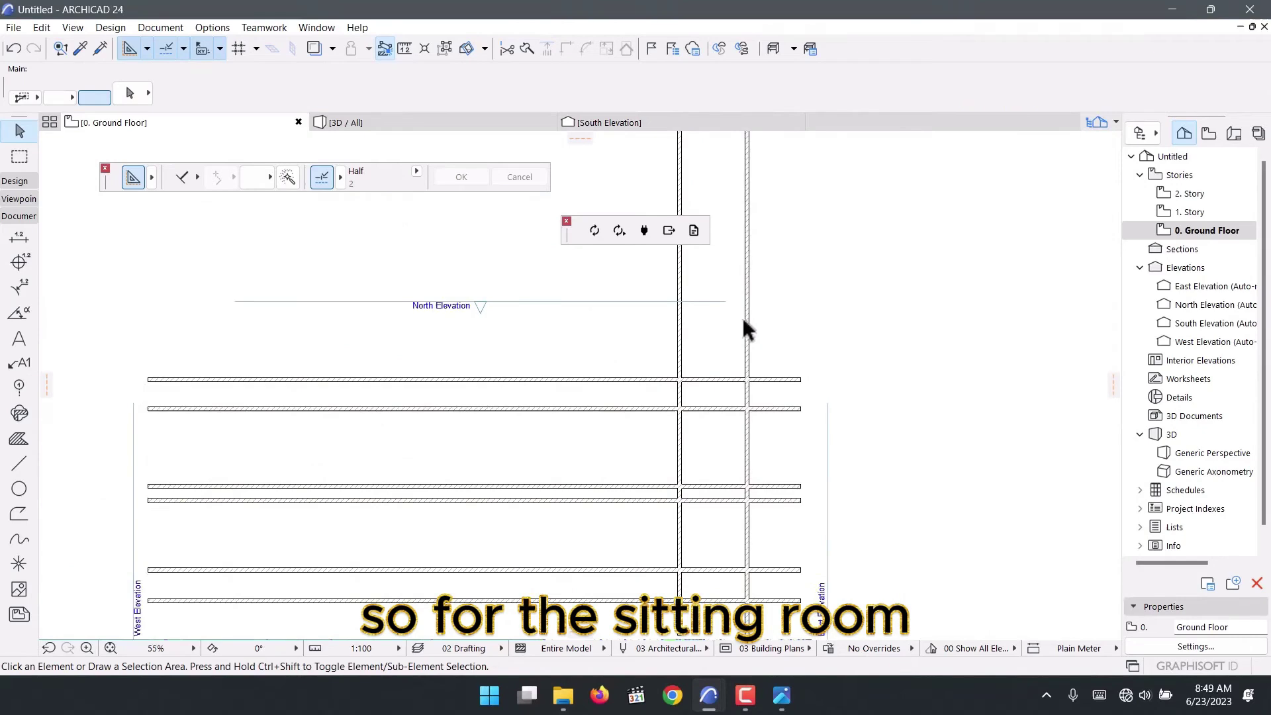
click(750, 357)
key(ctrl+shift+d)
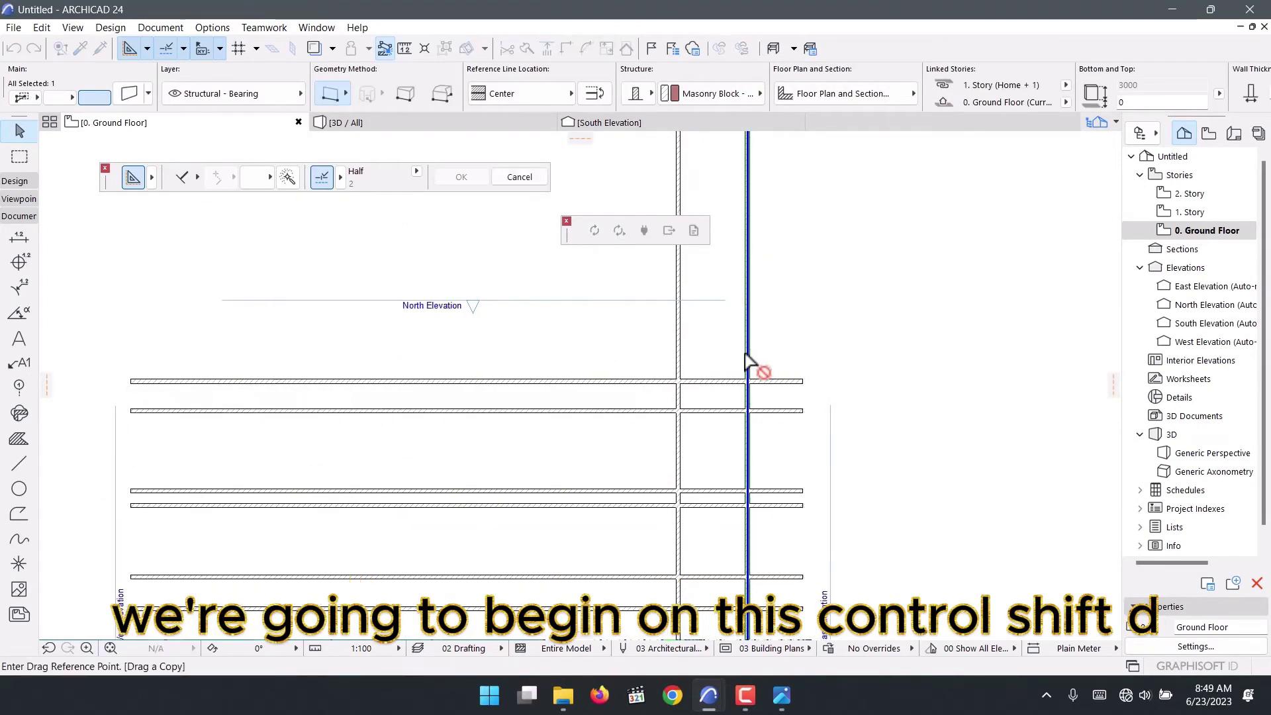
scroll(747, 410, up, 5)
scroll(748, 430, up, 2)
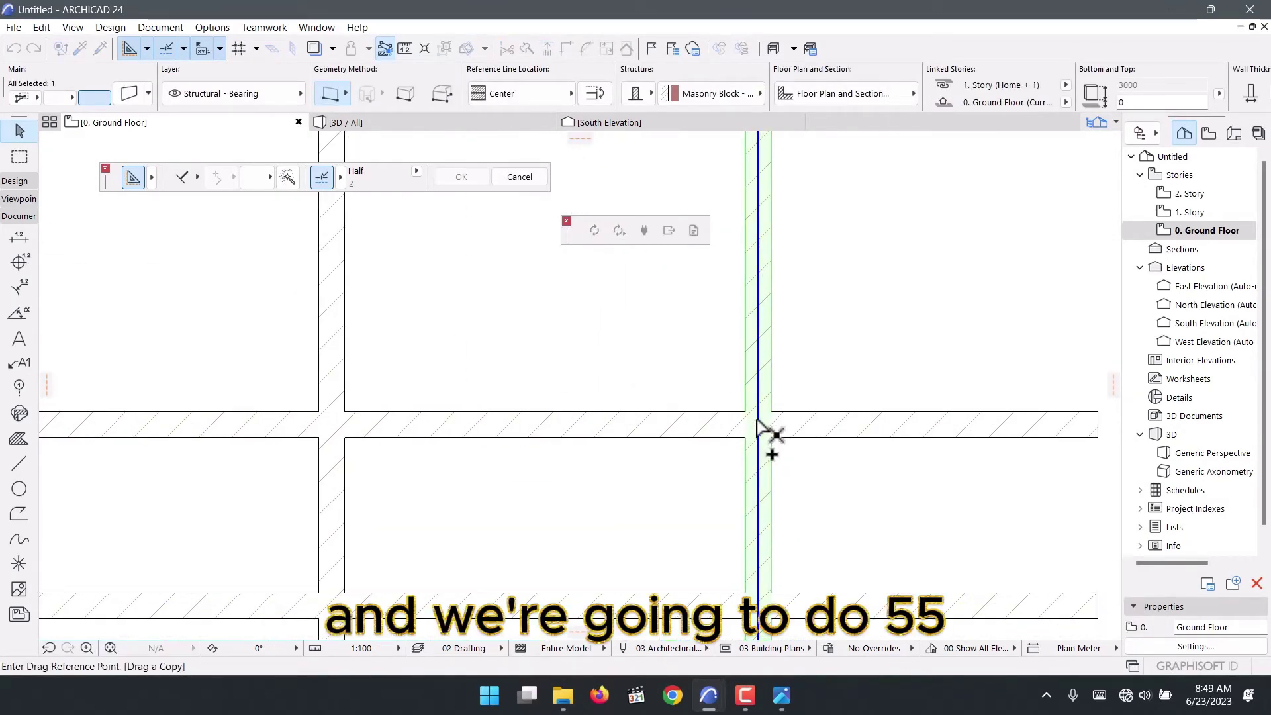
click(758, 424)
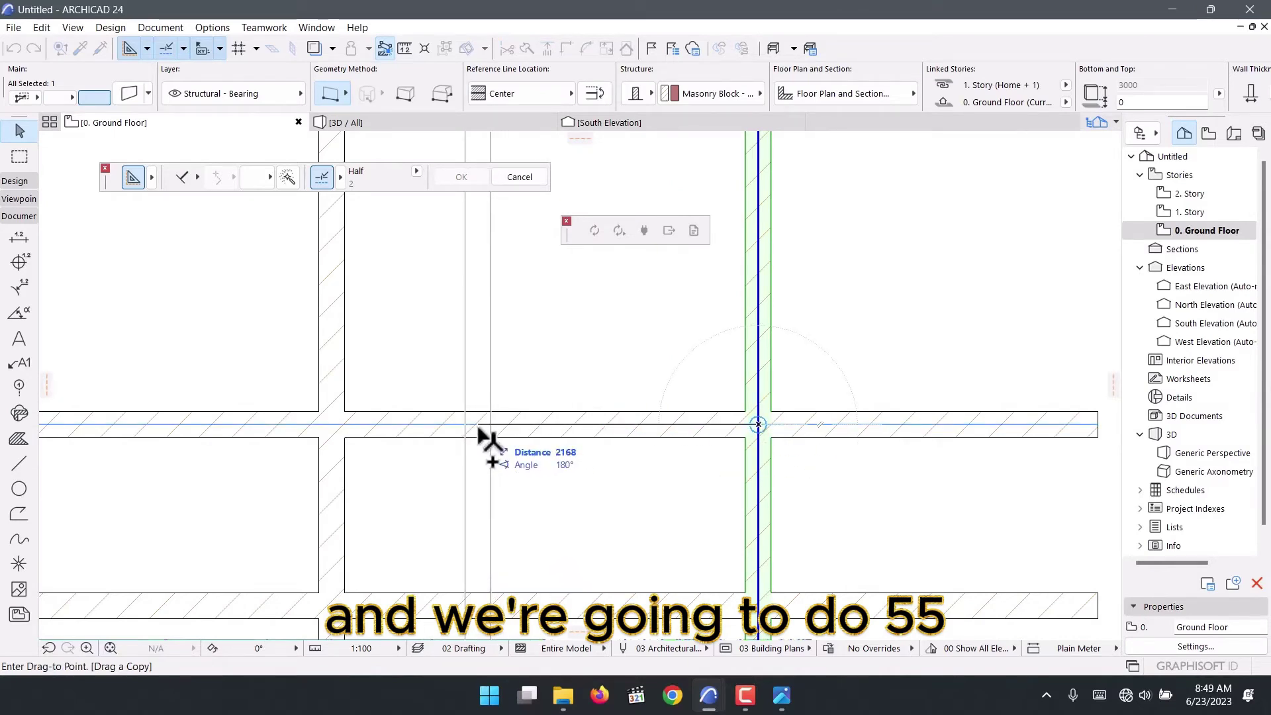
key(BackSpace)
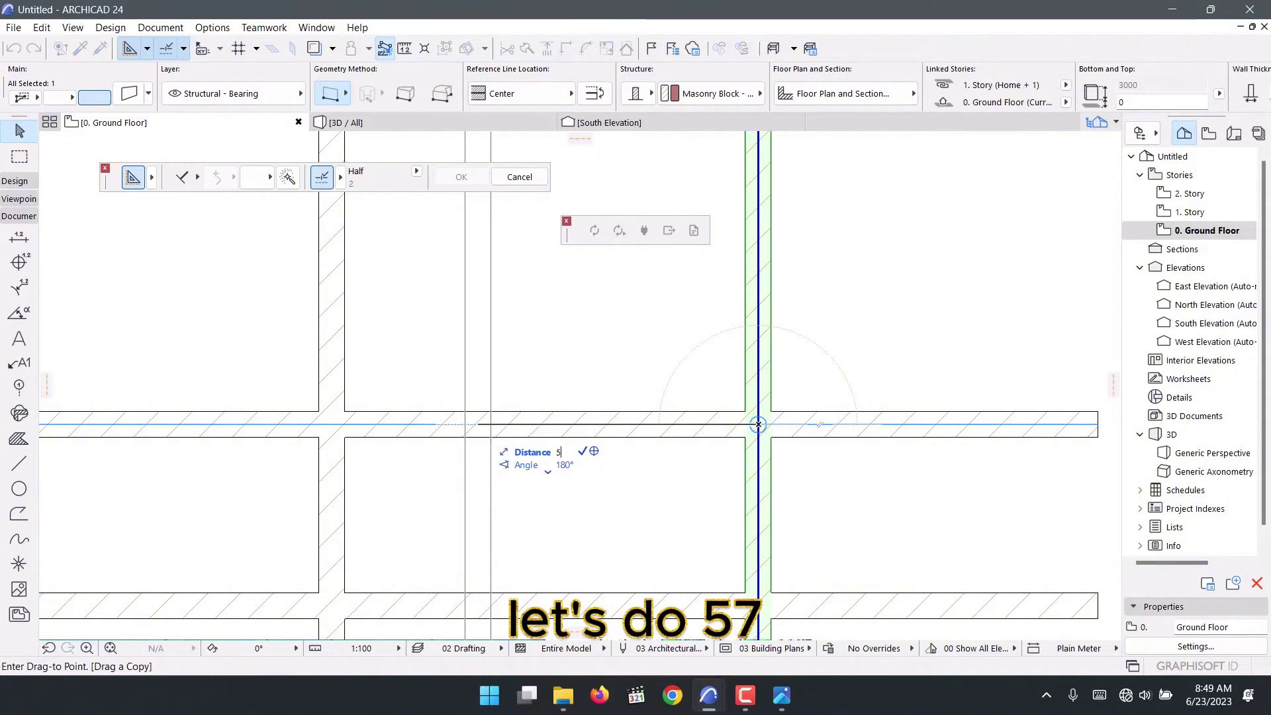
text(700)
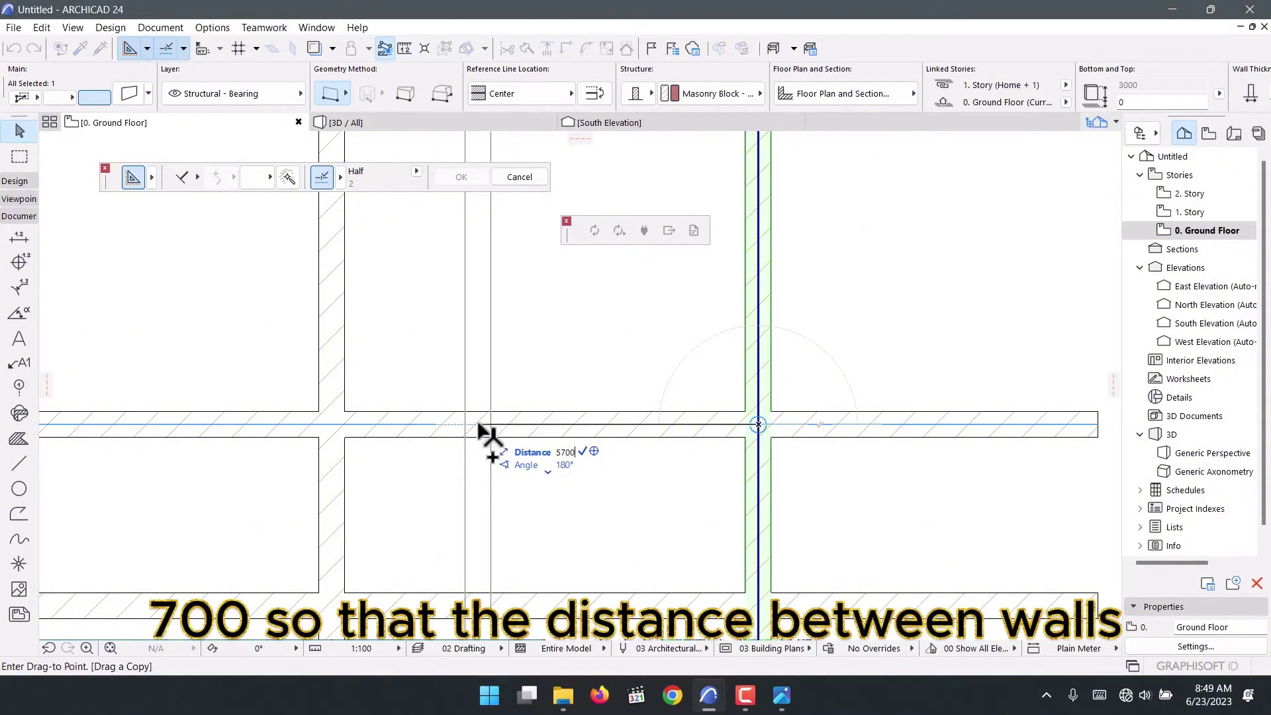
key(Return)
scroll(371, 424, down, 5)
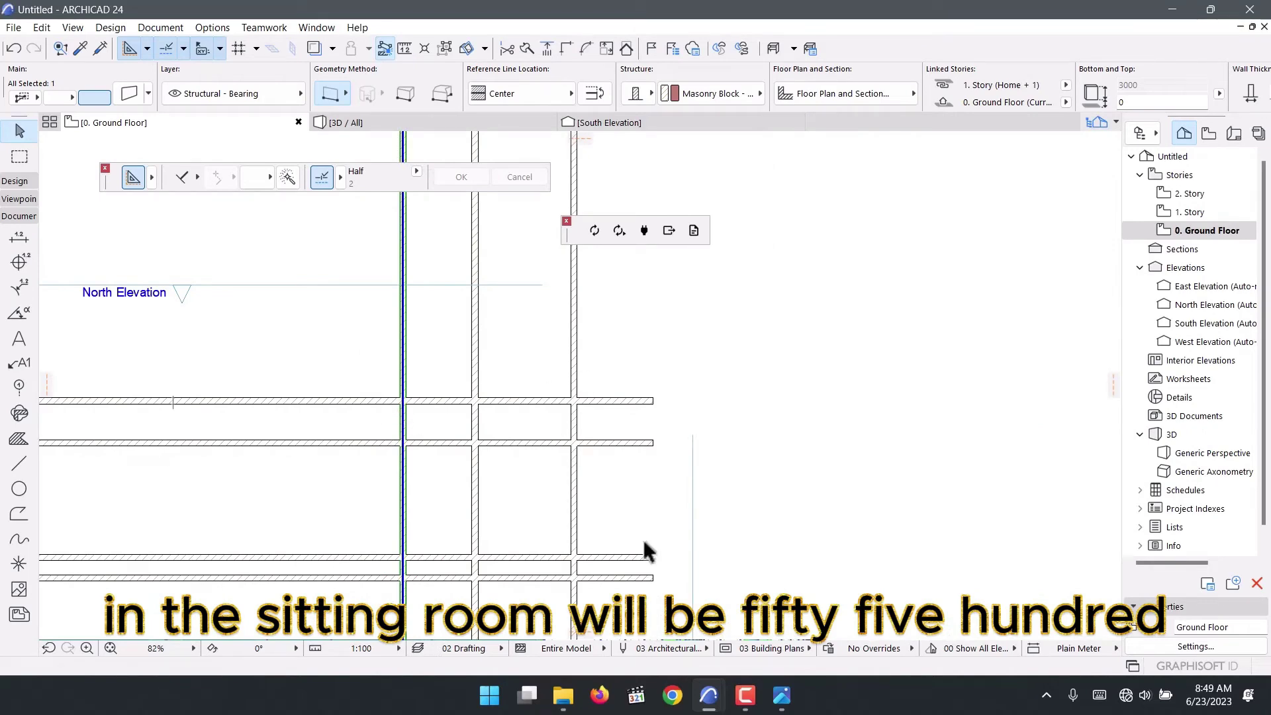
Copy the vertical wall 2240 west from its corner to form the narrow kitchen strip
middle_drag(416, 539, 646, 456)
key(Escape)
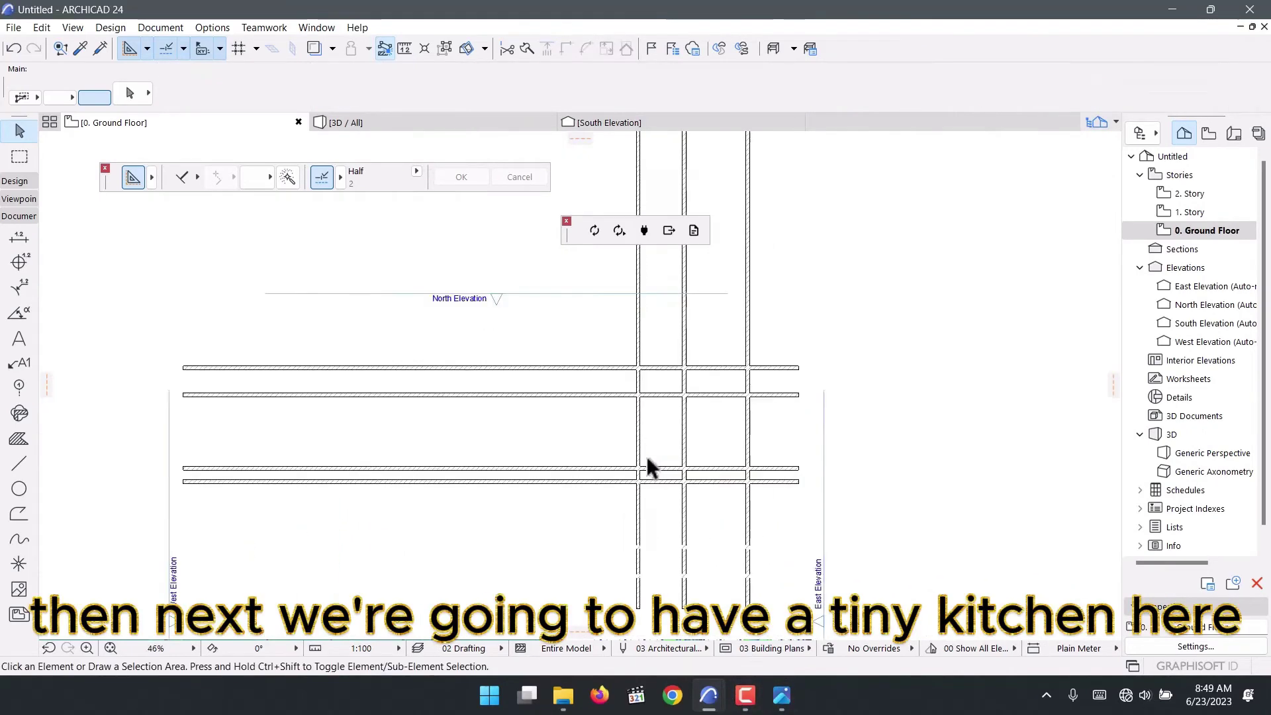
click(633, 414)
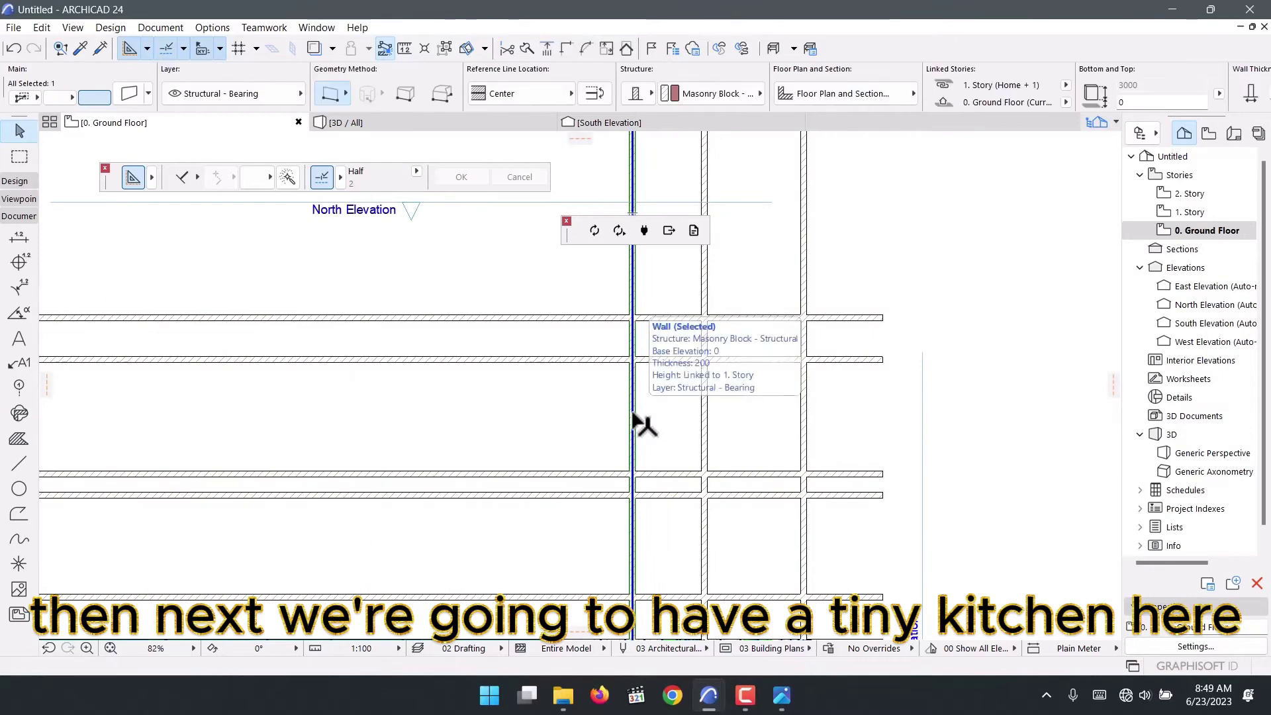
key(ctrl+shift+d)
scroll(633, 407, up, 3)
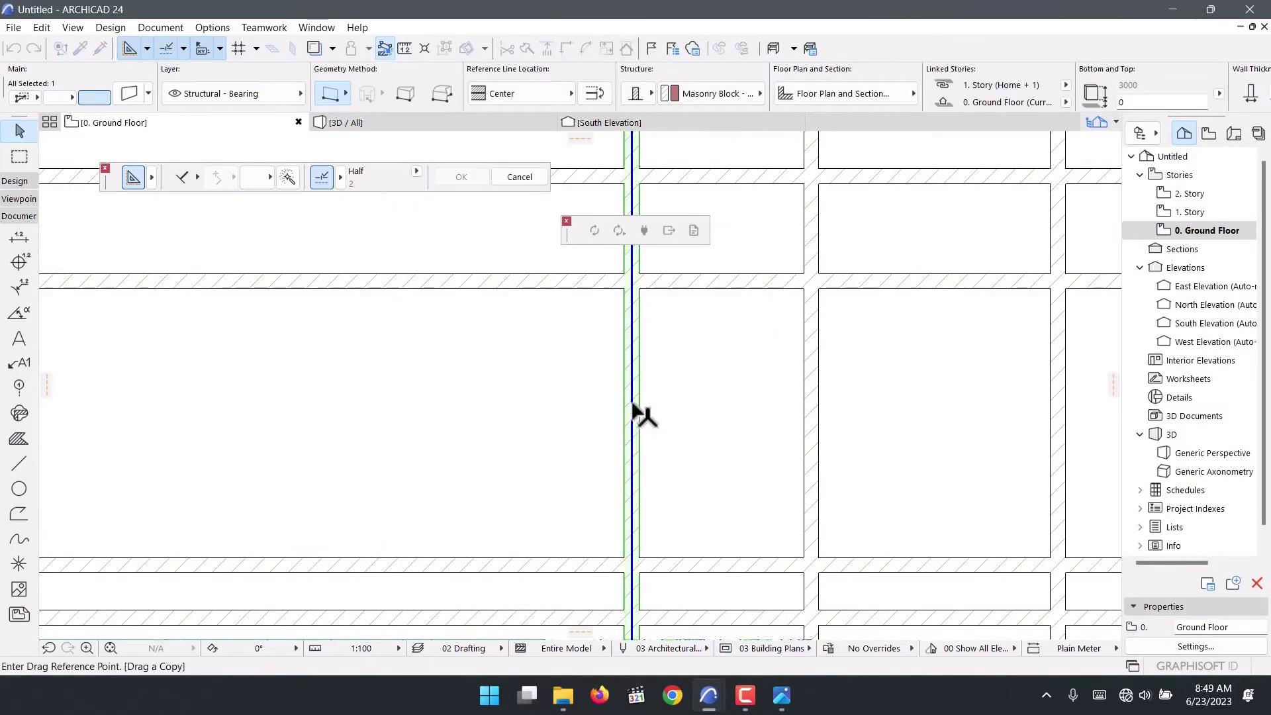
scroll(682, 414, down, 5)
scroll(672, 431, up, 5)
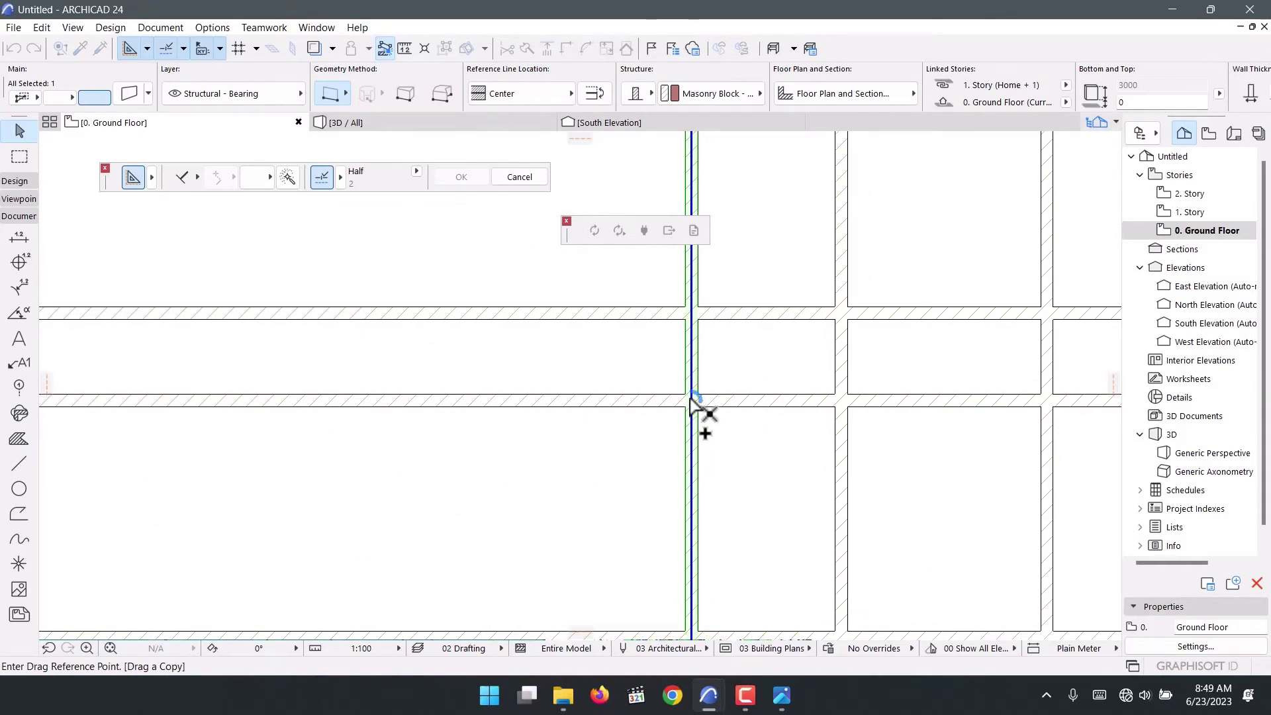
click(691, 400)
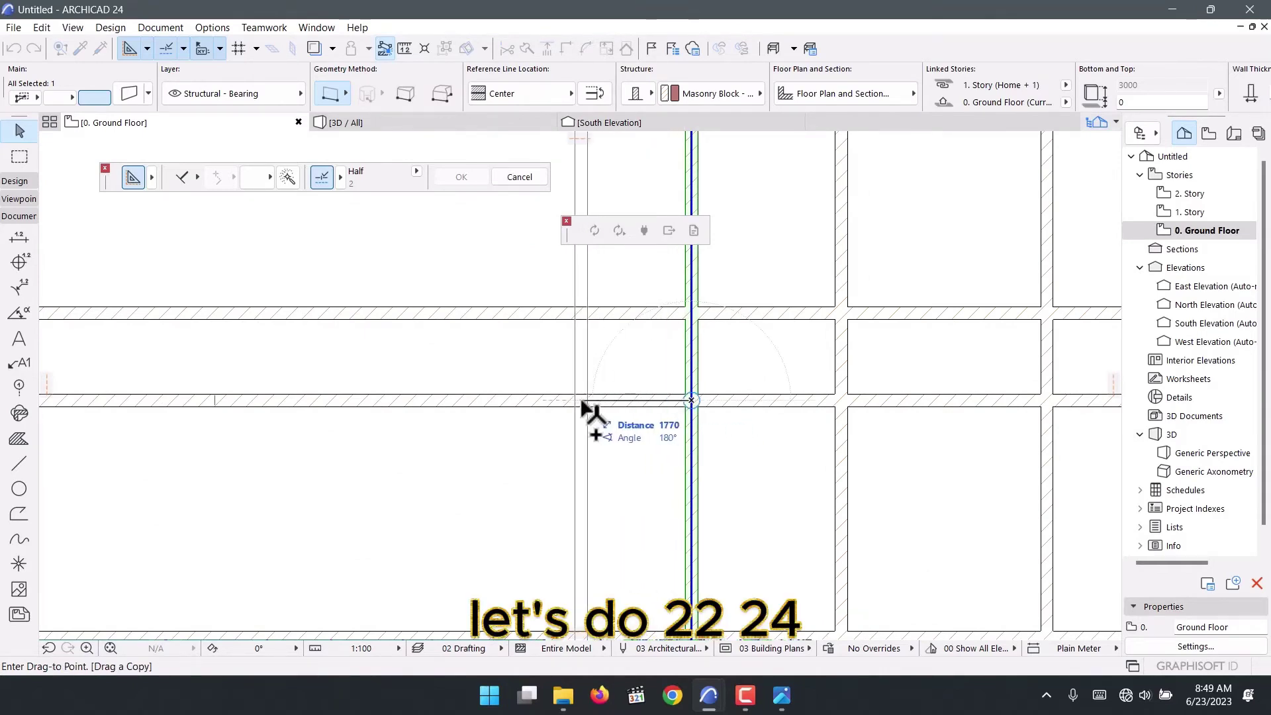
text(22)
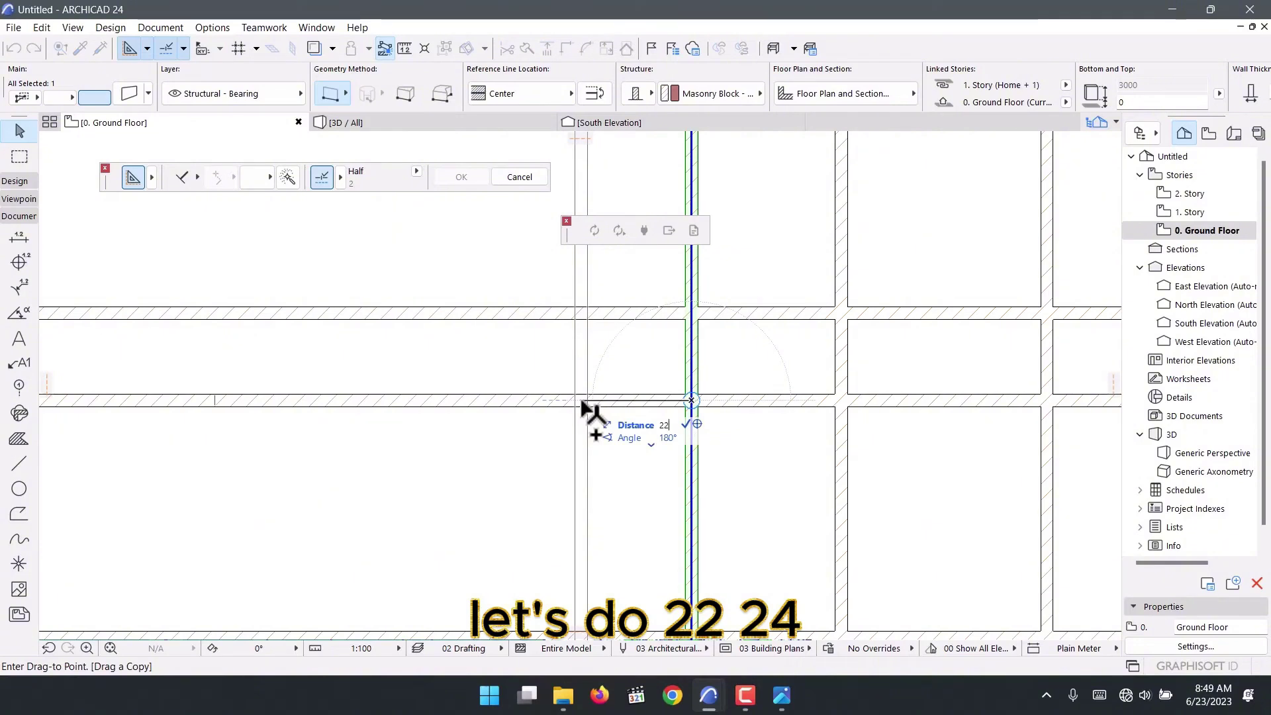
text(400)
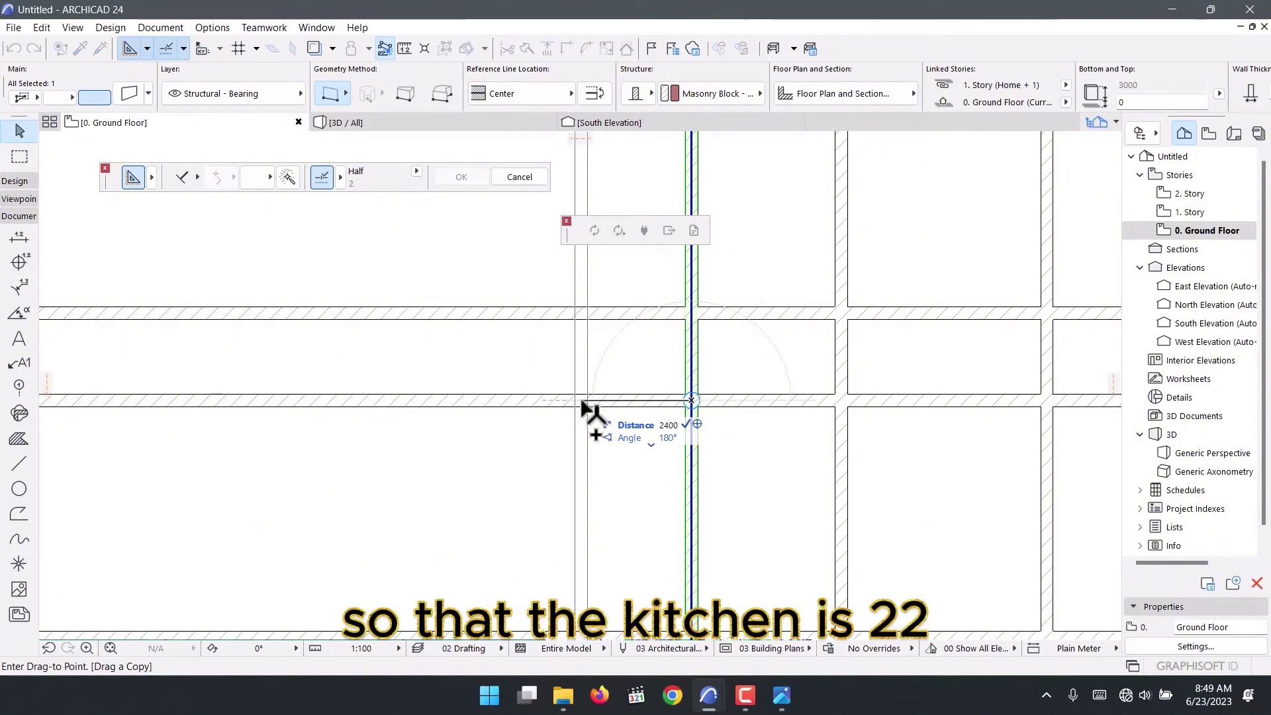
key(Return)
scroll(590, 415, down, 4)
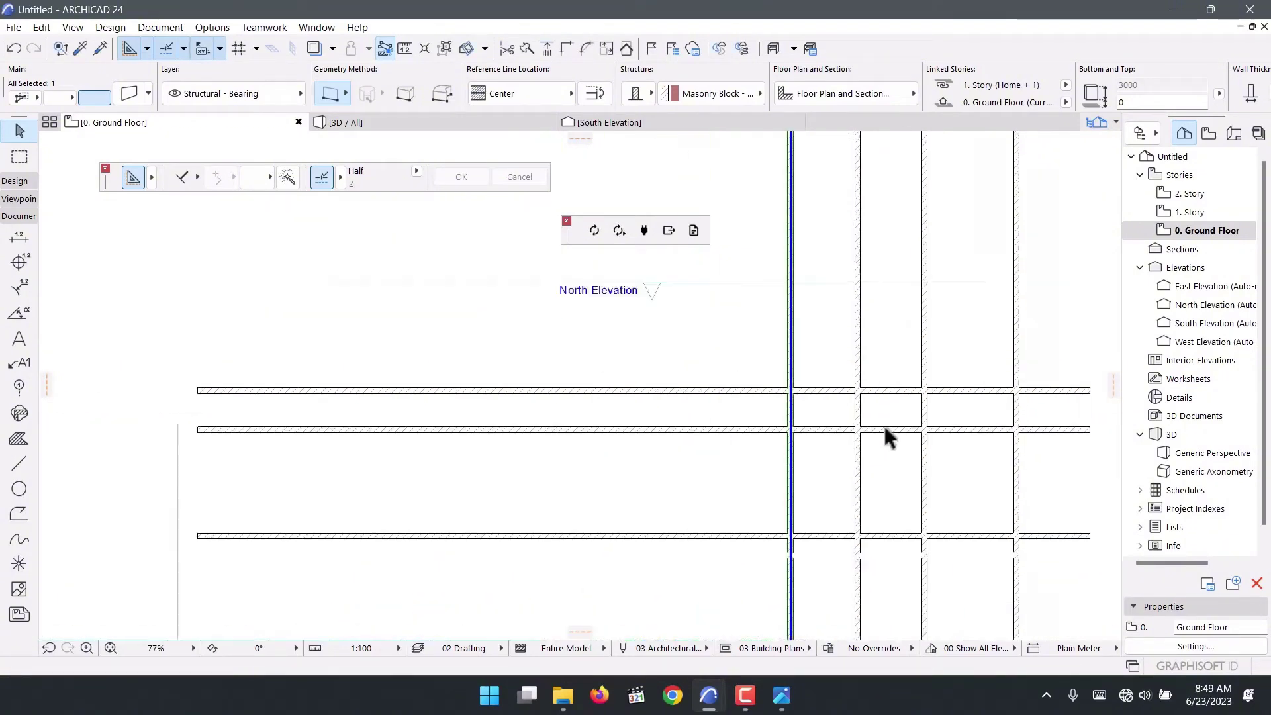
scroll(662, 446, up, 5)
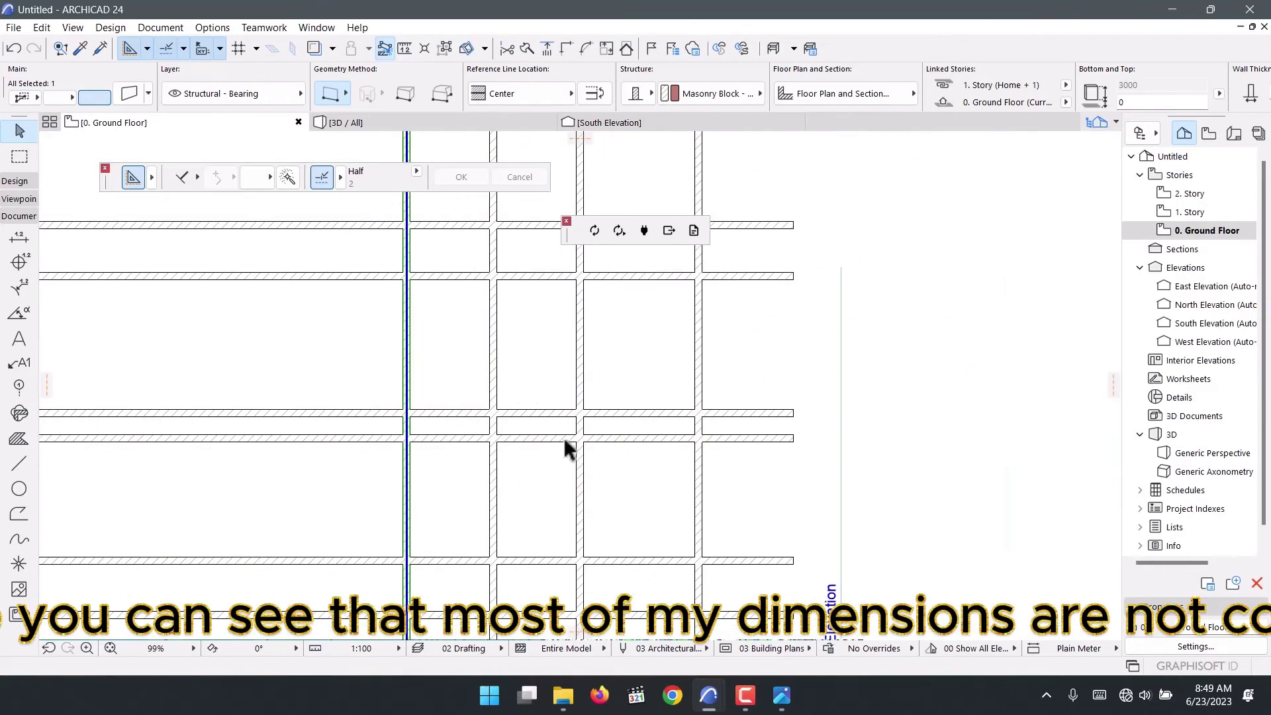
key(Escape)
scroll(786, 568, down, 5)
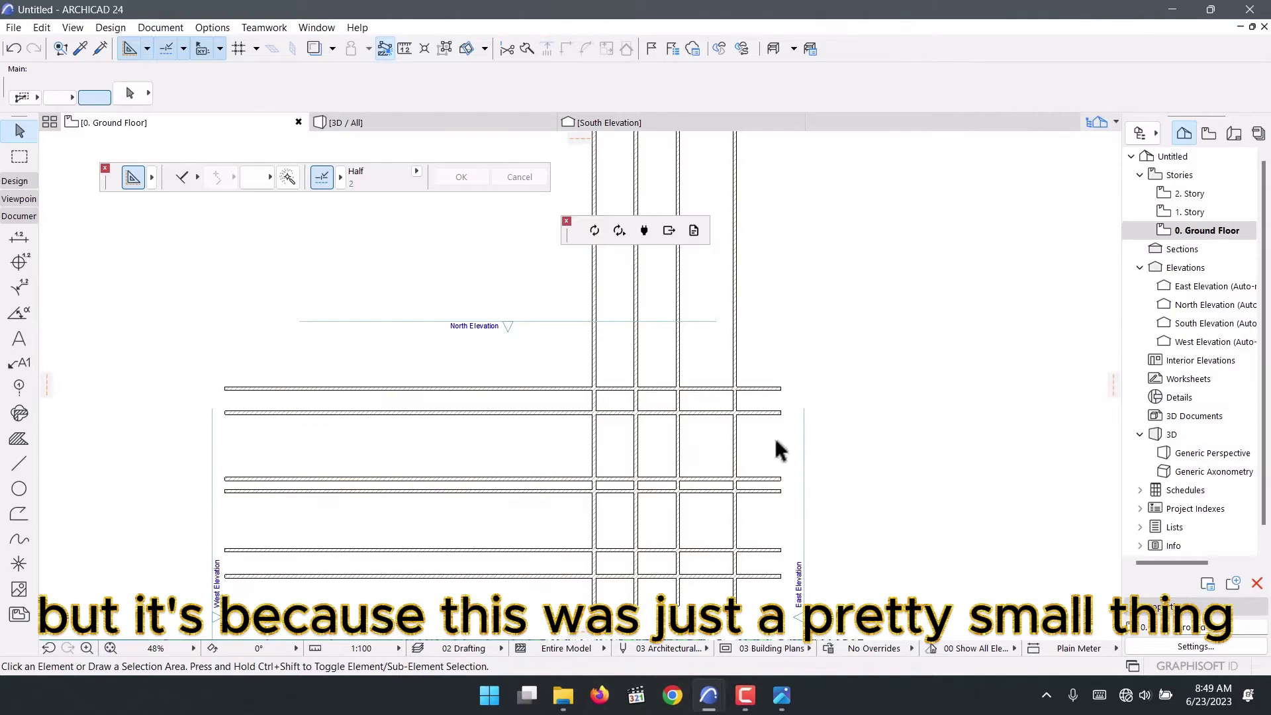
scroll(681, 420, up, 2)
scroll(530, 391, up, 2)
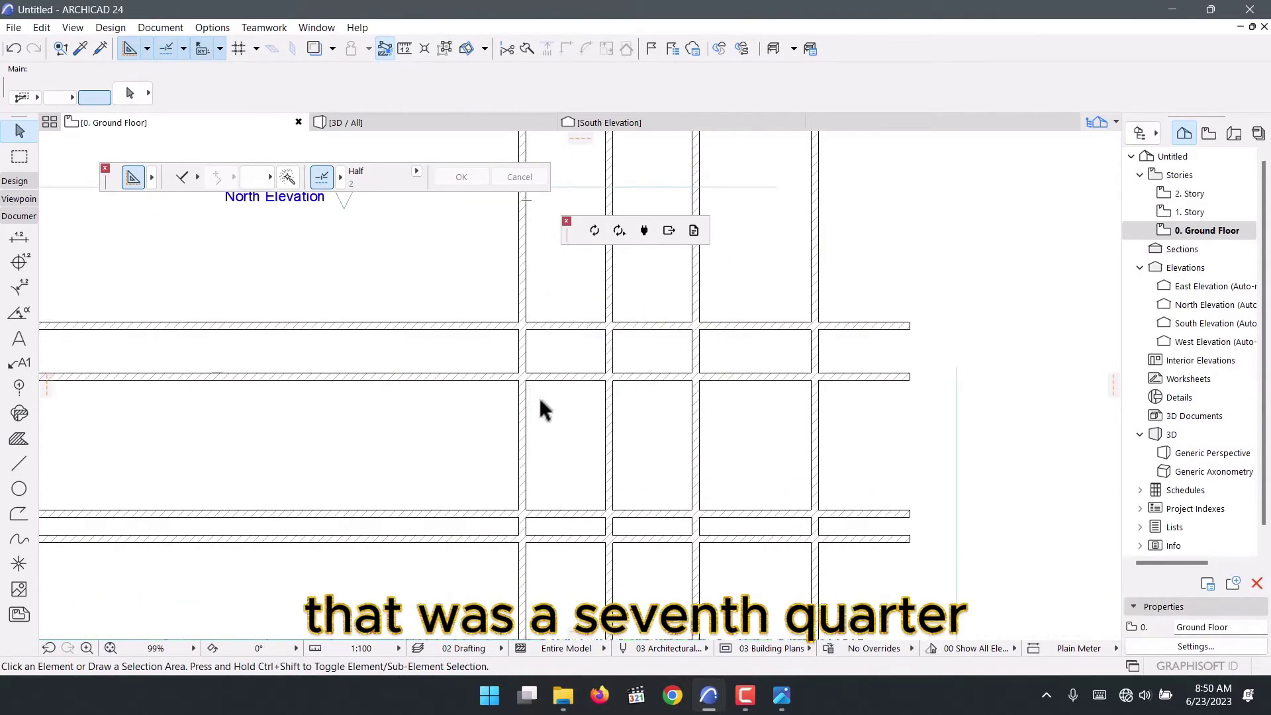
scroll(539, 410, down, 2)
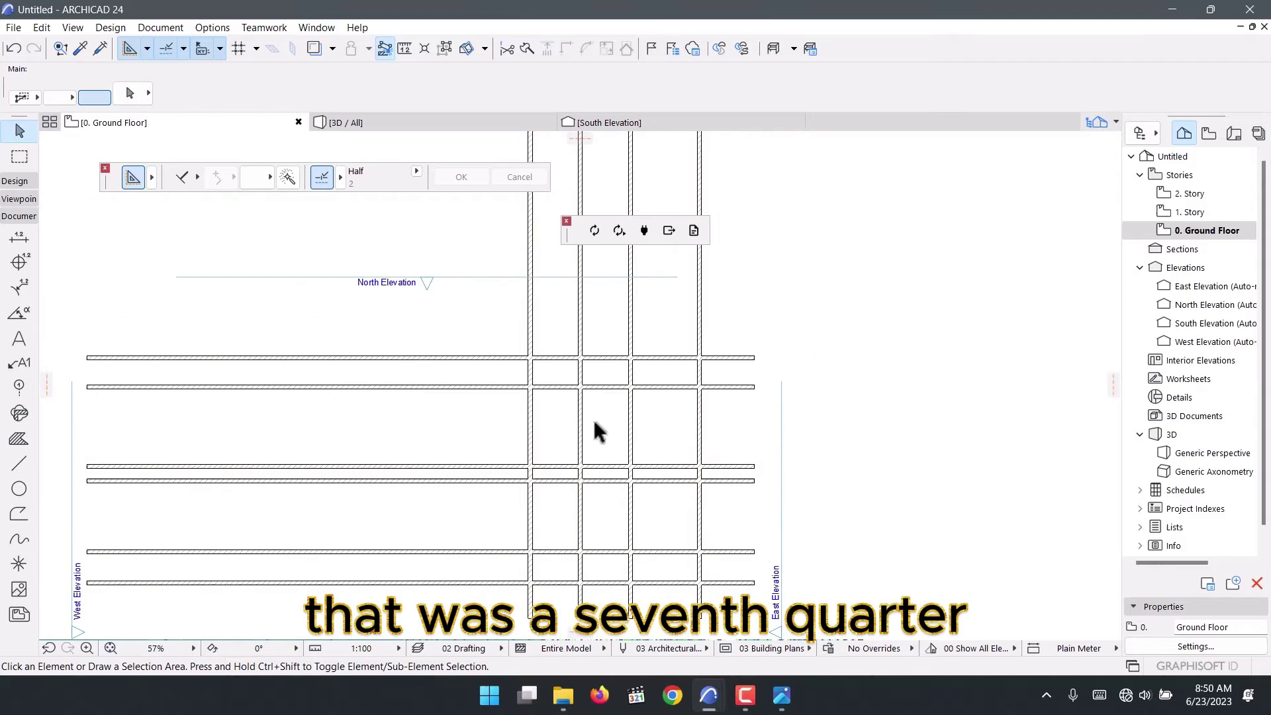
scroll(535, 427, up, 3)
Copy the vertical wall 2700 west from its corner for the bedroom
click(525, 418)
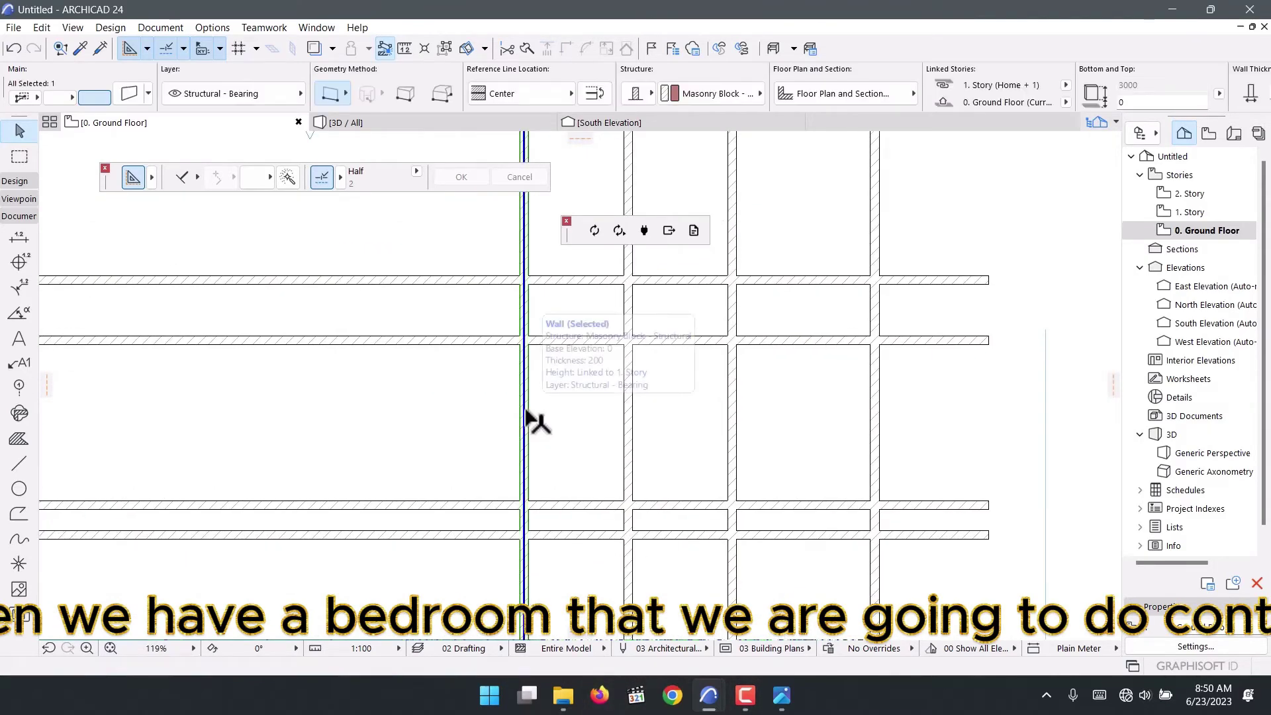
key(ctrl+shift+d)
scroll(525, 369, up, 3)
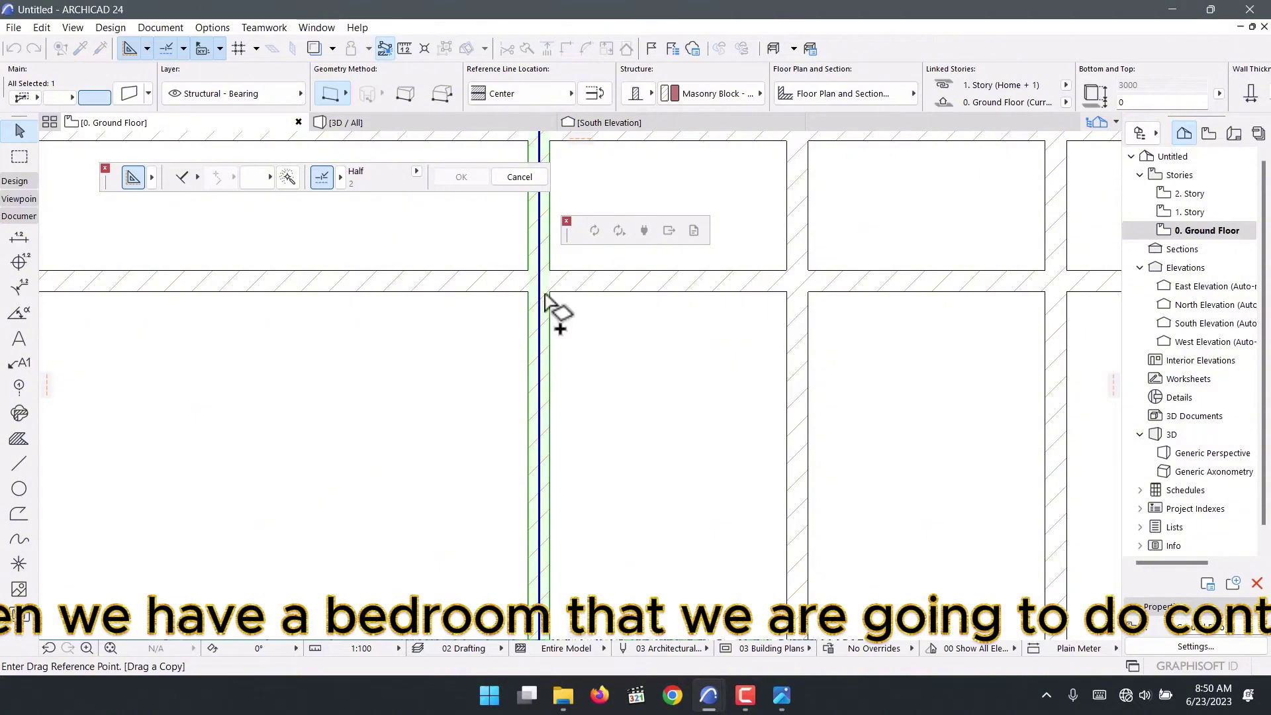
scroll(541, 331, down, 3)
scroll(530, 391, up, 3)
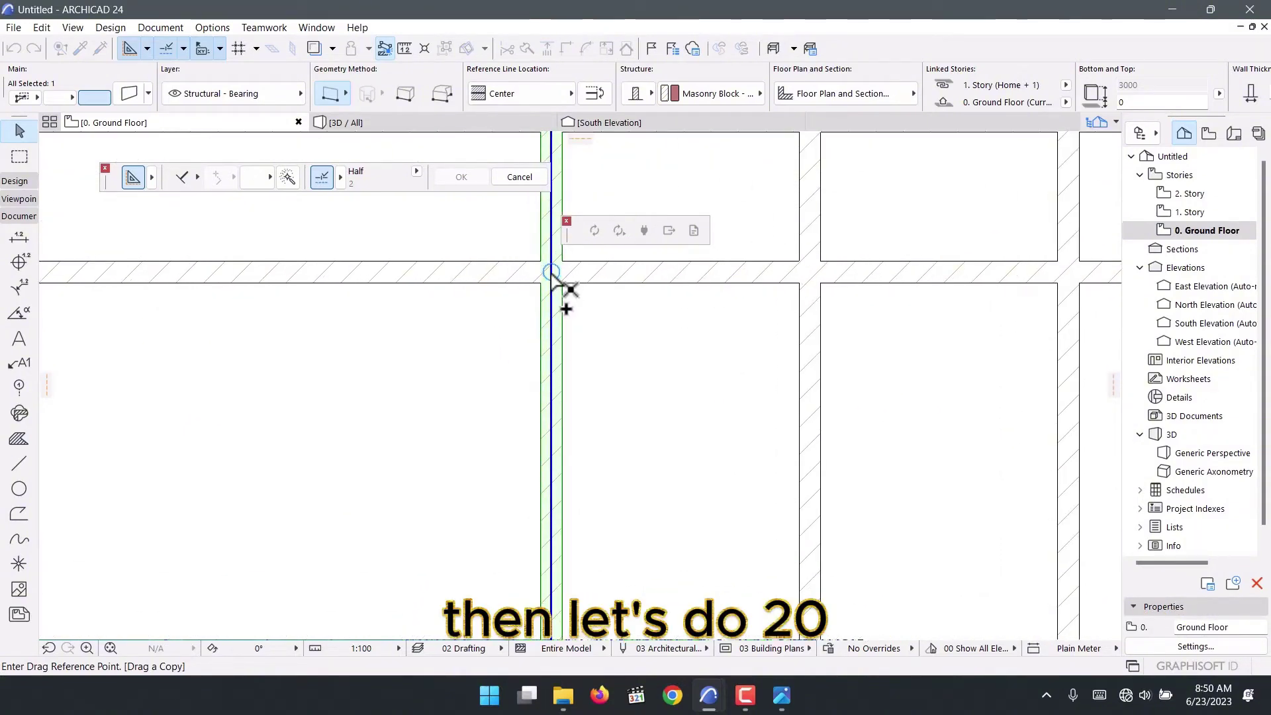
click(552, 272)
text(2)
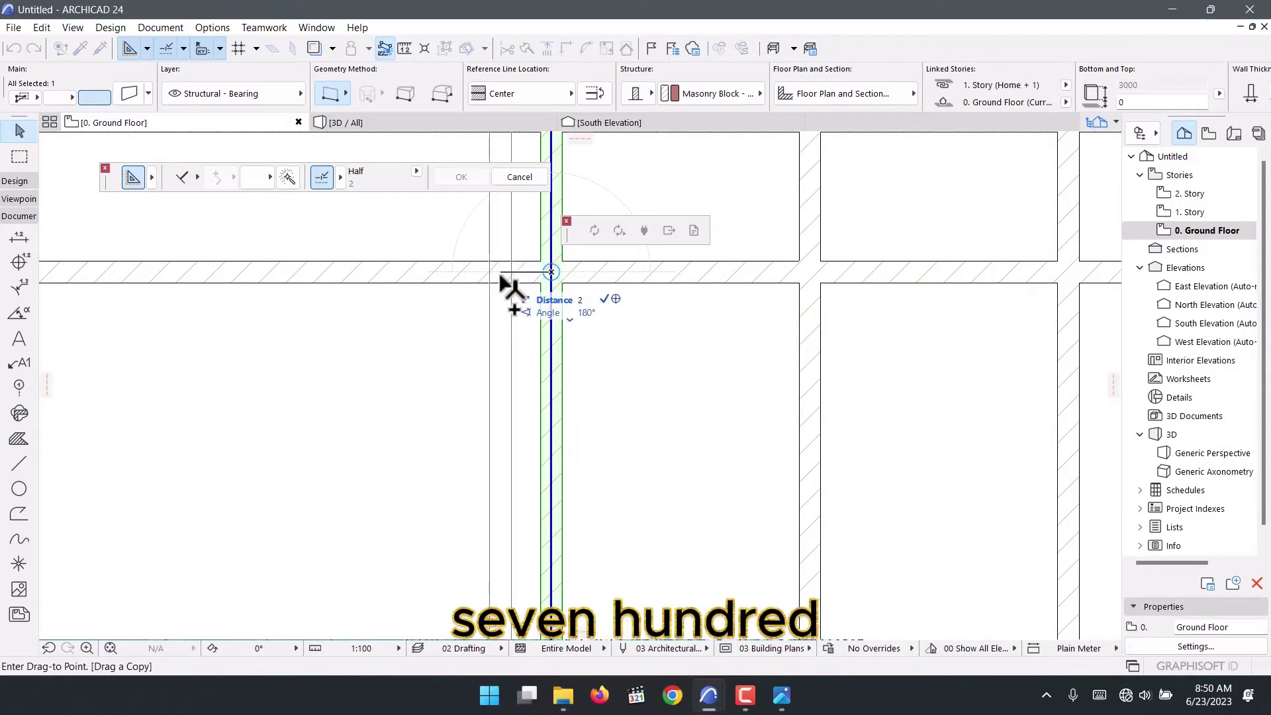
text(700)
key(Return)
scroll(760, 417, down, 5)
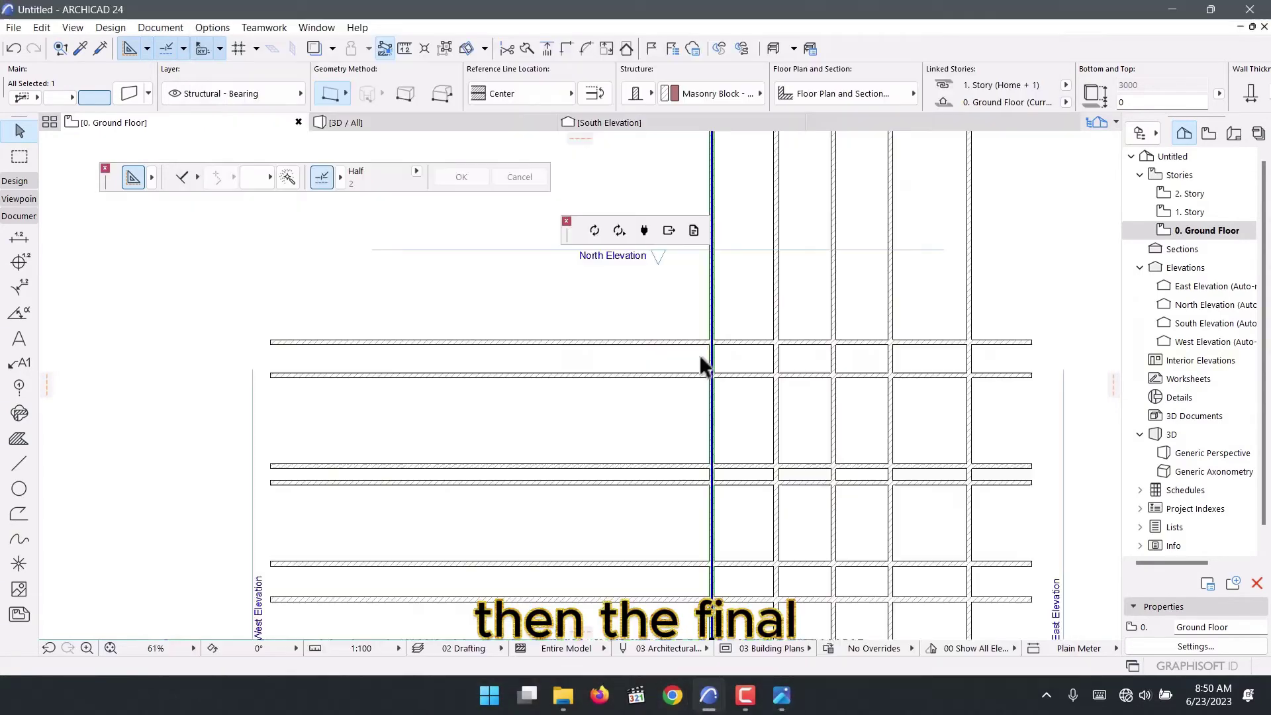
scroll(703, 367, up, 3)
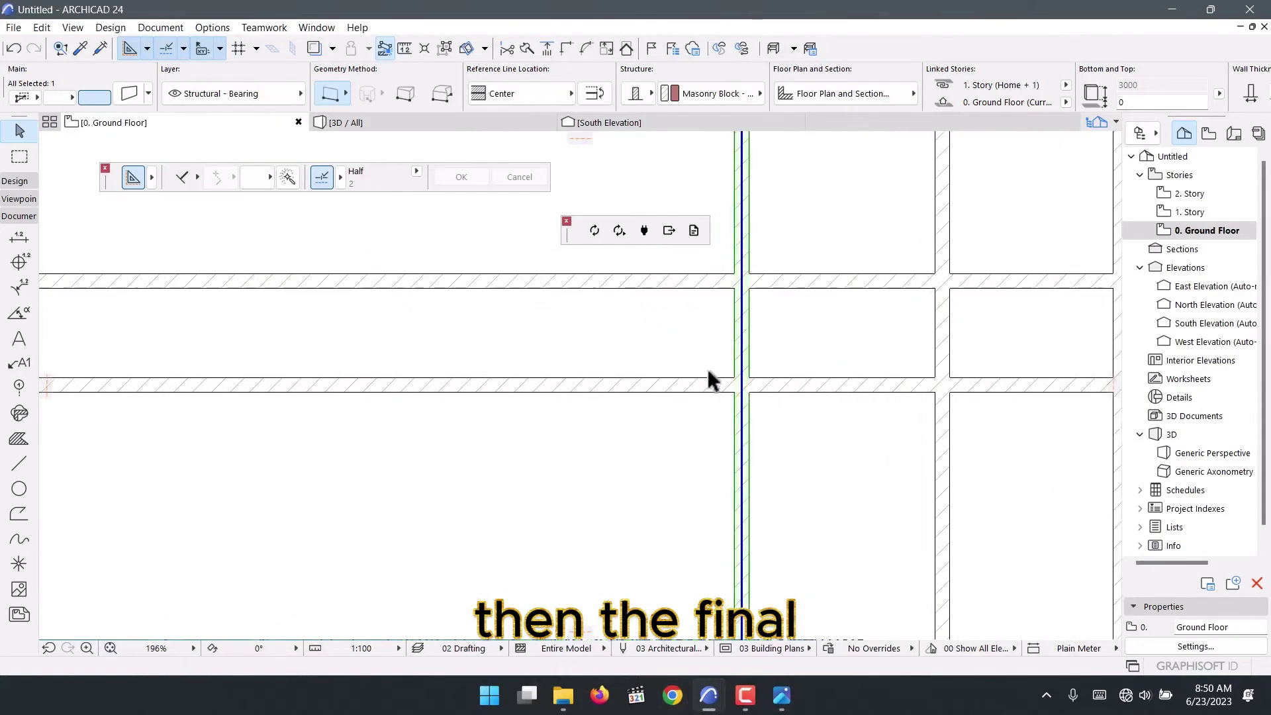
Place another copy of the wall 3400 further west
key(ctrl+shift+d)
scroll(741, 318, up, 2)
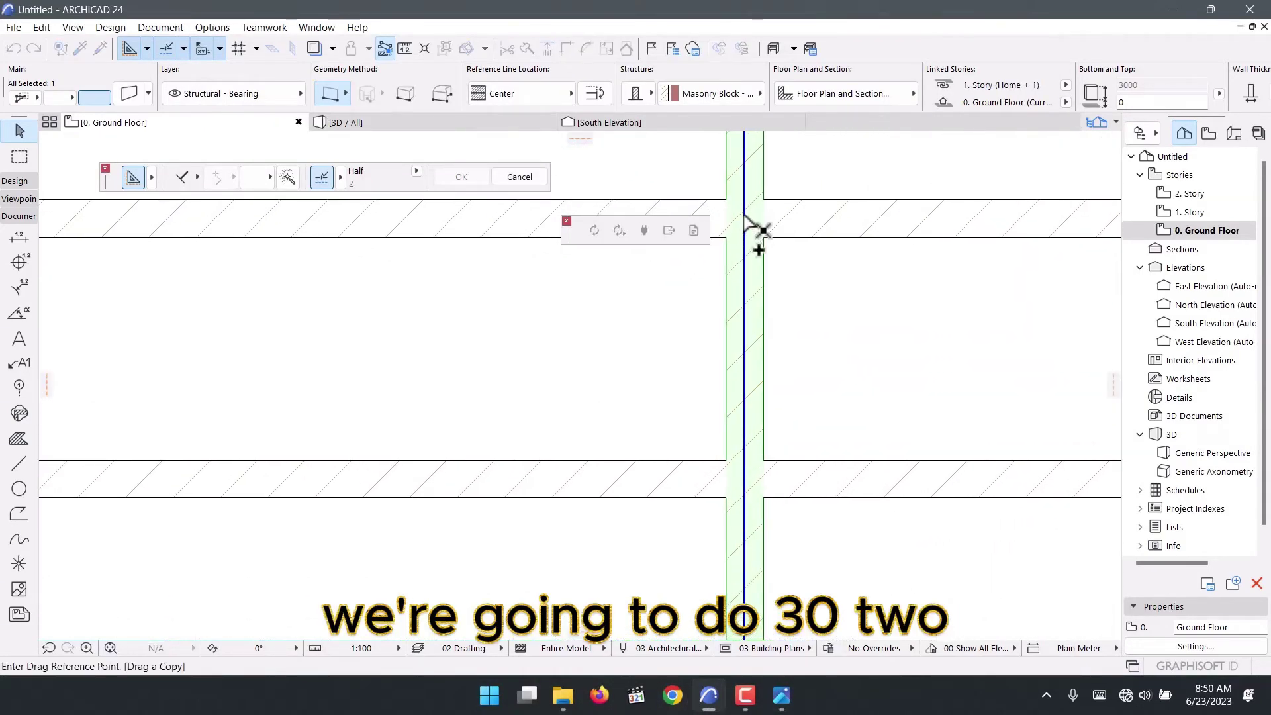
click(744, 219)
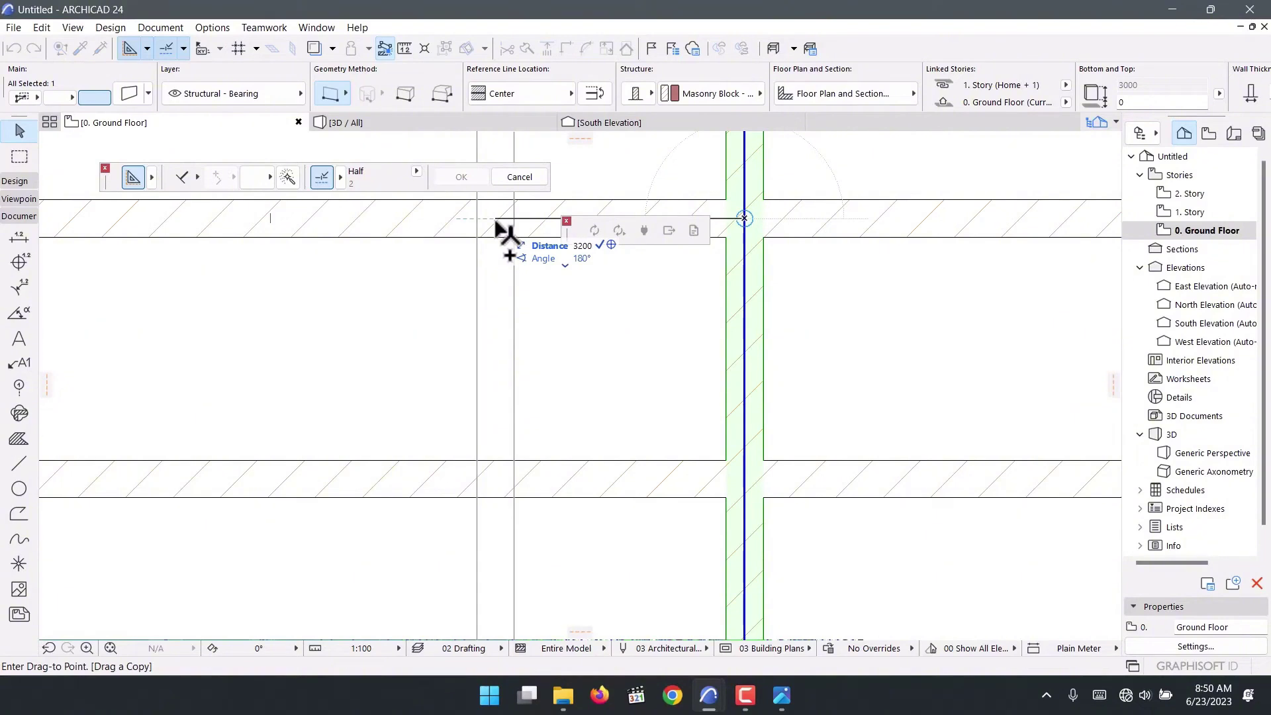
key(BackSpace)
key(BackSpace)
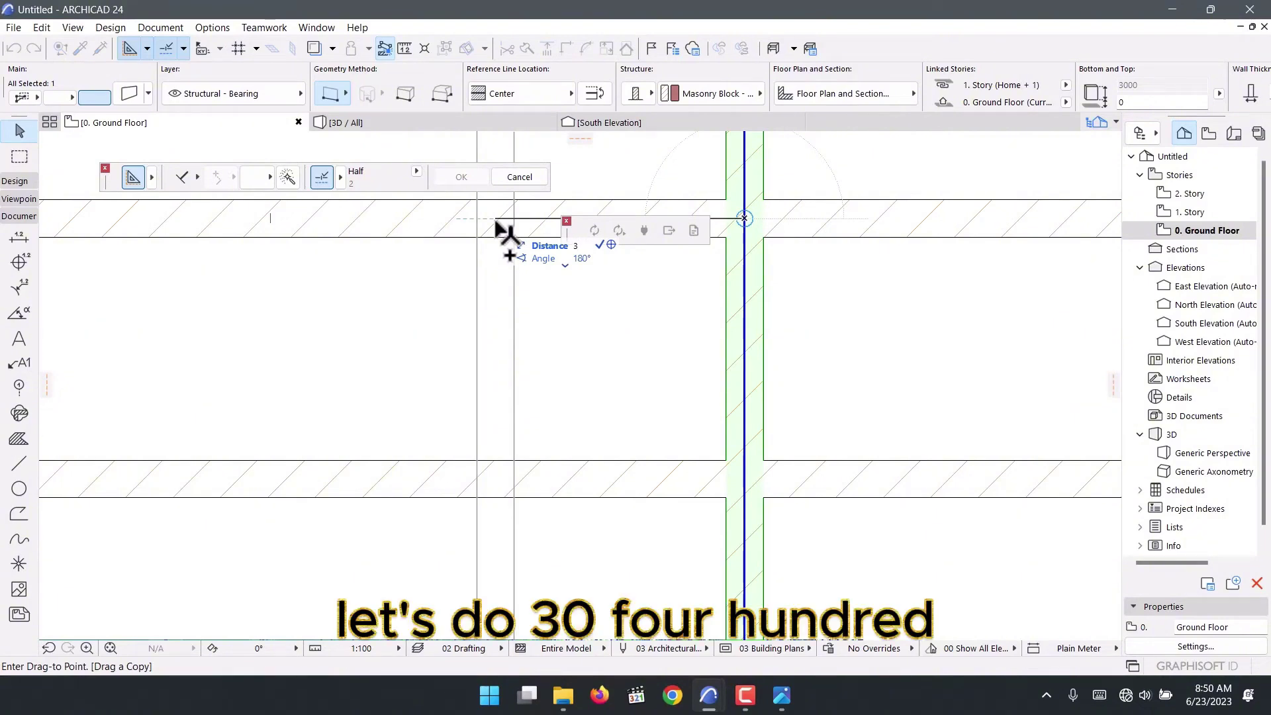
text(400)
key(Return)
scroll(388, 346, down, 5)
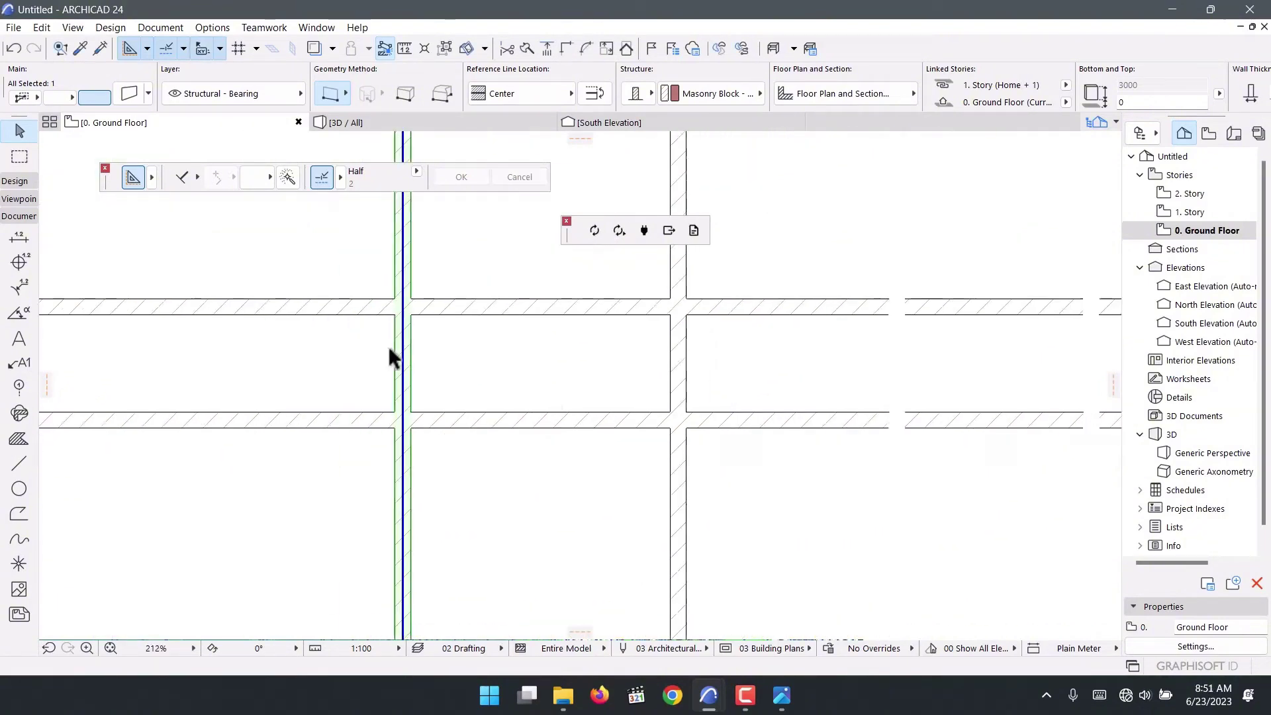
scroll(728, 331, down, 3)
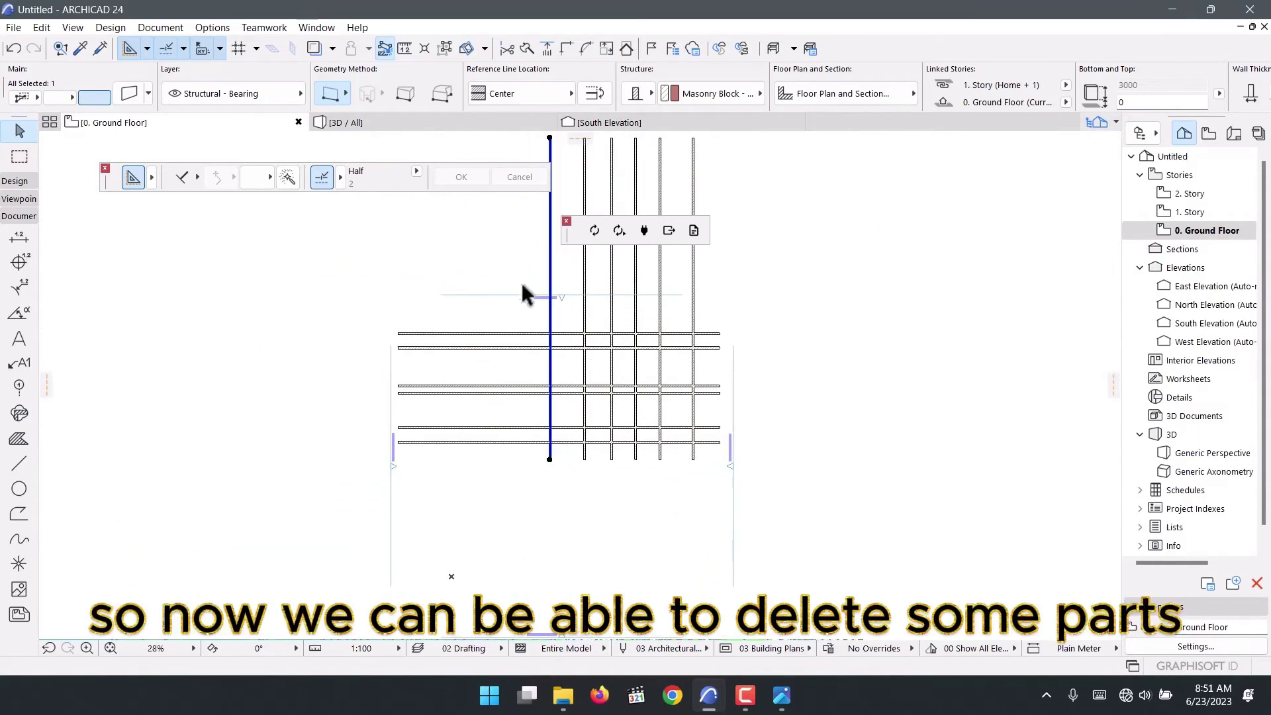
Trim the six vertical wall ends poking above the top horizontal wall
click(538, 305)
scroll(537, 304, up, 5)
scroll(398, 355, up, 2)
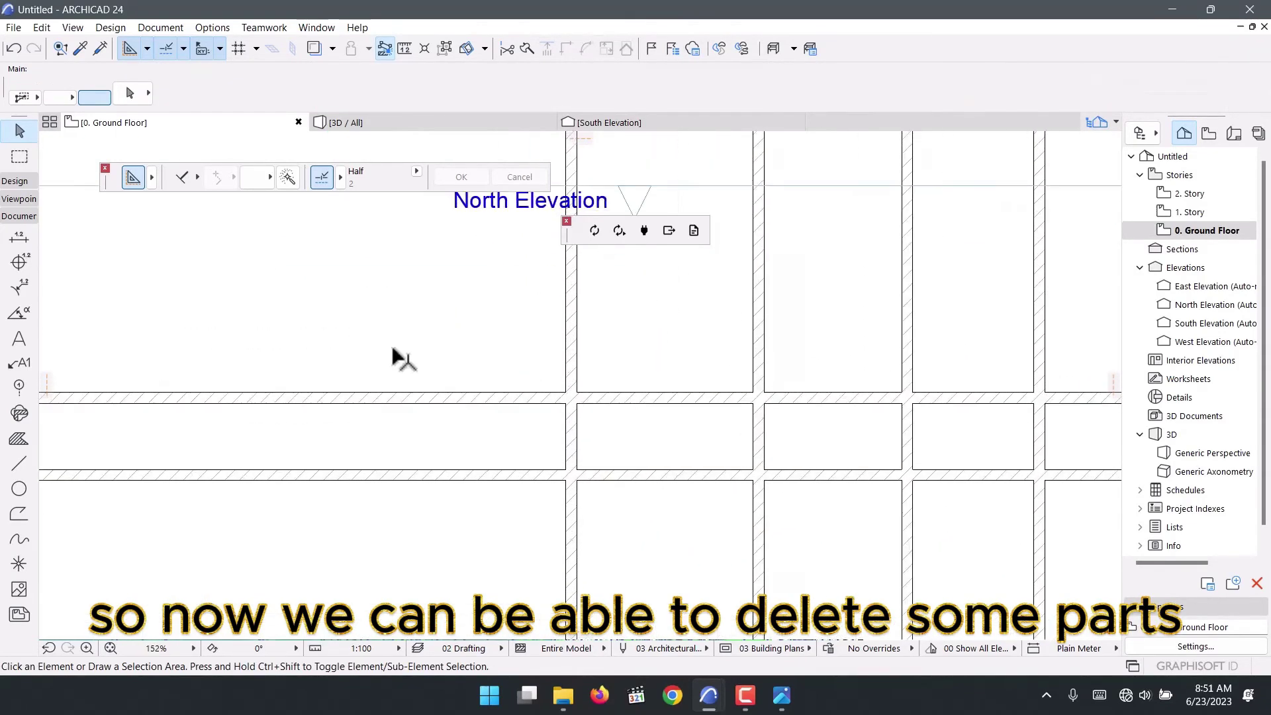
scroll(523, 411, down, 7)
scroll(637, 334, up, 4)
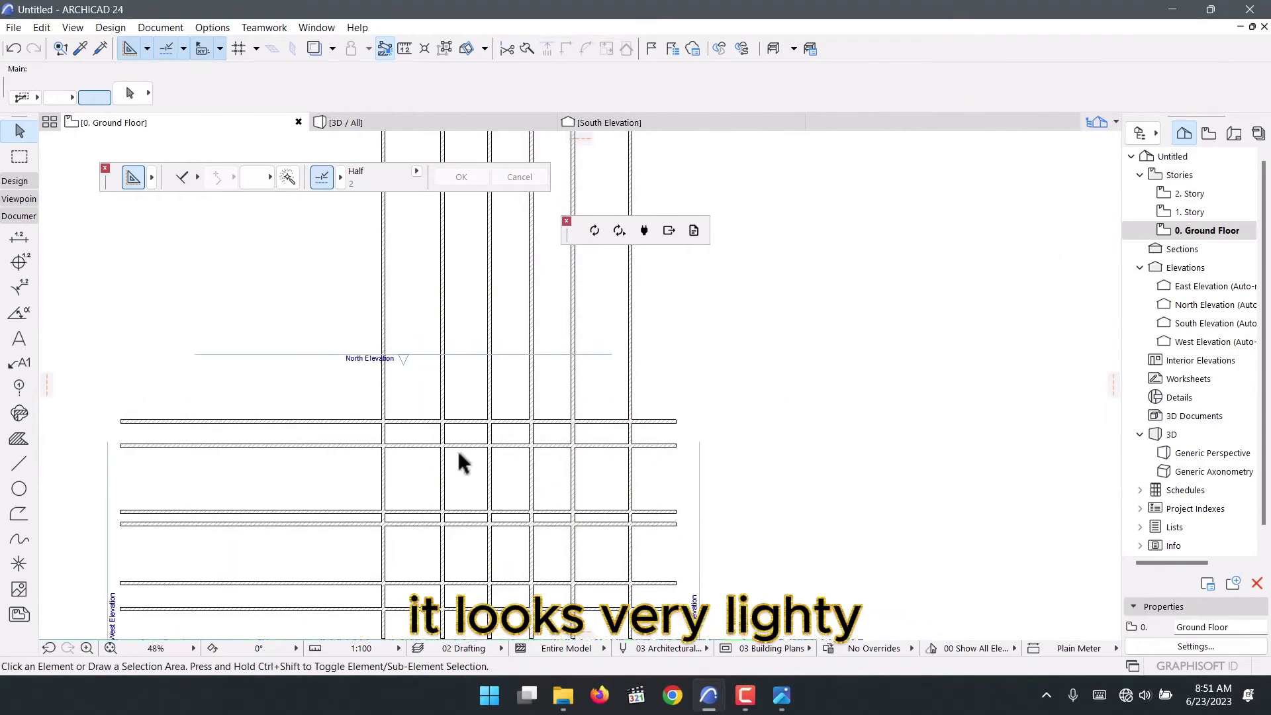
scroll(450, 411, down, 2)
scroll(392, 439, up, 3)
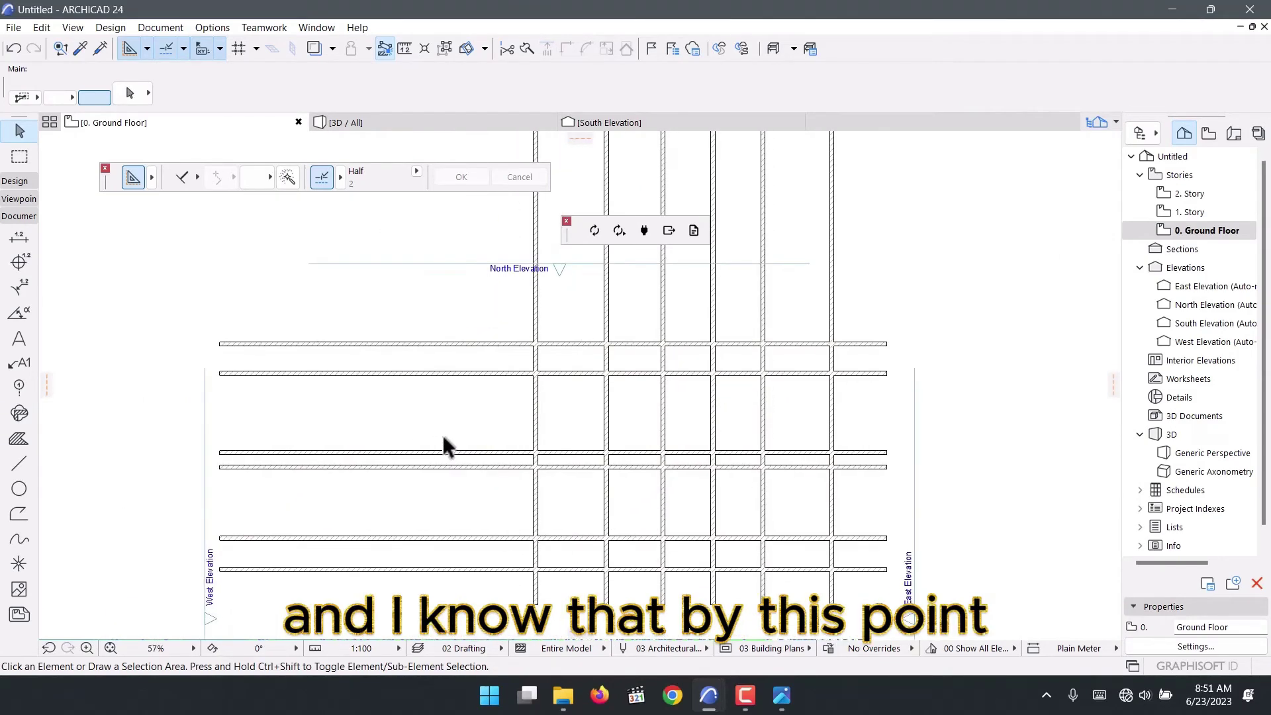
click(524, 344)
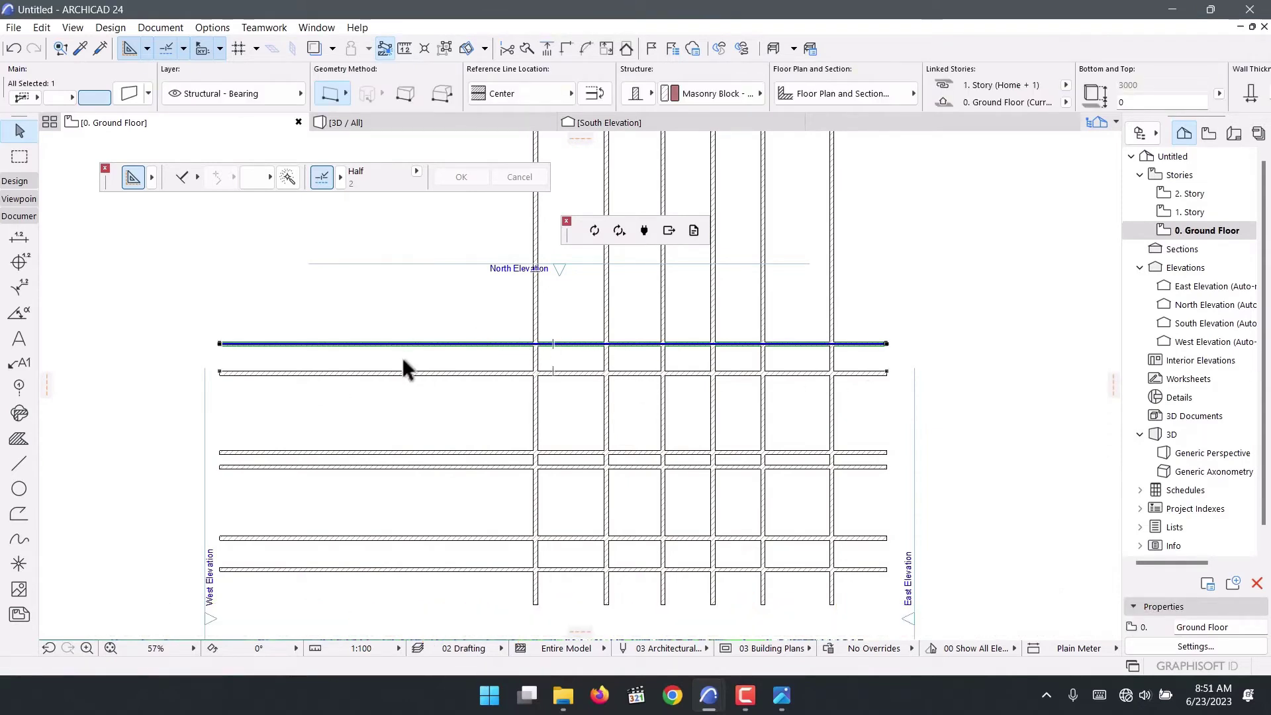
ctrl+click(535, 319)
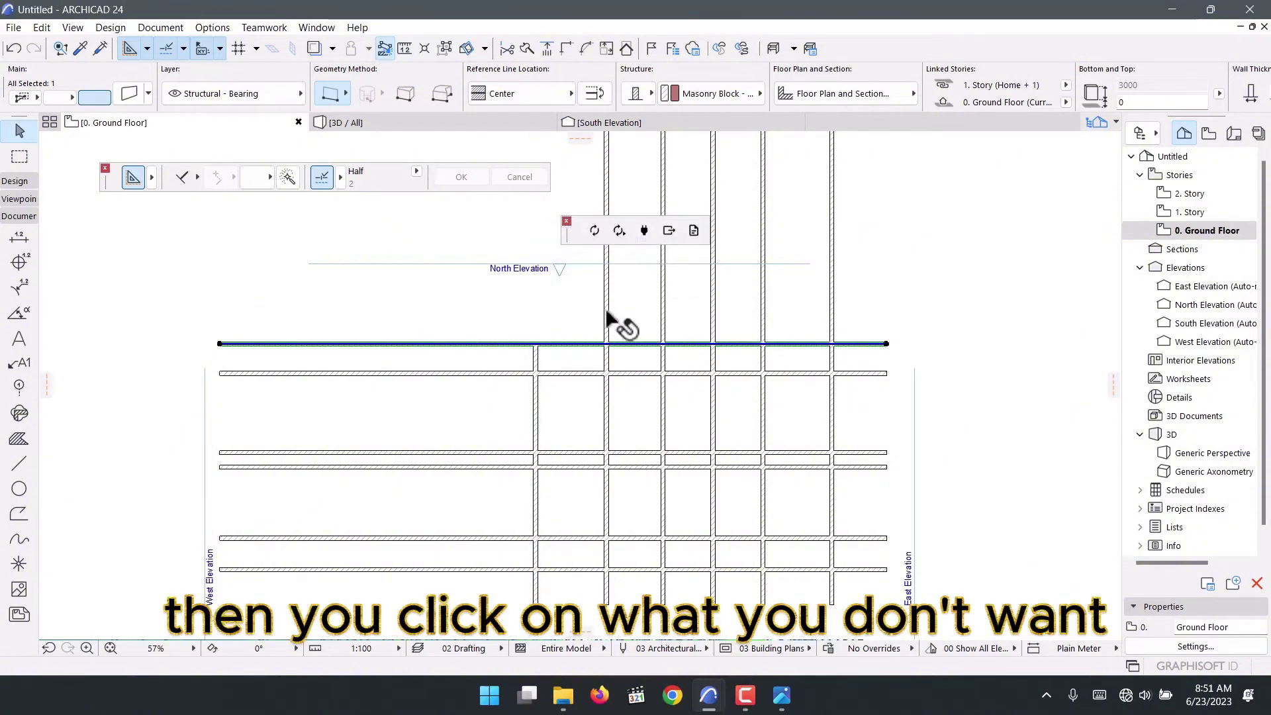
ctrl+click(607, 316)
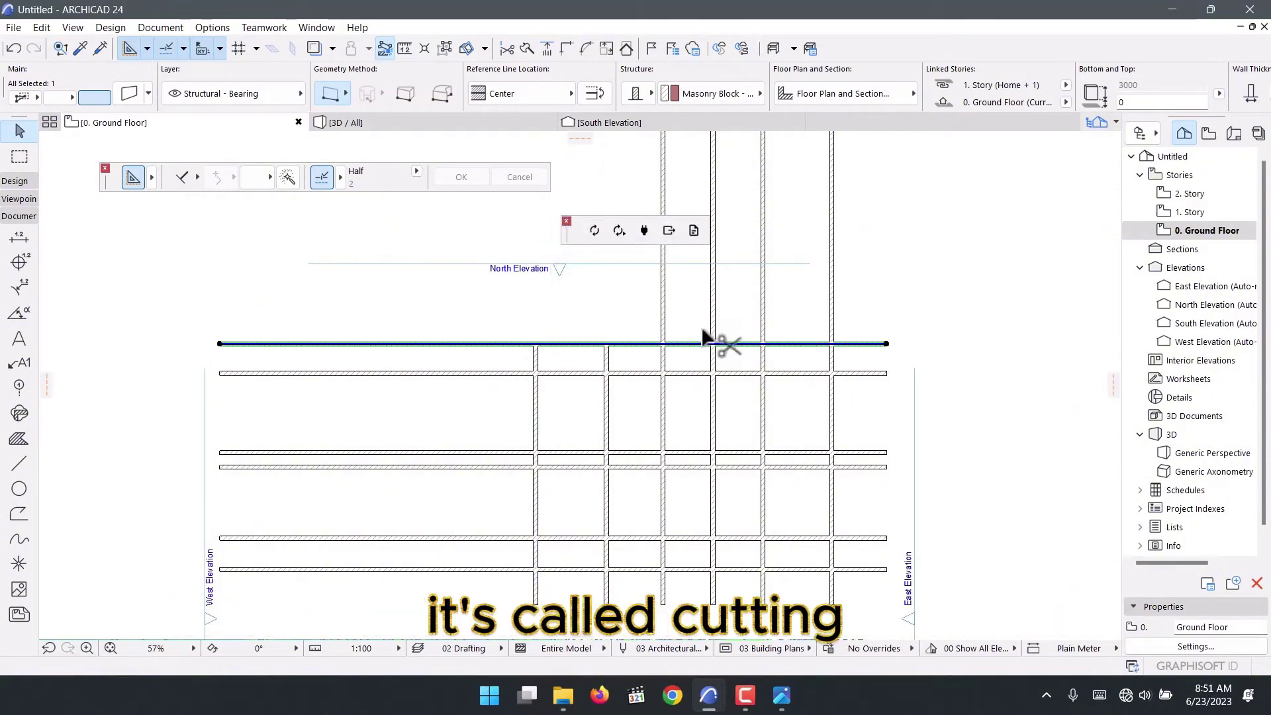
ctrl+click(664, 324)
ctrl+click(711, 320)
ctrl+click(764, 325)
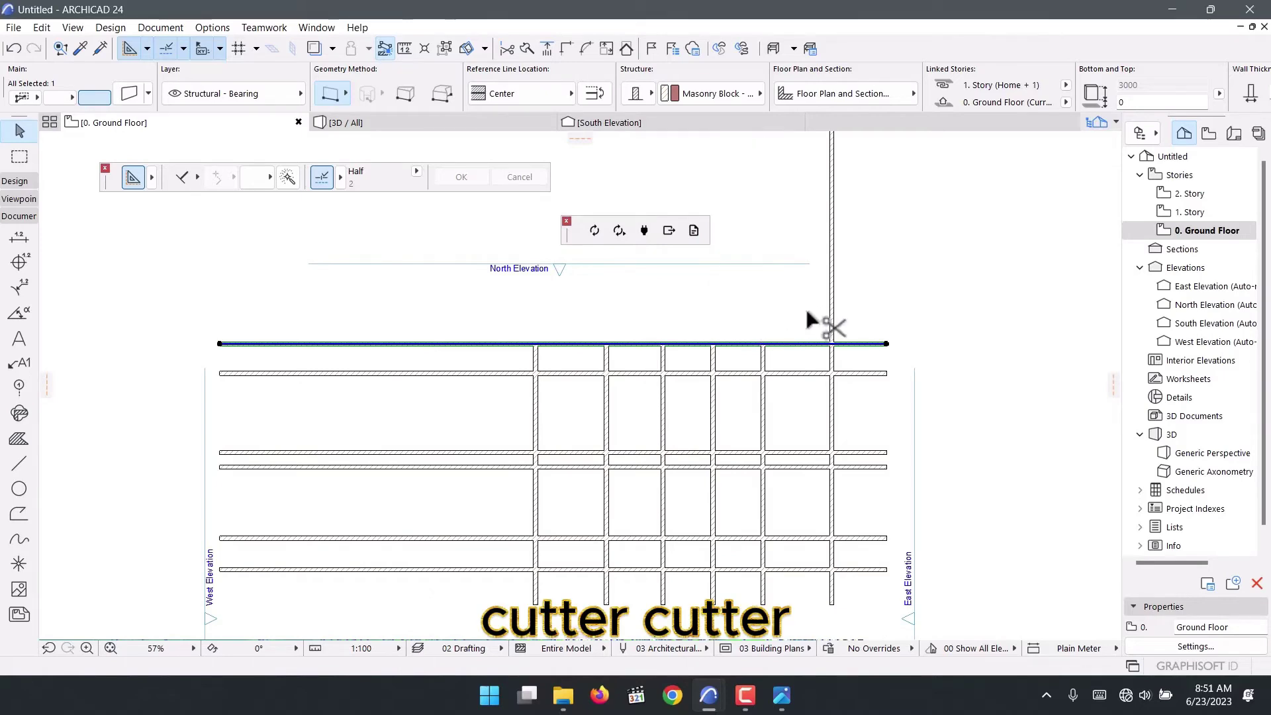
ctrl+click(832, 327)
Remove the three short partitions in the top row
scroll(533, 387, up, 2)
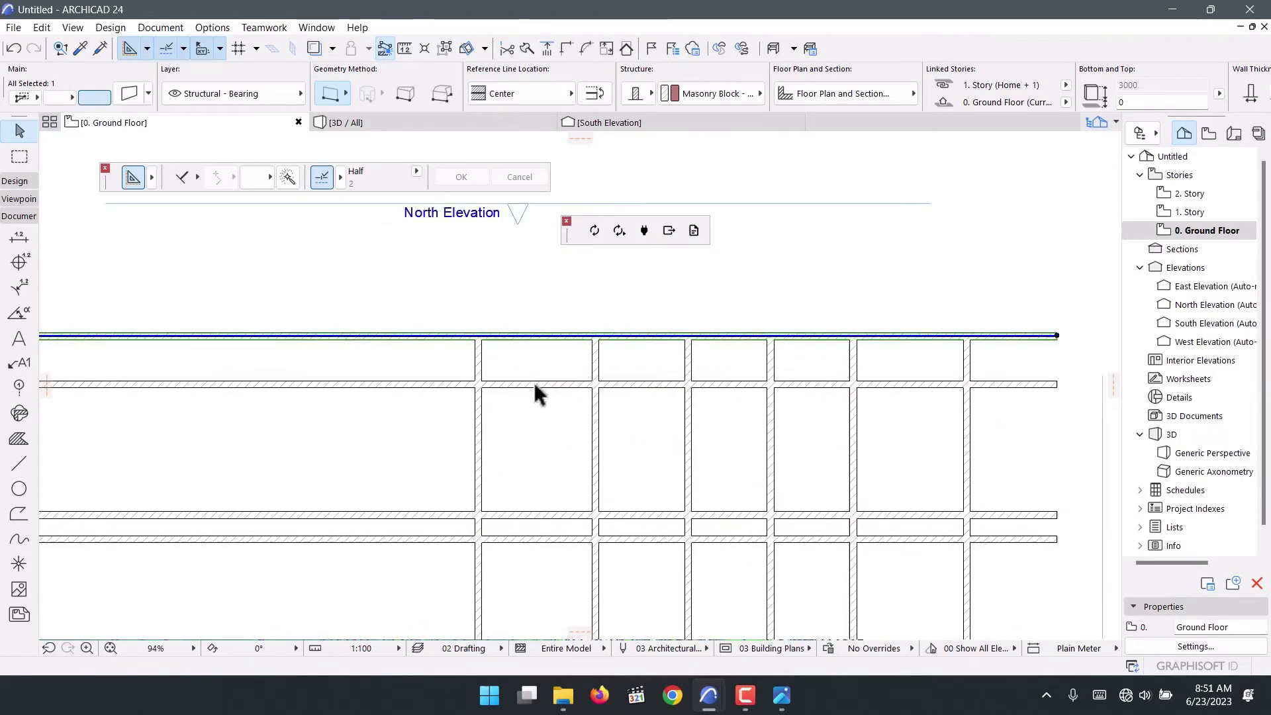
scroll(464, 370, down, 2)
scroll(488, 383, up, 5)
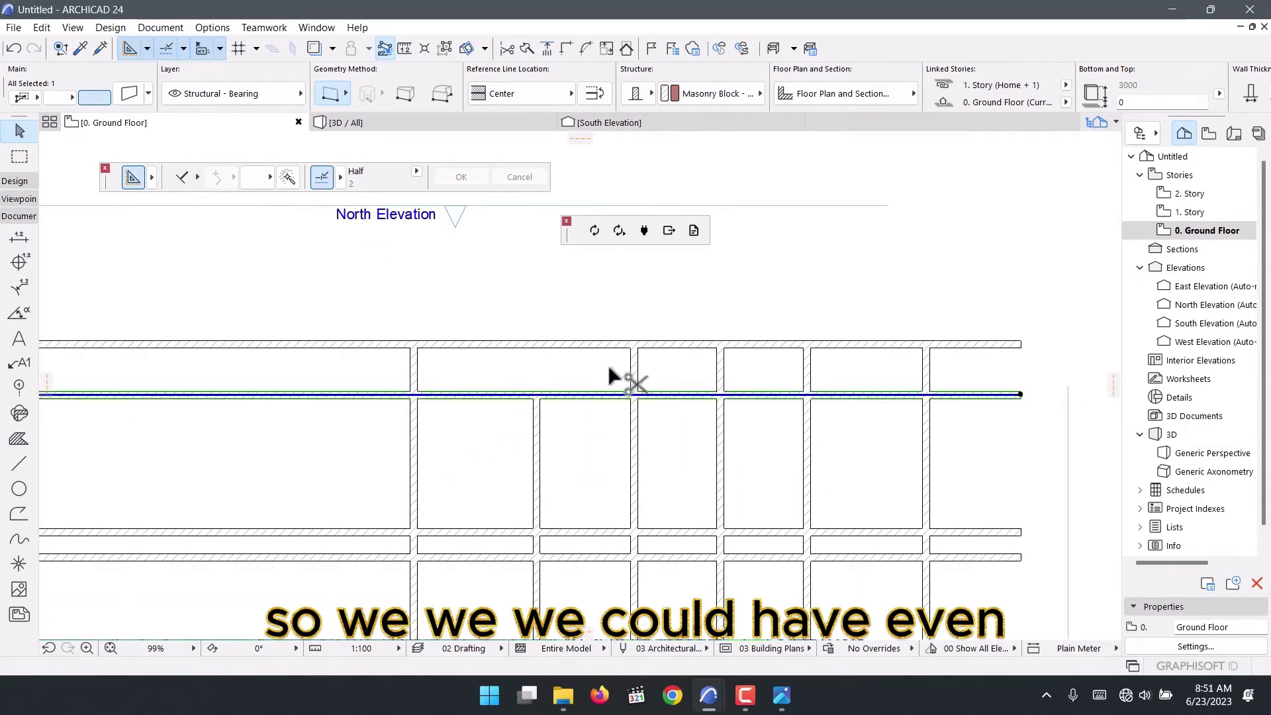
click(634, 370)
click(720, 372)
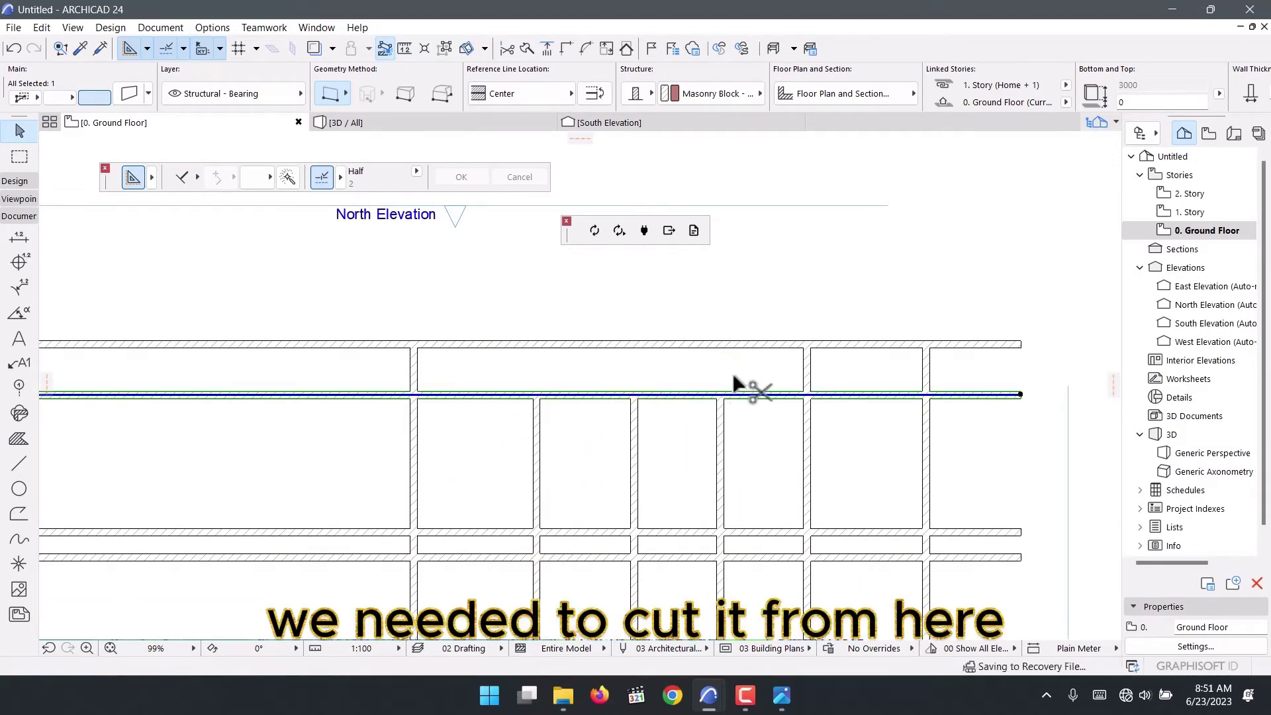
click(809, 369)
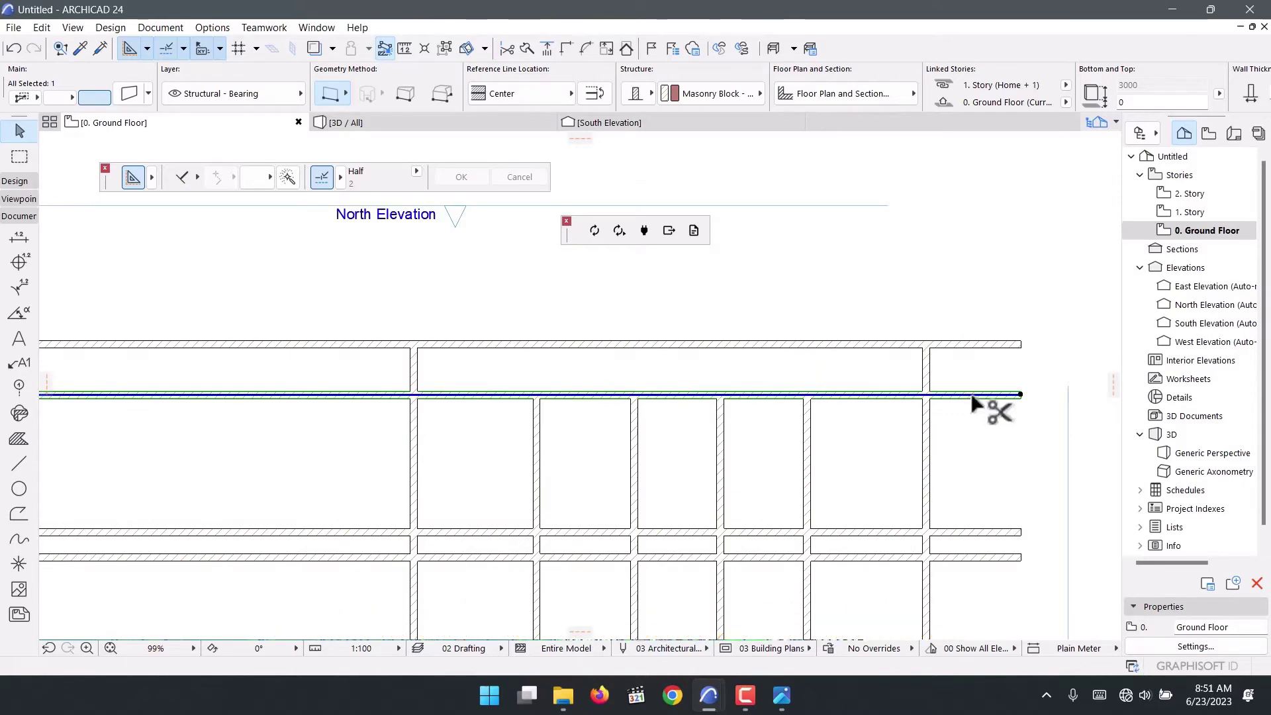
Trim the top wall end and wall stubs projecting past the right-hand wall
scroll(583, 354, down, 3)
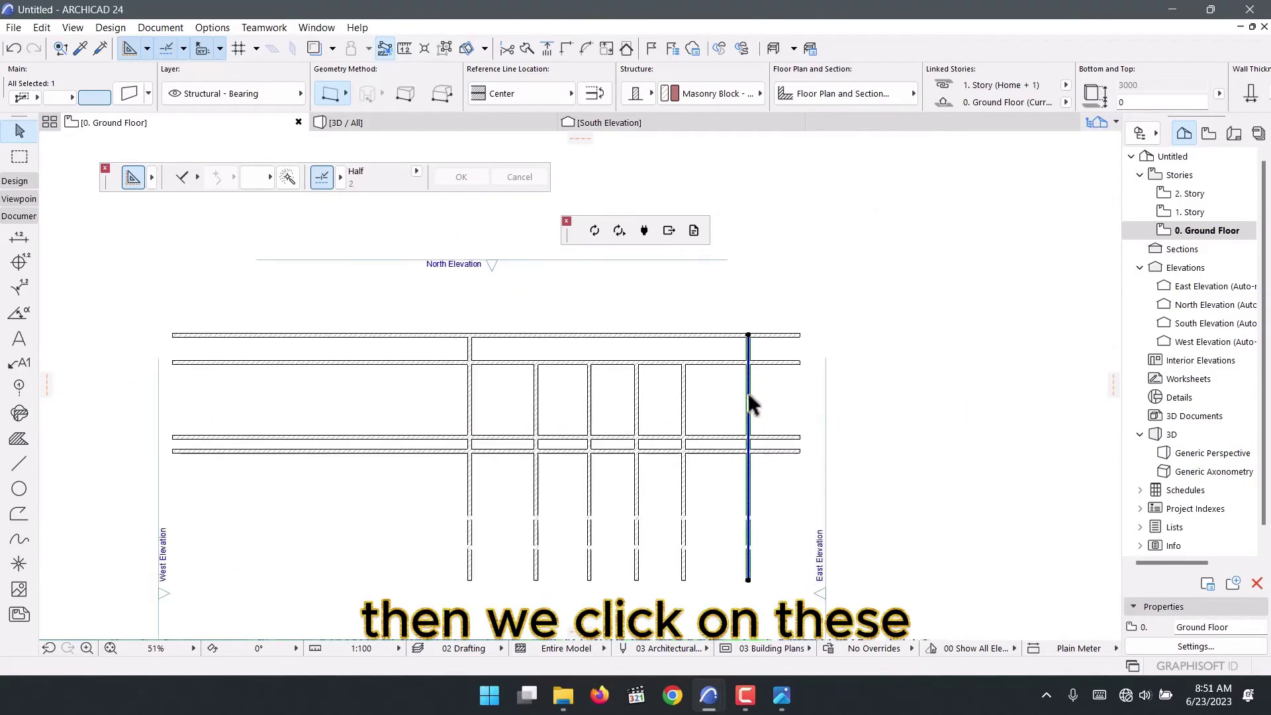
click(779, 348)
click(778, 442)
click(785, 456)
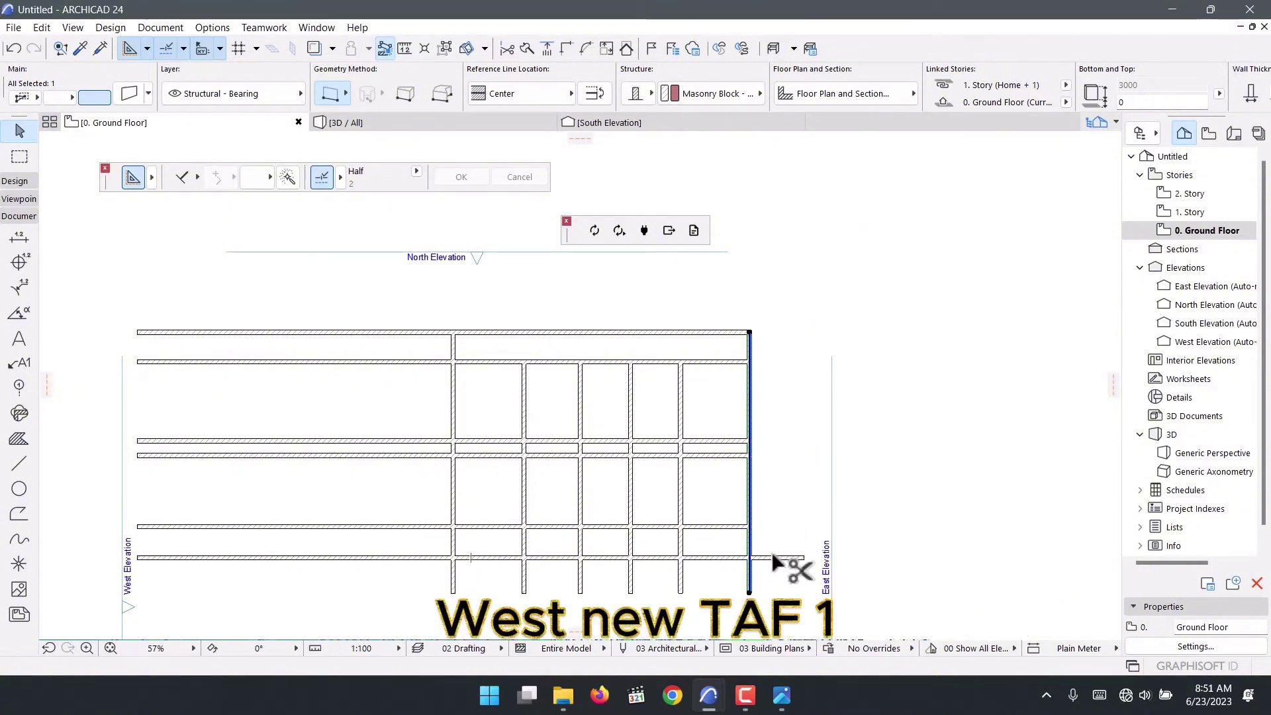
click(788, 561)
Trim the three vertical wall ends hanging below the bottom wall
scroll(705, 569, up, 3)
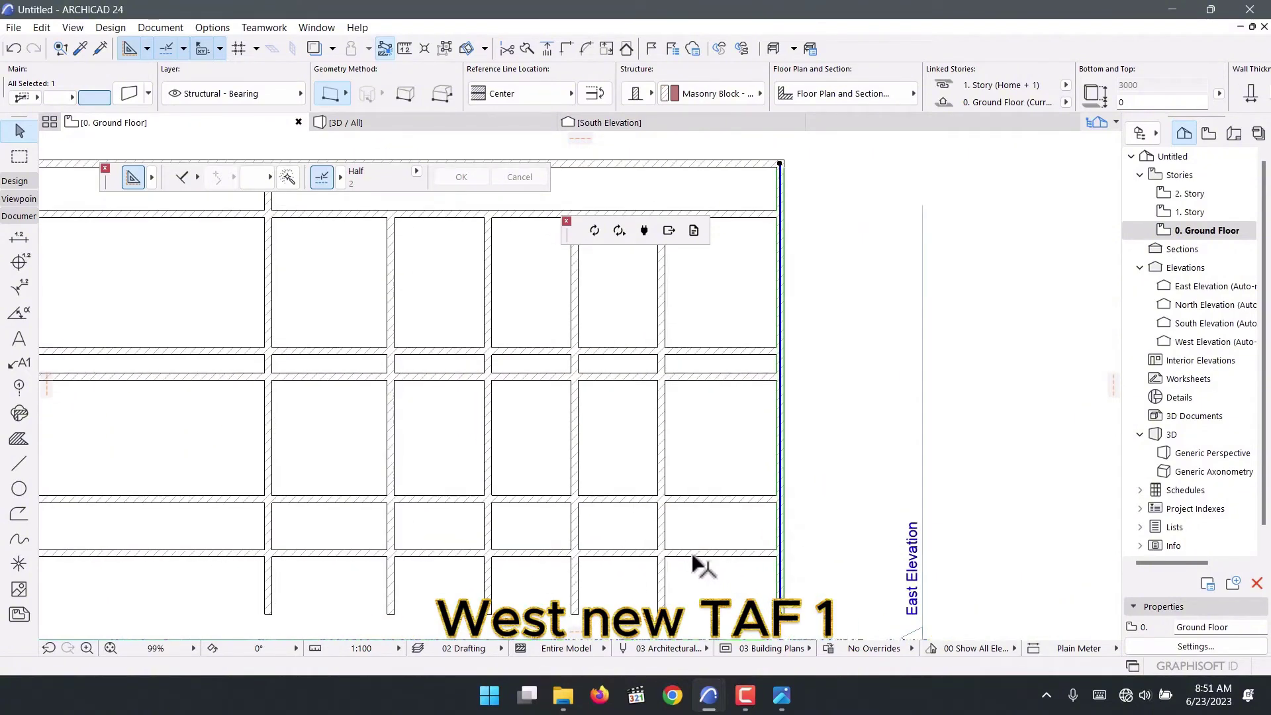
click(661, 582)
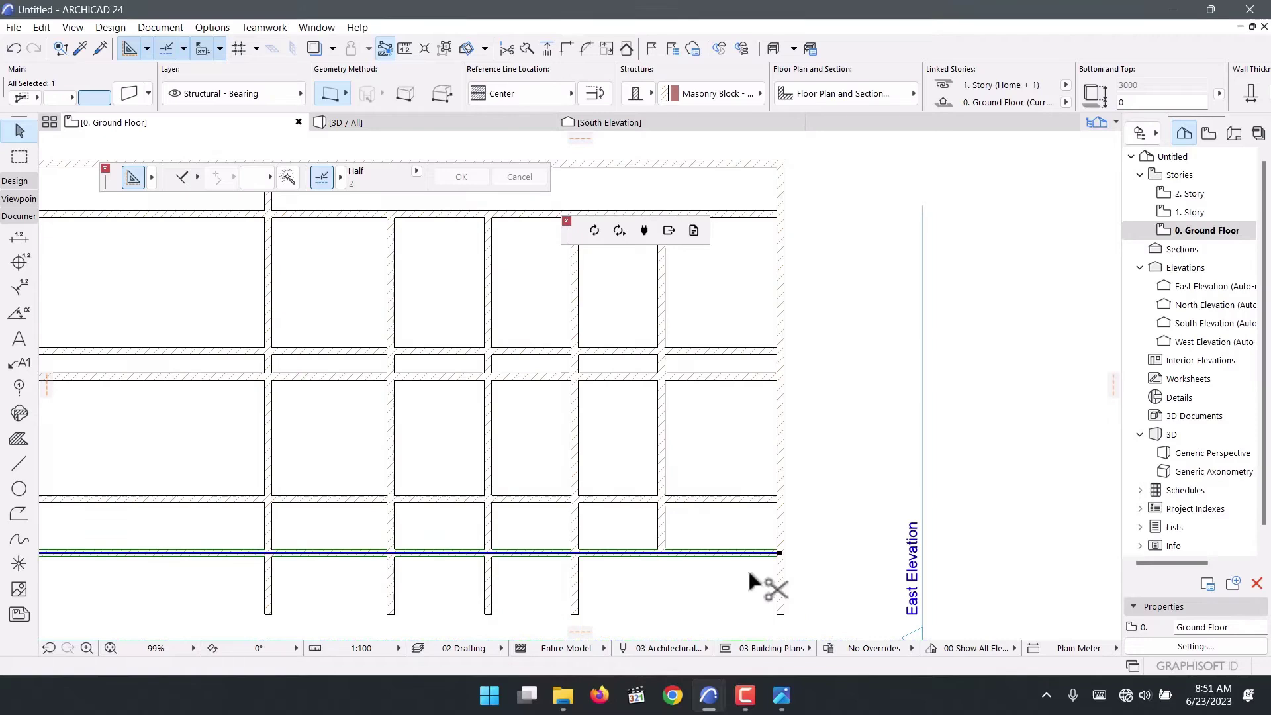
click(574, 584)
click(391, 586)
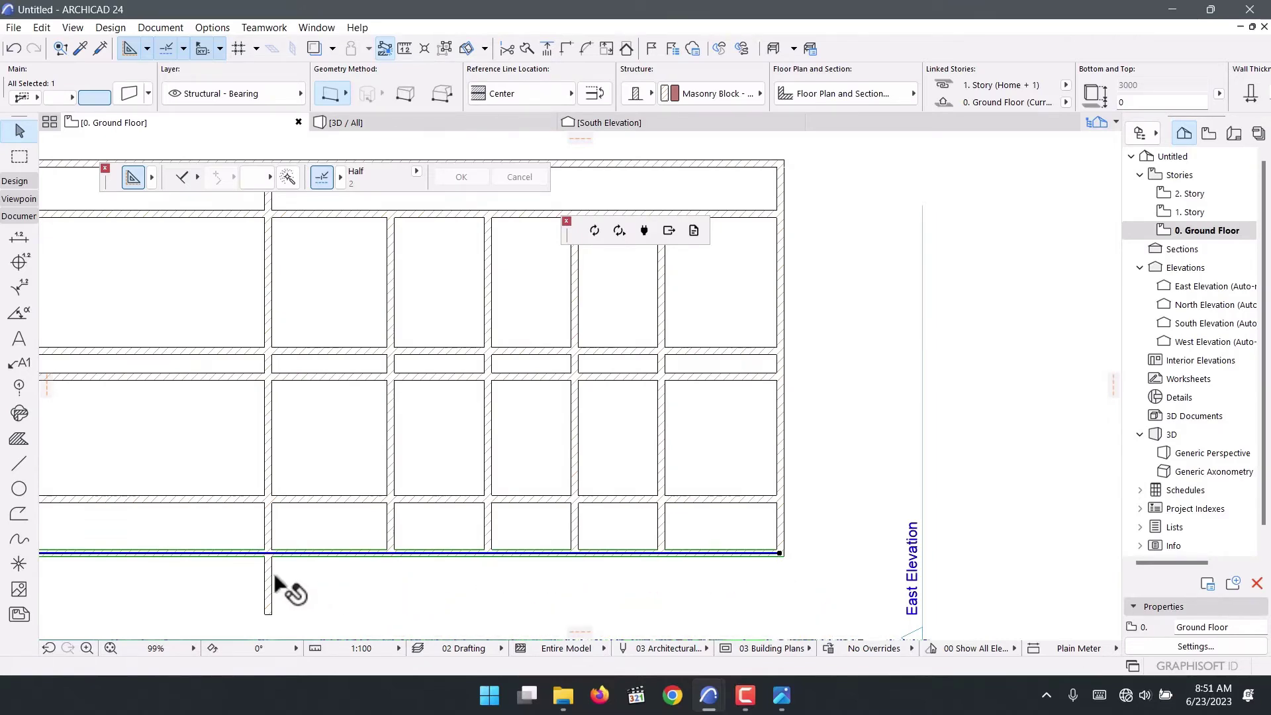
scroll(649, 383, down, 2)
scroll(714, 415, up, 5)
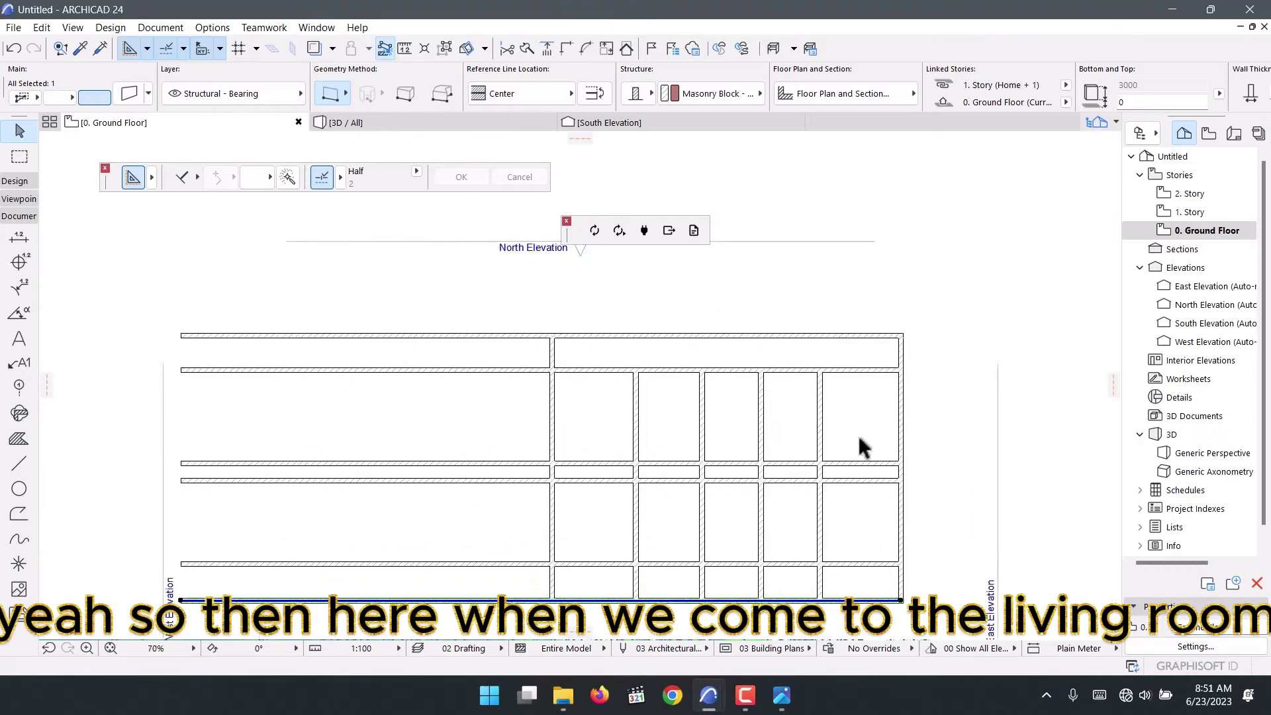
scroll(710, 339, down, 3)
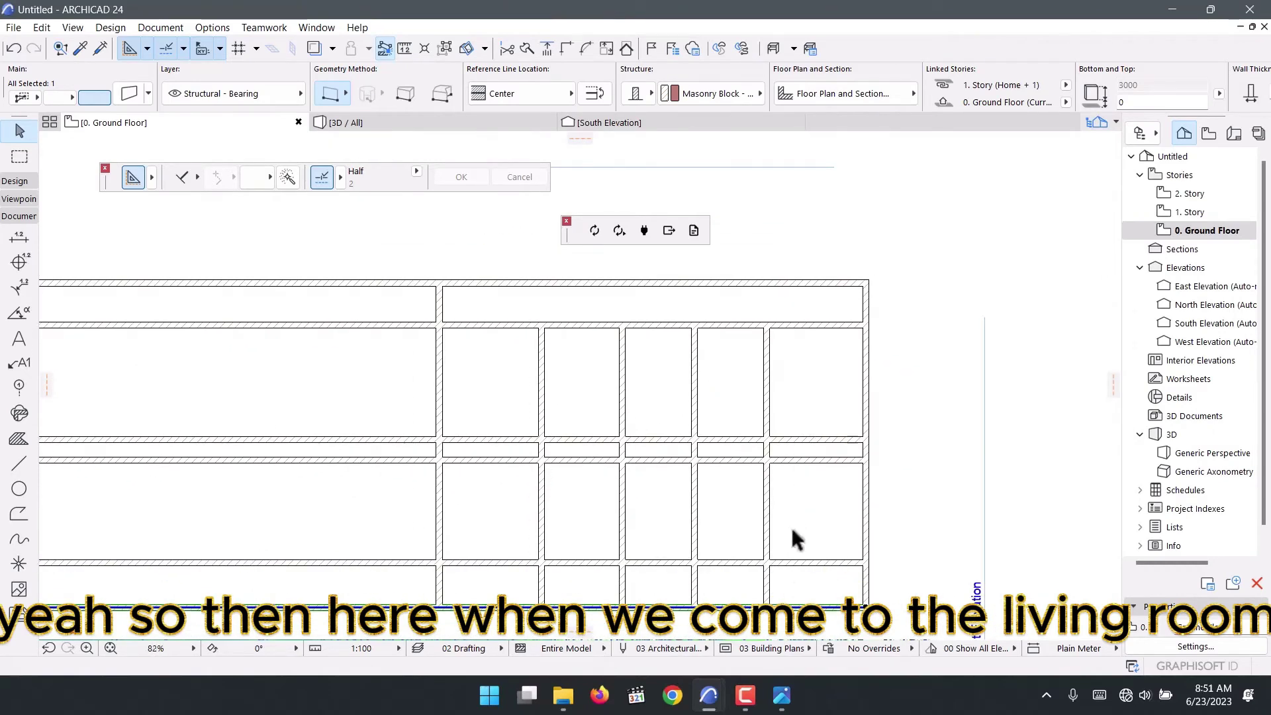
mouse_move(772, 582)
middle_down()
mouse_move(724, 406)
mouse_move(672, 375)
middle_up()
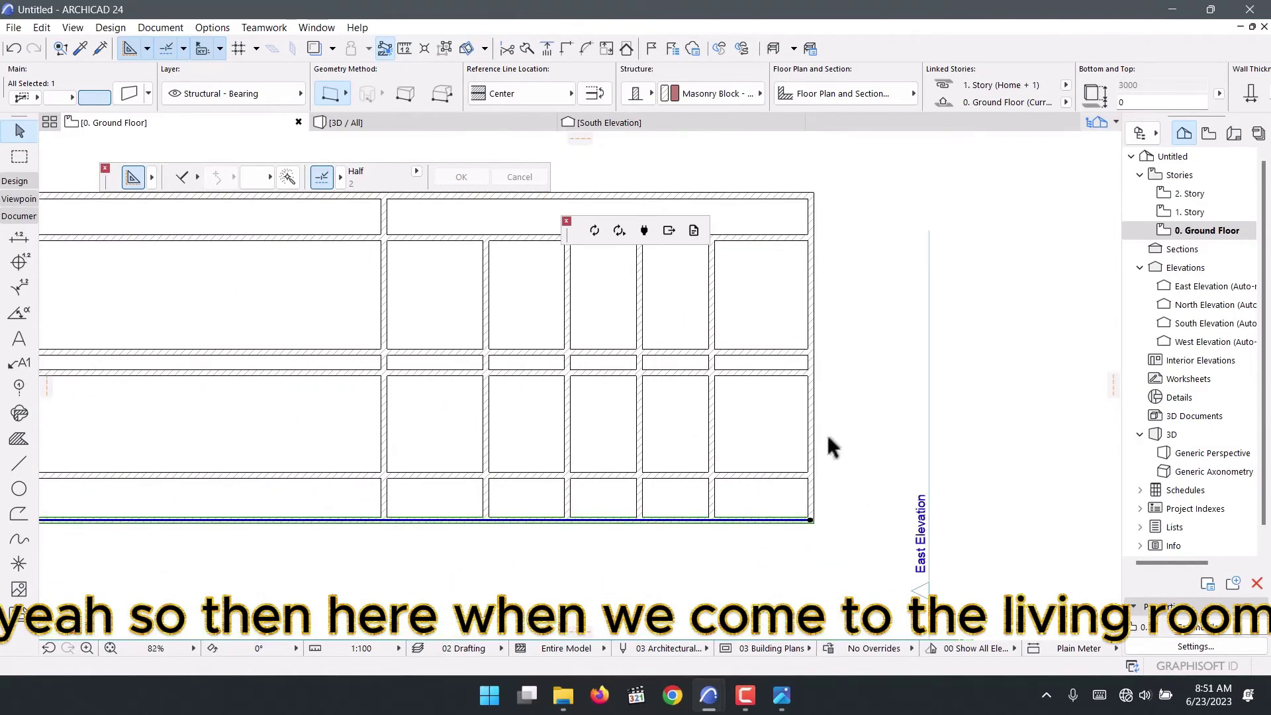
scroll(519, 367, down, 3)
scroll(535, 367, up, 4)
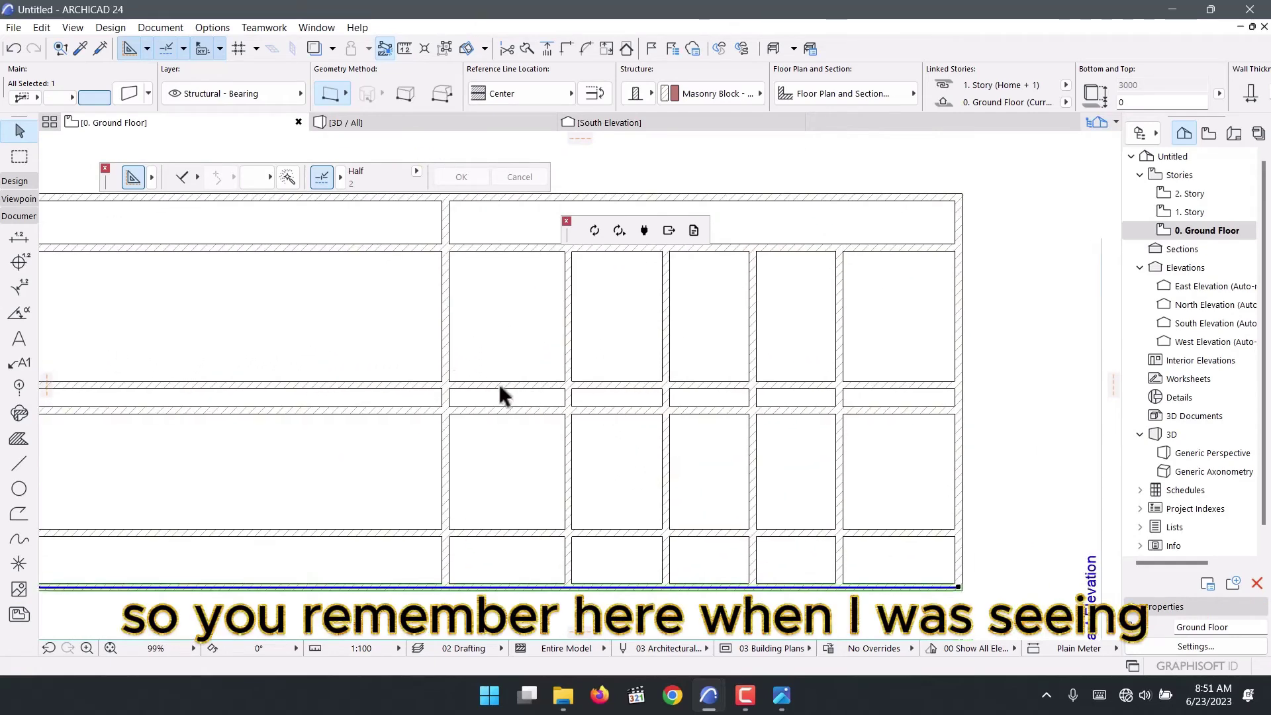
scroll(500, 387, up, 5)
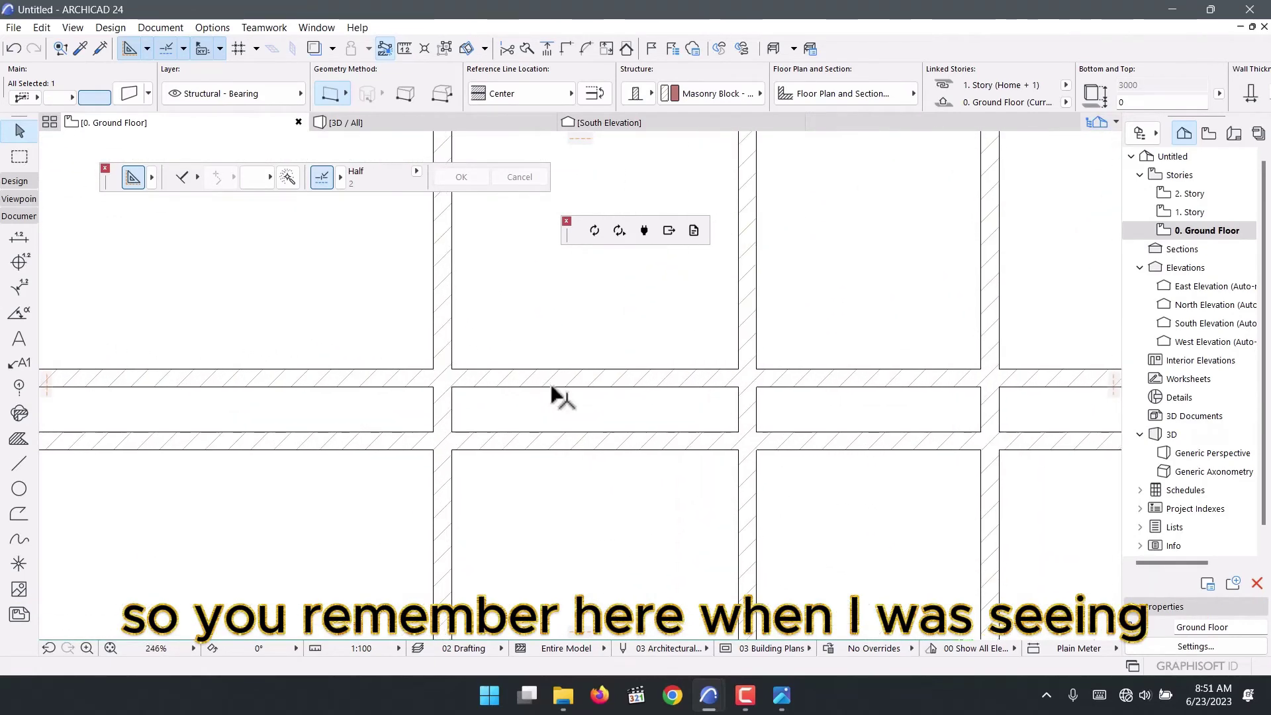
scroll(582, 344, up, 1)
scroll(510, 340, down, 2)
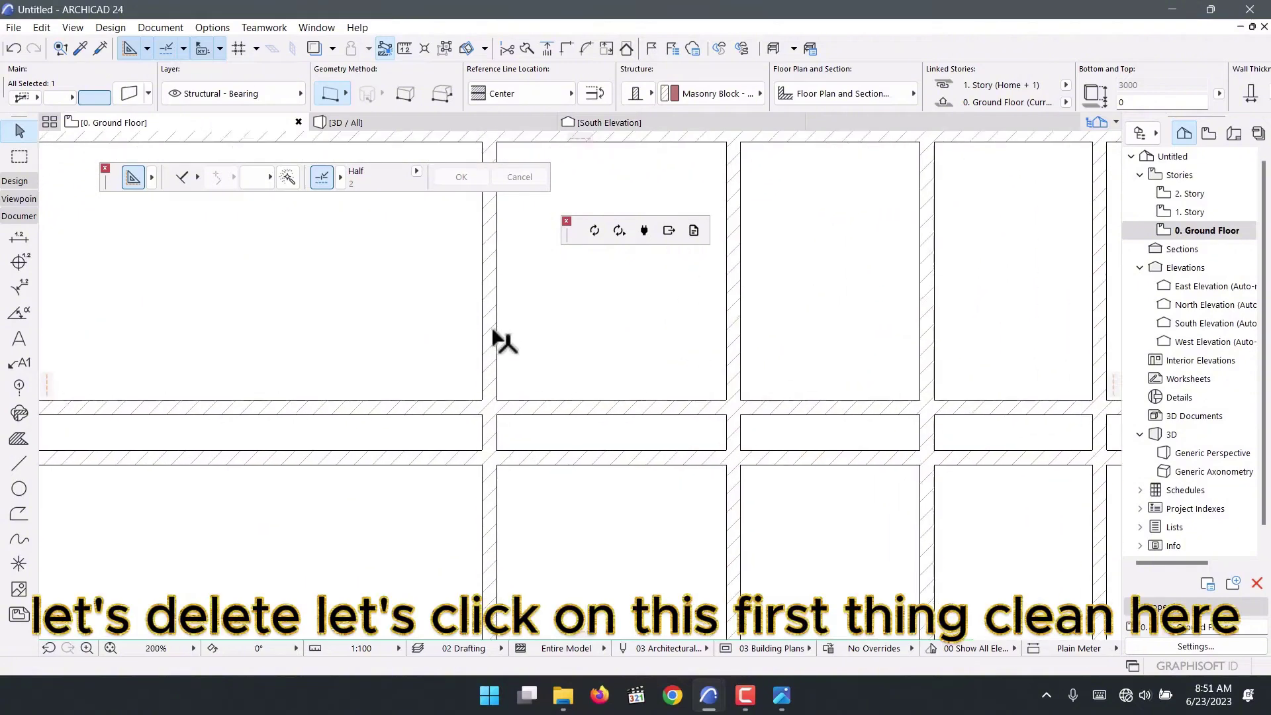
click(484, 358)
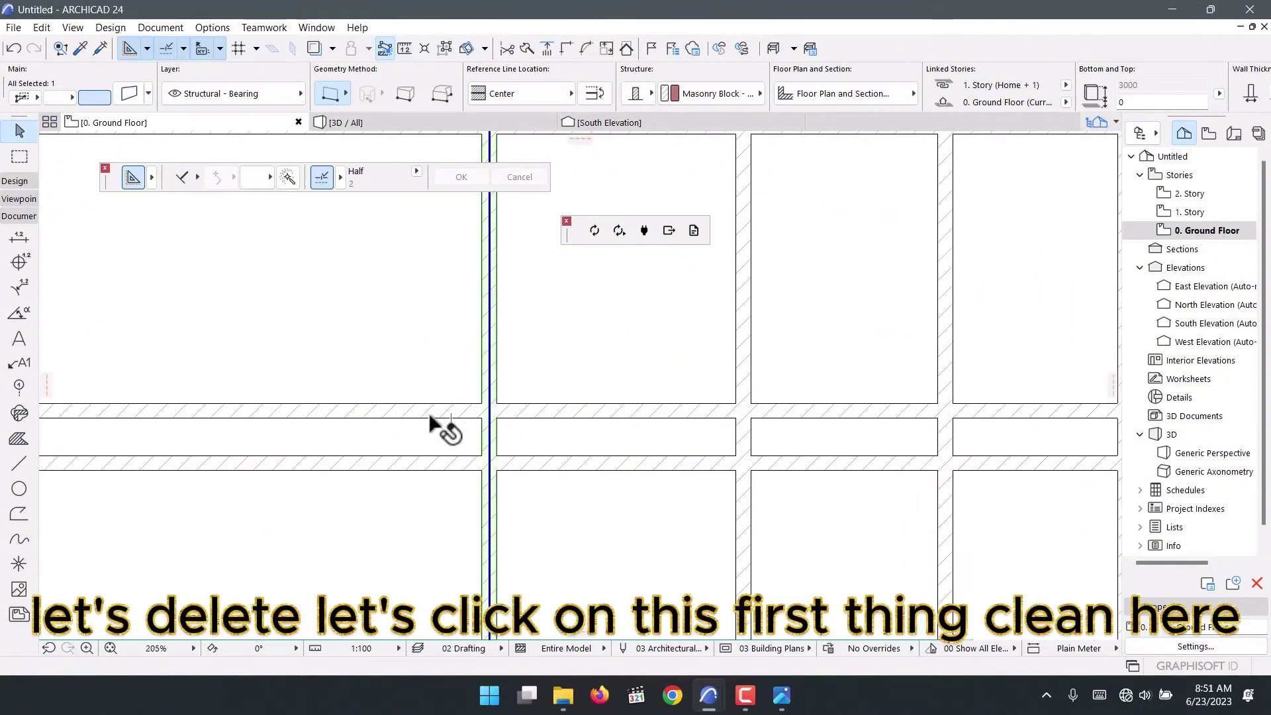
Trim the vertical piece below the left horizontal wall and the horizontal wall right of the upper vertical wall
scroll(427, 457, down, 7)
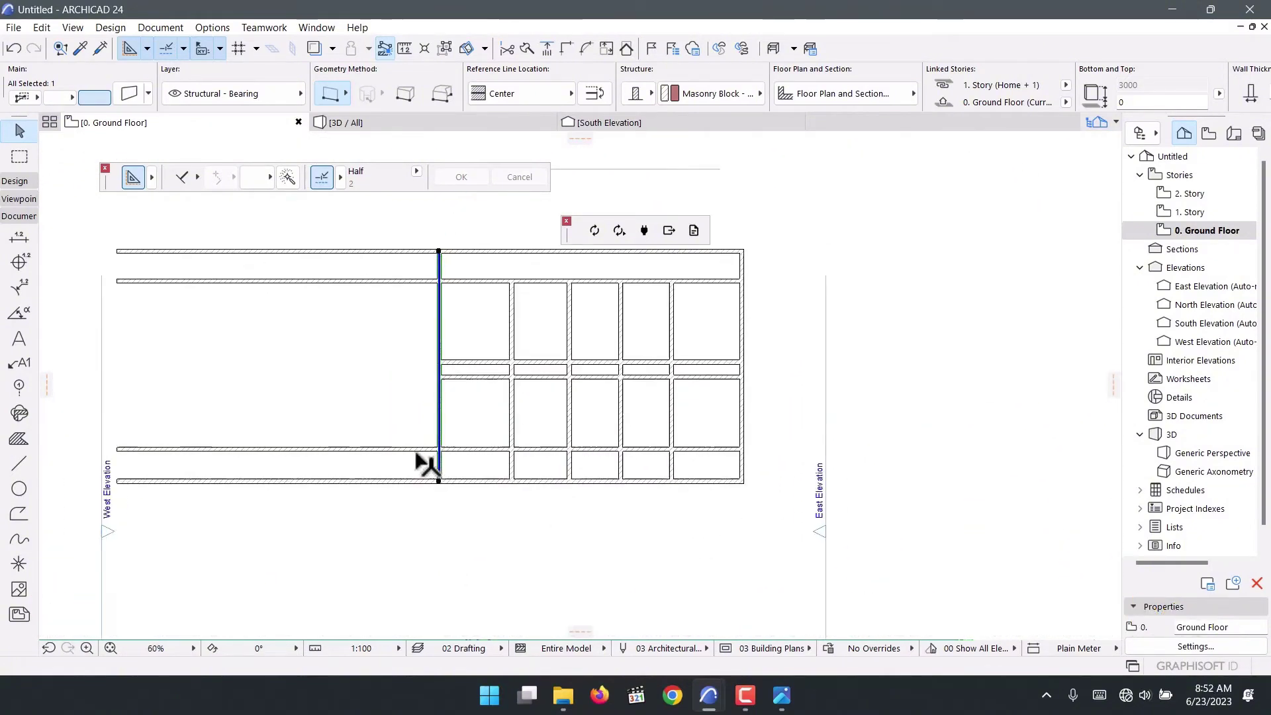
scroll(415, 456, up, 2)
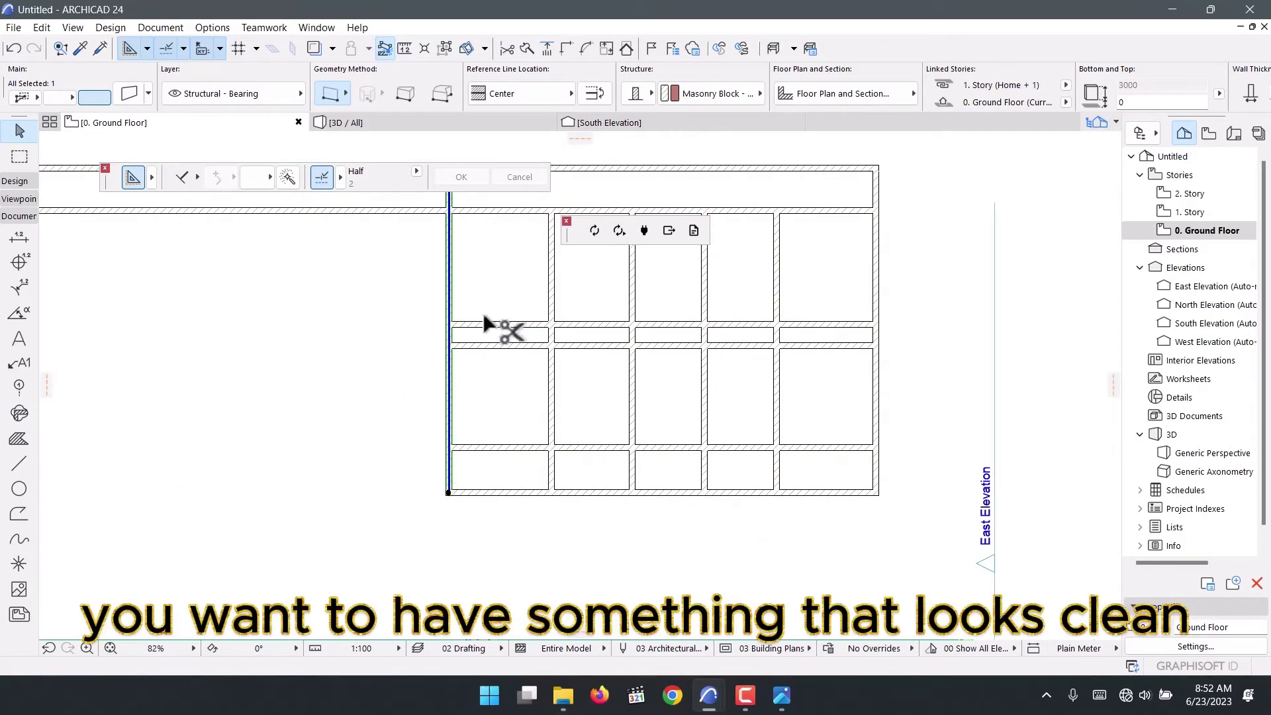
scroll(482, 358, up, 3)
click(466, 369)
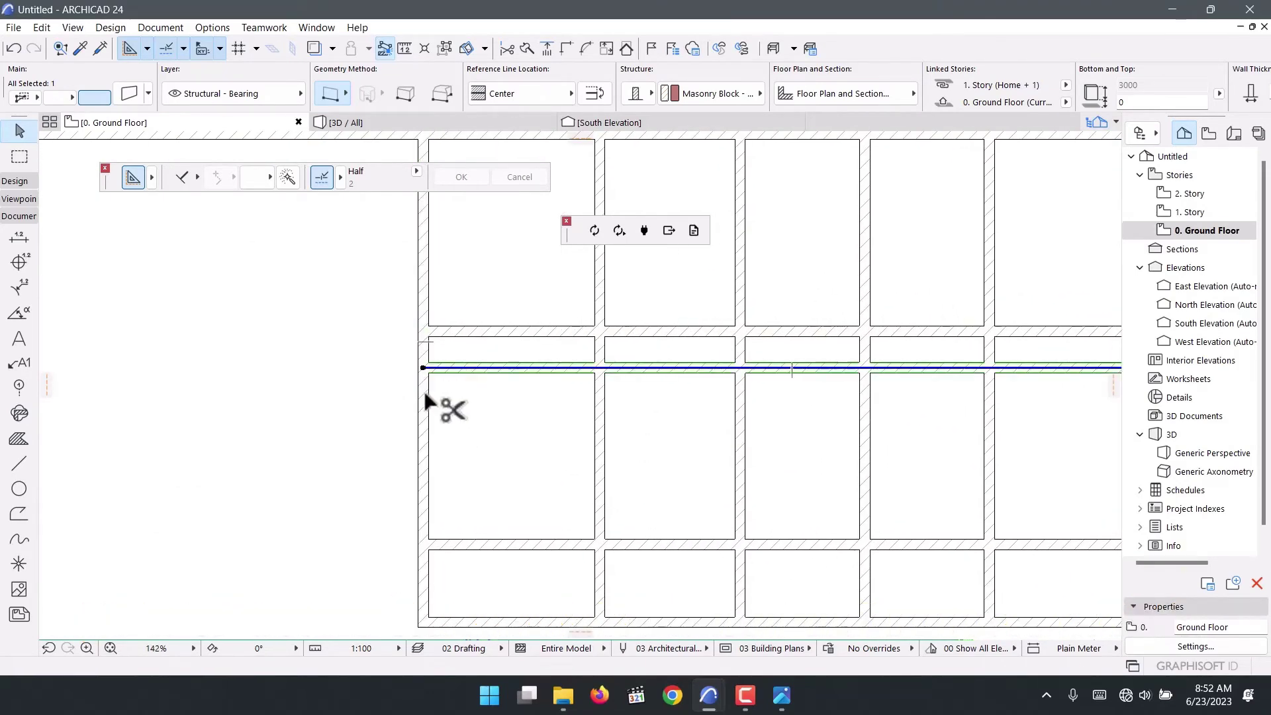
scroll(480, 406, down, 4)
scroll(517, 408, down, 1)
scroll(540, 412, up, 4)
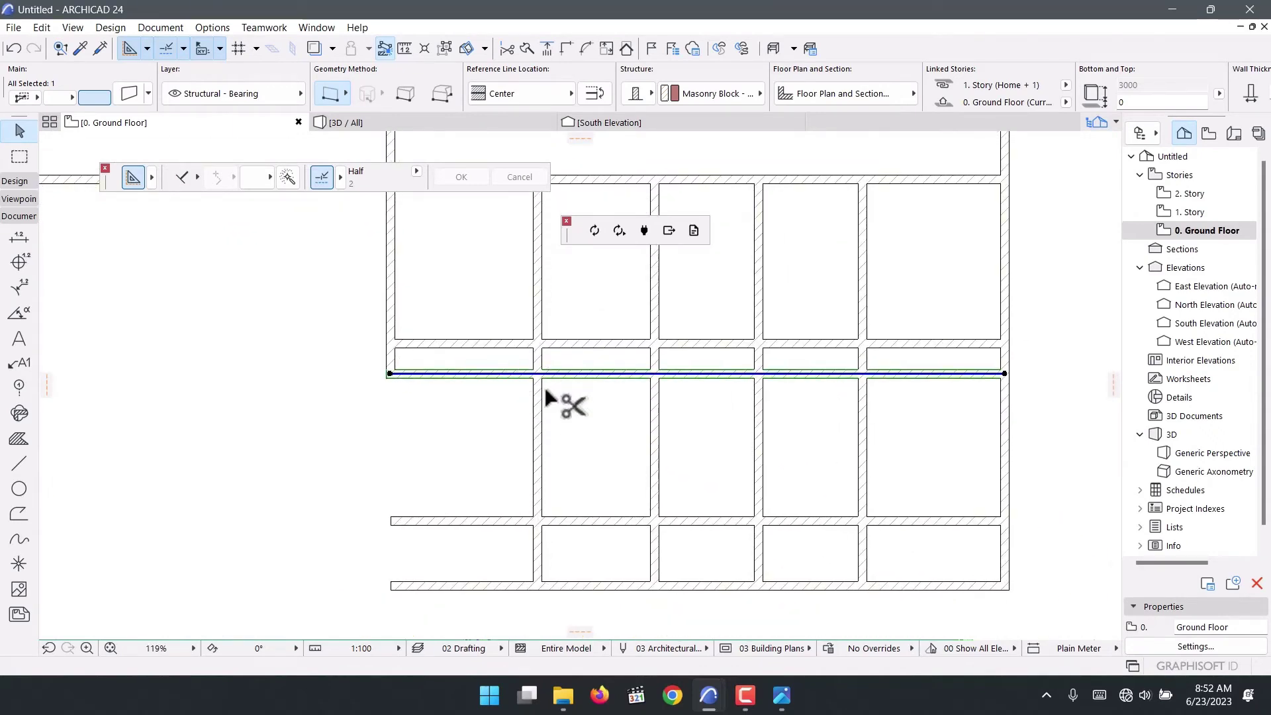
ctrl+click(539, 398)
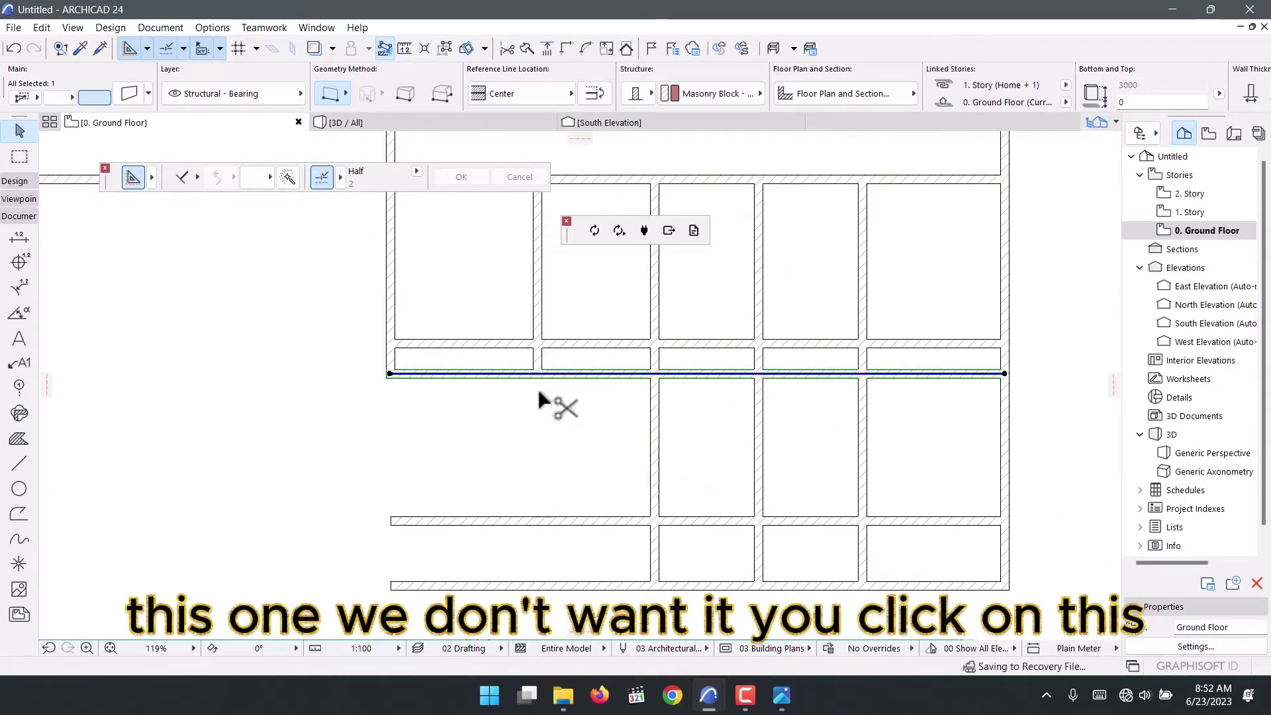
click(540, 318)
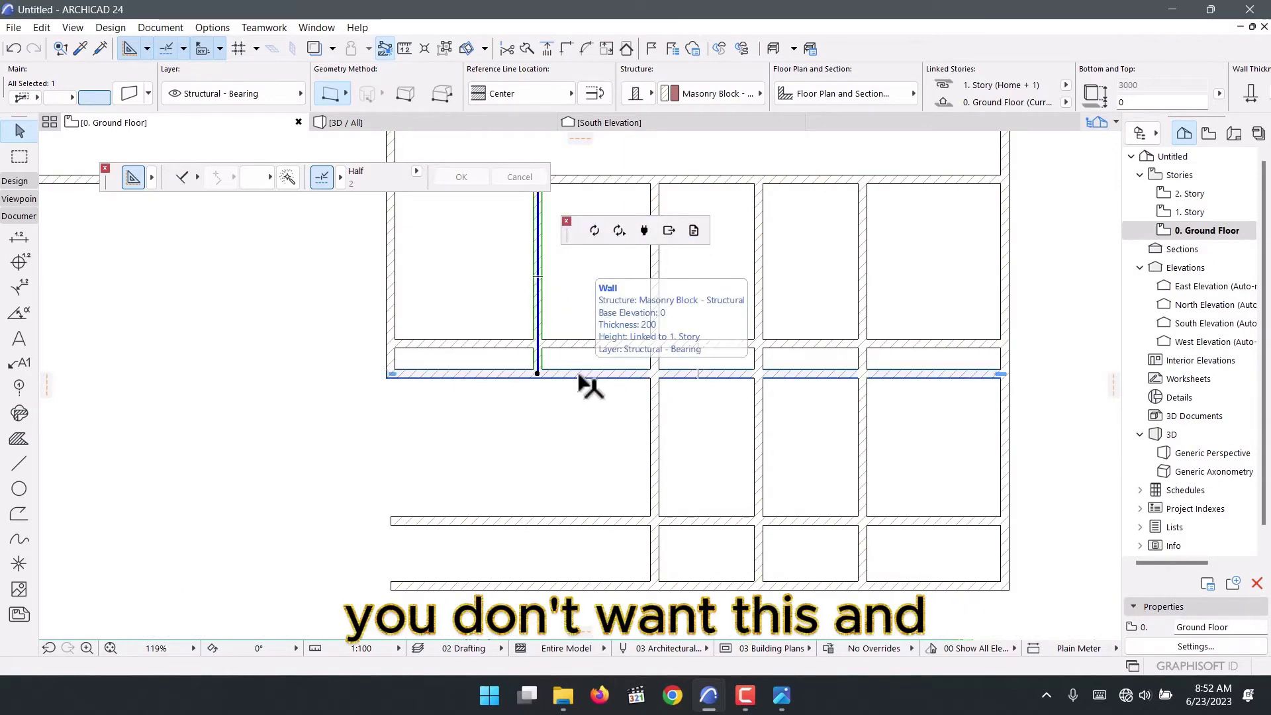
ctrl+click(580, 374)
Trim two vertical wall pieces below the long horizontal wall
scroll(556, 369, down, 3)
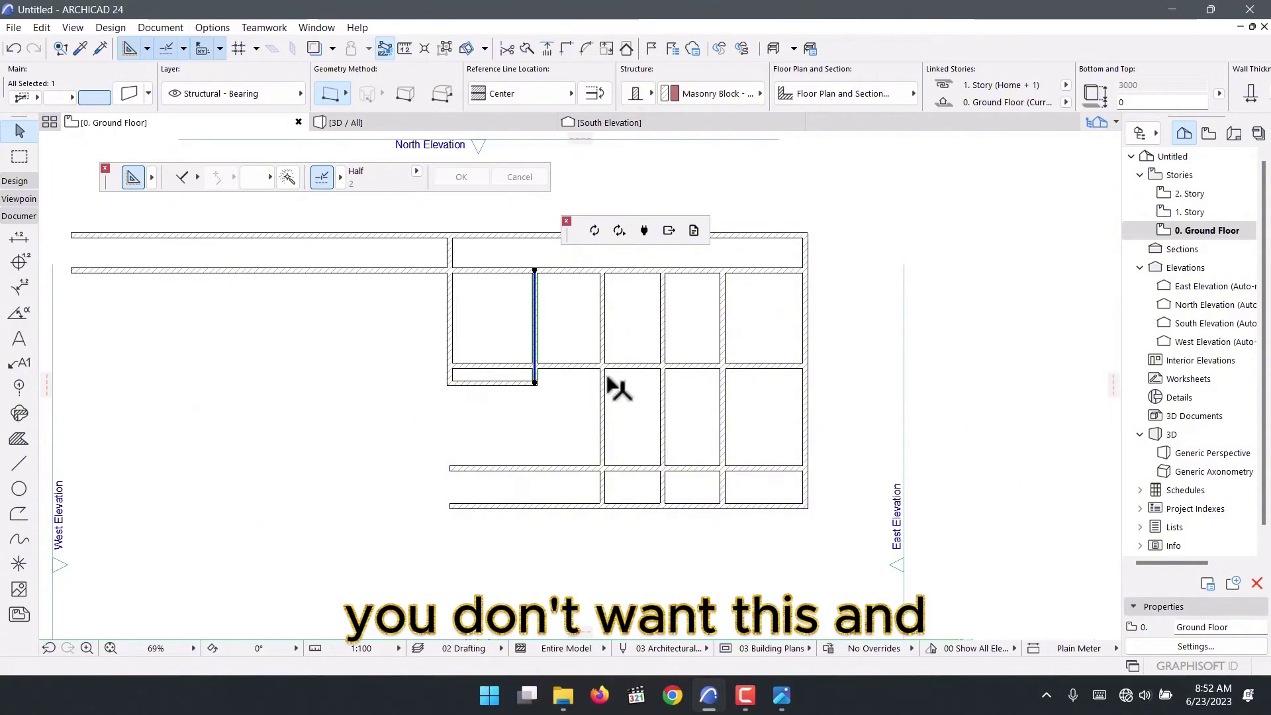
scroll(609, 380, up, 2)
scroll(612, 384, down, 2)
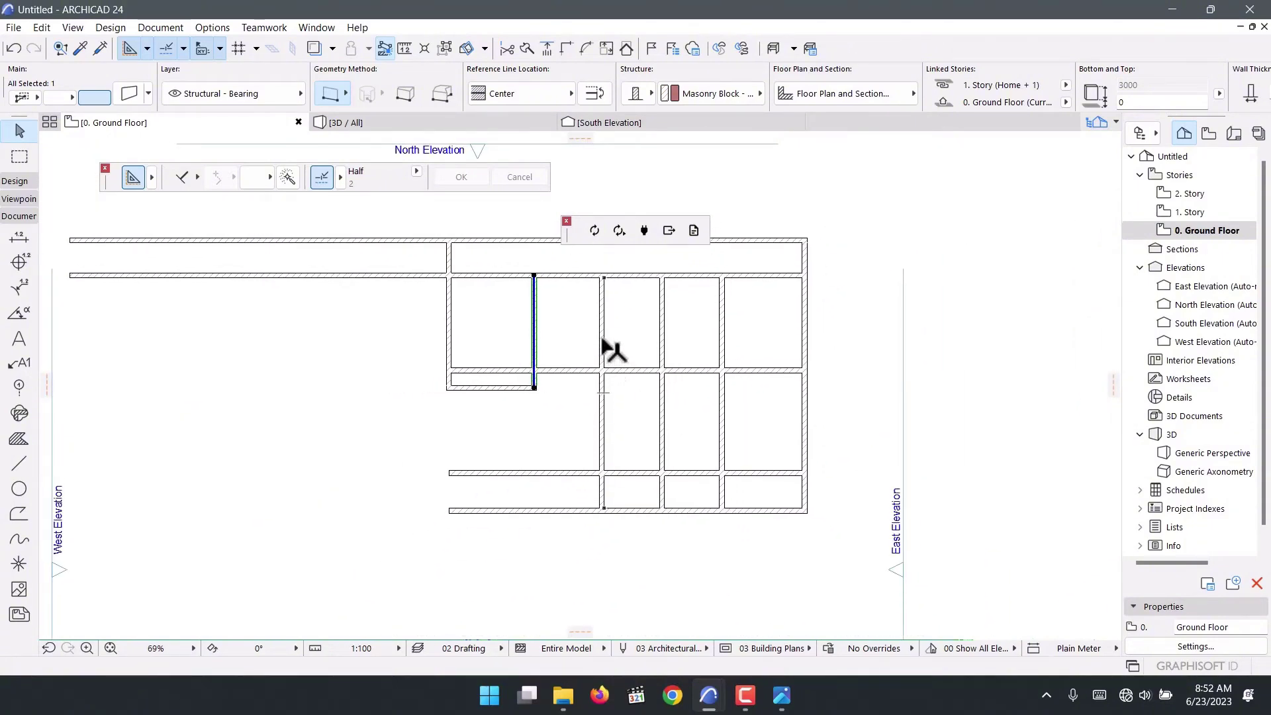
scroll(583, 295, up, 2)
scroll(554, 392, down, 2)
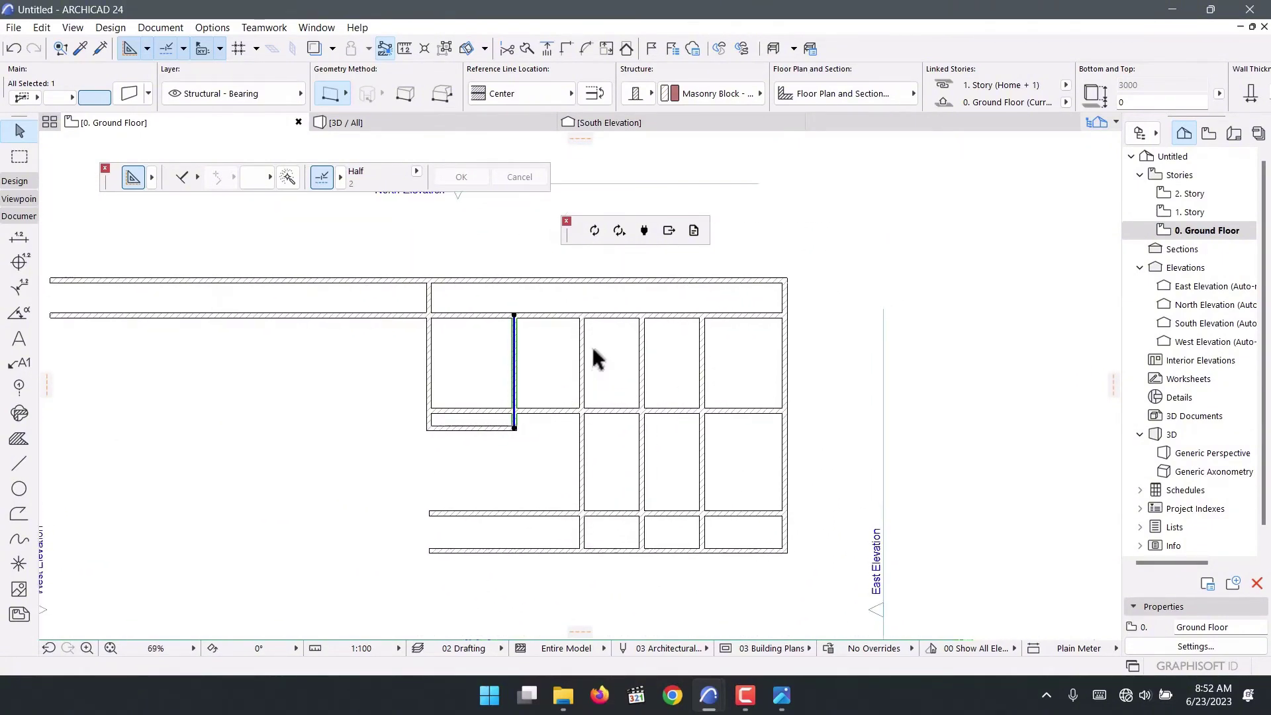
scroll(593, 351, up, 1)
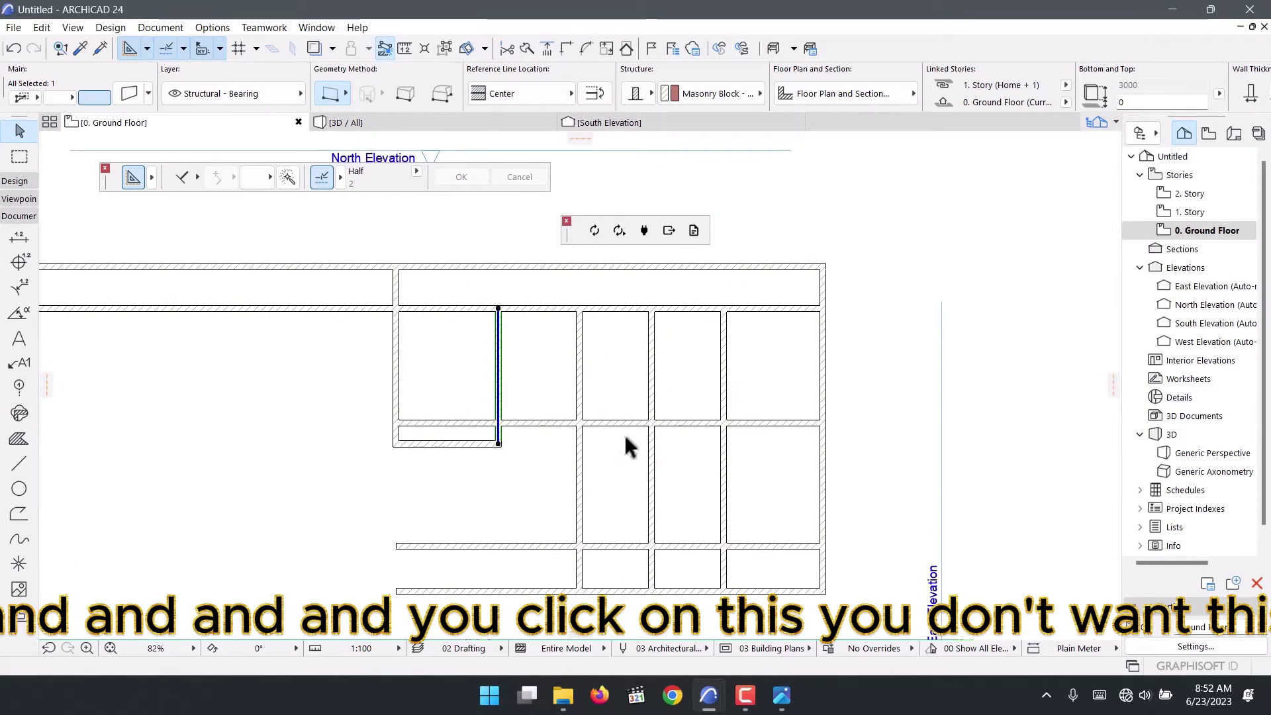
scroll(589, 446, up, 2)
click(589, 415)
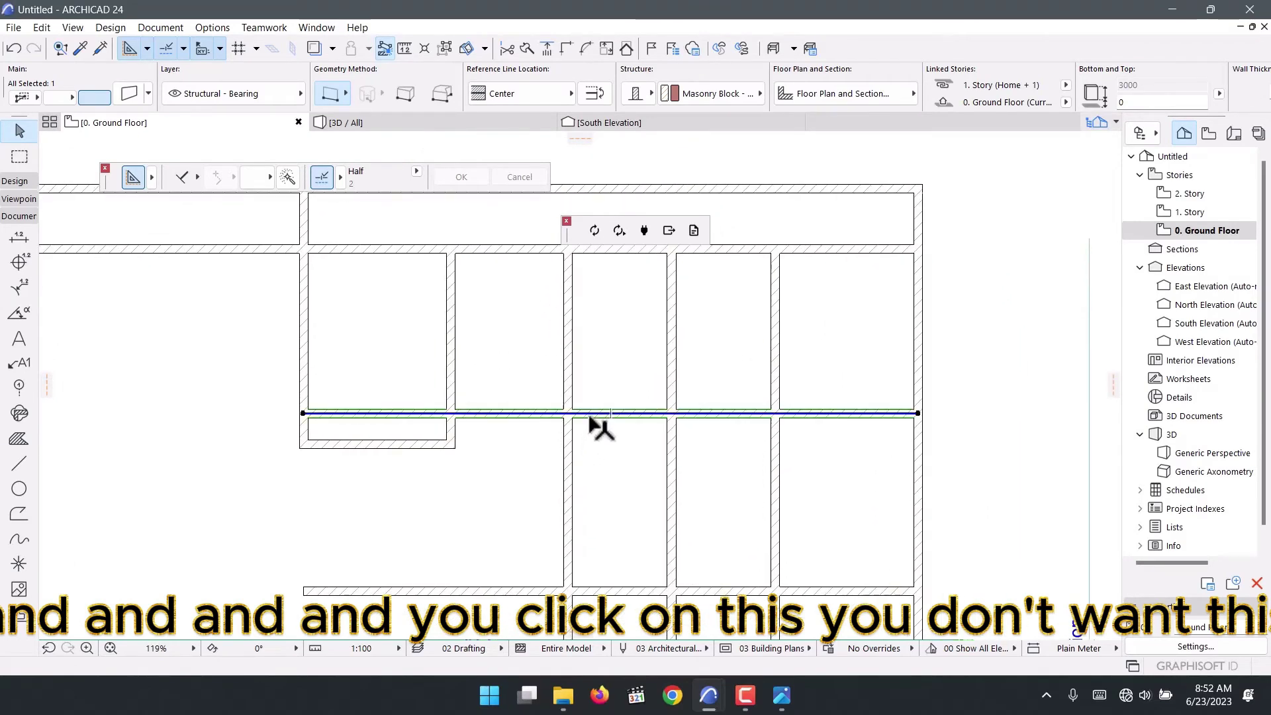
ctrl+click(567, 456)
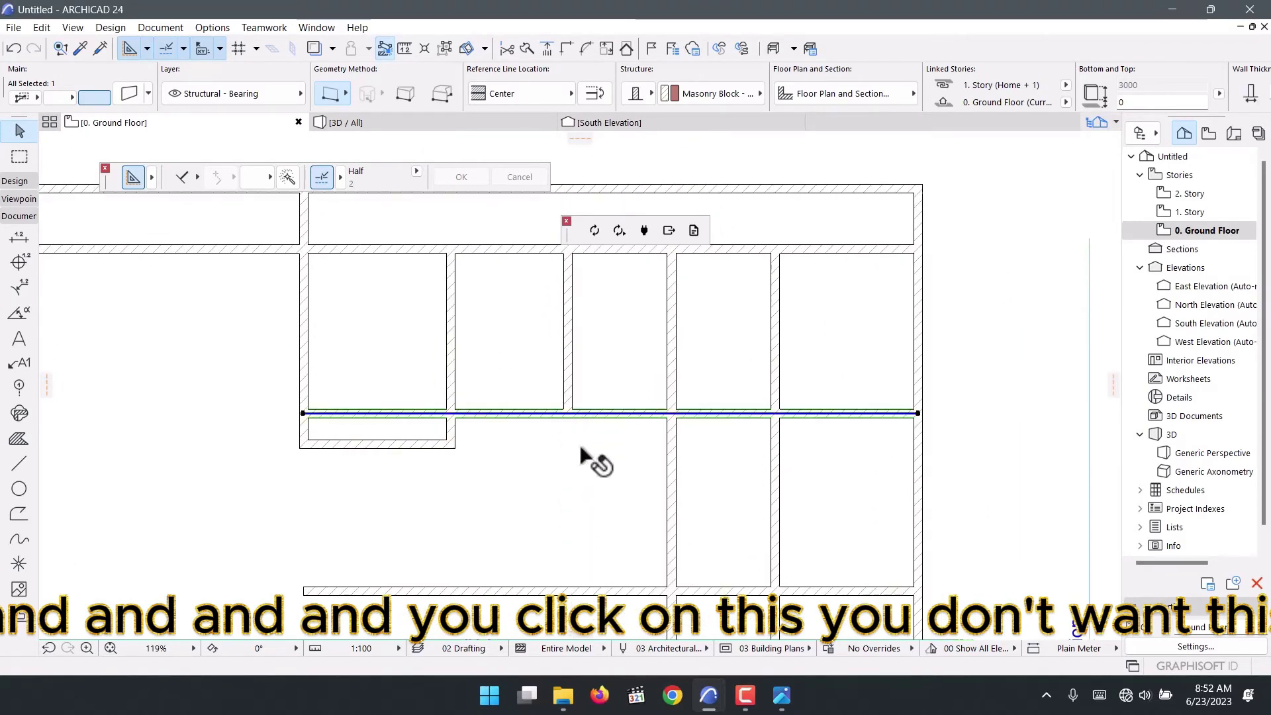
ctrl+click(670, 457)
scroll(590, 284, down, 3)
scroll(669, 439, up, 2)
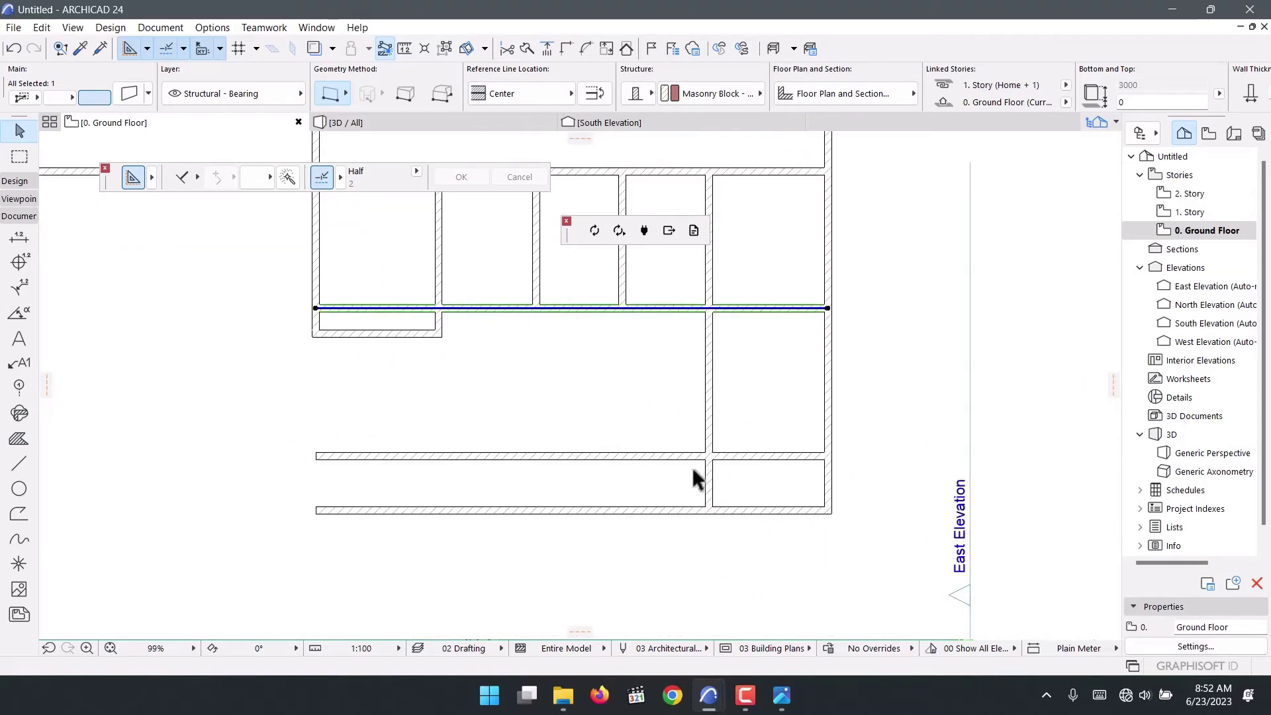
Open the recessed porch by trimming the horizontal and bottom walls left of the right wing
click(708, 446)
ctrl+click(685, 456)
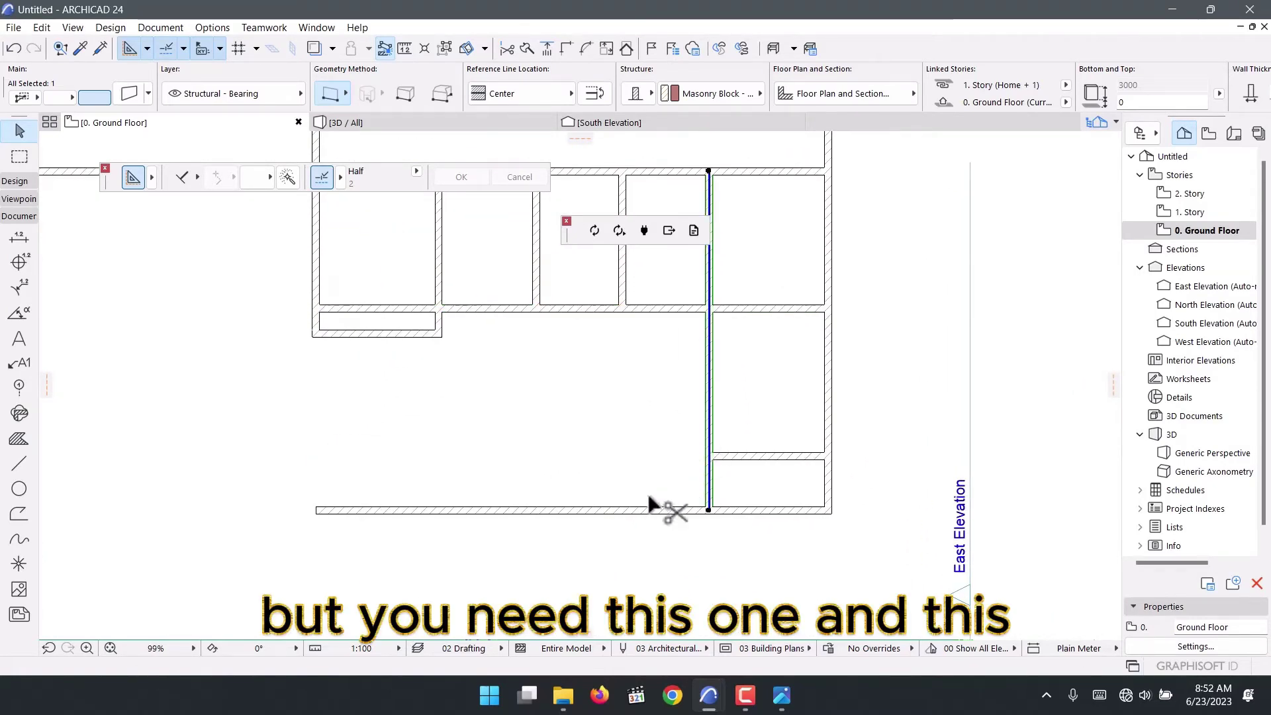
ctrl+click(655, 511)
scroll(673, 464, down, 3)
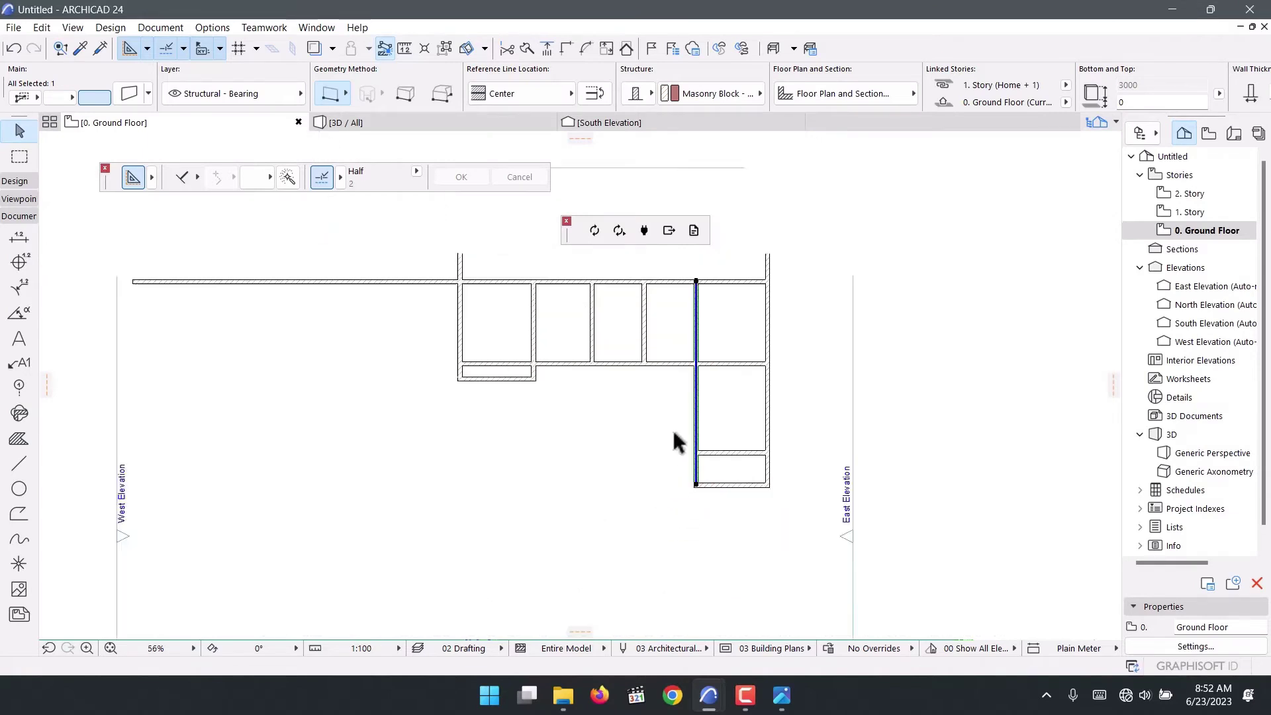
scroll(688, 371, up, 2)
scroll(676, 379, up, 1)
Trim the horizontal wall segment right of the partition between the top rooms
click(674, 388)
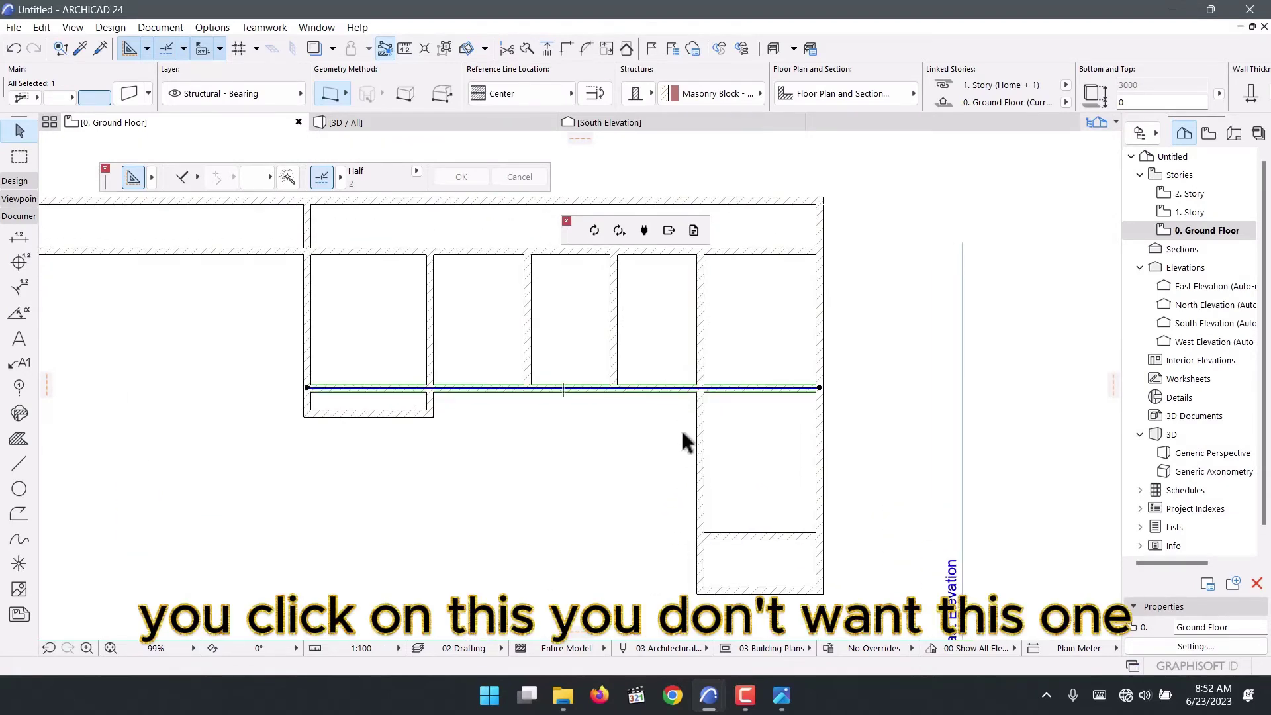
scroll(706, 361, down, 3)
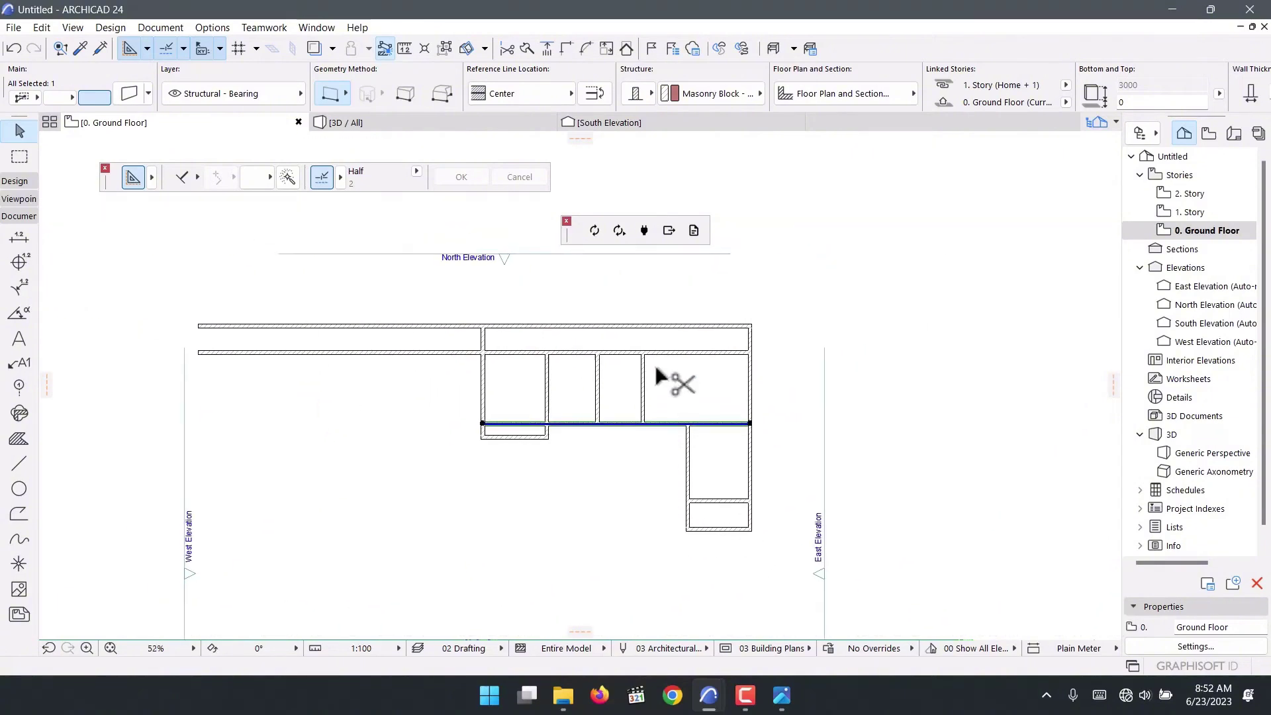
scroll(674, 375, up, 3)
click(629, 368)
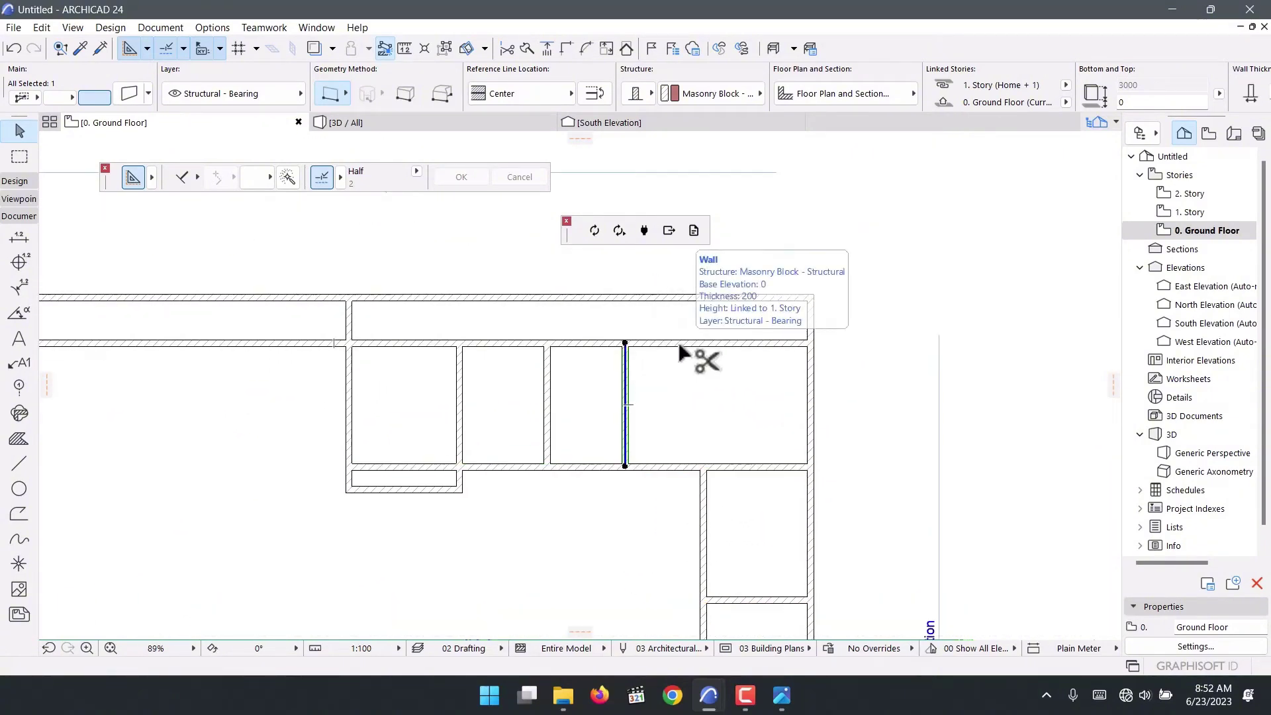
ctrl+click(680, 345)
click(630, 384)
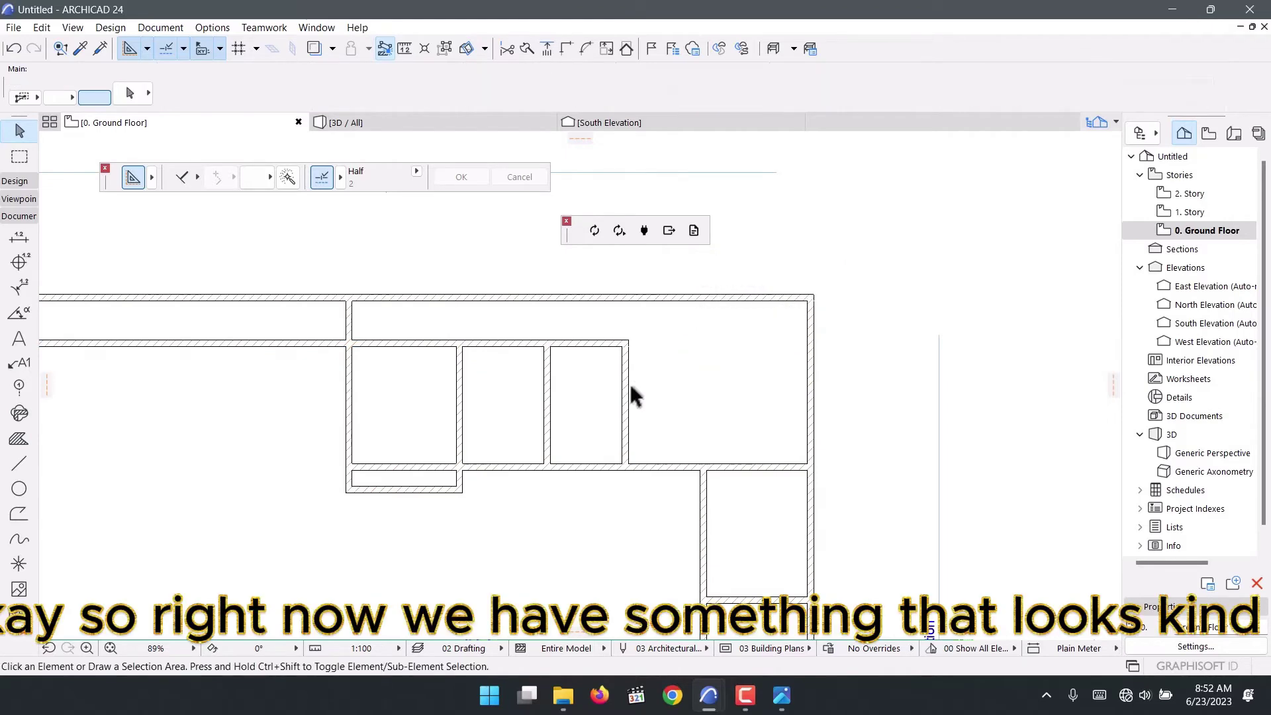
Trim the two horizontal wall ends sticking out left of the top-left room
scroll(578, 454, down, 3)
scroll(449, 272, up, 3)
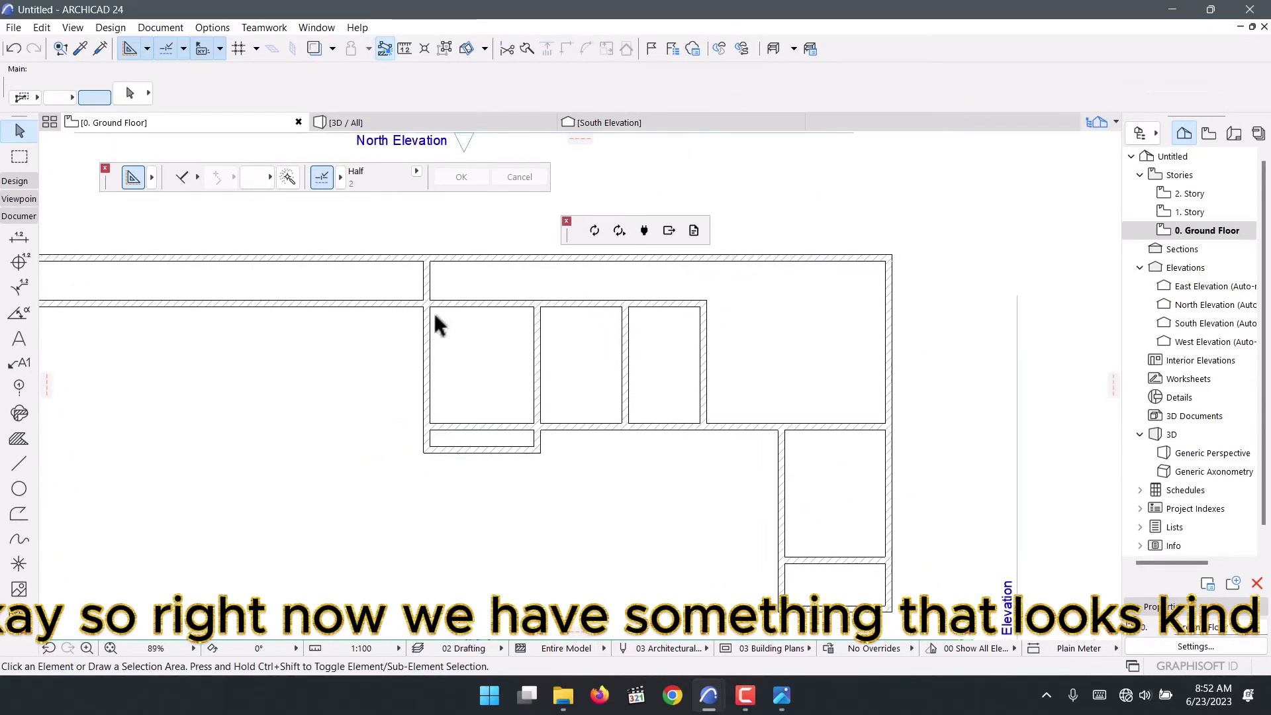
click(425, 317)
ctrl+click(404, 306)
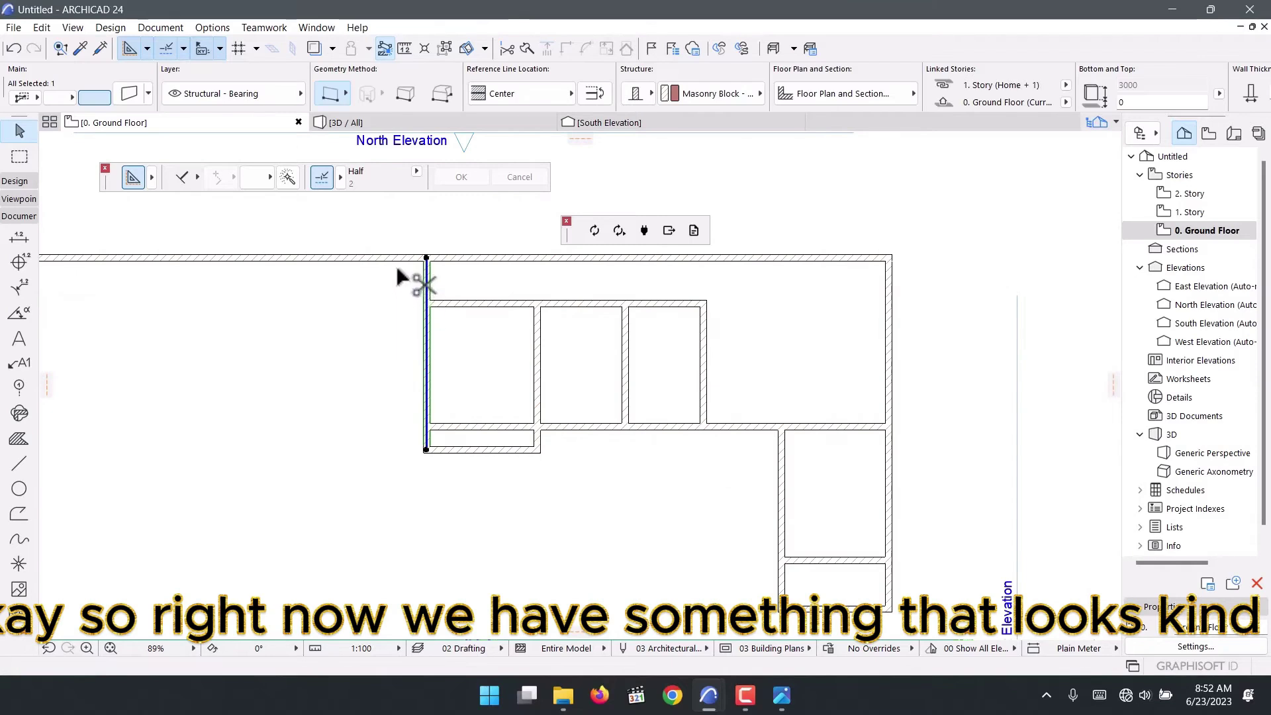
ctrl+click(406, 259)
scroll(622, 404, down, 5)
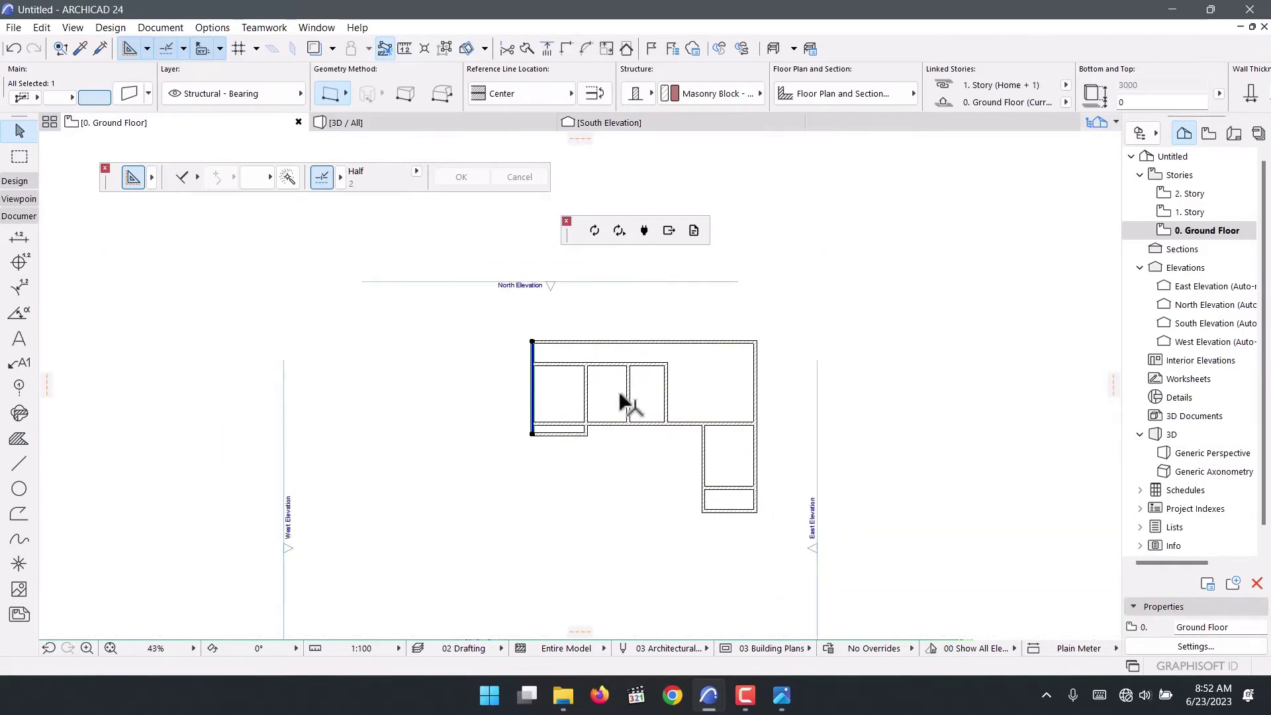
click(652, 439)
scroll(565, 412, up, 5)
Zoom in on the small bottom-left room of the ground floor plan
scroll(703, 364, down, 3)
scroll(736, 357, up, 2)
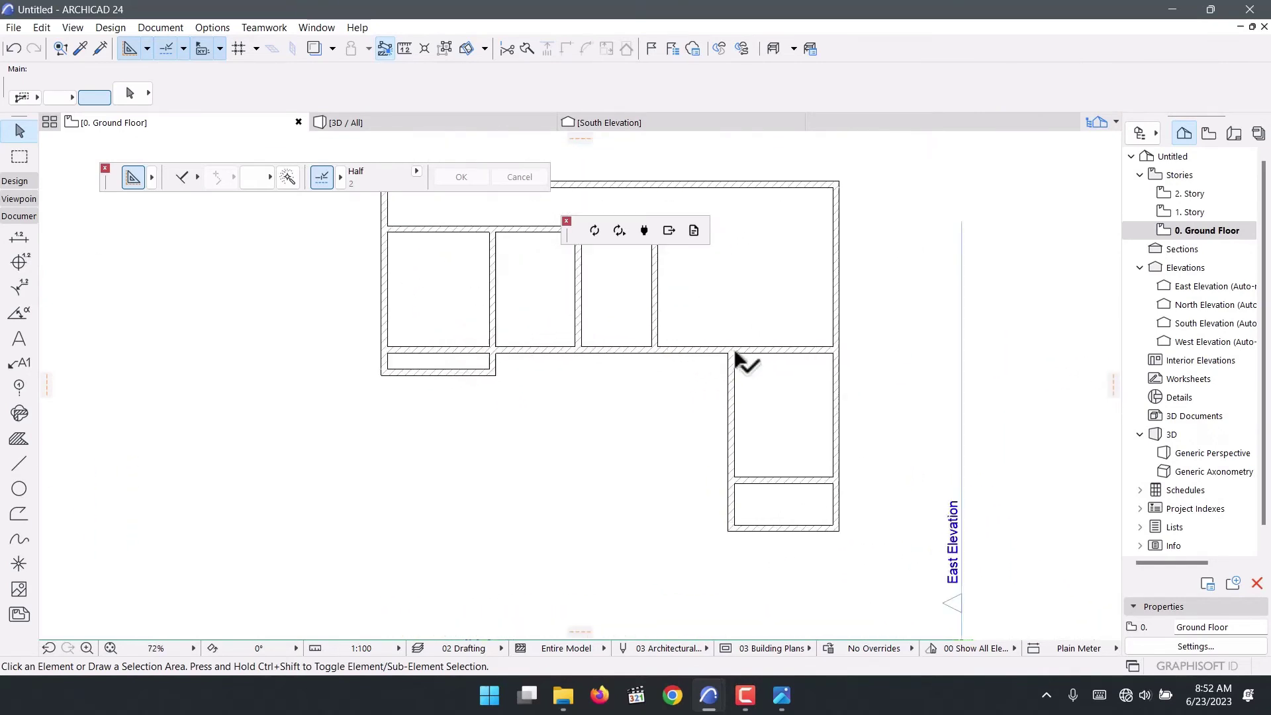
scroll(740, 355, up, 3)
scroll(695, 324, down, 4)
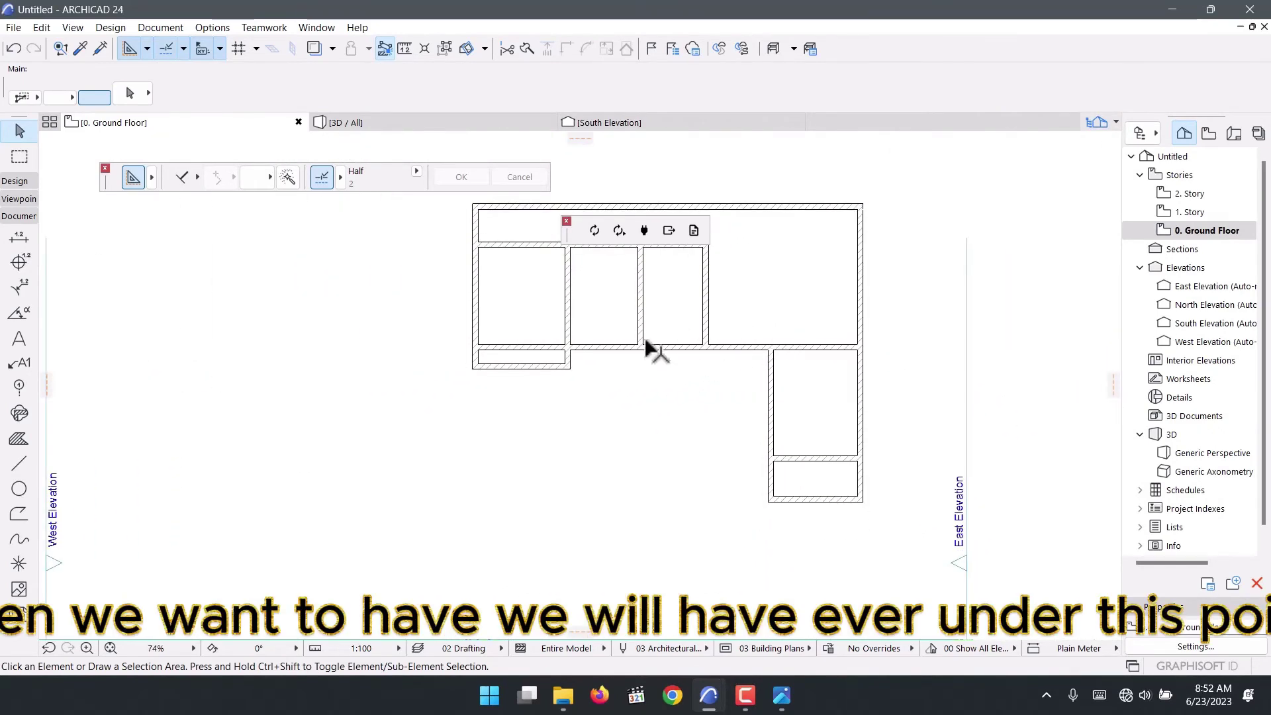
scroll(696, 352, down, 2)
scroll(745, 338, up, 4)
scroll(596, 391, down, 3)
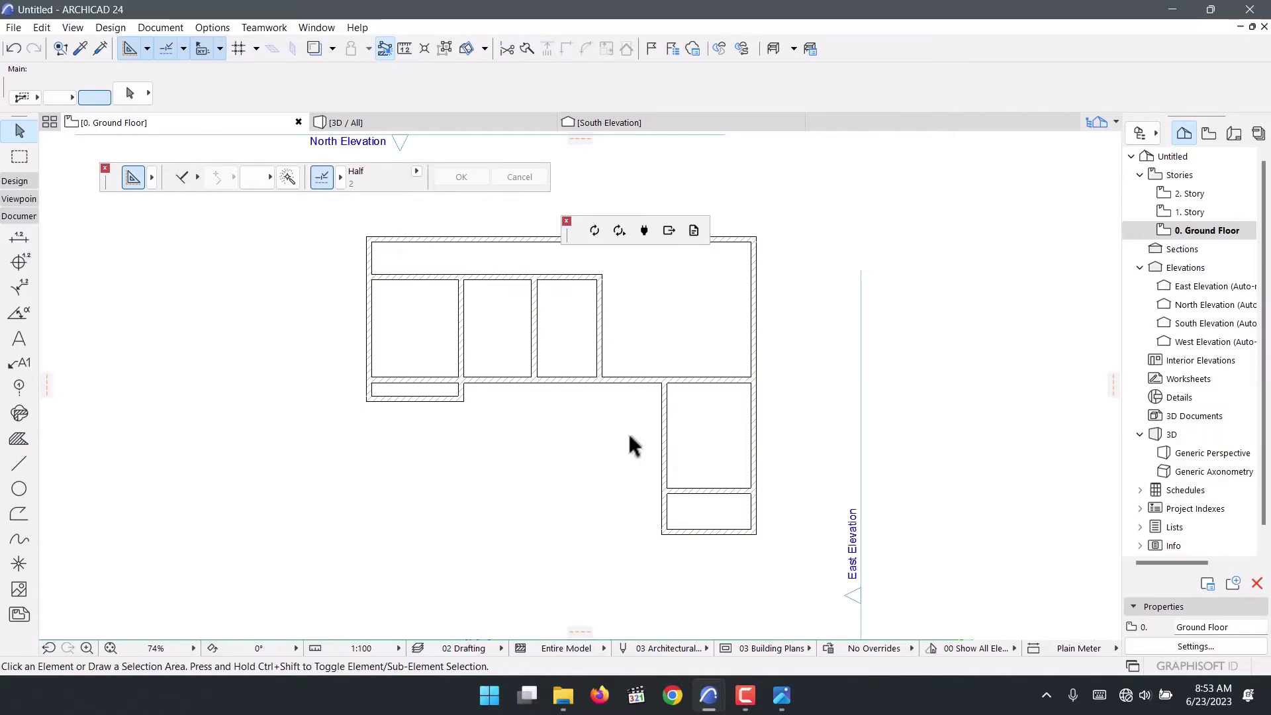
scroll(630, 442, up, 3)
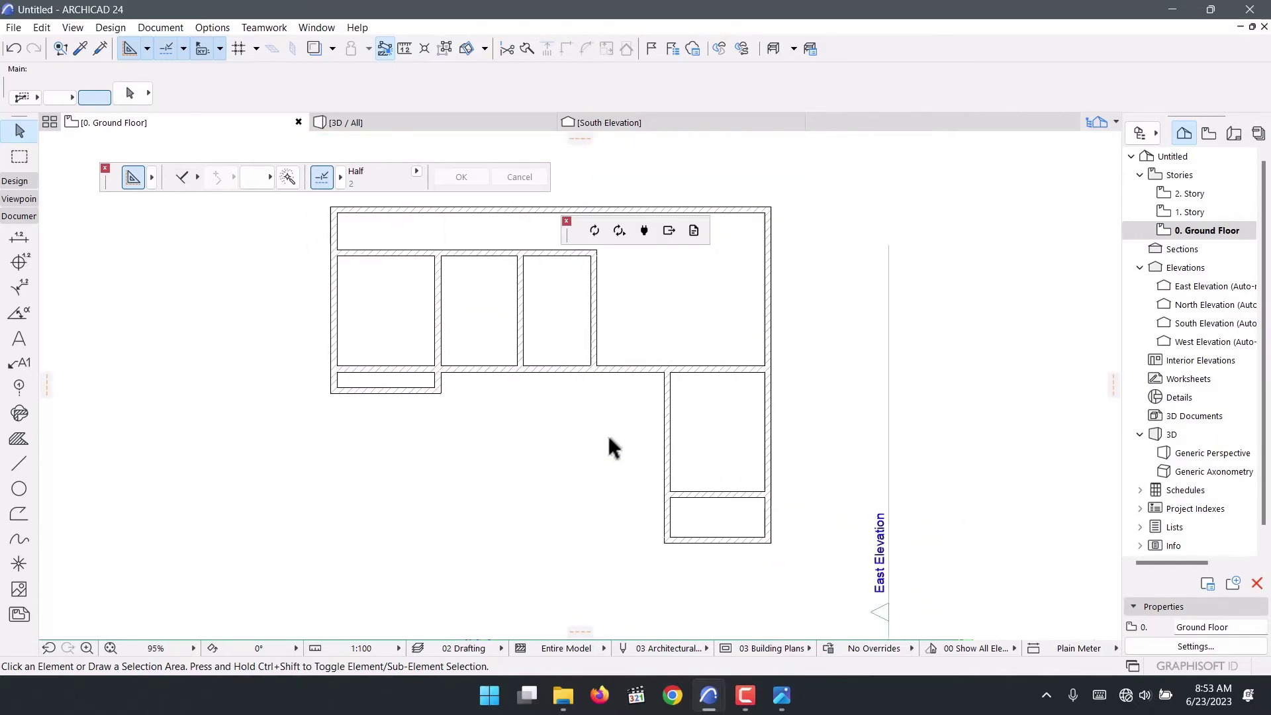
scroll(463, 381, up, 3)
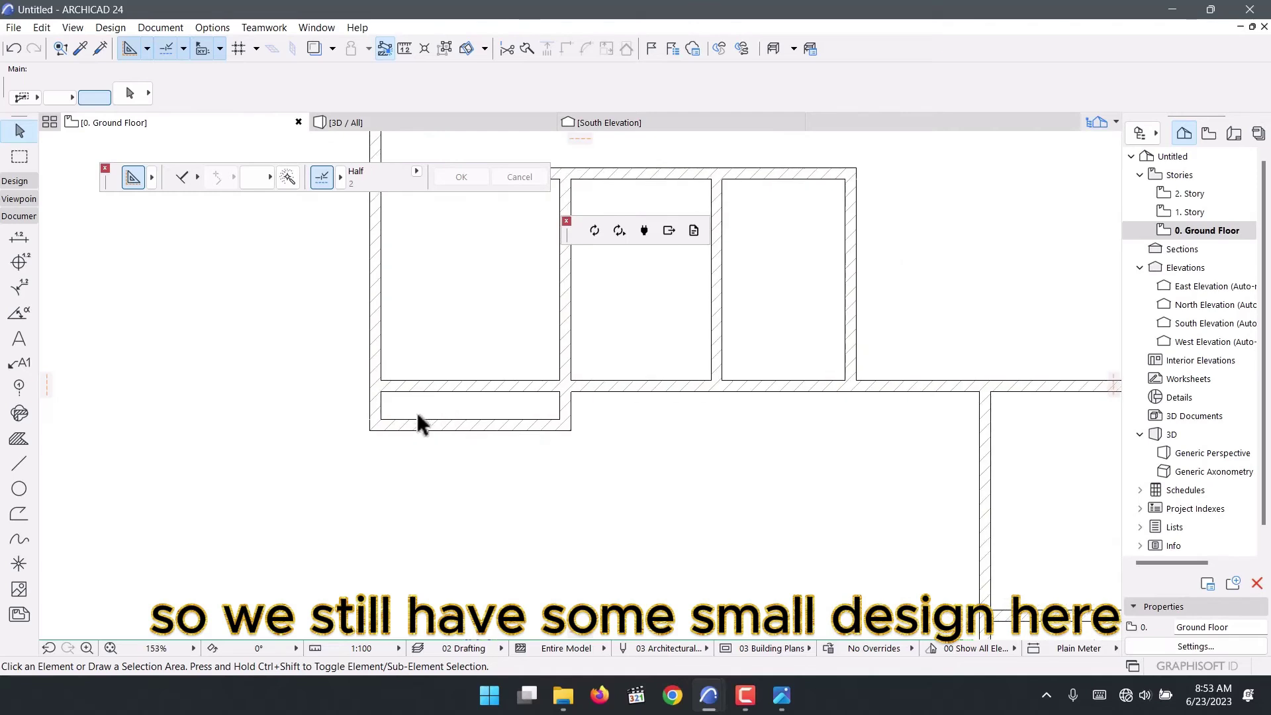
scroll(415, 412, down, 3)
scroll(615, 394, up, 4)
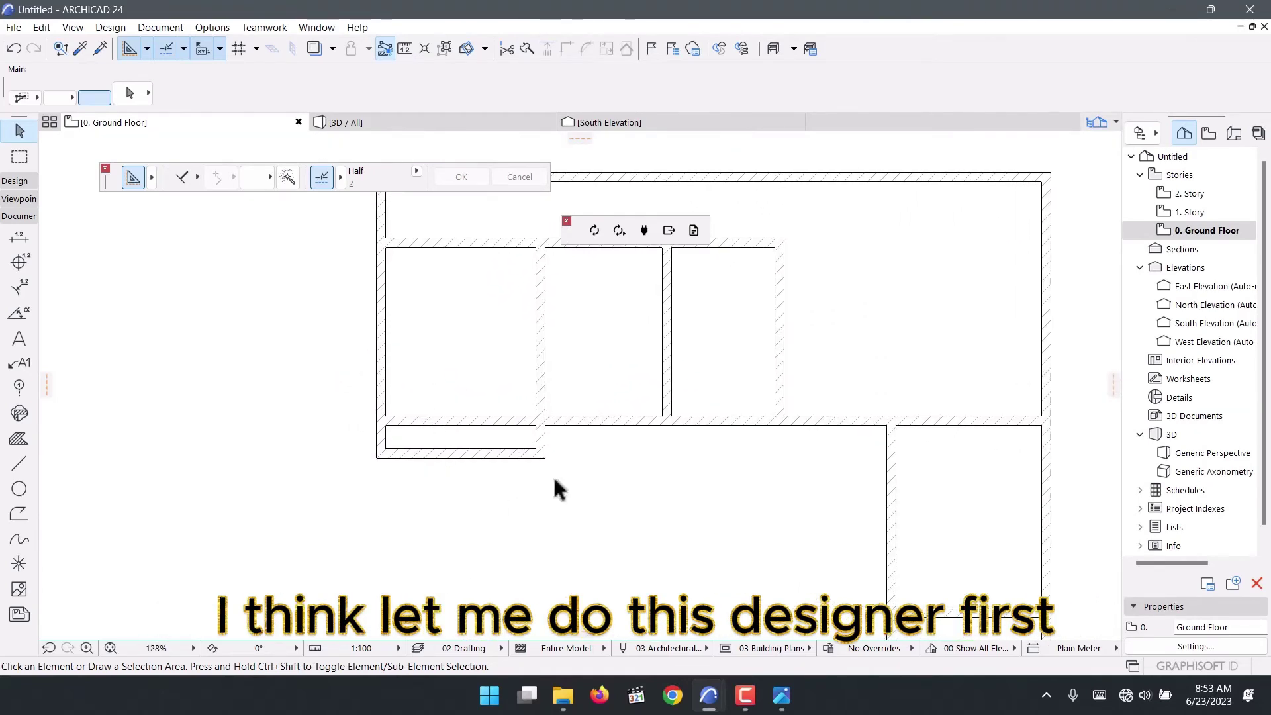
scroll(554, 490, down, 2)
scroll(749, 426, down, 3)
scroll(761, 468, up, 2)
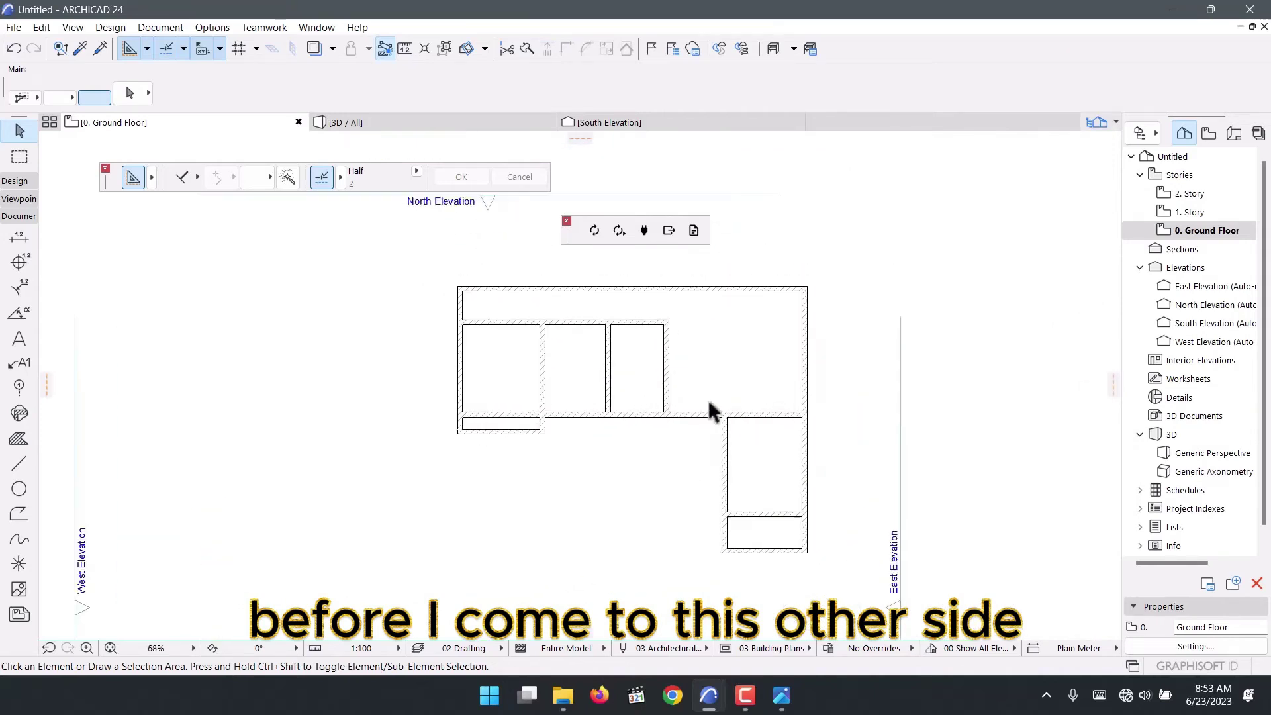
scroll(715, 417, up, 1)
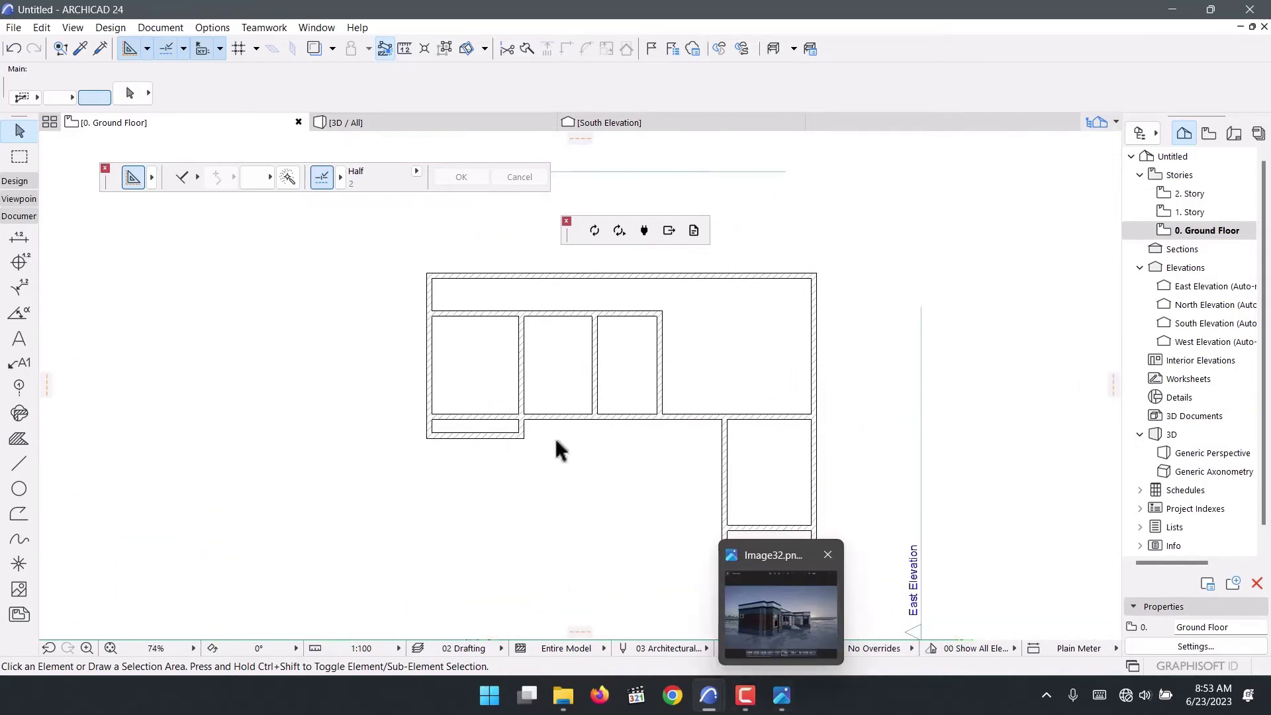
scroll(554, 436, up, 2)
scroll(519, 348, down, 3)
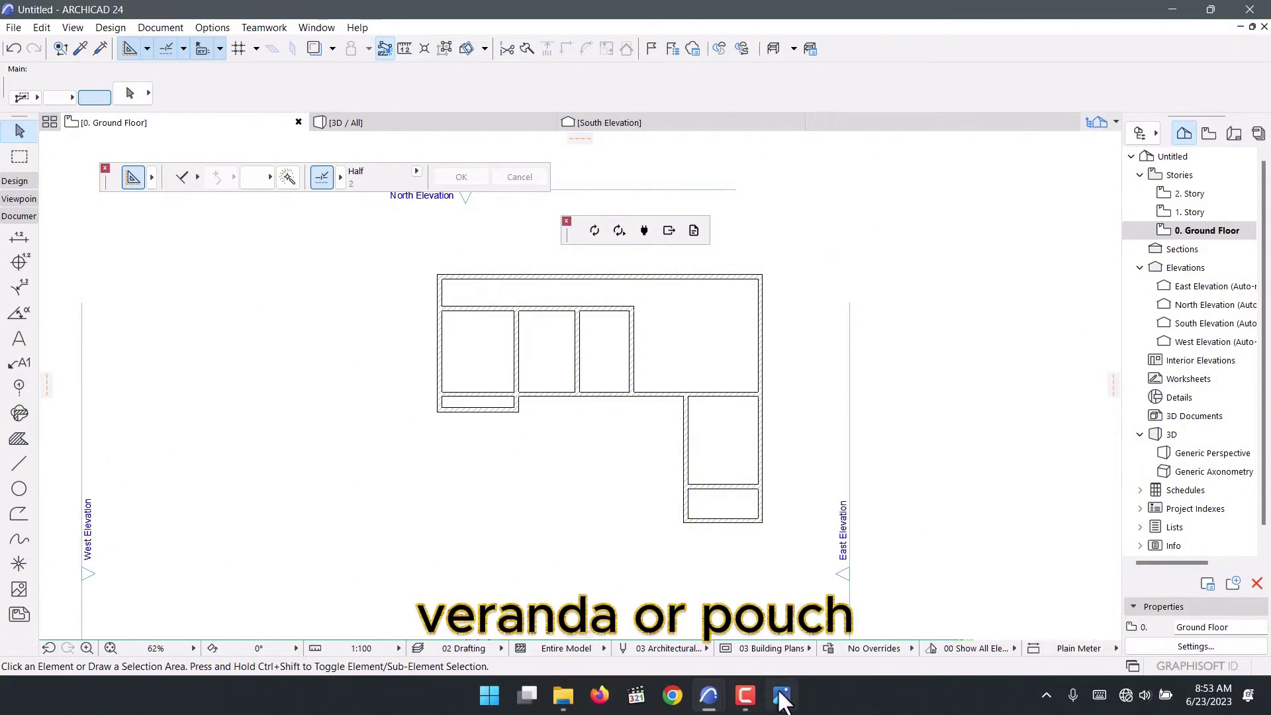
Draw a guide line from the outer wall corner, 600 in, down to the wall's bottom edge
scroll(255, 419, up, 5)
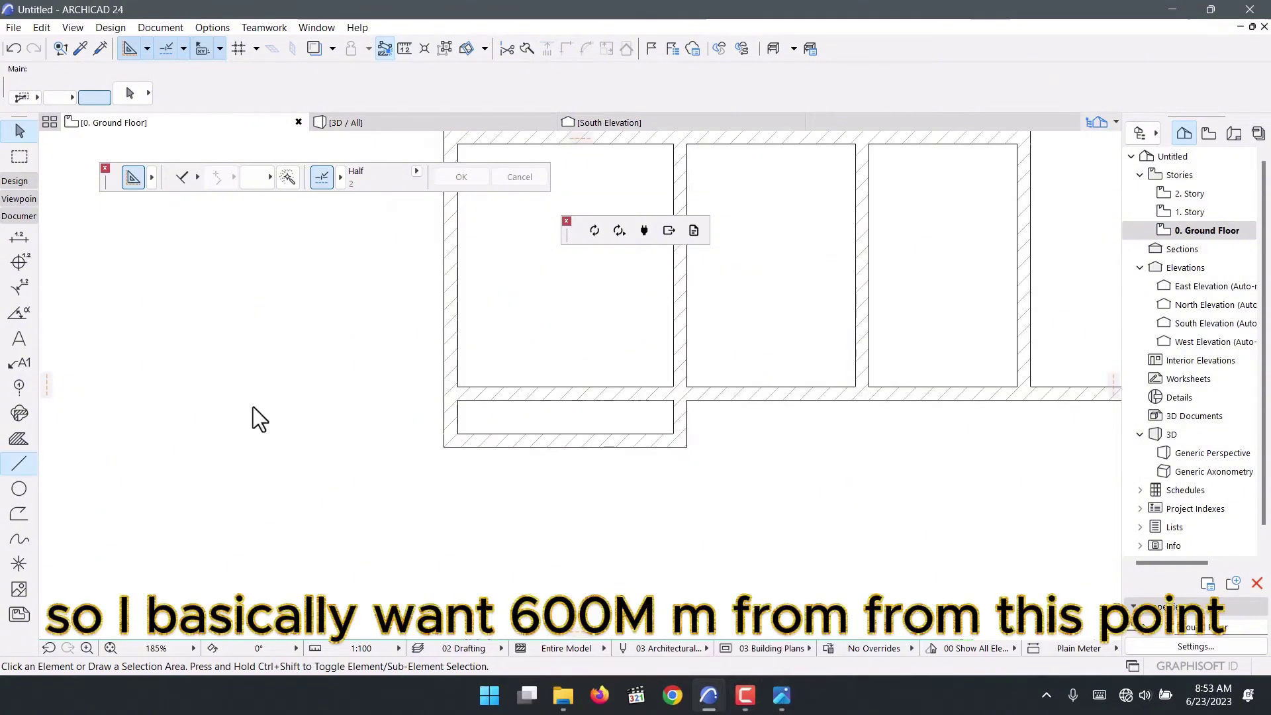
key(l)
scroll(493, 394, up, 5)
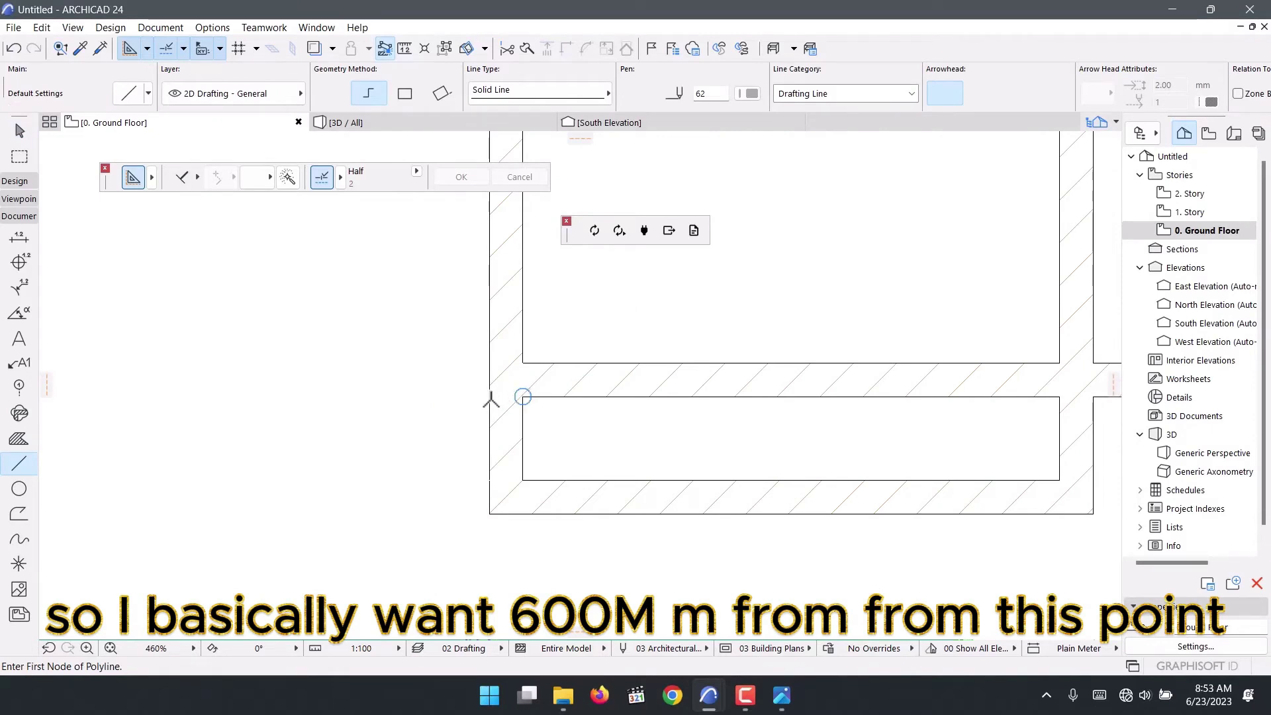
click(490, 396)
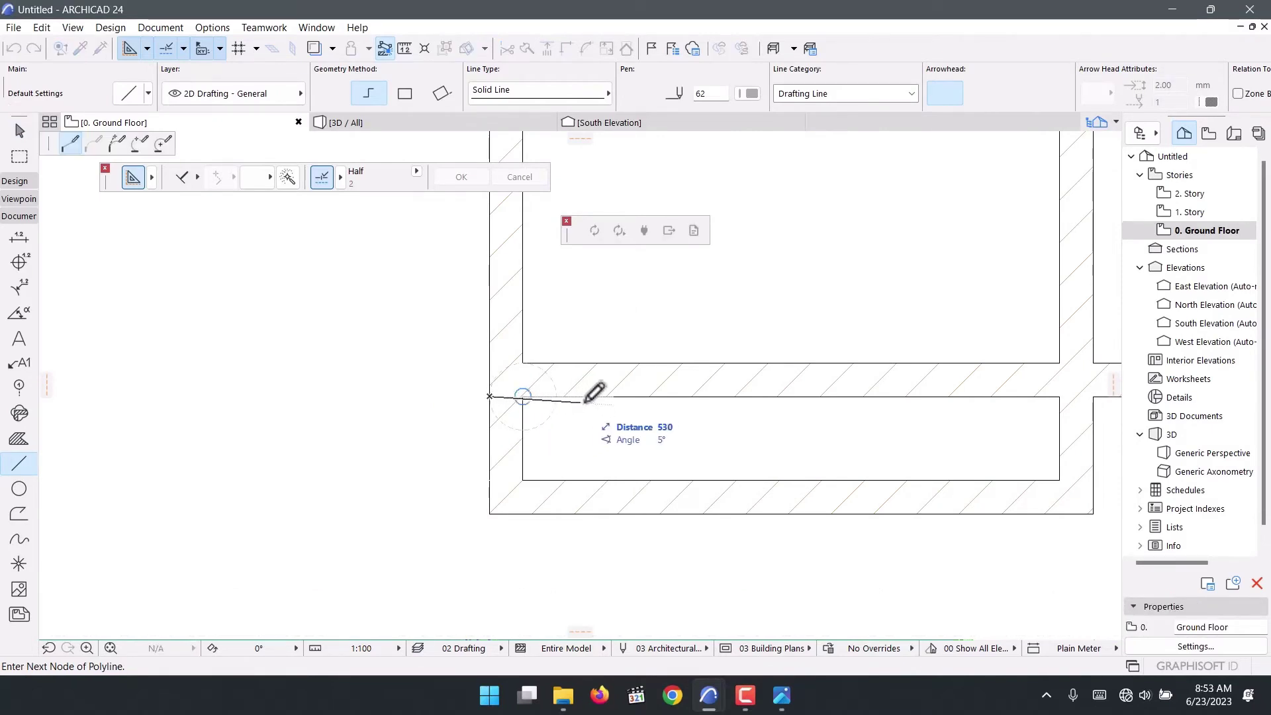
text(6)
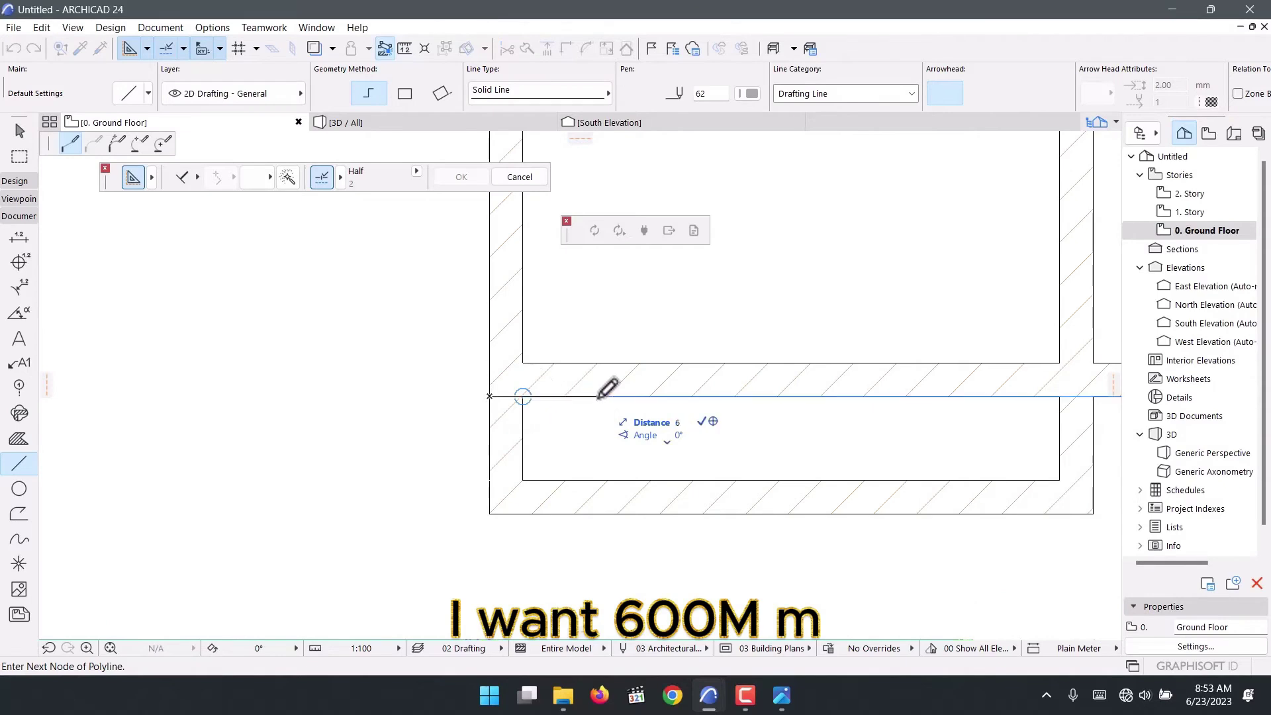
text(00)
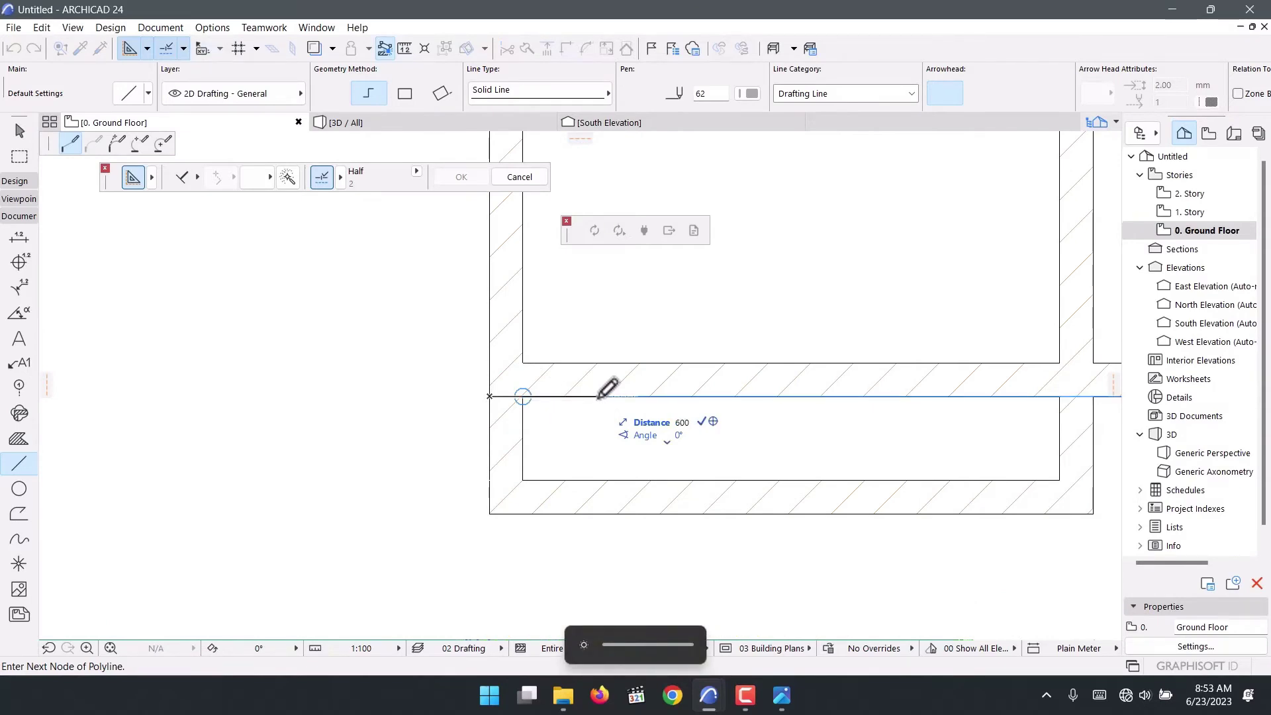
key(Return)
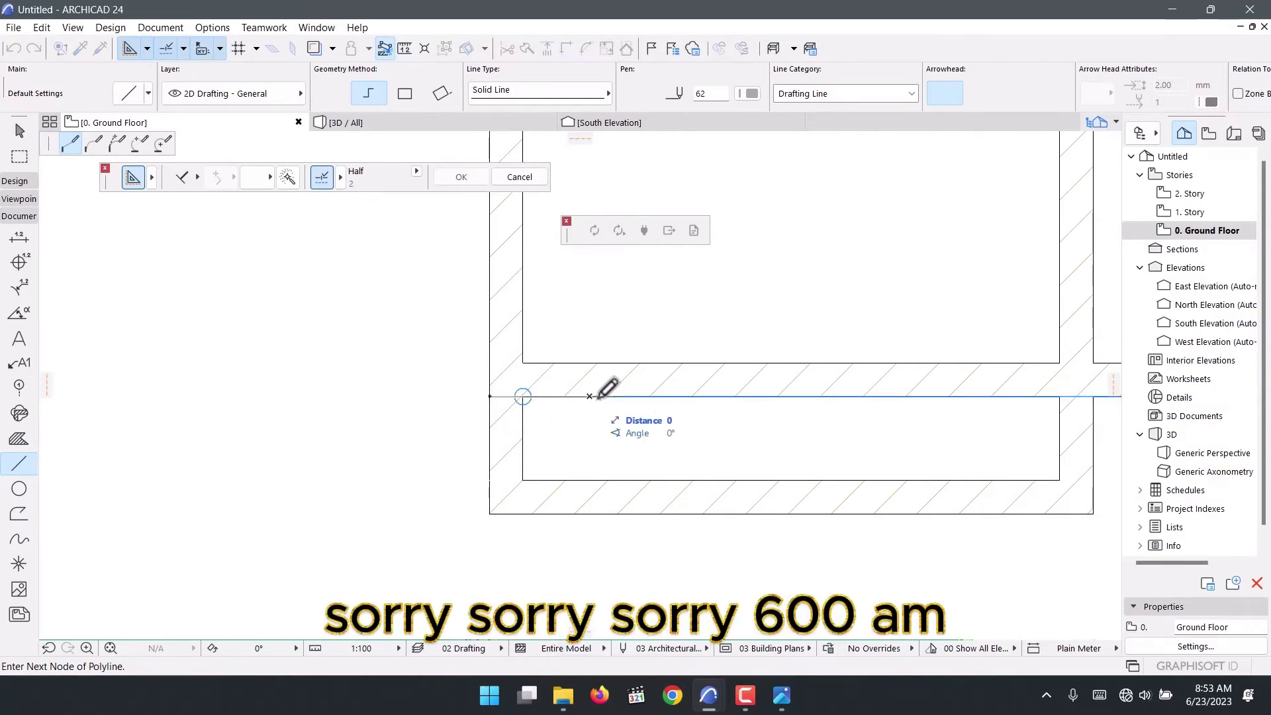
double_click(589, 523)
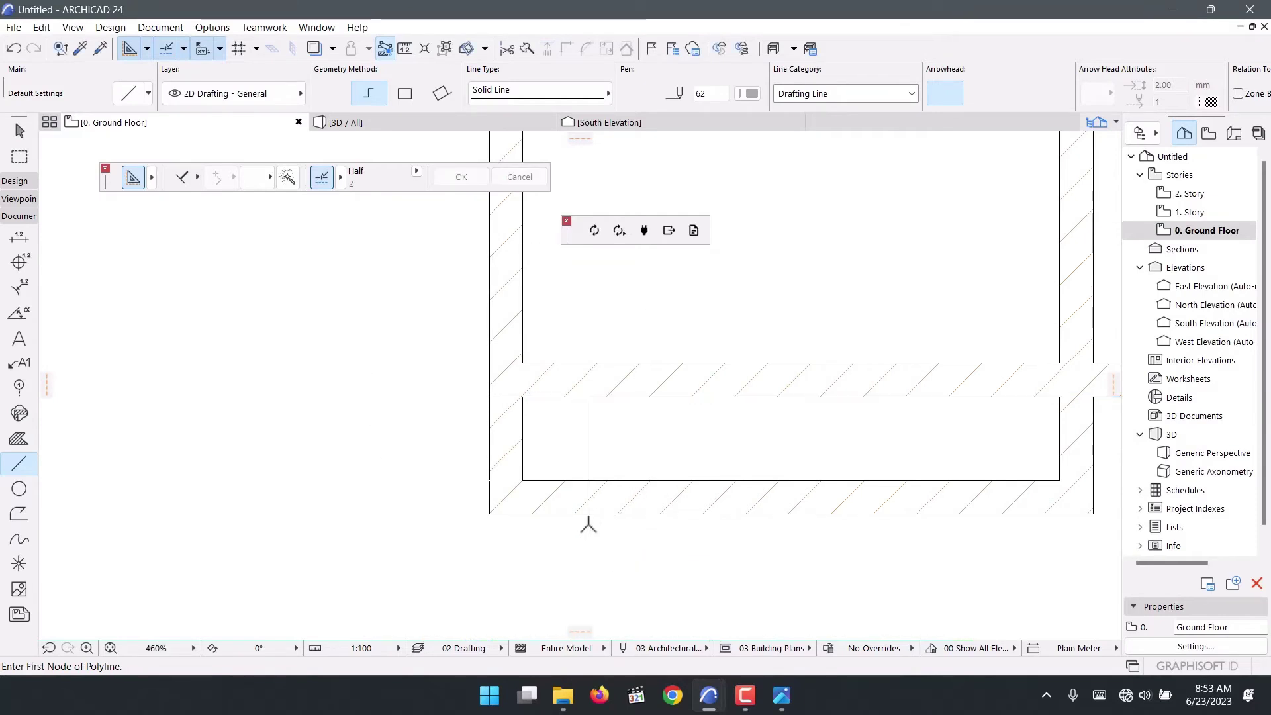
key(Escape)
Move the small room's left wall 600 to the right onto the guide line
click(507, 433)
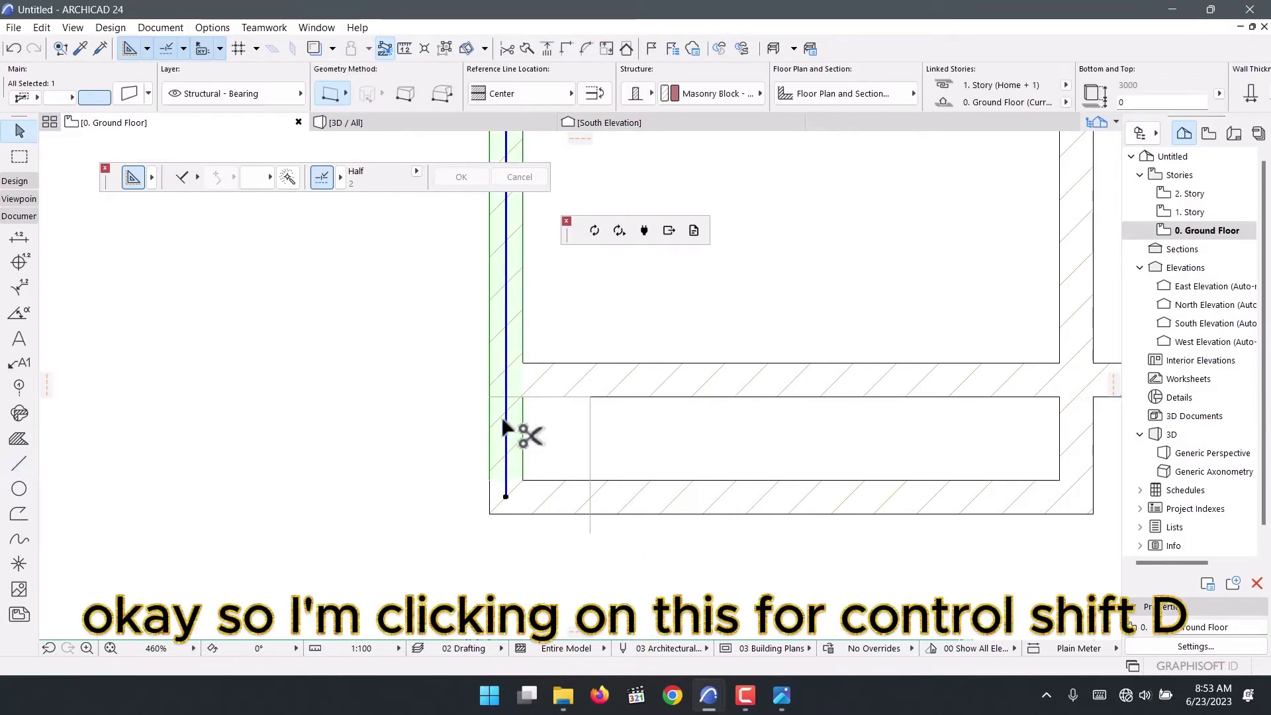
key(ctrl+shift+d)
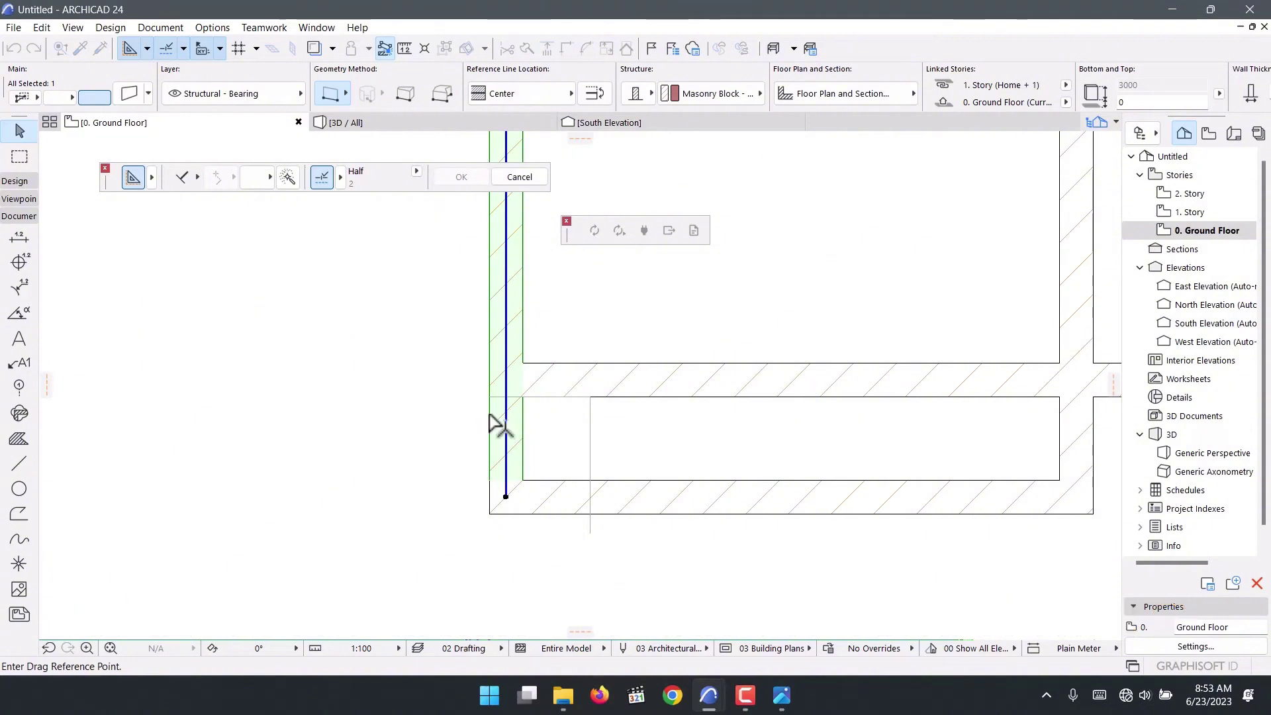
click(490, 415)
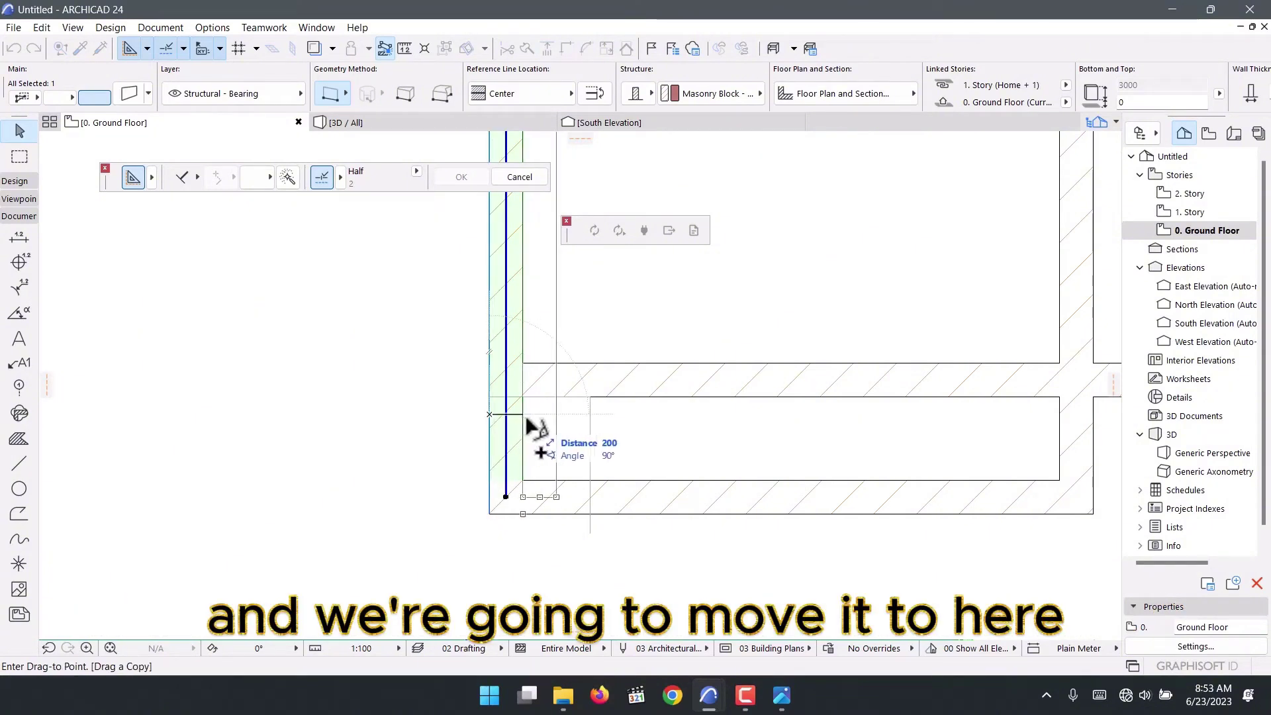
click(590, 416)
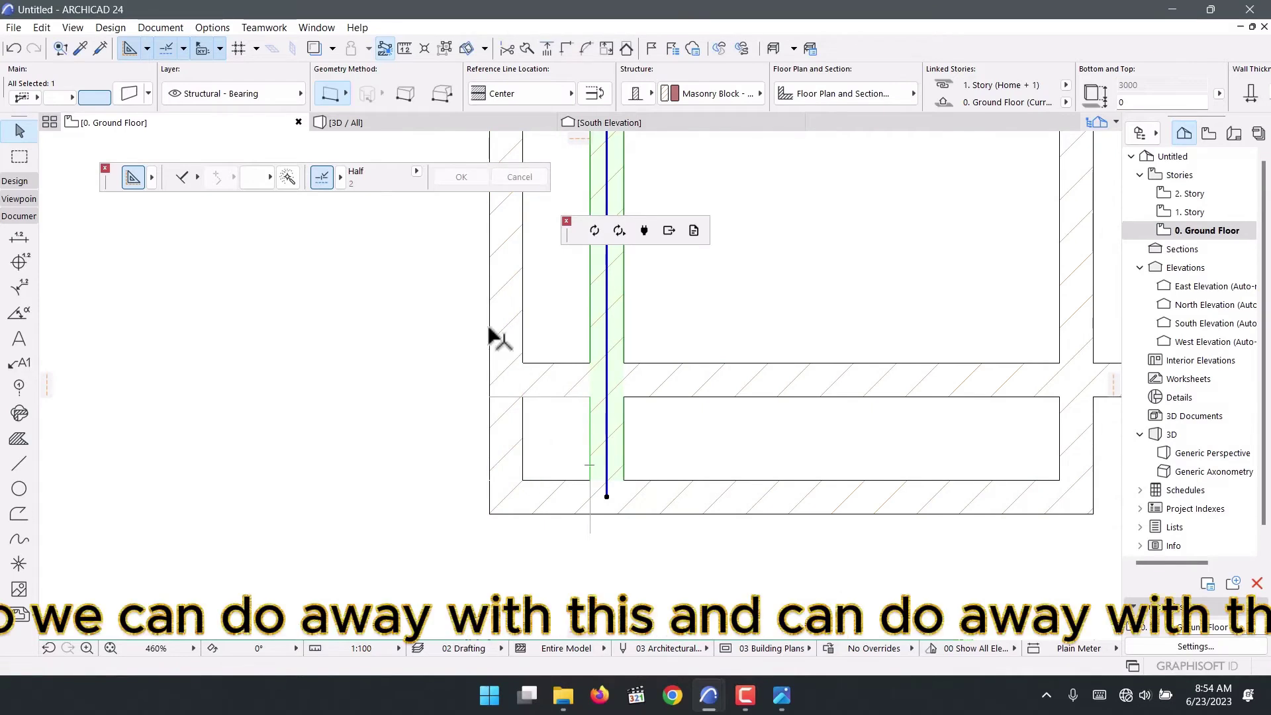
key(ctrl+z)
Trim away the old wall left of the guide and the bottom-left wall stub
click(535, 392)
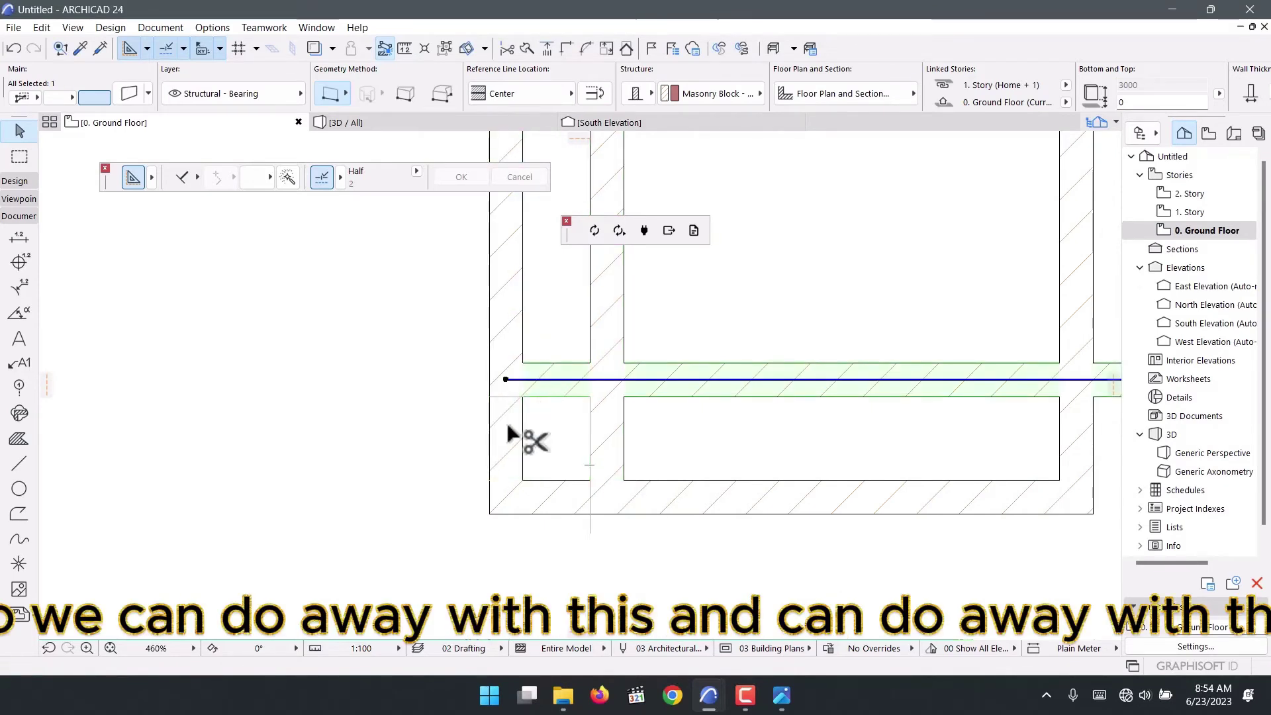
click(613, 439)
ctrl+click(553, 505)
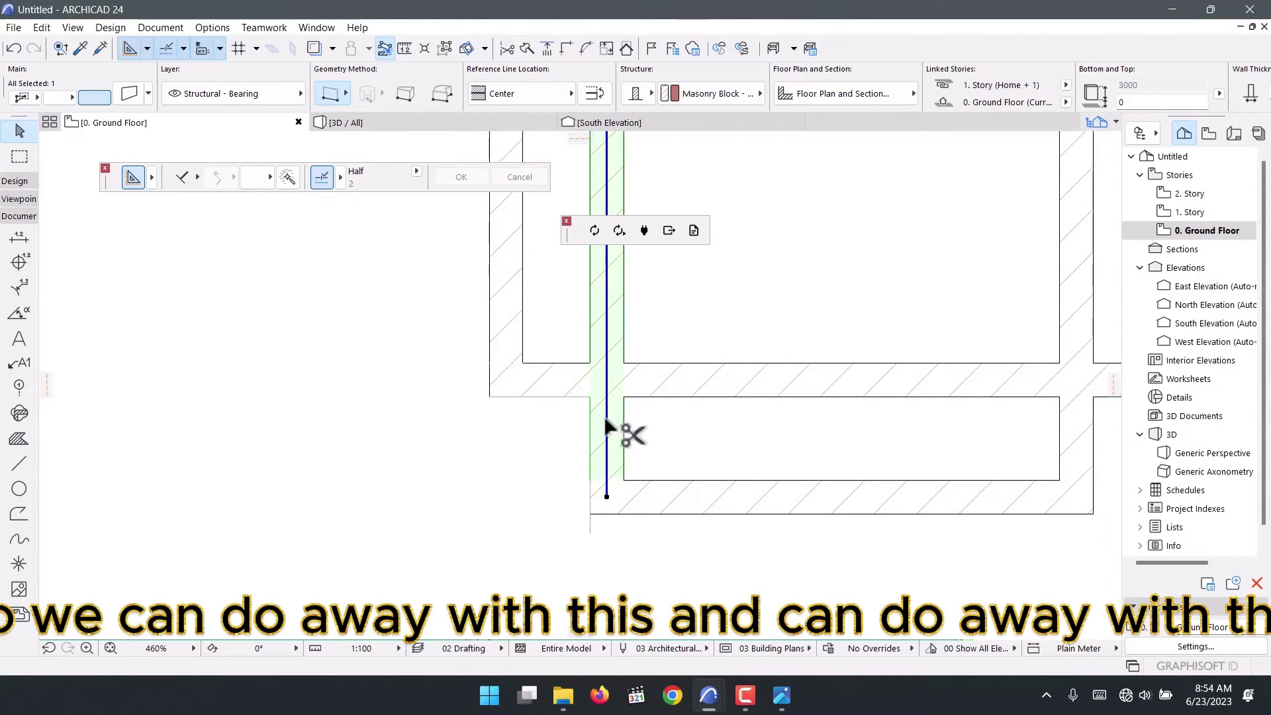
click(649, 388)
scroll(488, 431, down, 4)
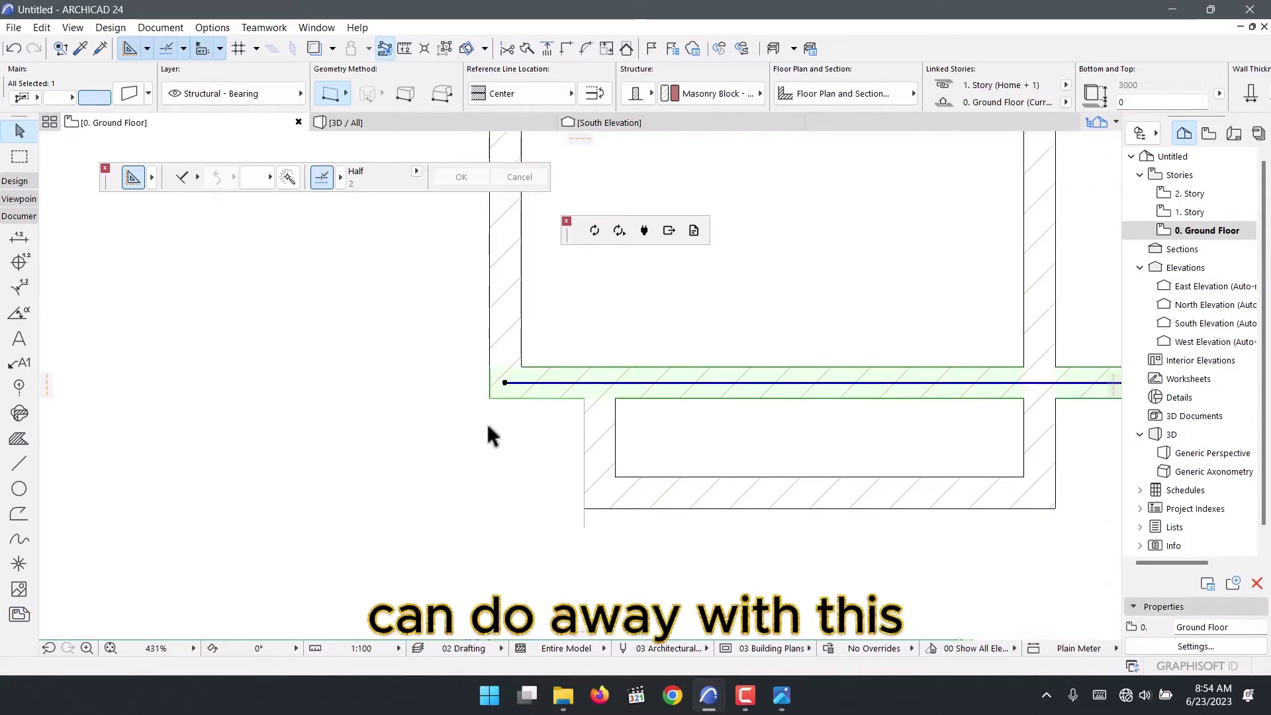
click(709, 419)
scroll(712, 430, up, 1)
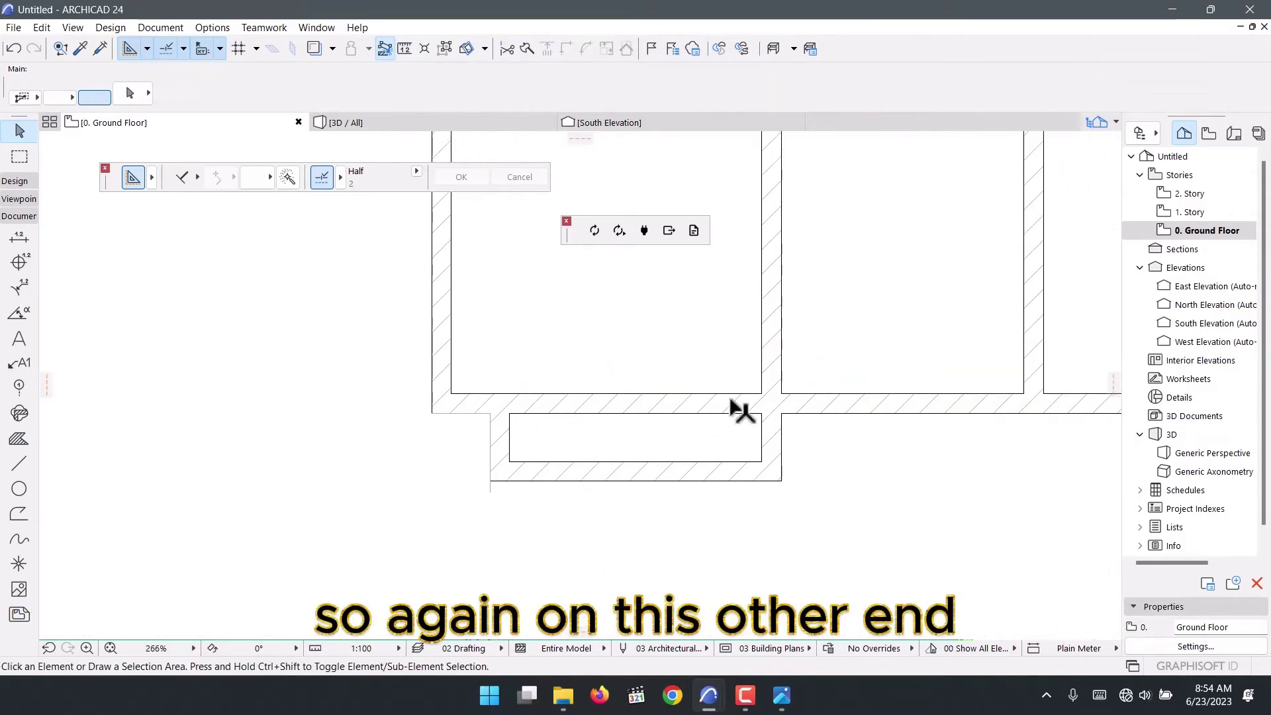
click(491, 490)
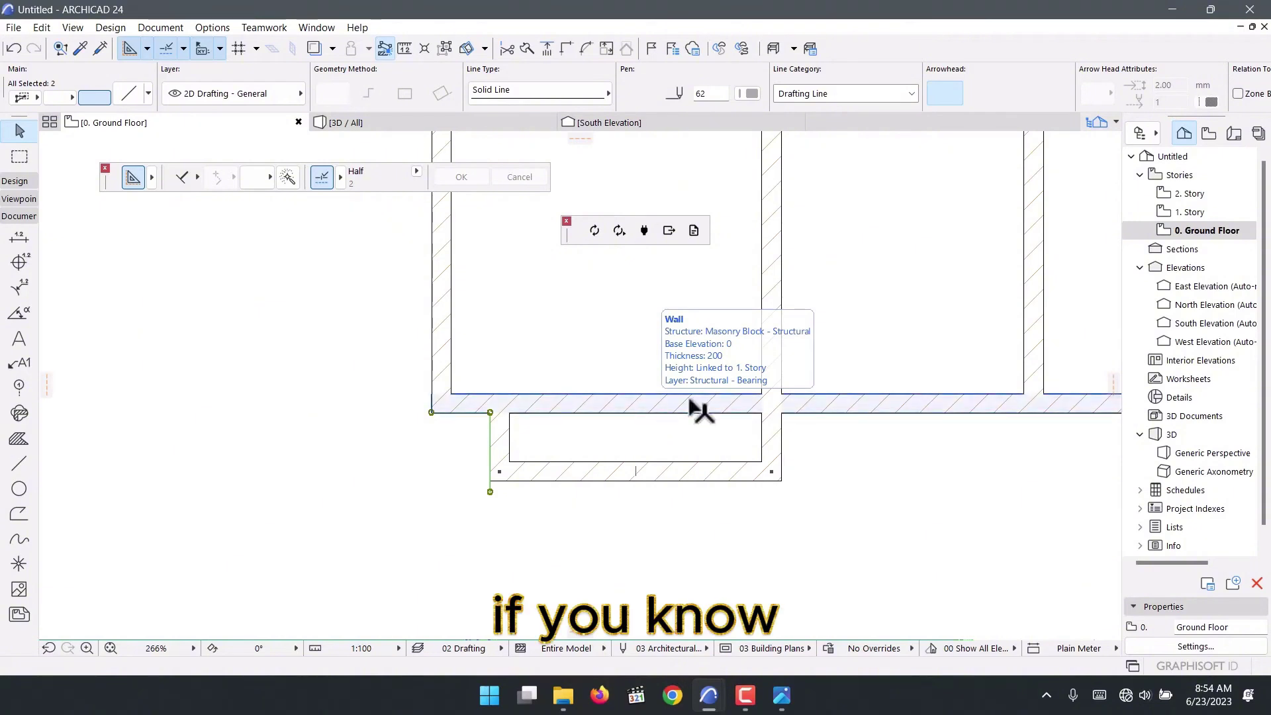
Draw a reference line across the room between its left and right inner walls
click(18, 464)
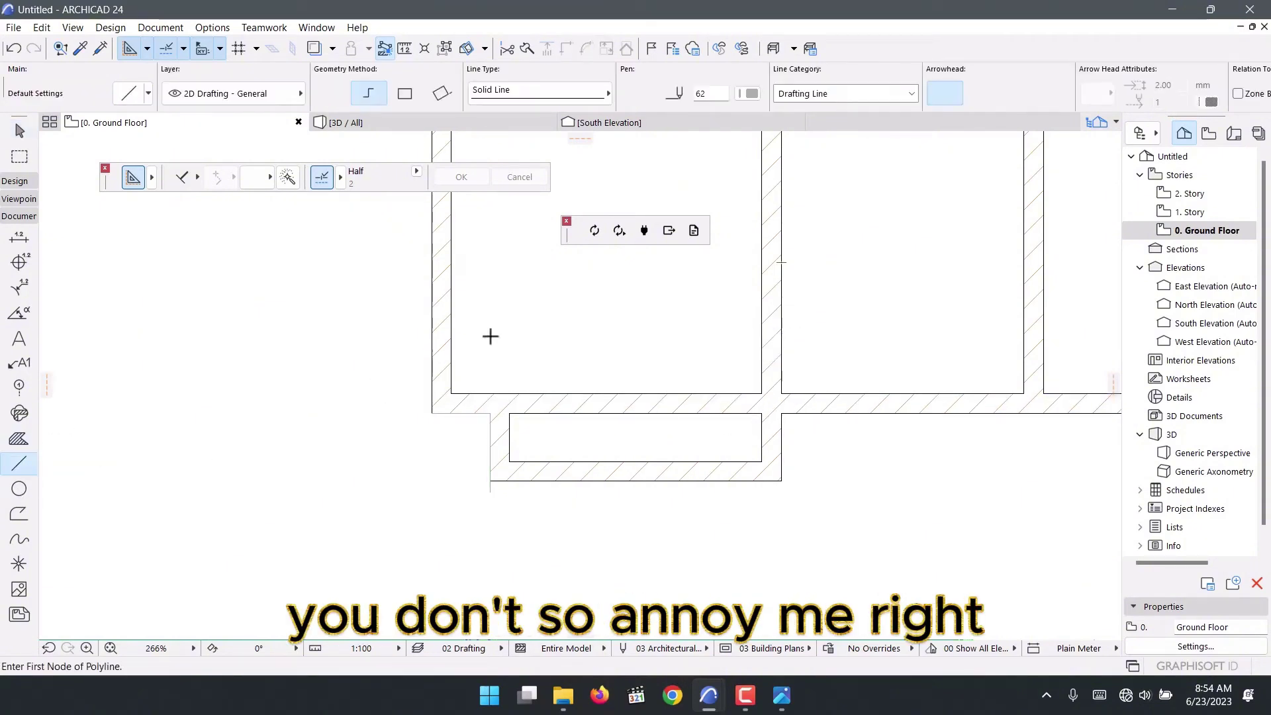
click(451, 323)
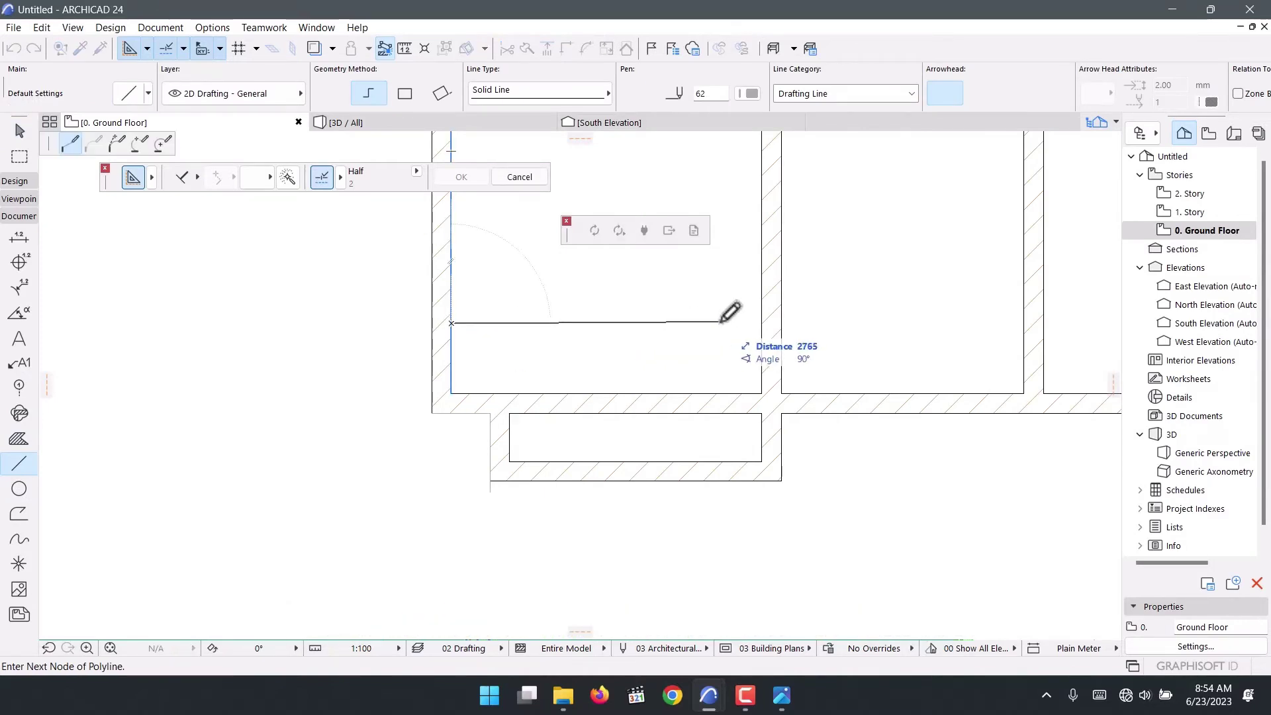
double_click(761, 323)
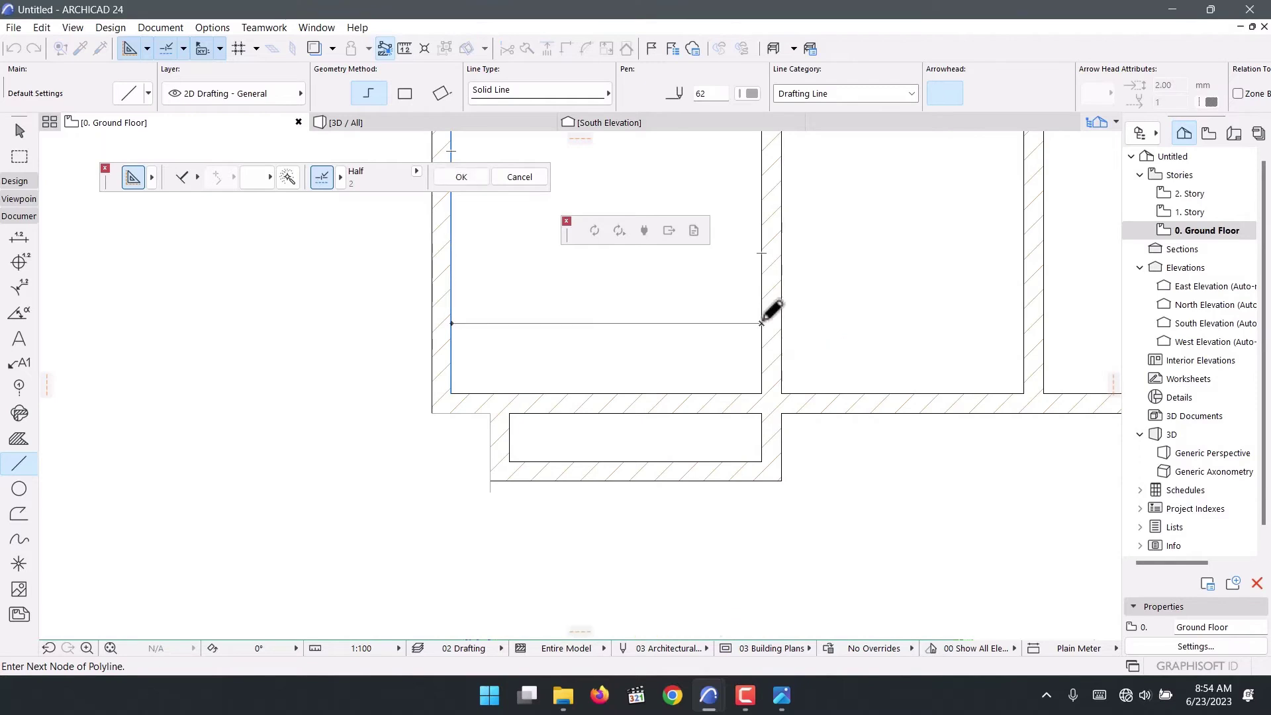
key(Escape)
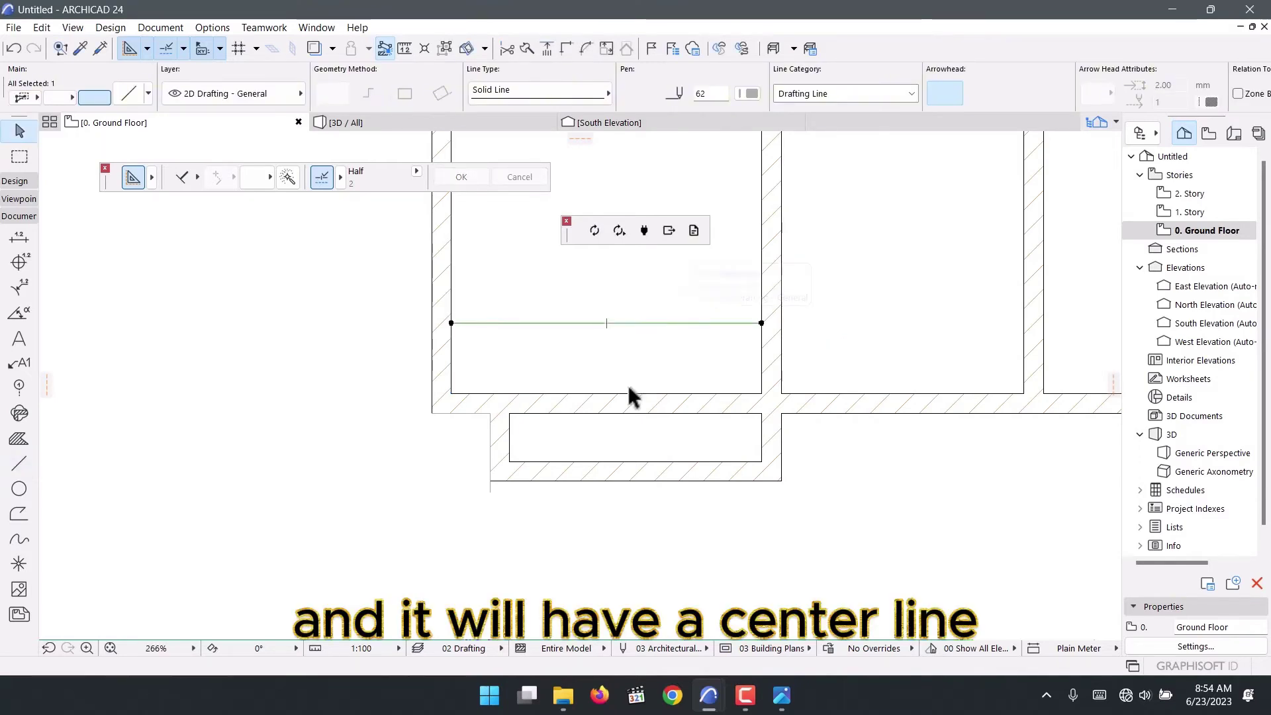
Mirror a copy of the bay's left short wall about the line's midpoint
click(615, 471)
click(504, 440)
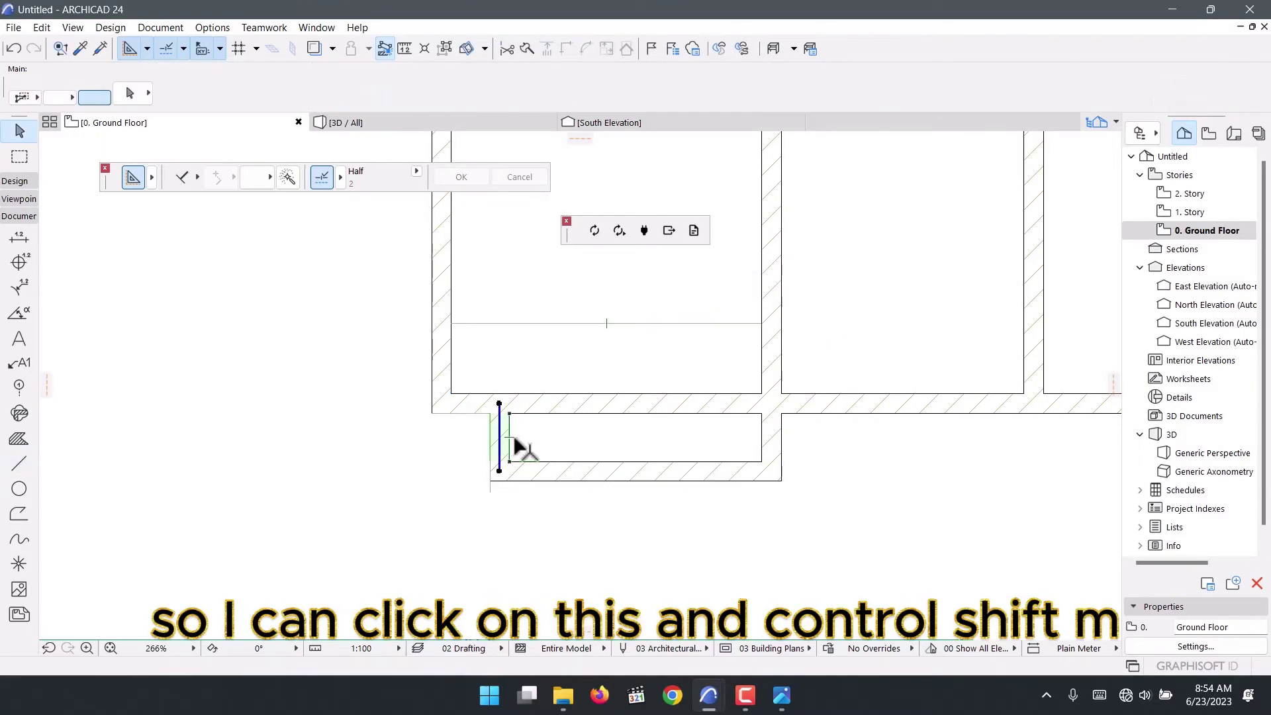
key(ctrl+shift+m)
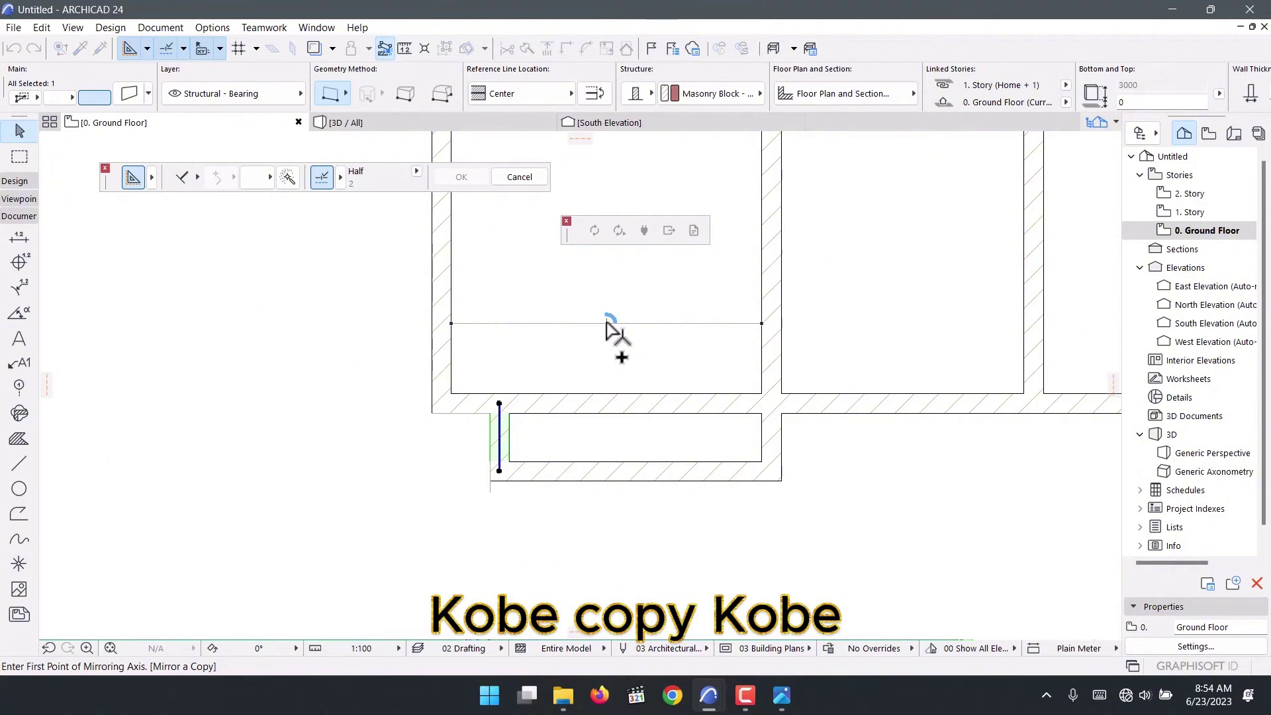
click(606, 323)
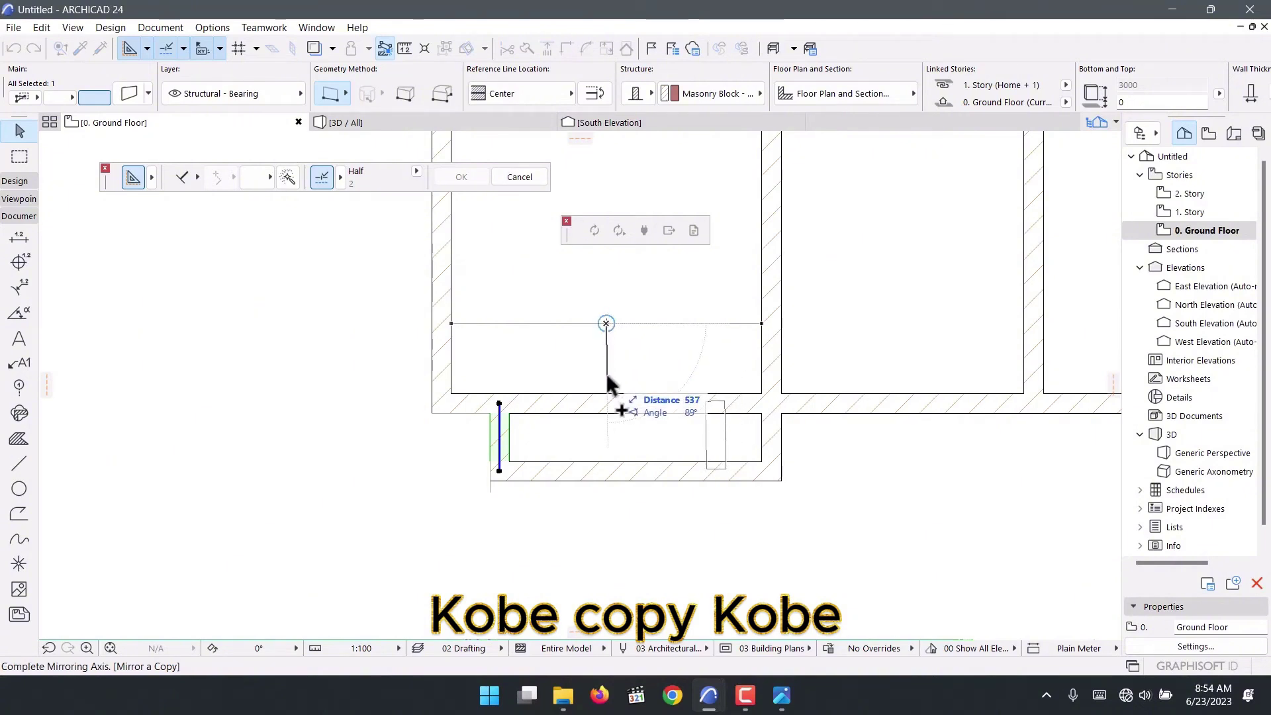
click(606, 434)
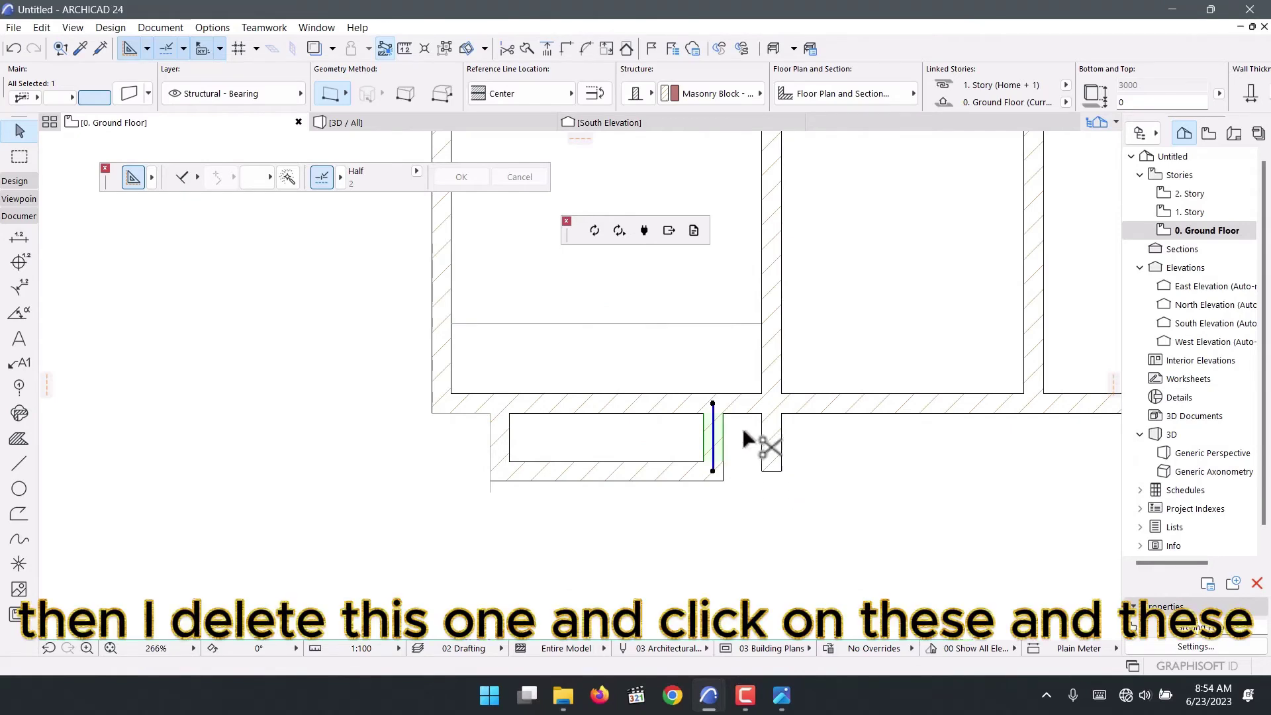
Delete the bay's old right wall, trim its stubs, and remove the wall into the room above
key(Delete)
click(797, 409)
ctrl+click(782, 448)
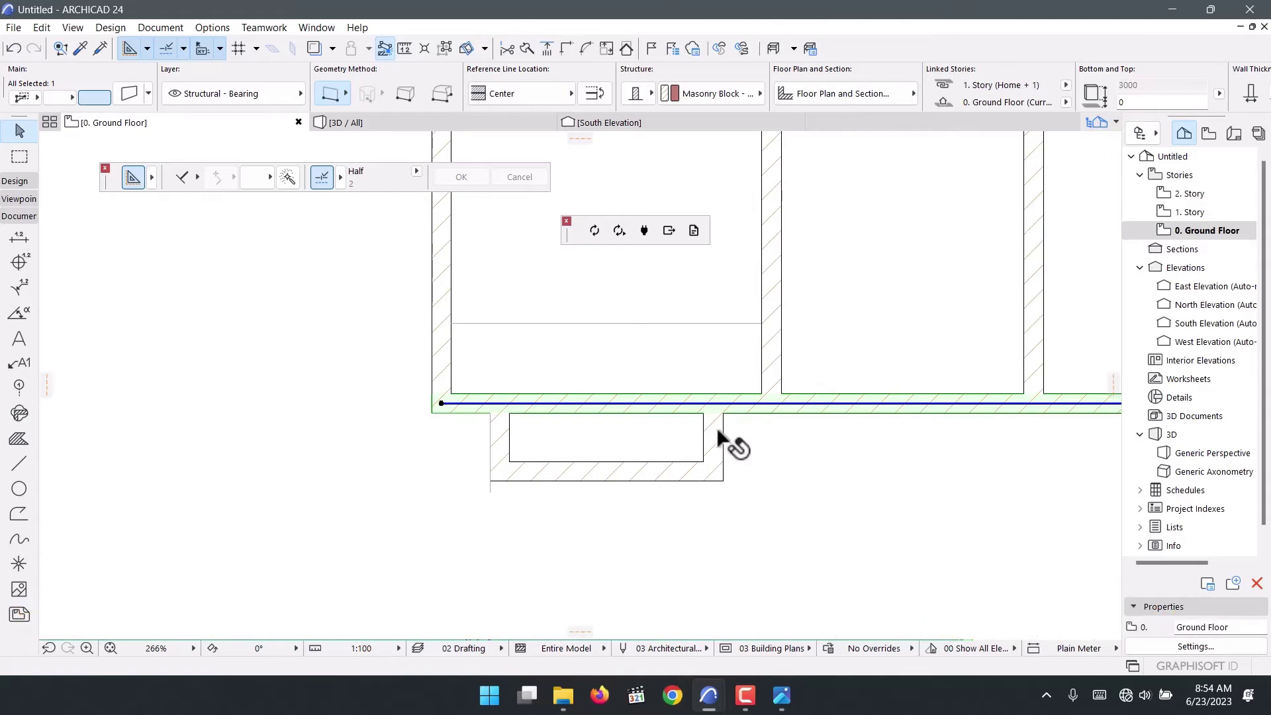
click(718, 434)
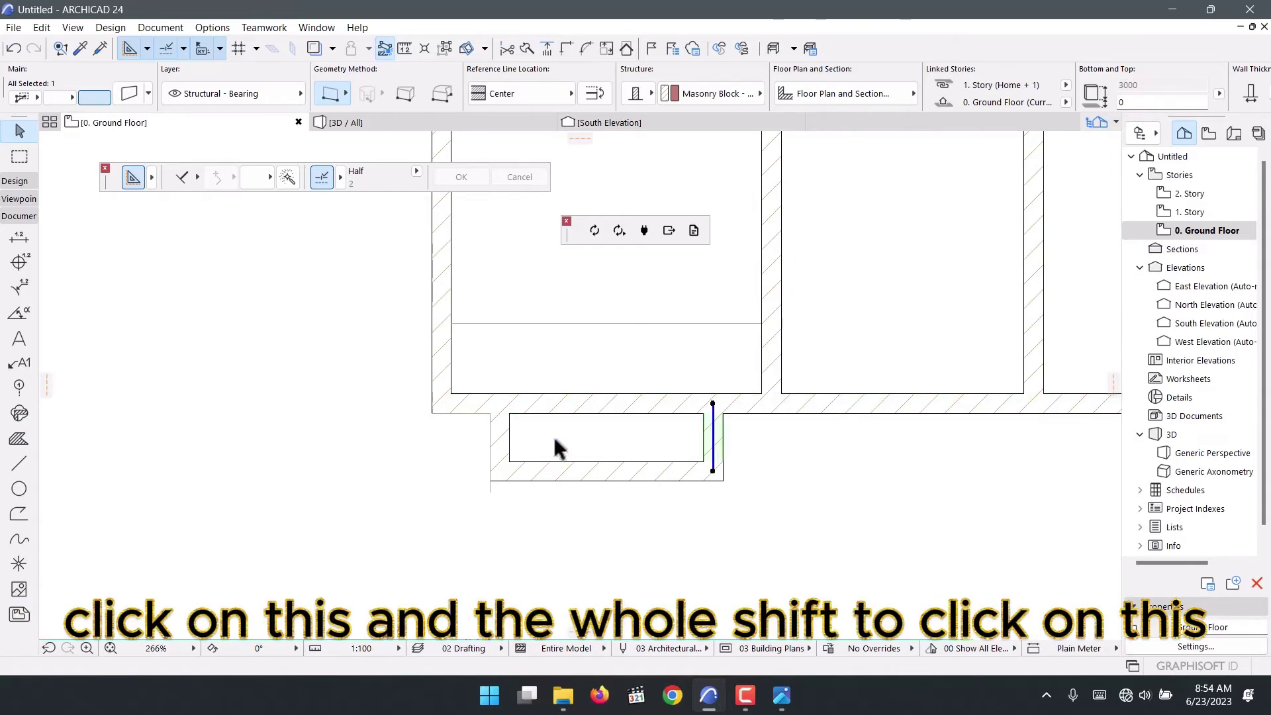
shift+click(503, 433)
ctrl+click(594, 415)
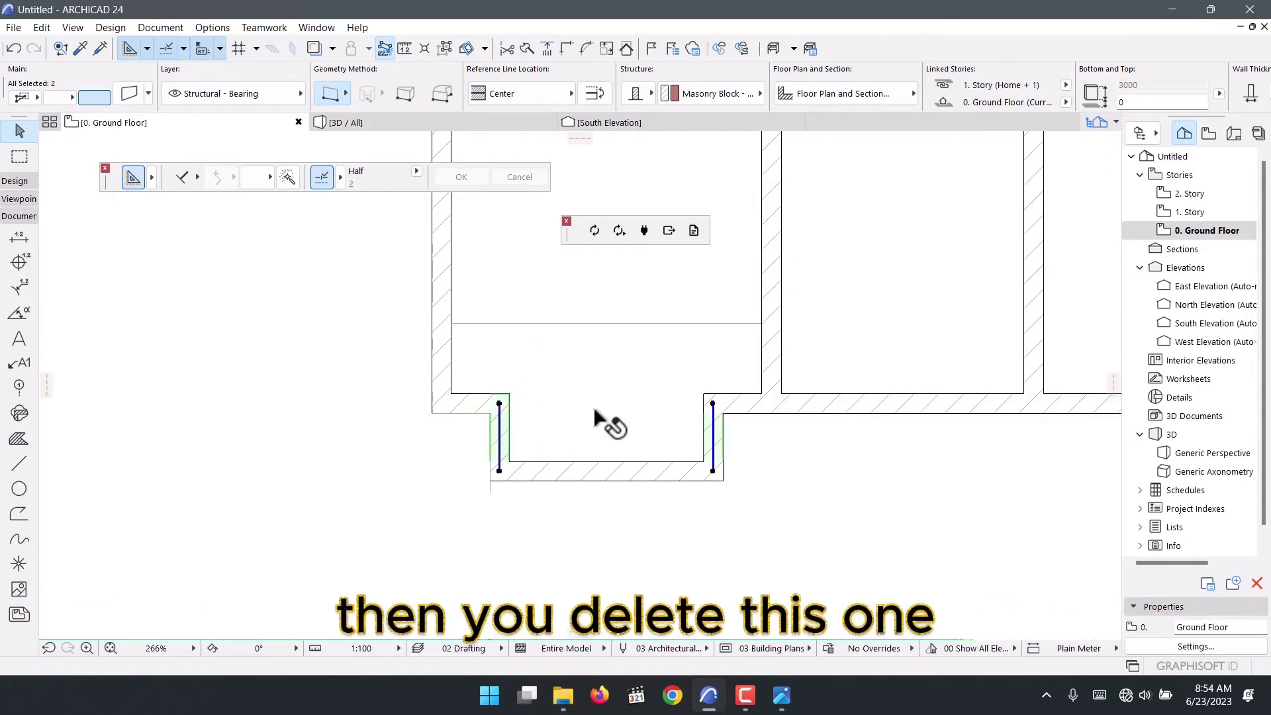
scroll(595, 415, down, 3)
key(Escape)
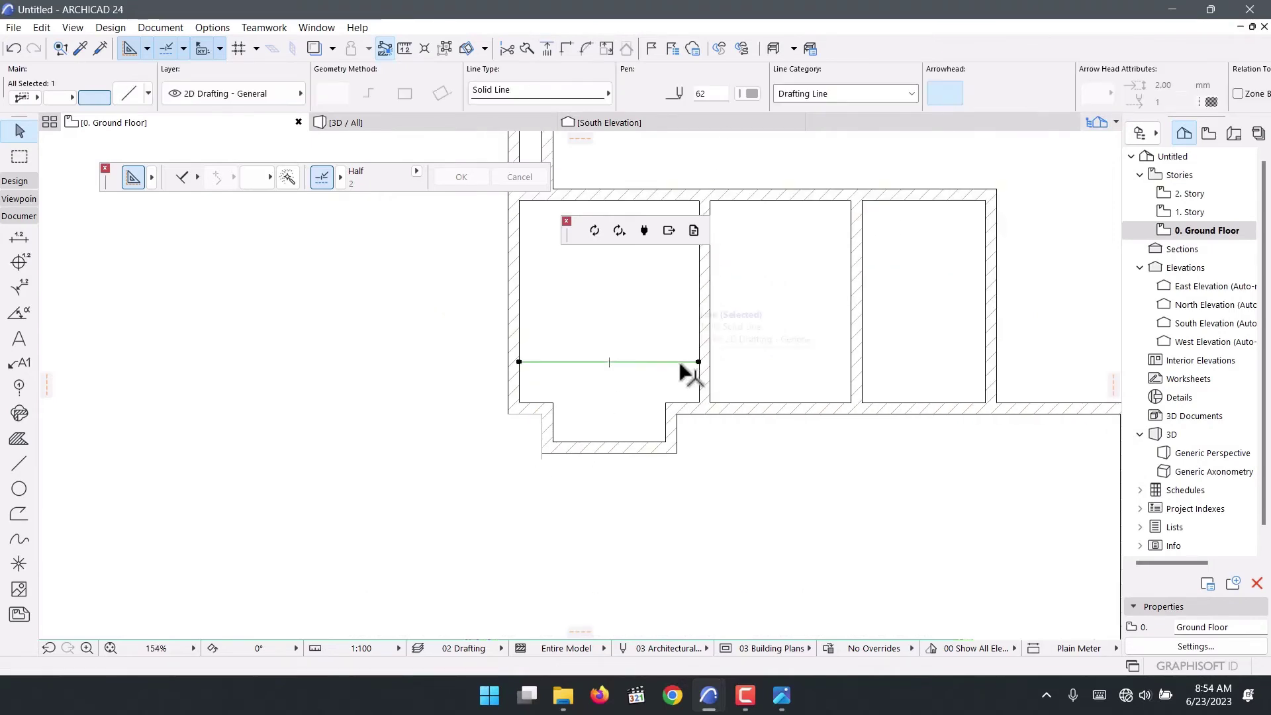
scroll(515, 379, down, 5)
scroll(542, 316, up, 5)
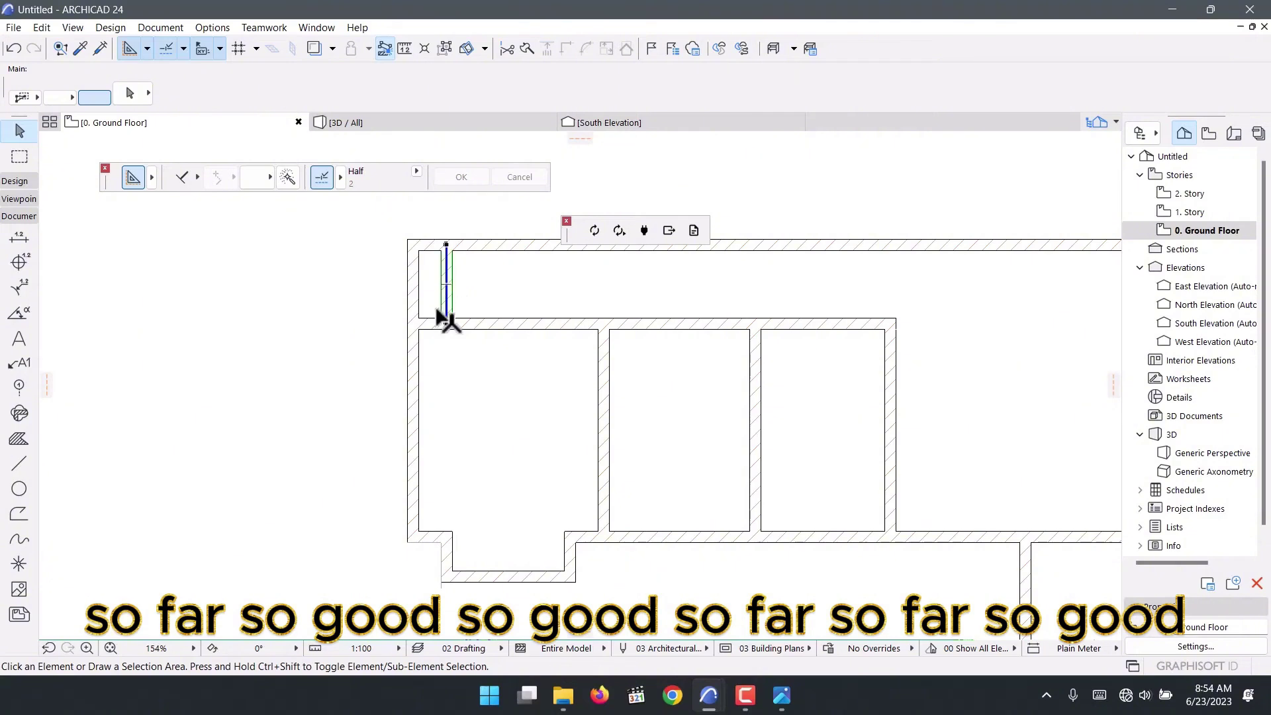
Delete the thin top-left partition and draw an 1800 guide line inside the room
click(443, 304)
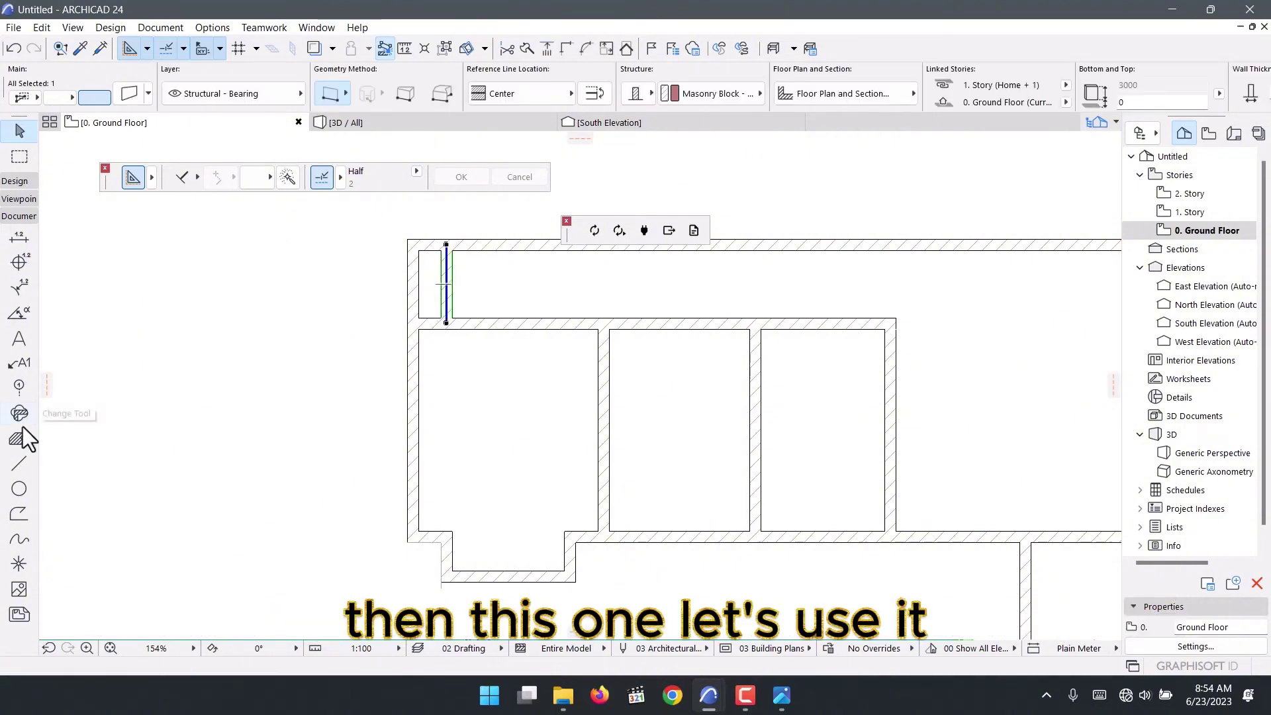
key(Delete)
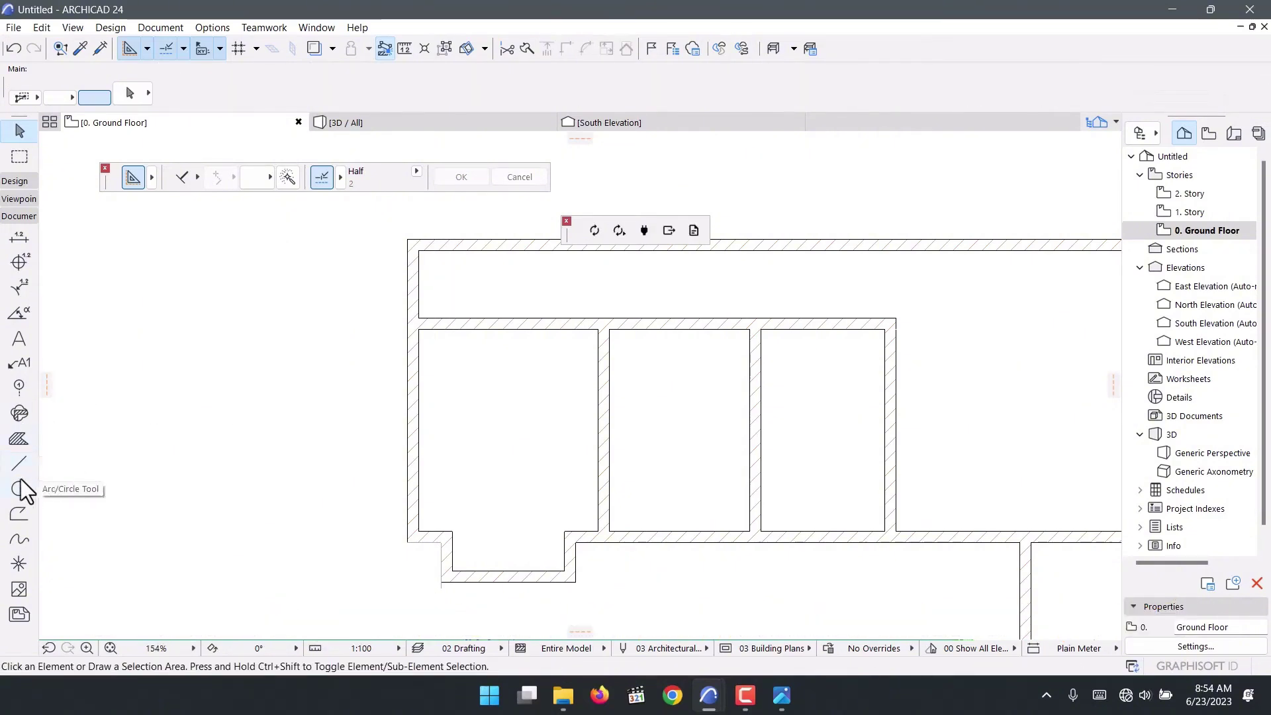
scroll(419, 270, up, 3)
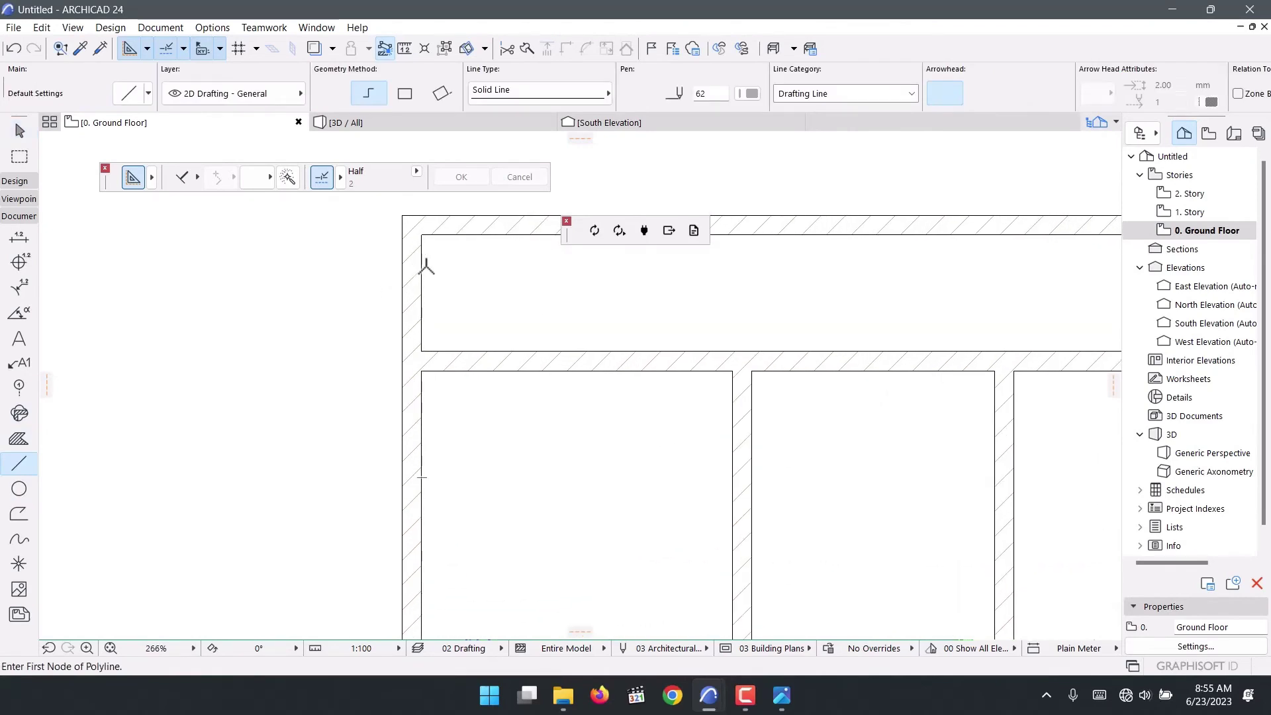
click(421, 268)
scroll(394, 365, down, 3)
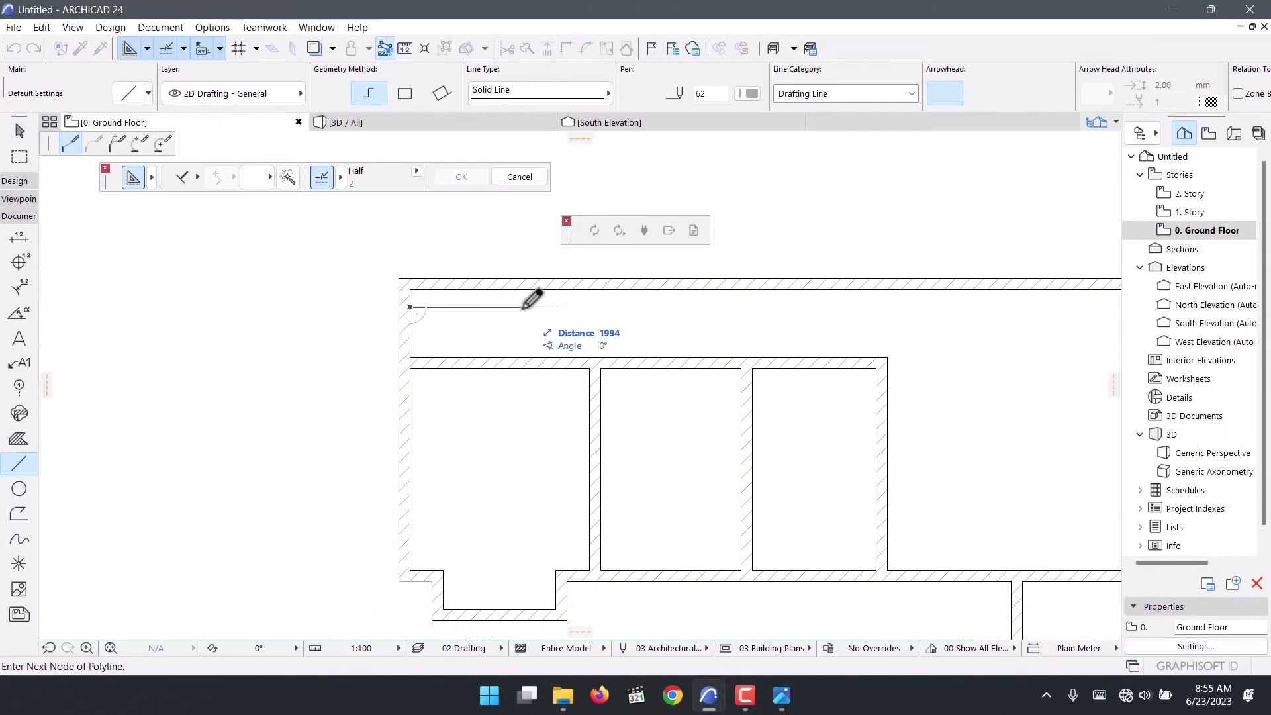
text(18)
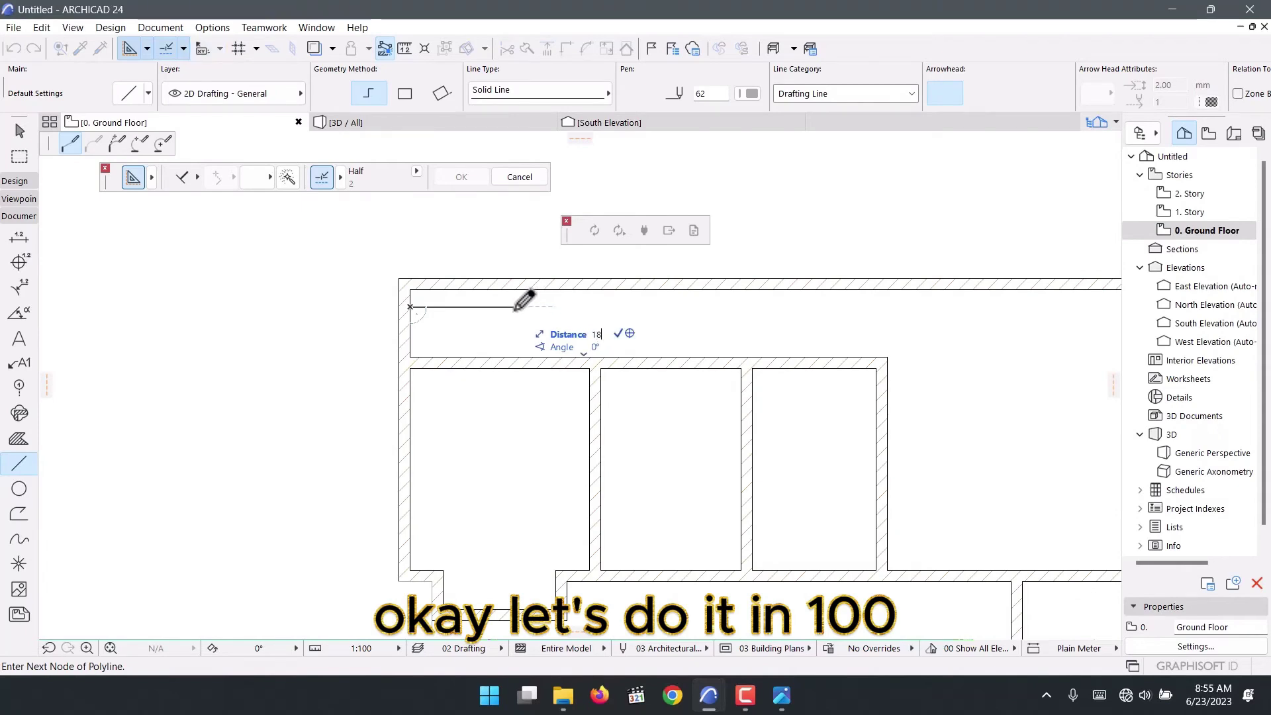
text(00)
key(Return)
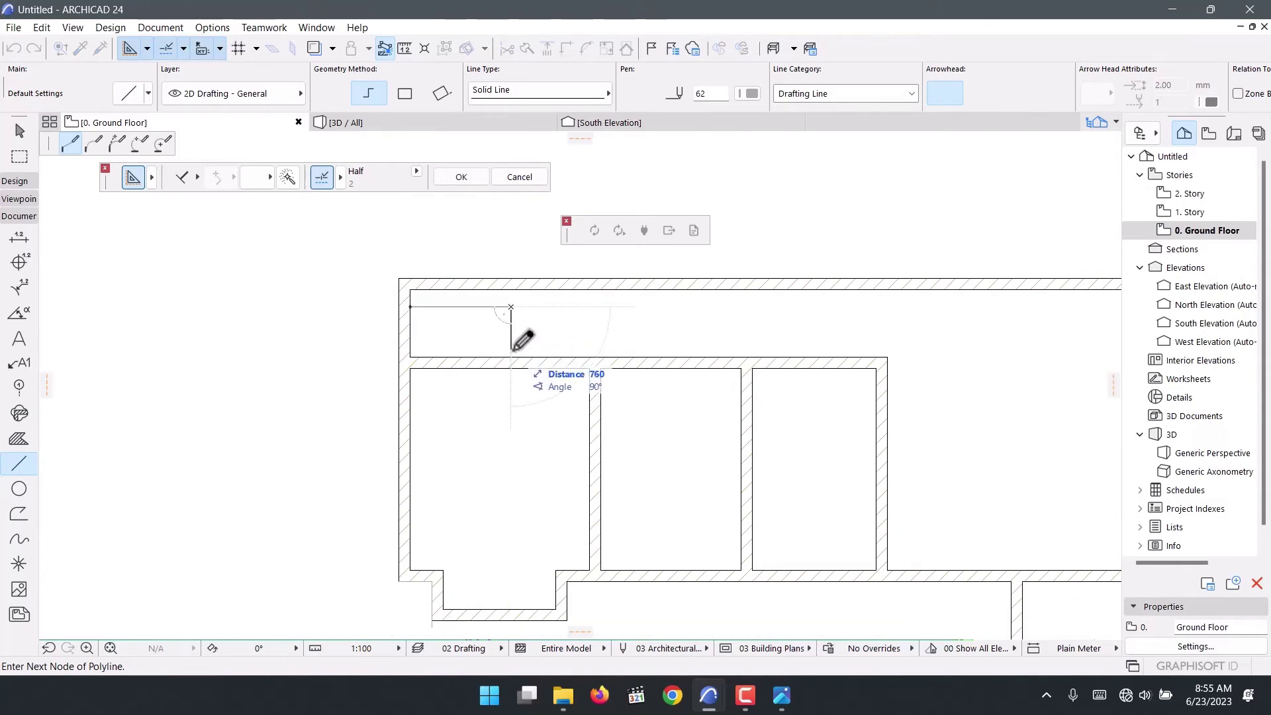
double_click(510, 355)
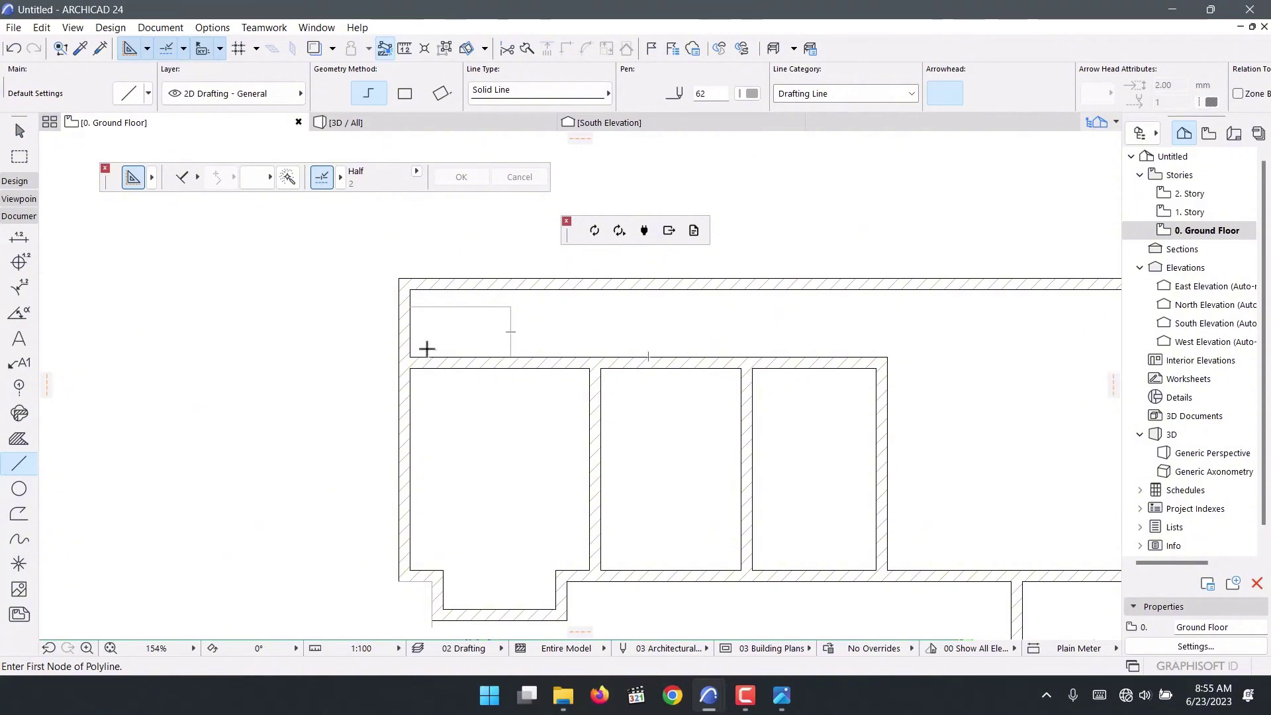
key(Escape)
Copy the left exterior wall 2000 to the right and trim off its excess piece
click(405, 327)
key(ctrl+shift+d)
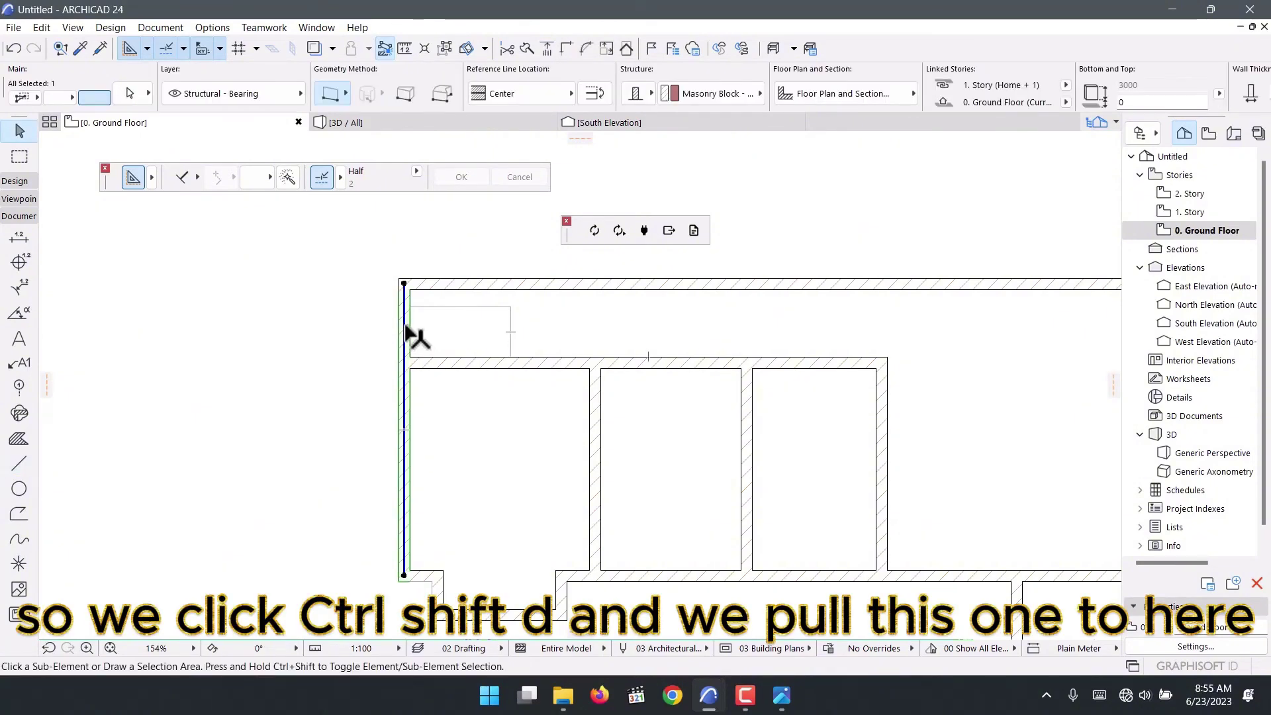
scroll(405, 327, up, 3)
click(395, 321)
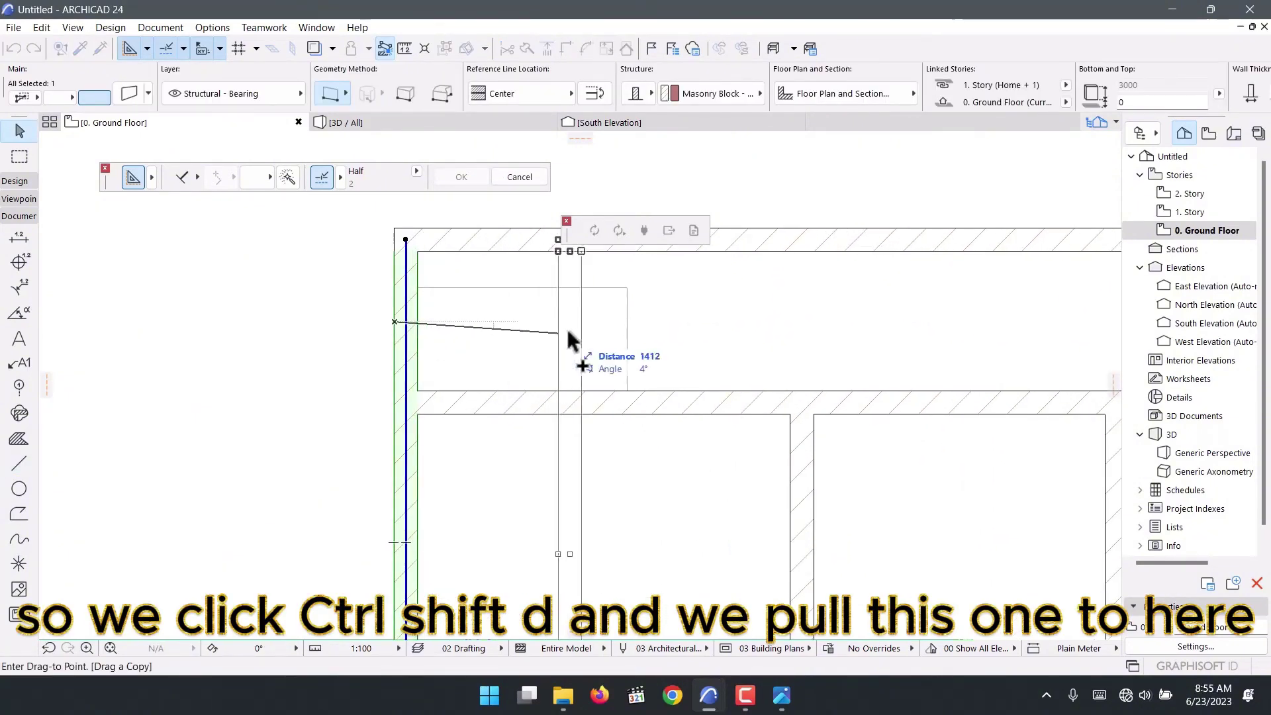
click(626, 323)
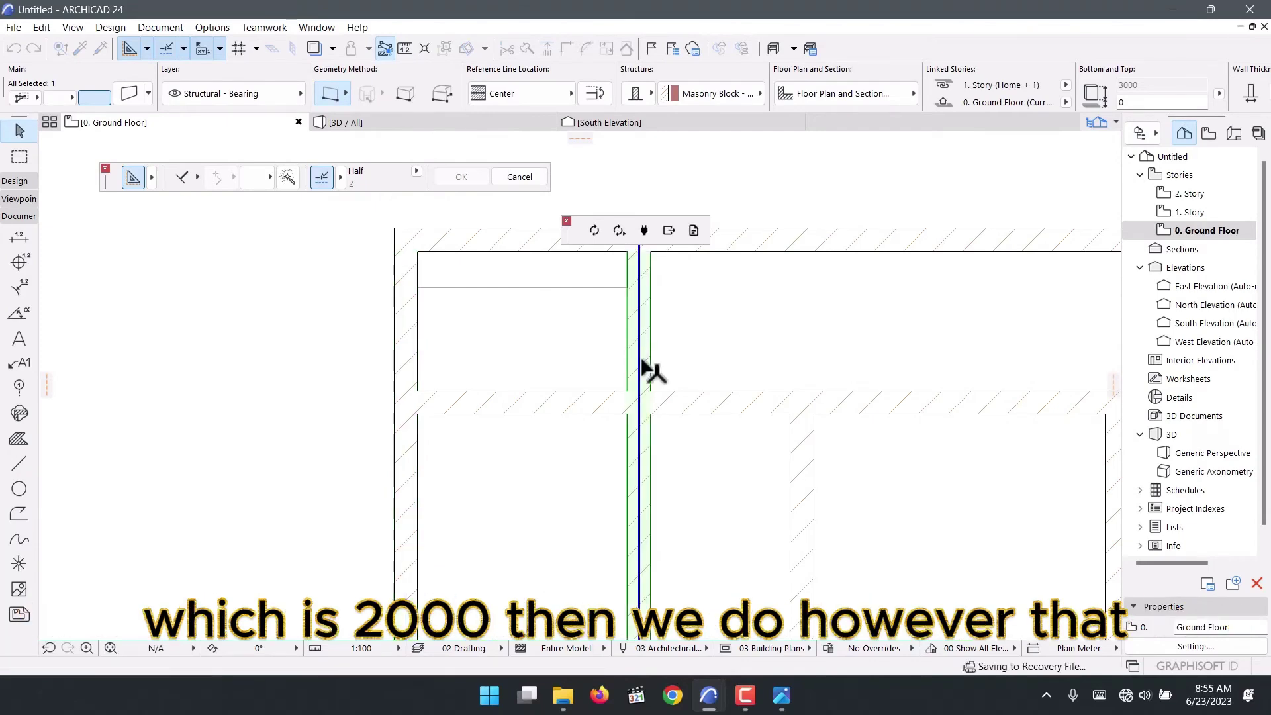
click(667, 403)
ctrl+click(642, 450)
scroll(513, 301, down, 5)
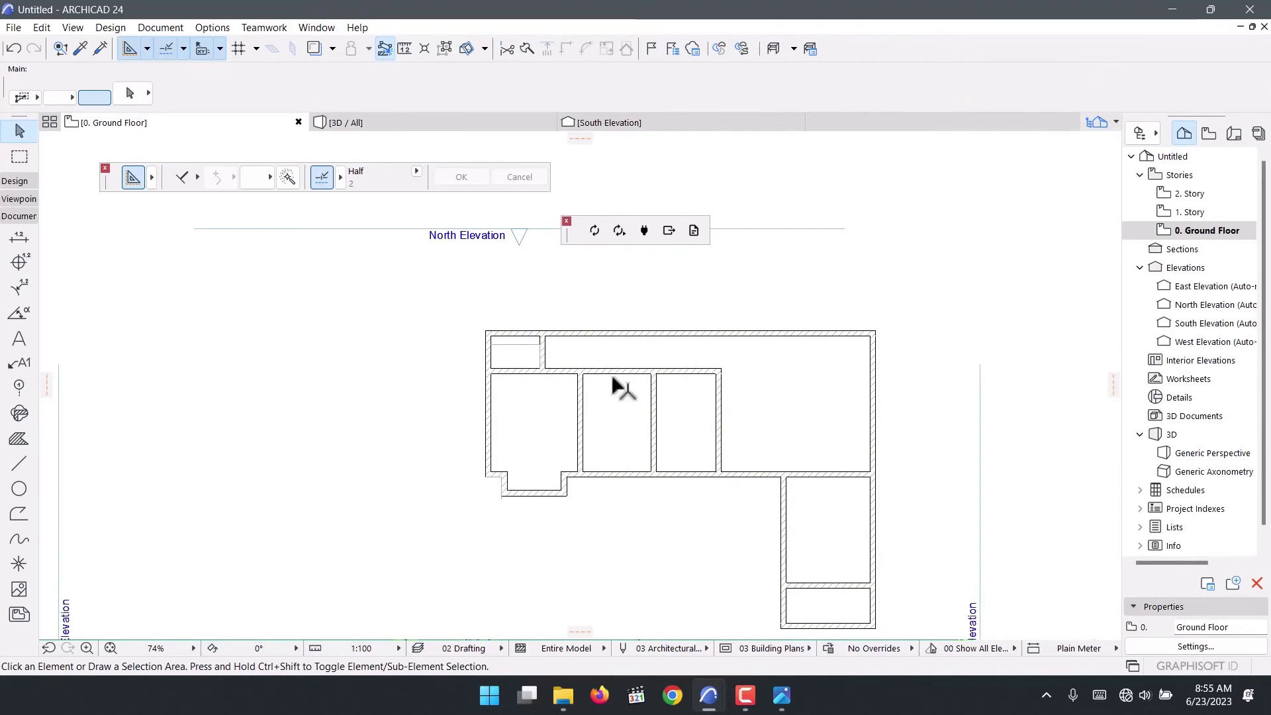
scroll(629, 394, up, 4)
scroll(634, 360, down, 3)
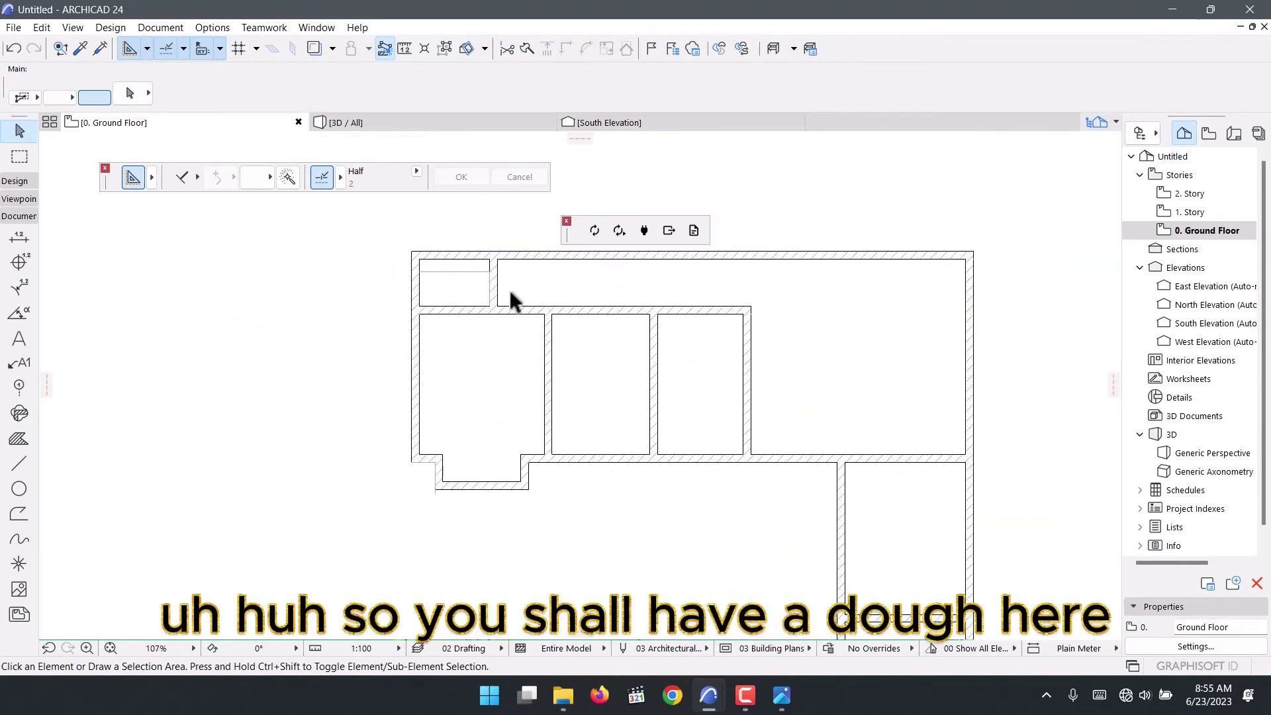
scroll(494, 318, up, 2)
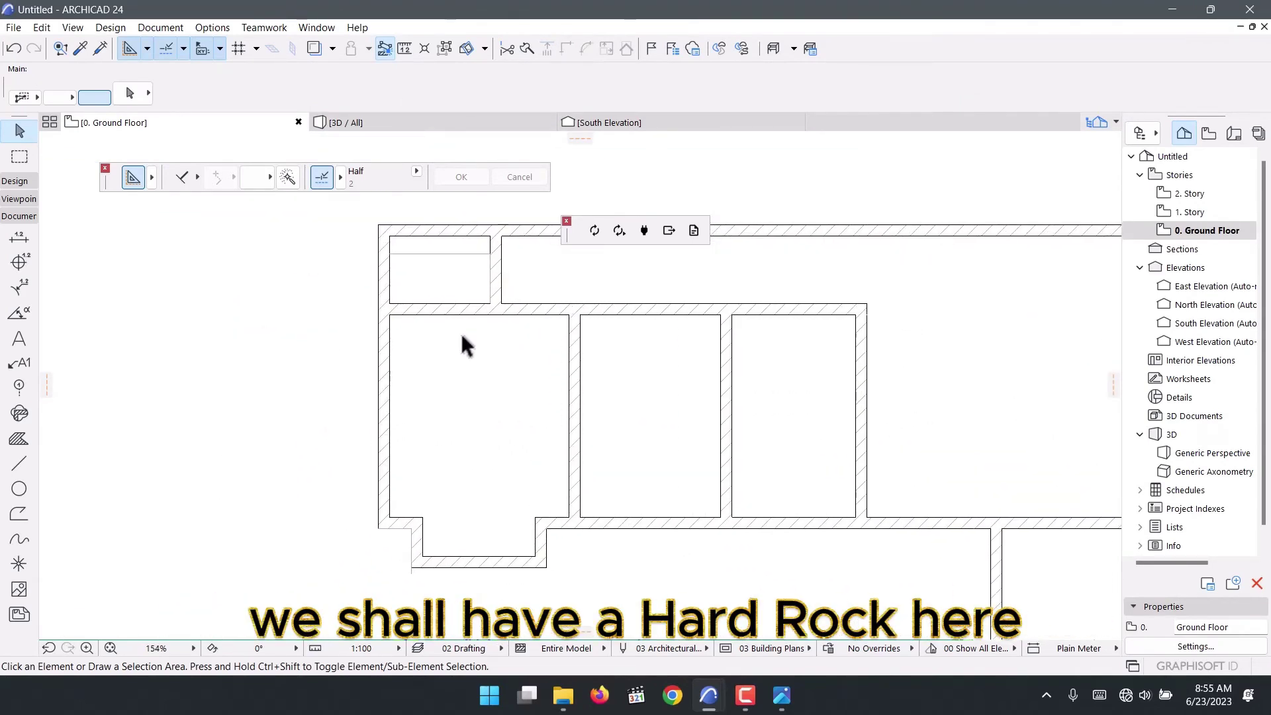
scroll(532, 343, down, 3)
scroll(619, 325, up, 2)
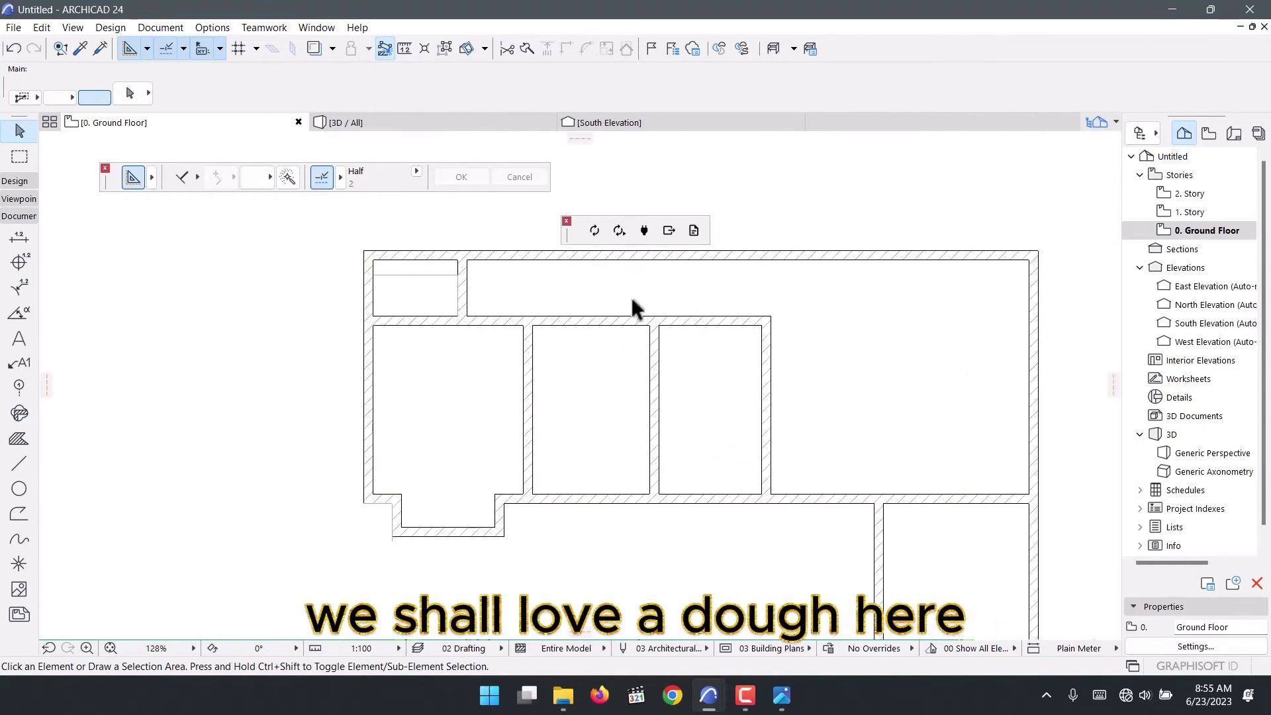
scroll(635, 346, up, 2)
scroll(688, 412, down, 2)
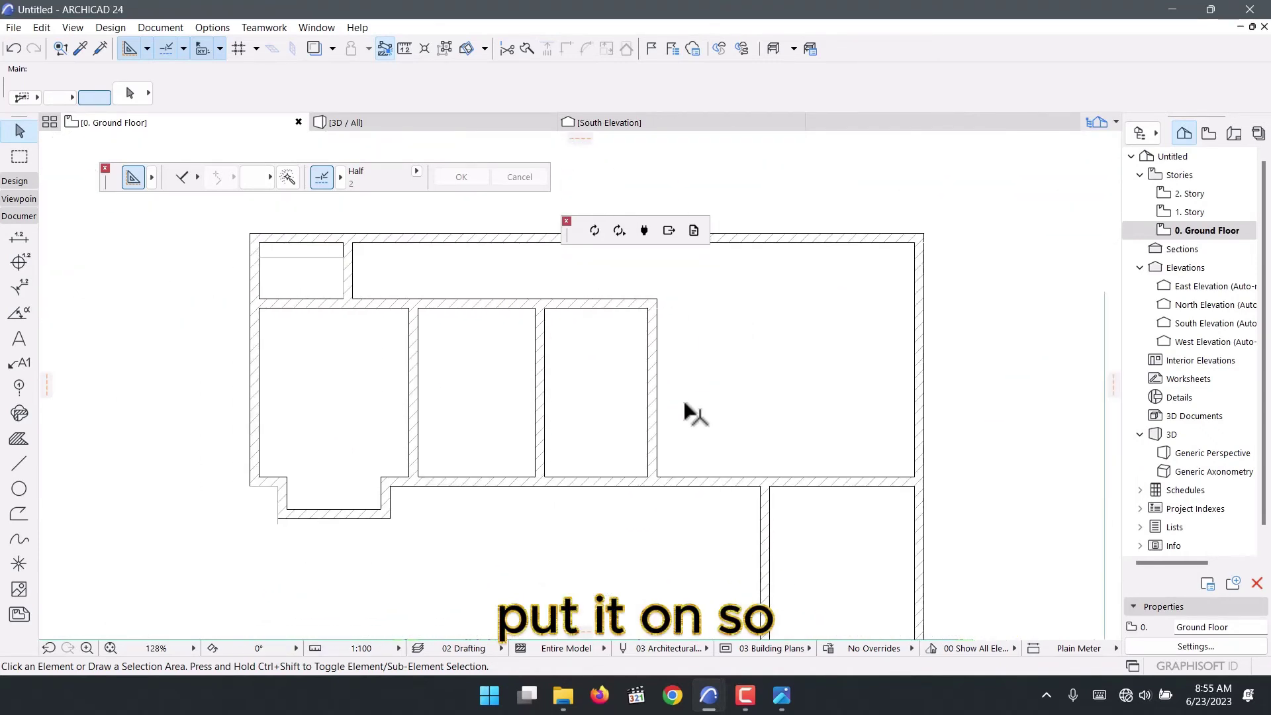
scroll(596, 428, down, 2)
scroll(613, 411, up, 2)
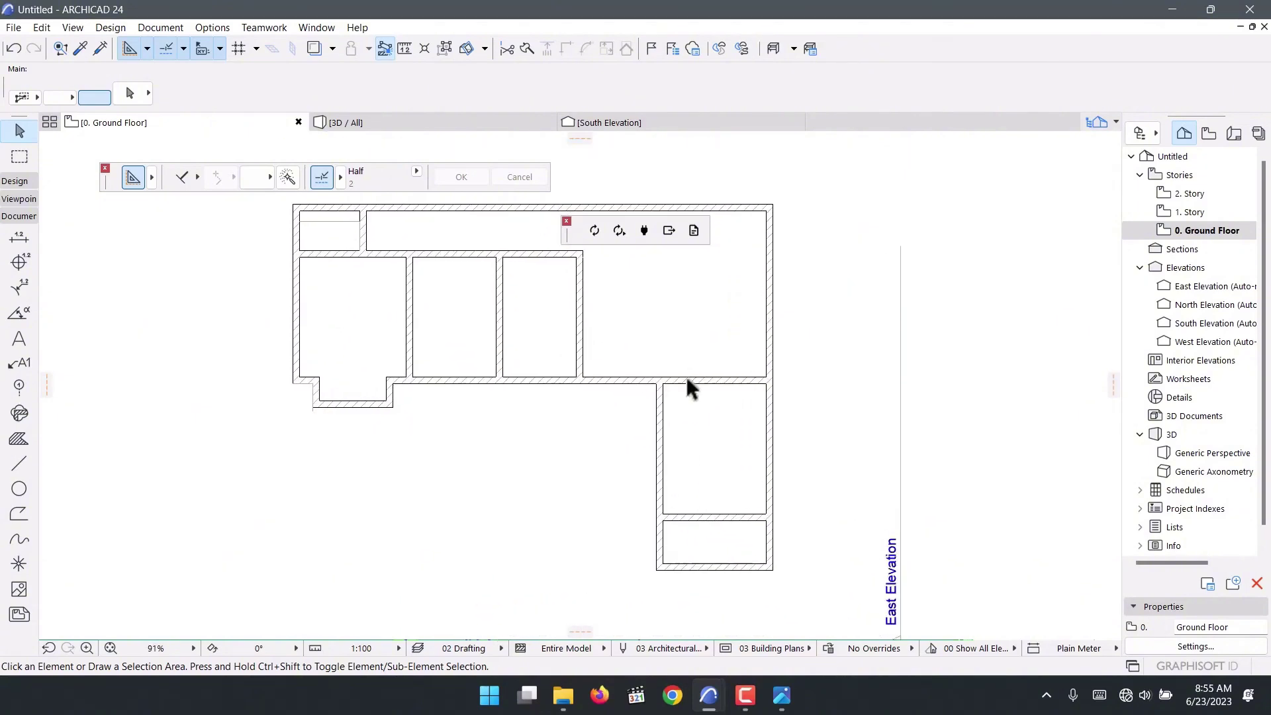
scroll(662, 384, down, 2)
scroll(616, 360, up, 2)
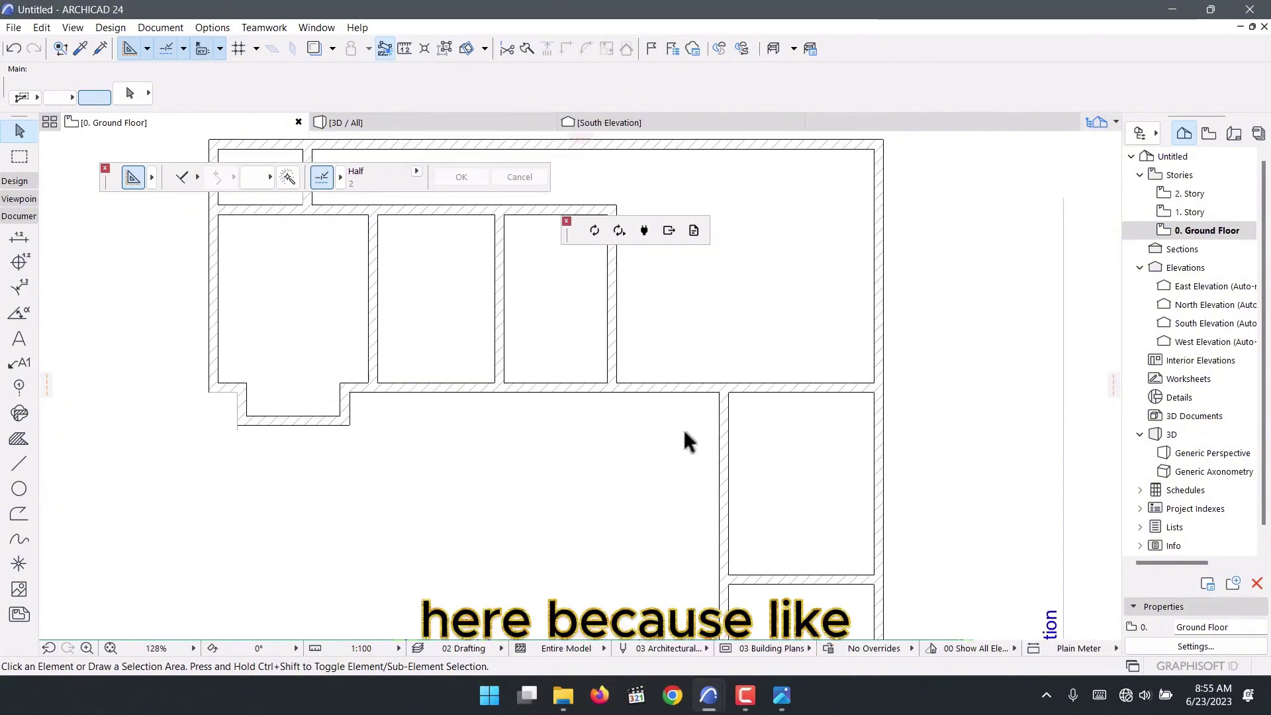
scroll(684, 424, down, 3)
scroll(646, 434, up, 2)
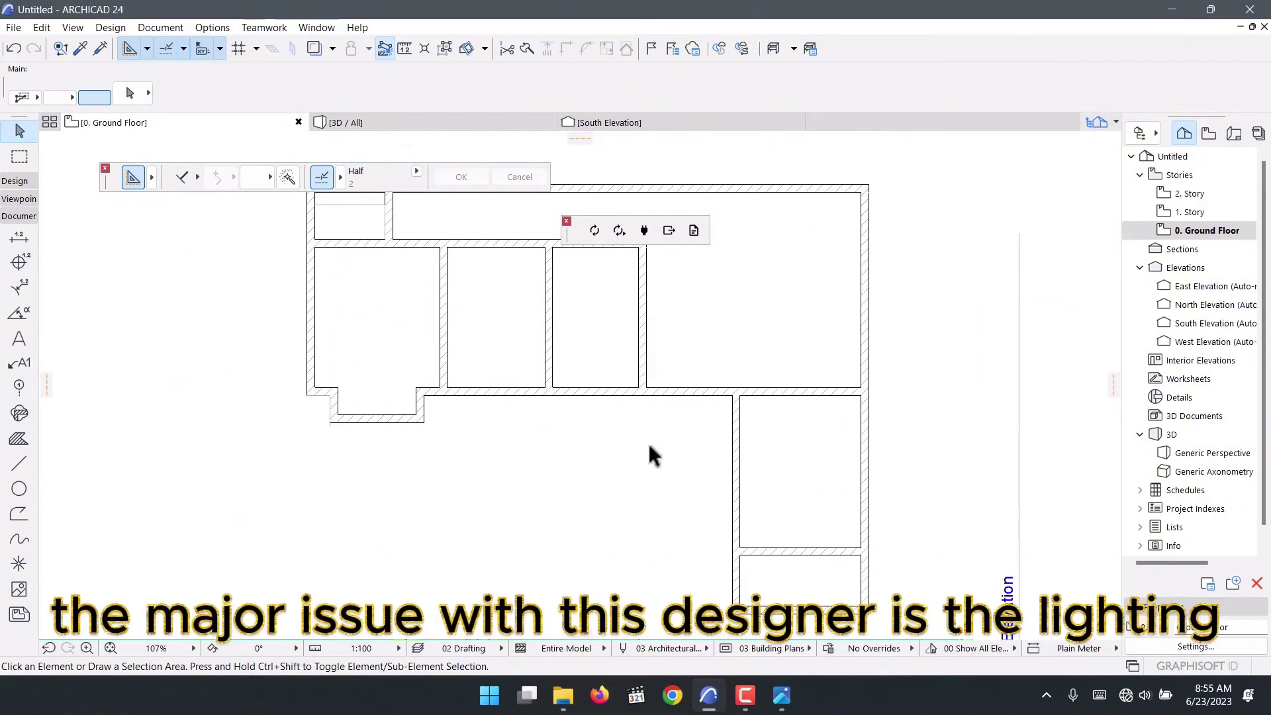
scroll(648, 448, down, 3)
scroll(536, 325, up, 3)
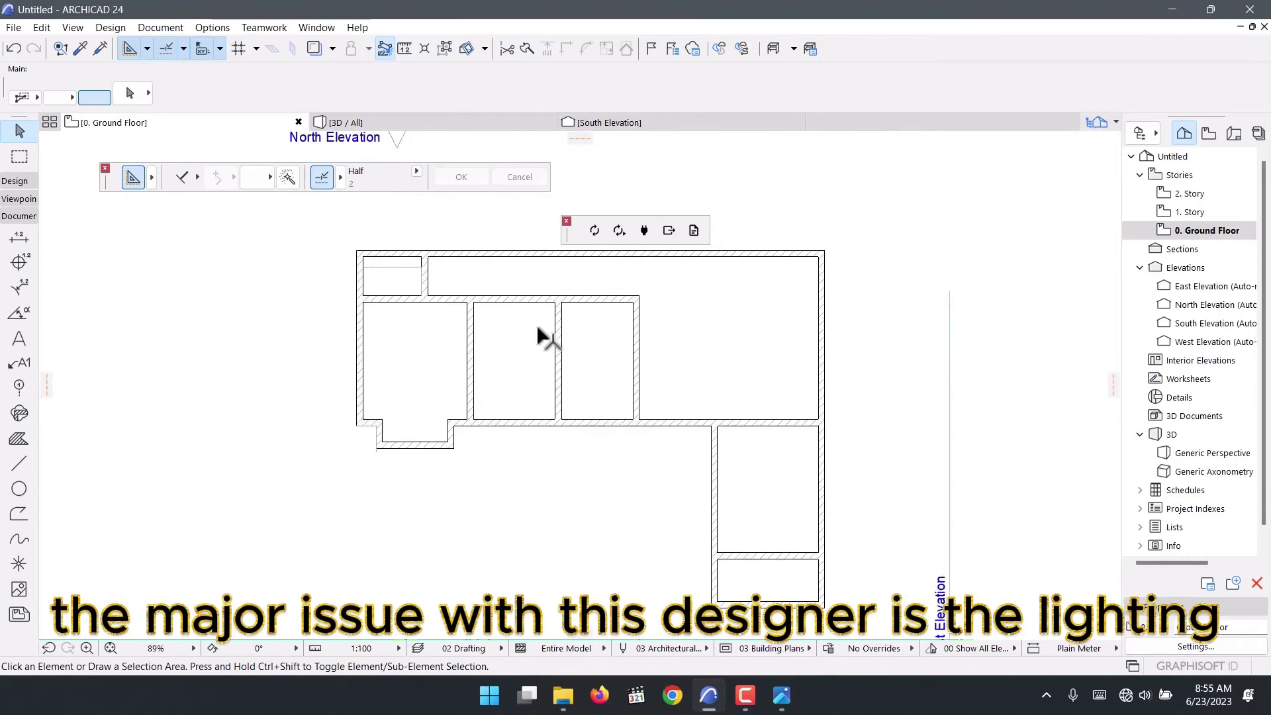
scroll(554, 284, down, 2)
scroll(399, 264, up, 3)
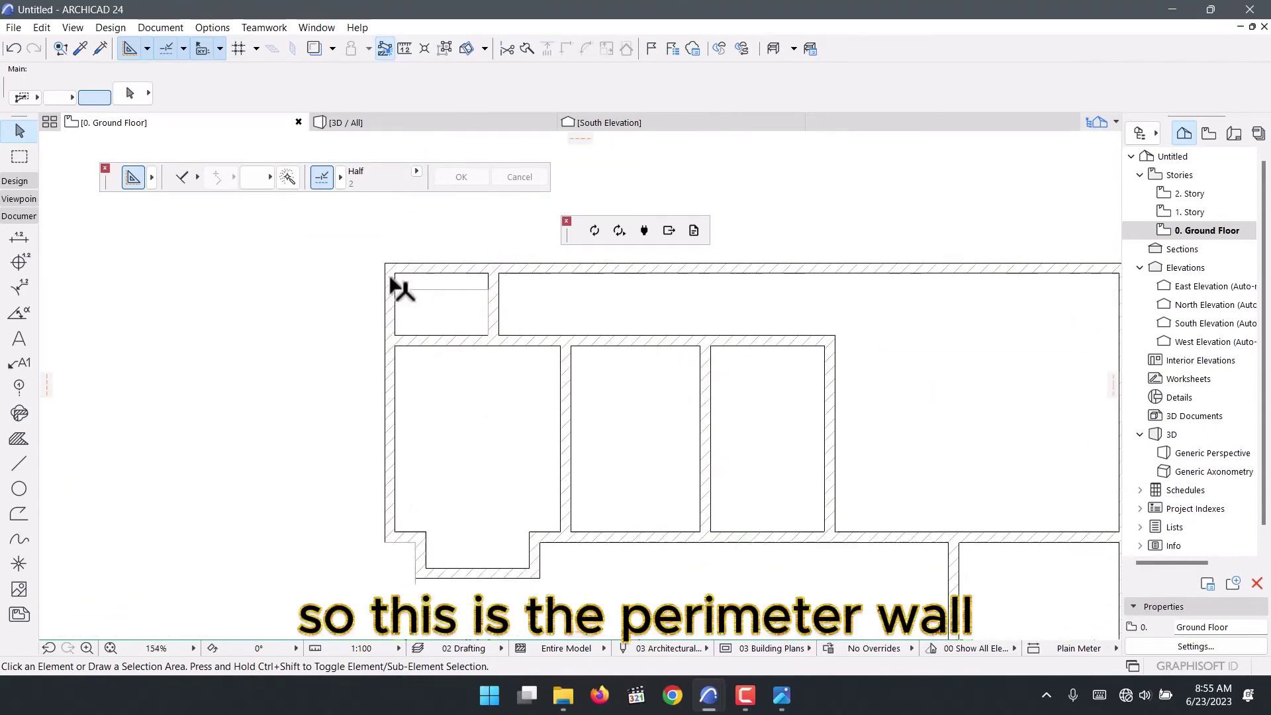
scroll(402, 279, down, 2)
scroll(817, 268, down, 3)
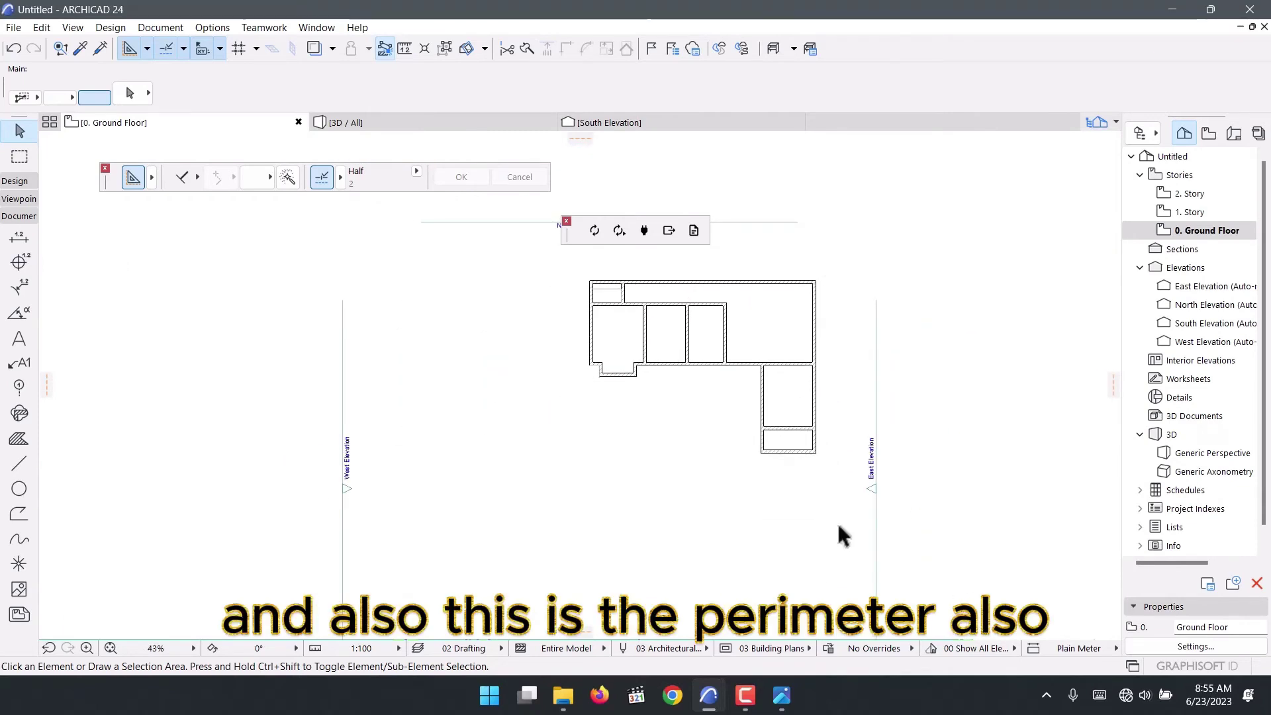
scroll(808, 441, up, 3)
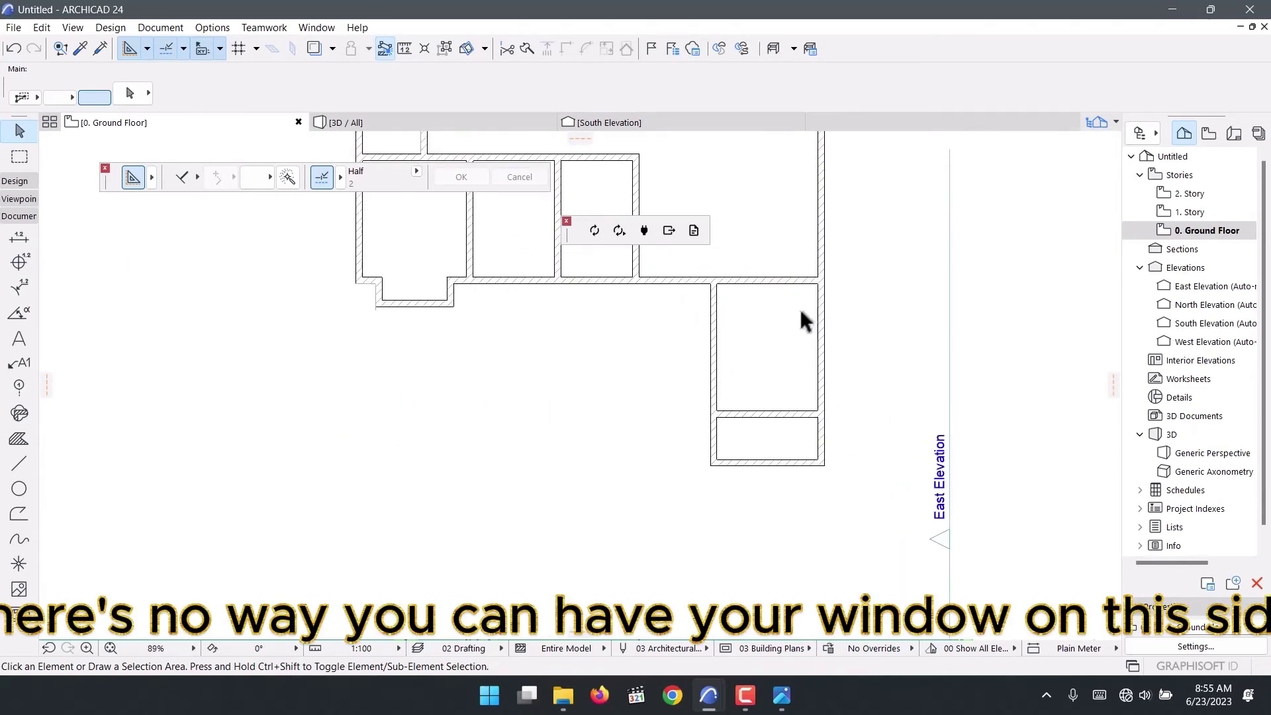
scroll(766, 269, down, 2)
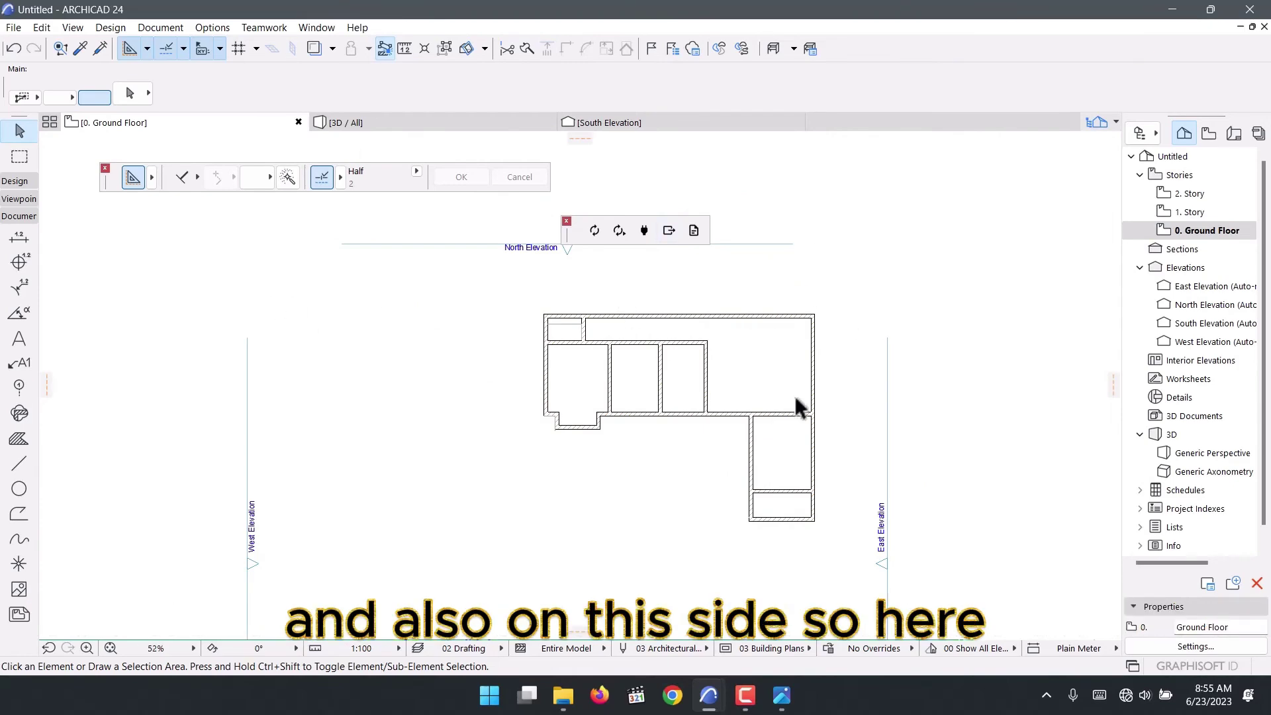
scroll(797, 400, up, 5)
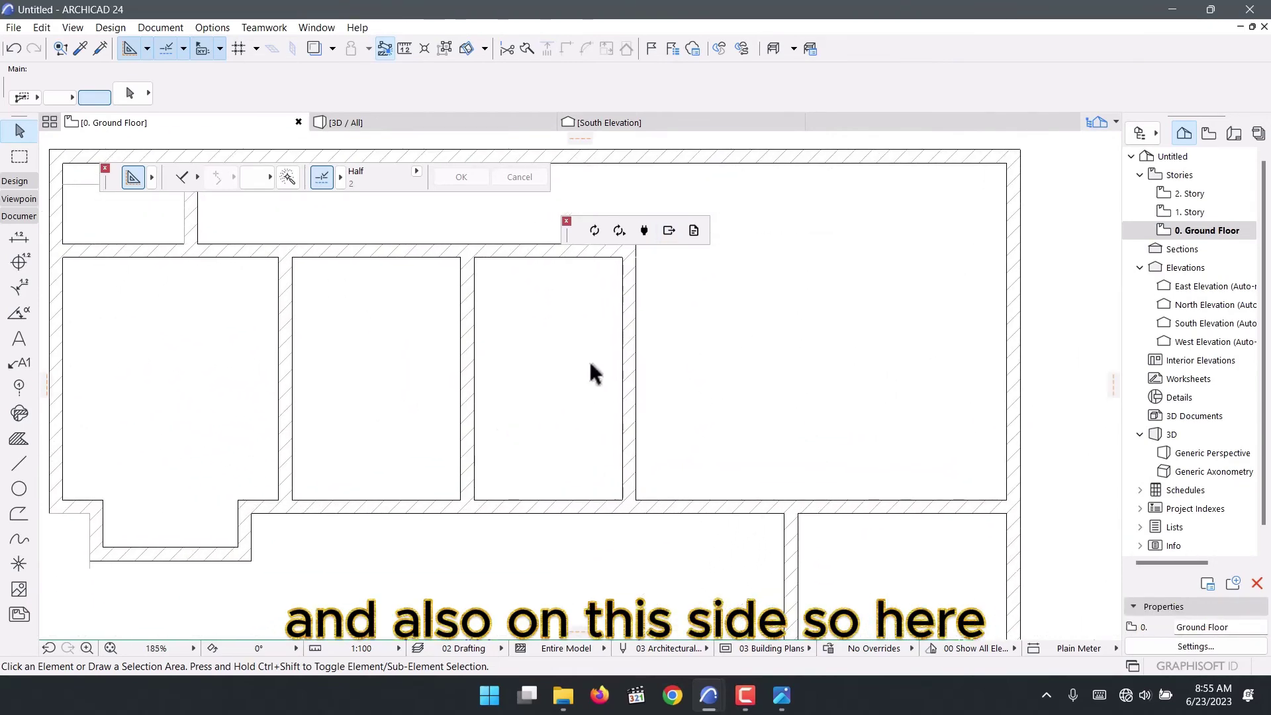
scroll(539, 284, down, 2)
scroll(686, 419, up, 2)
scroll(729, 490, down, 2)
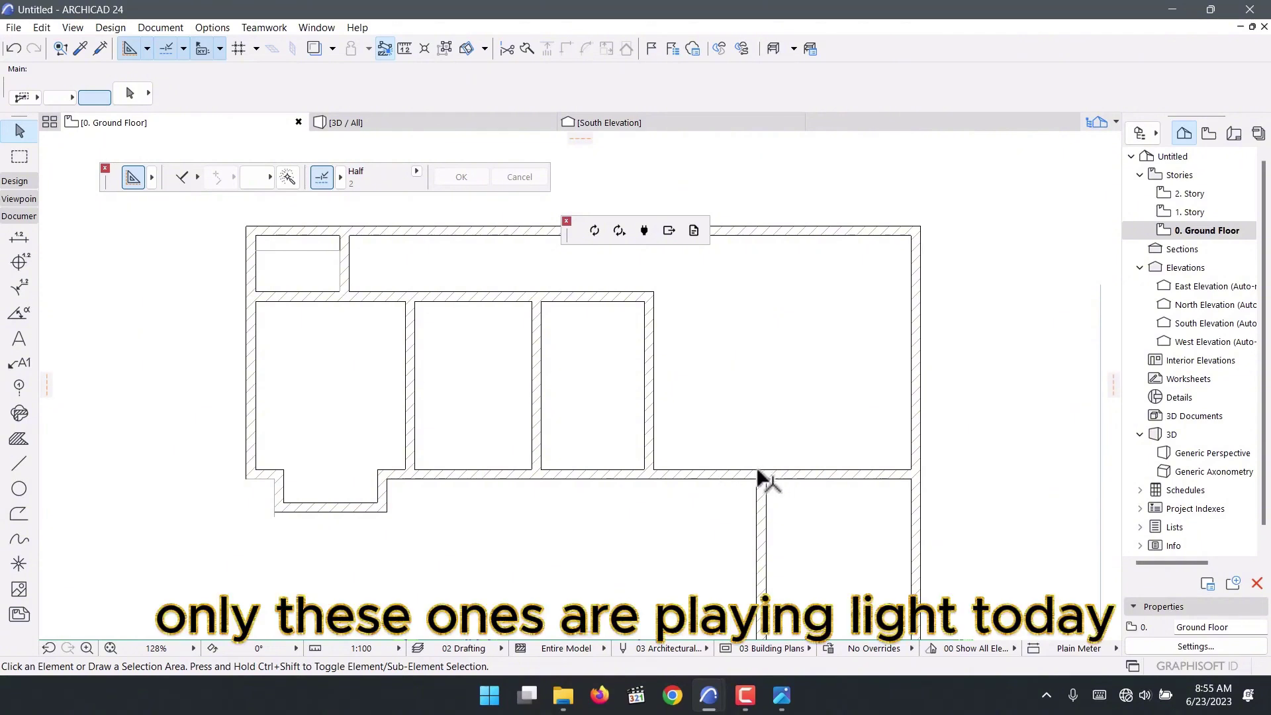
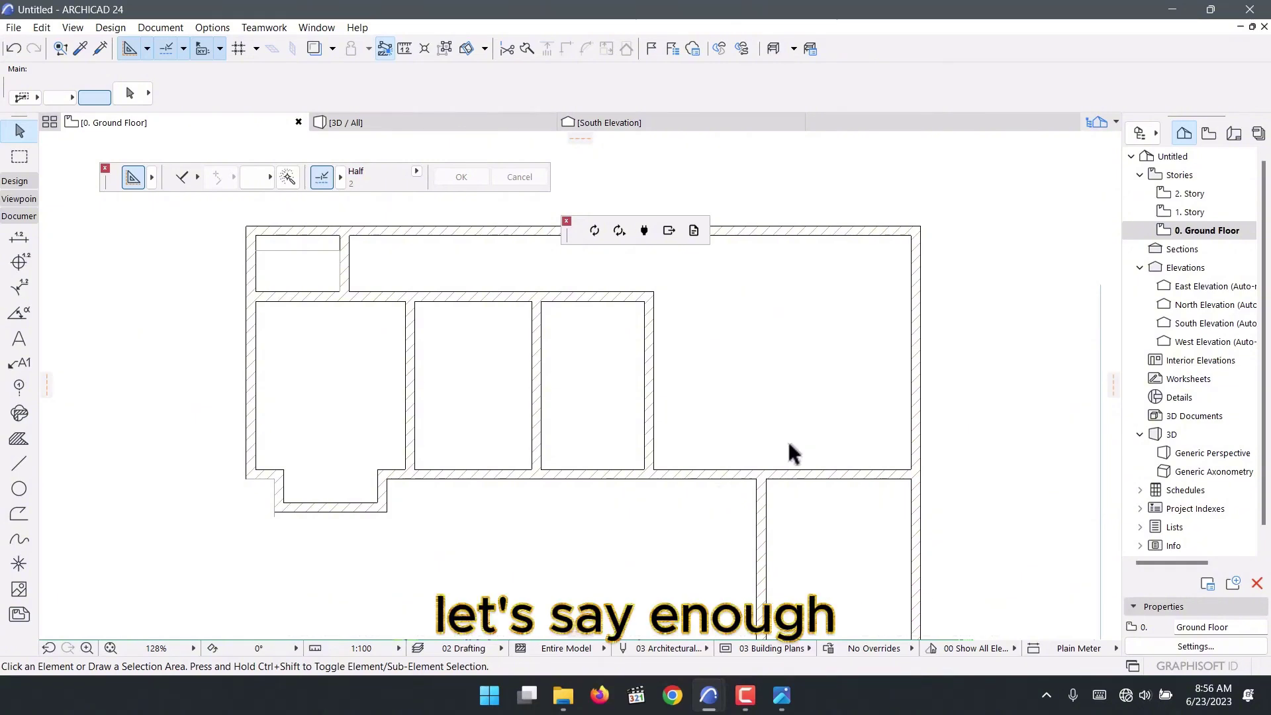
Browse the rendered house images through to the front porch render
scroll(685, 391, up, 5)
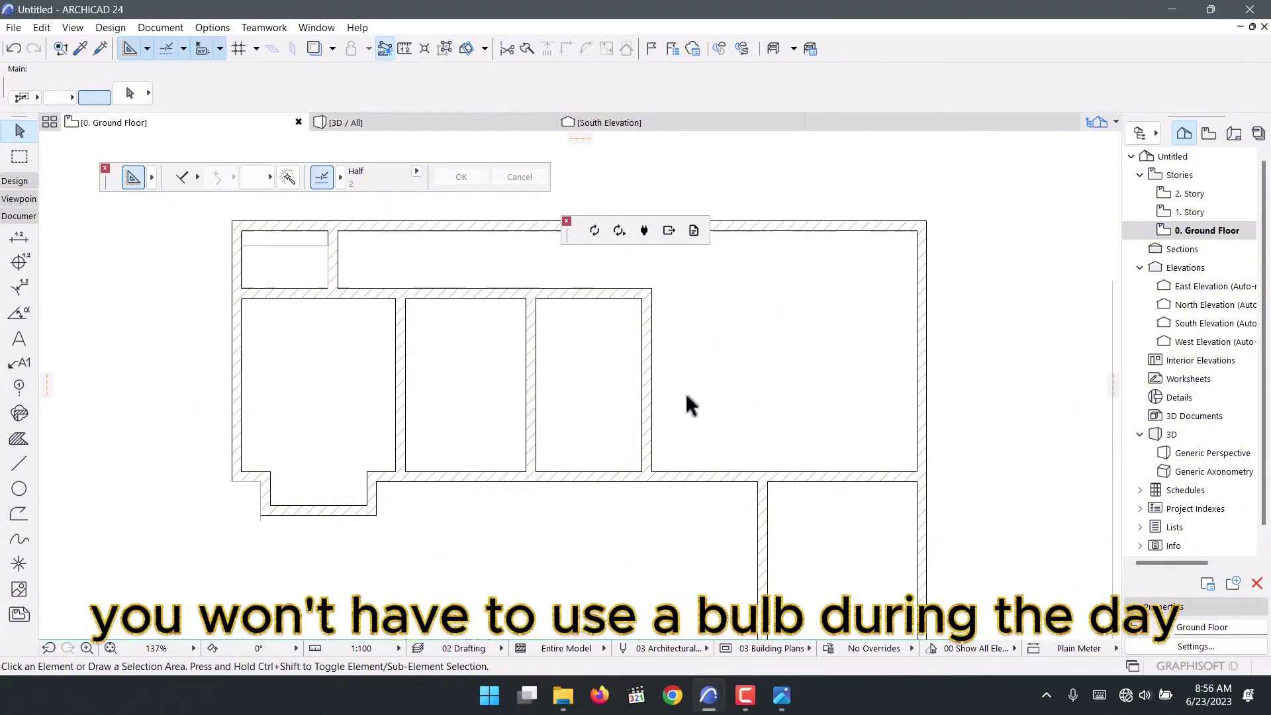
scroll(684, 388, down, 8)
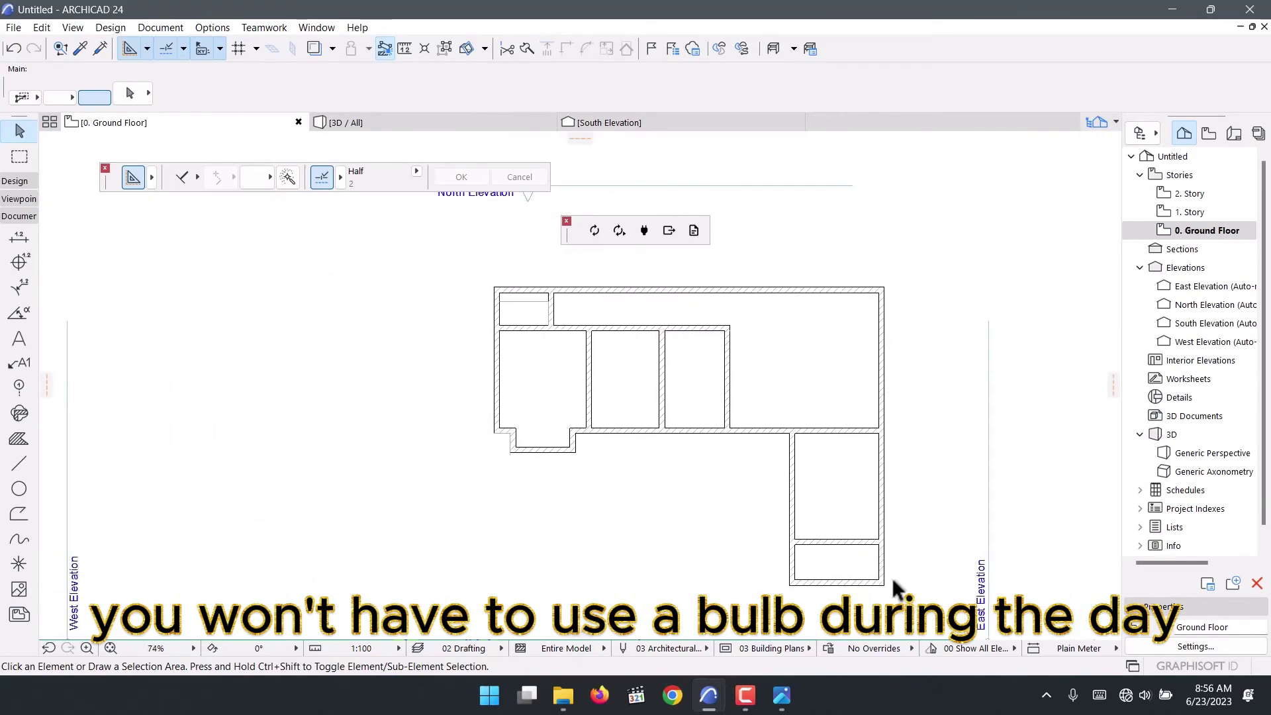
scroll(724, 402, up, 4)
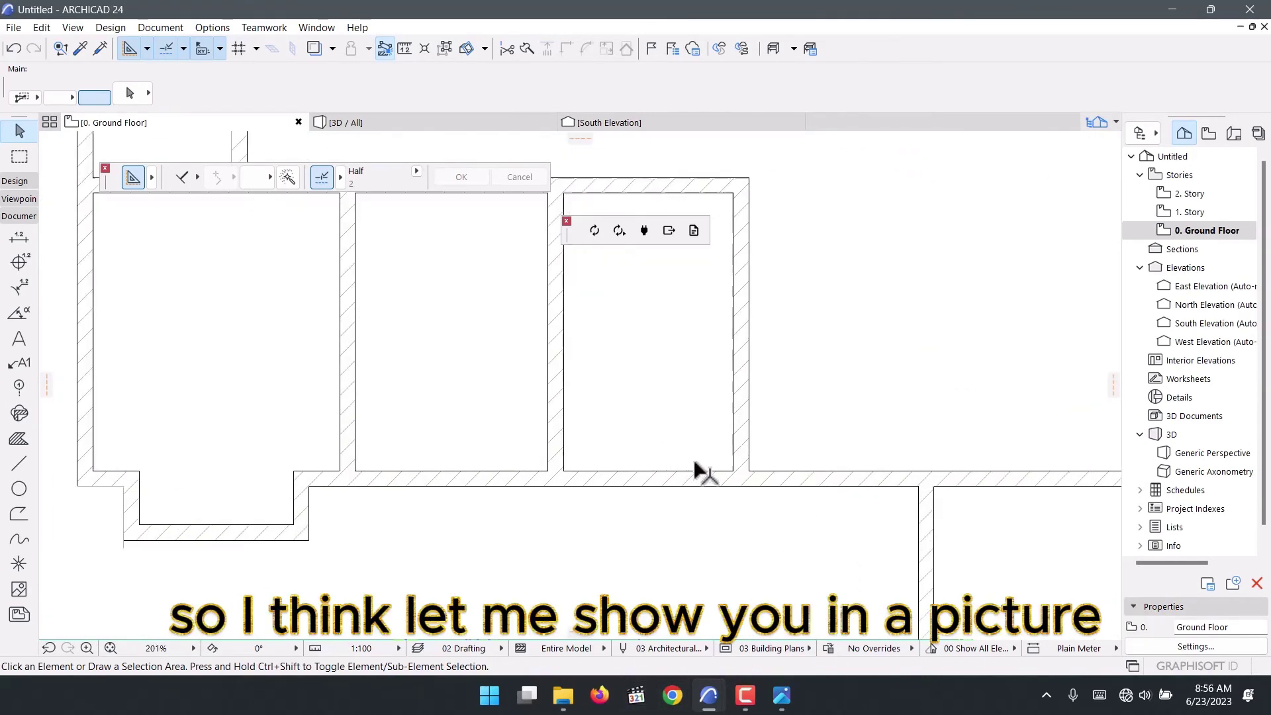
click(791, 697)
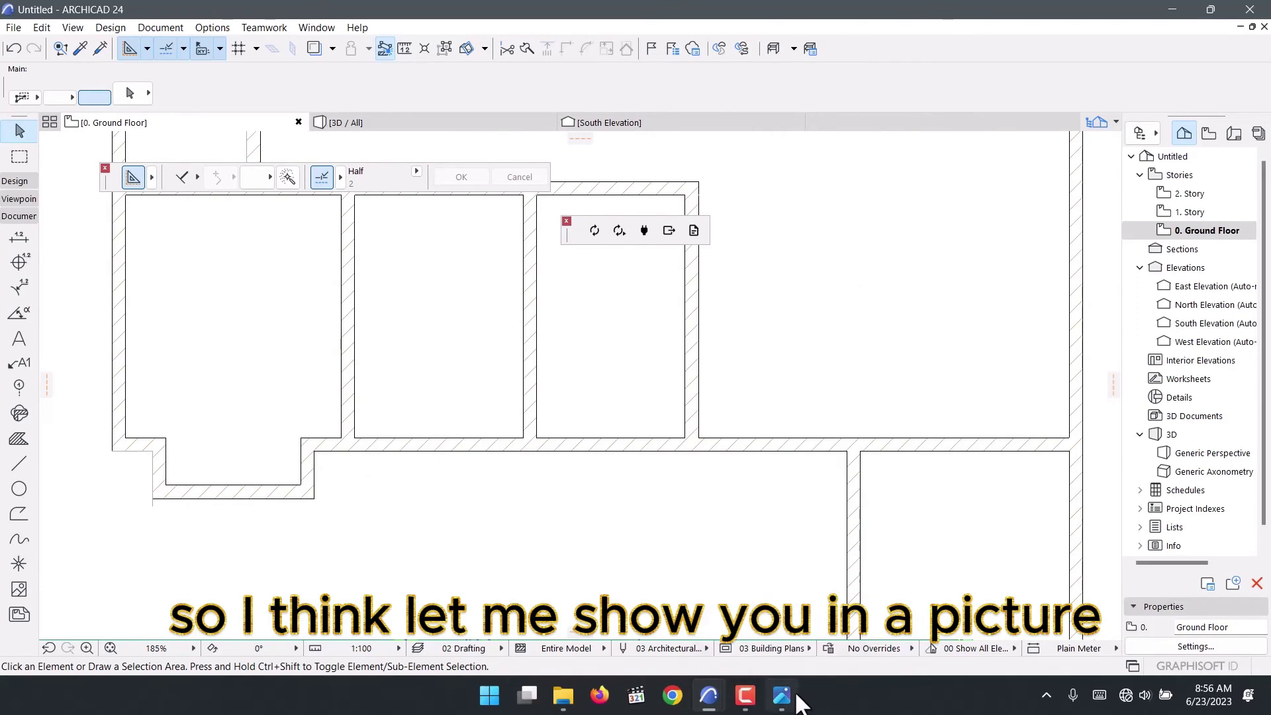
click(1035, 349)
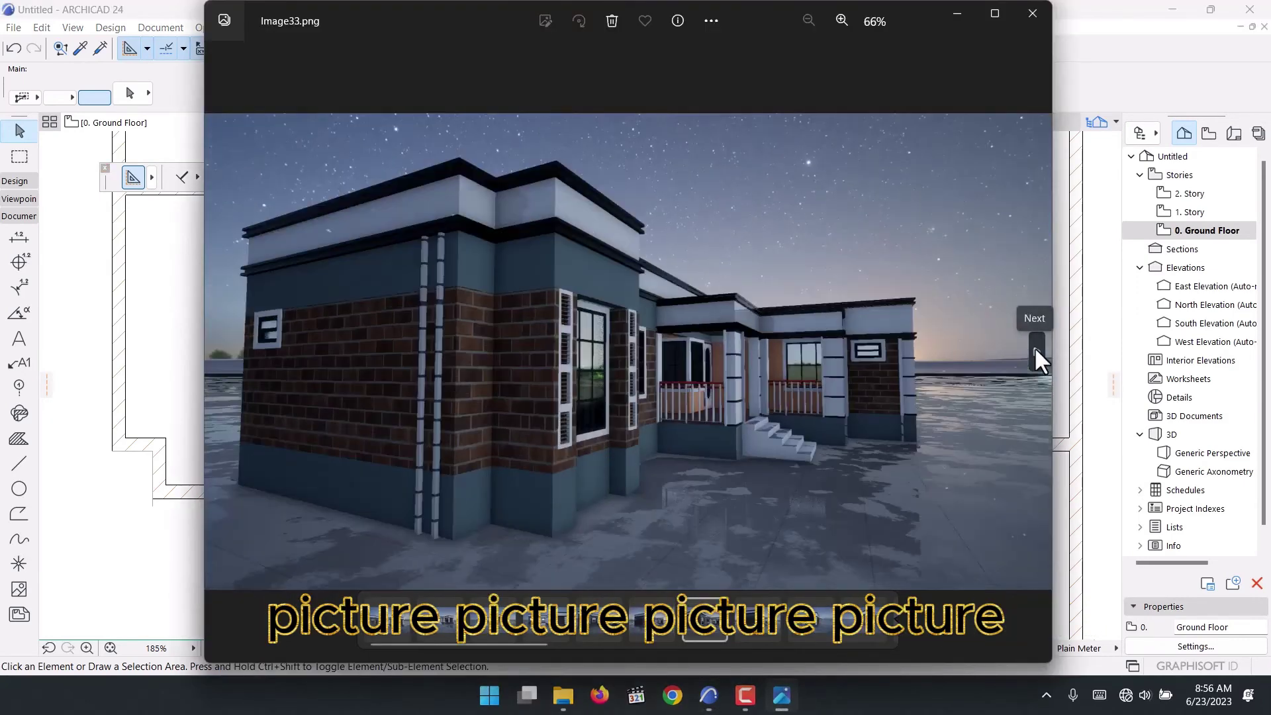
click(1034, 349)
click(1034, 349)
click(1035, 349)
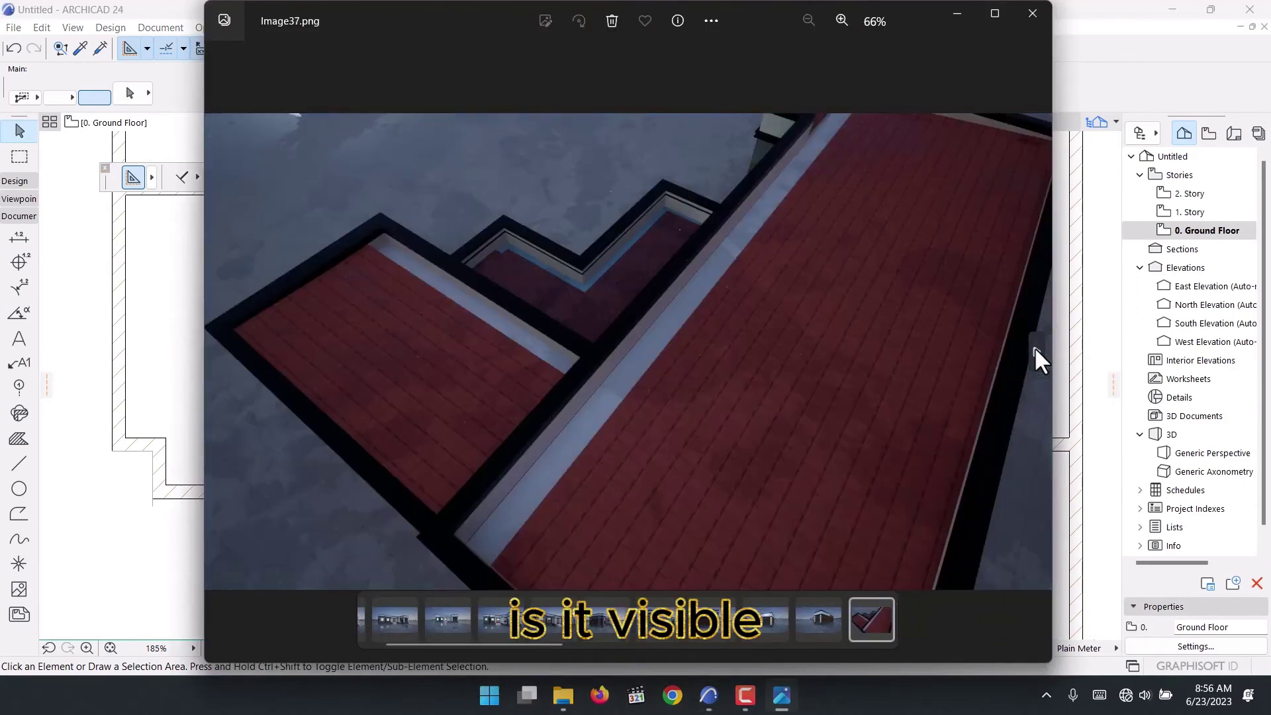
click(1035, 349)
click(1035, 349)
click(1034, 349)
click(1035, 349)
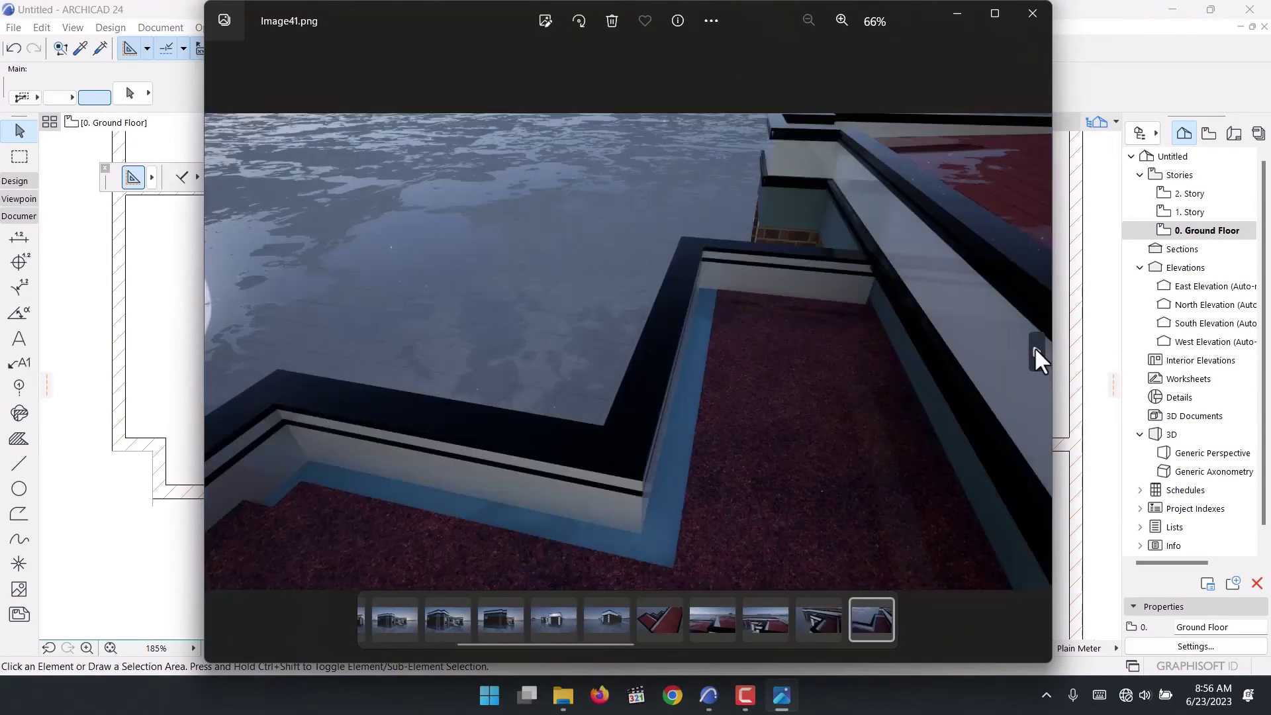
click(1034, 349)
click(1035, 349)
click(1035, 349)
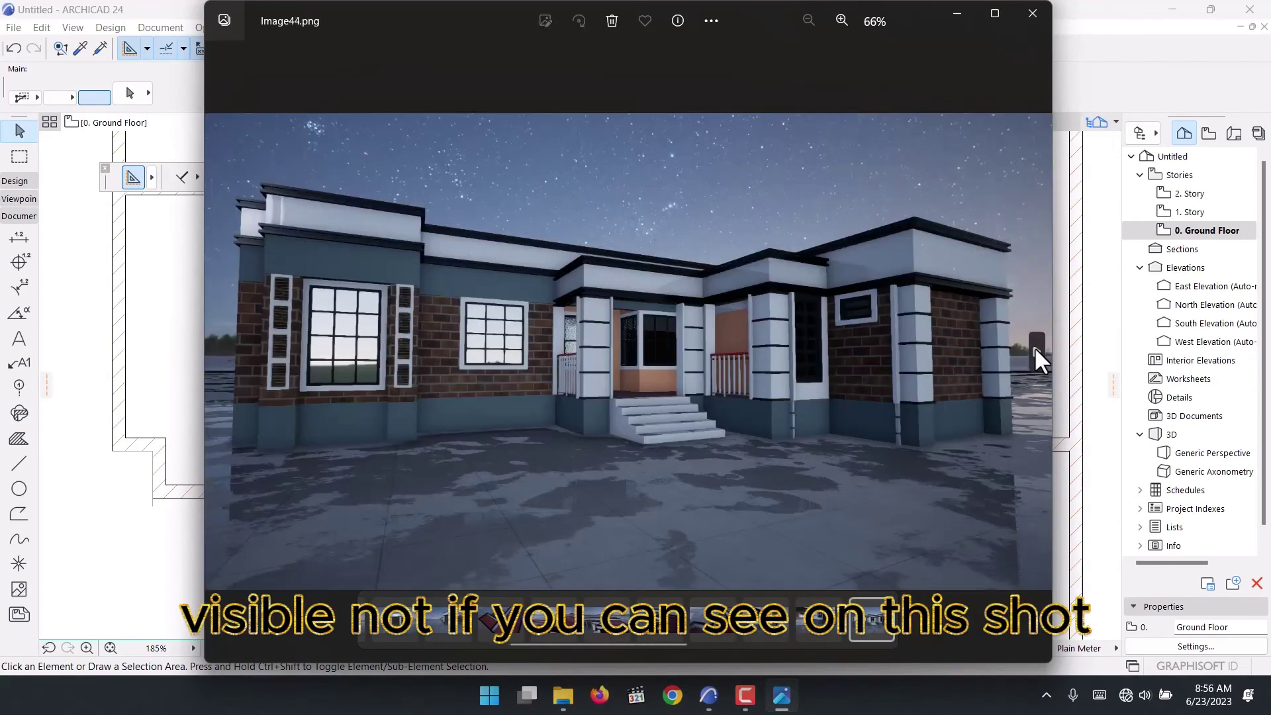
scroll(673, 384, up, 5)
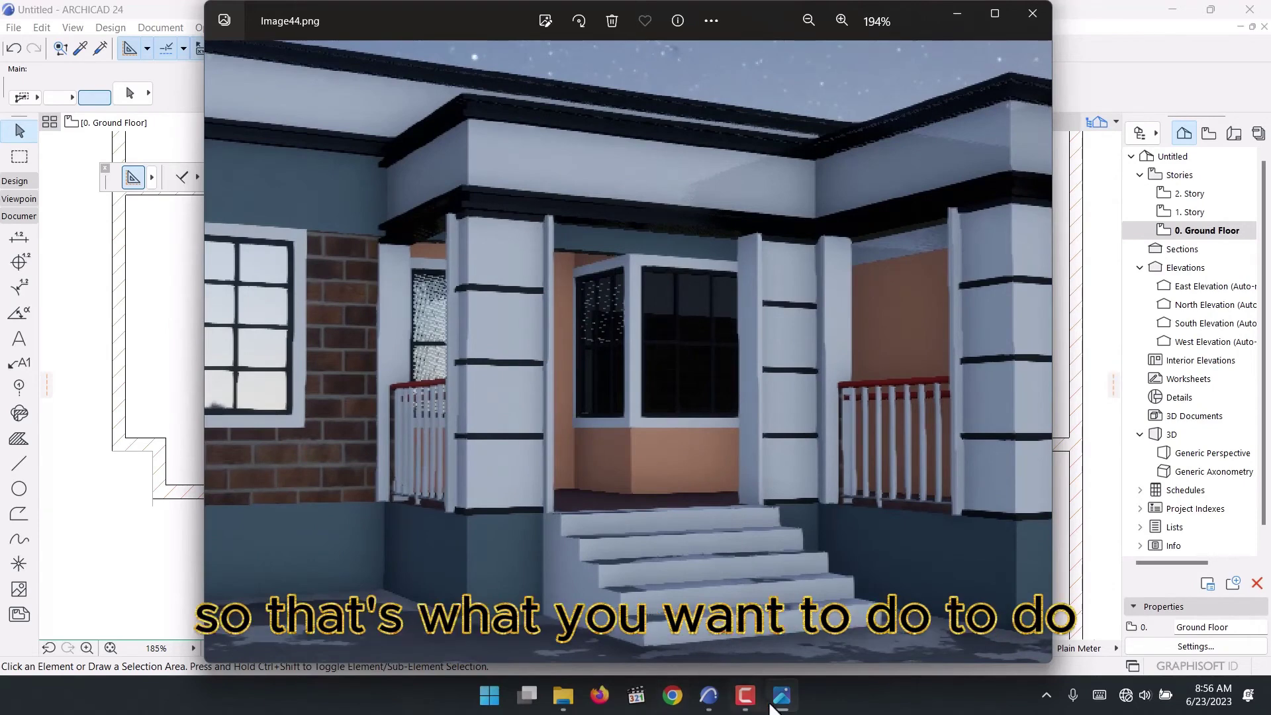
Bring the ARCHICAD ground floor plan back to the front
mouse_move(710, 696)
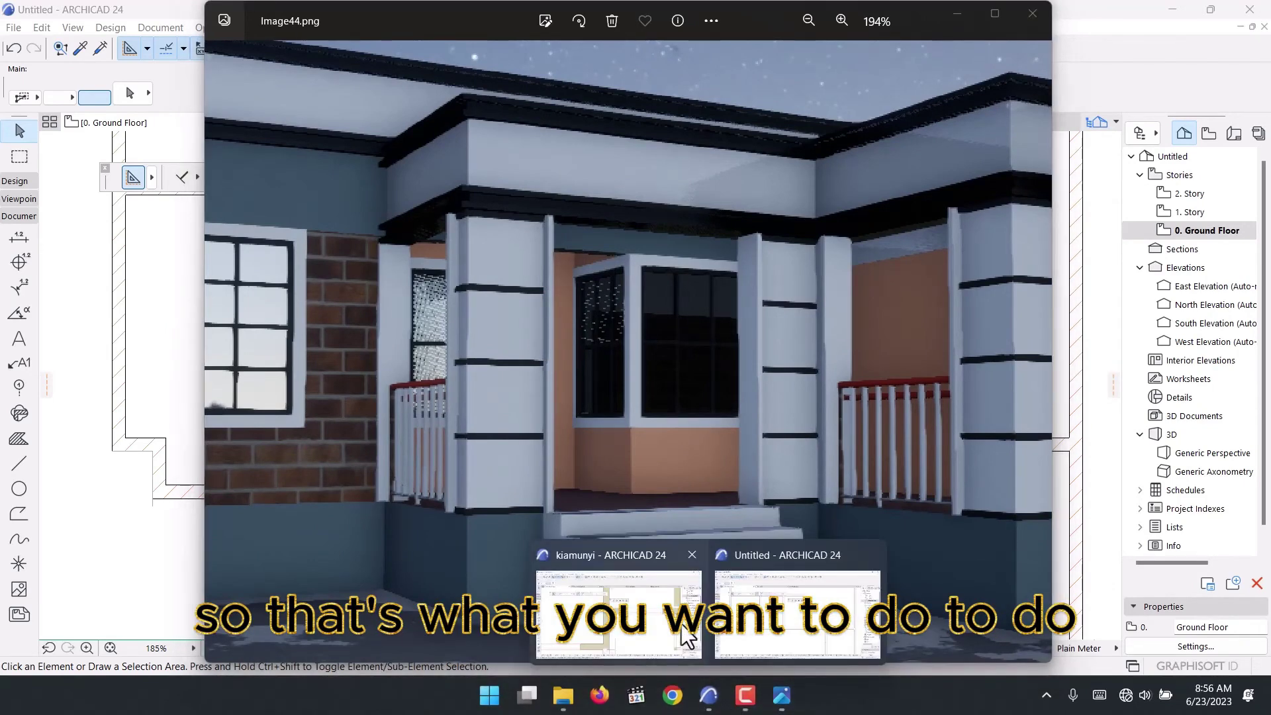
click(797, 618)
scroll(582, 474, down, 1)
scroll(605, 474, up, 1)
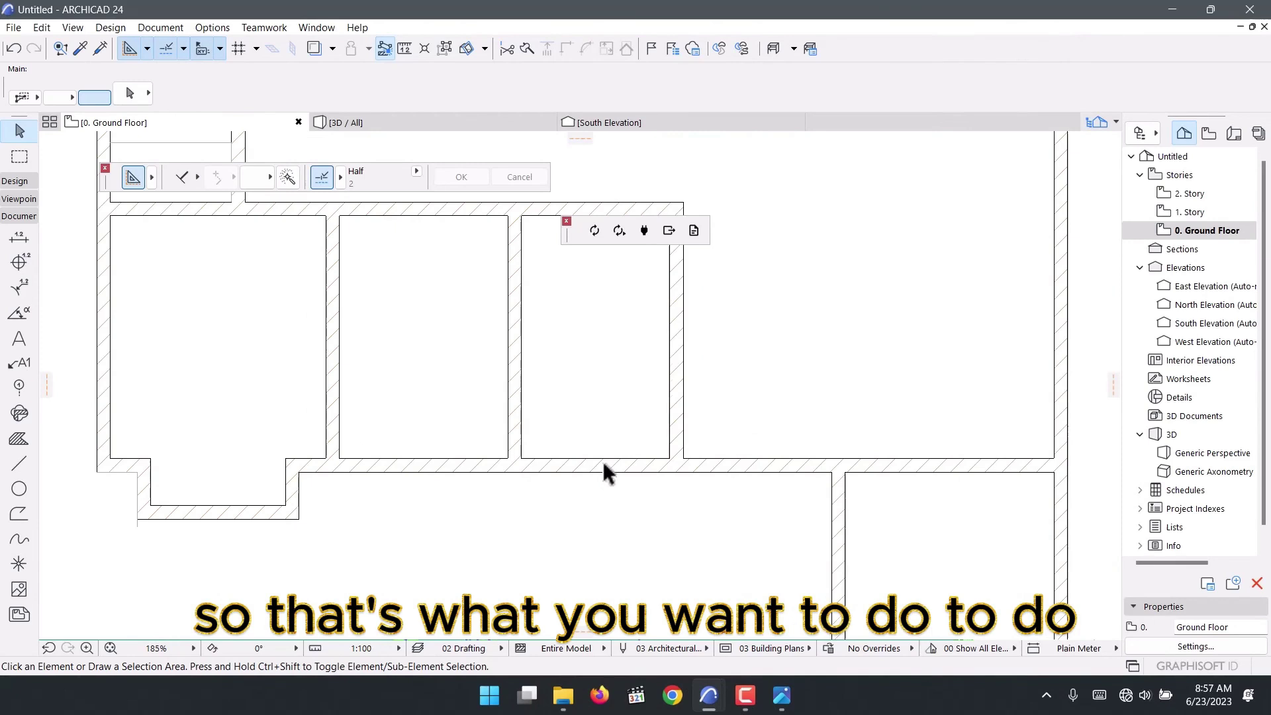
Drag-copy the long horizontal wall 1400 above the original, then clear the selection
click(646, 476)
key(ctrl+shift+d)
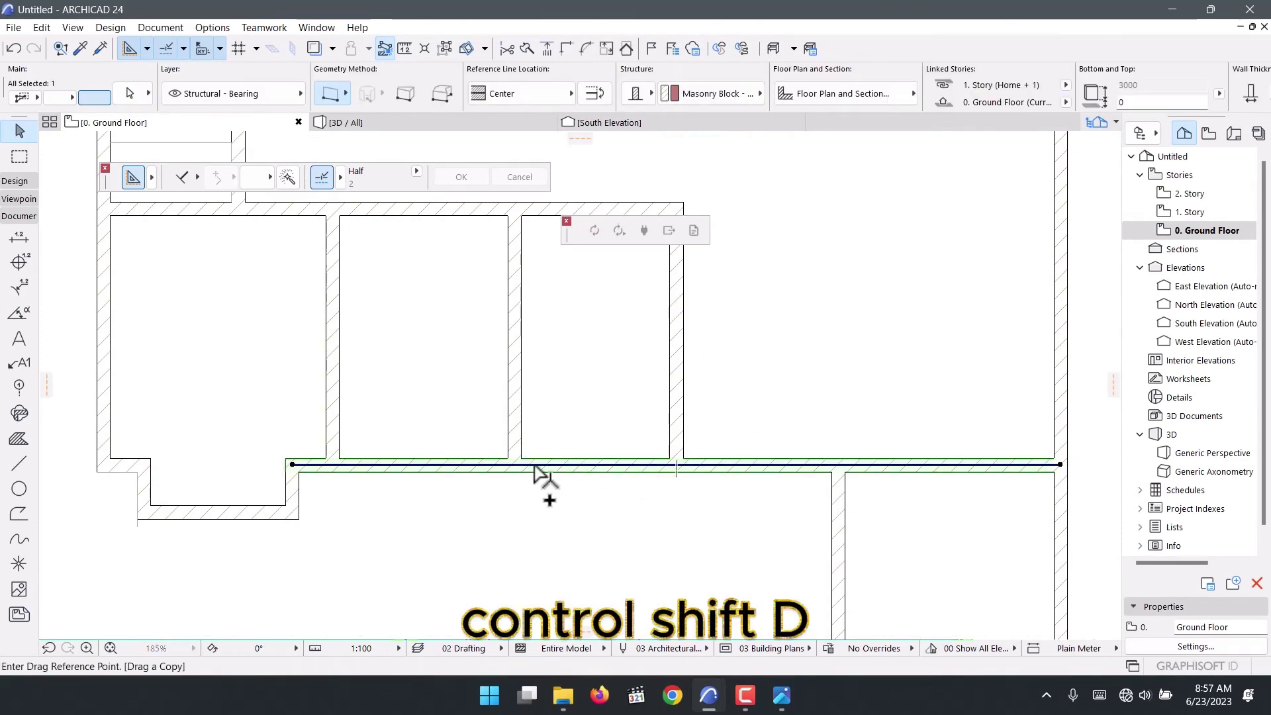
scroll(537, 478, up, 2)
scroll(527, 475, up, 1)
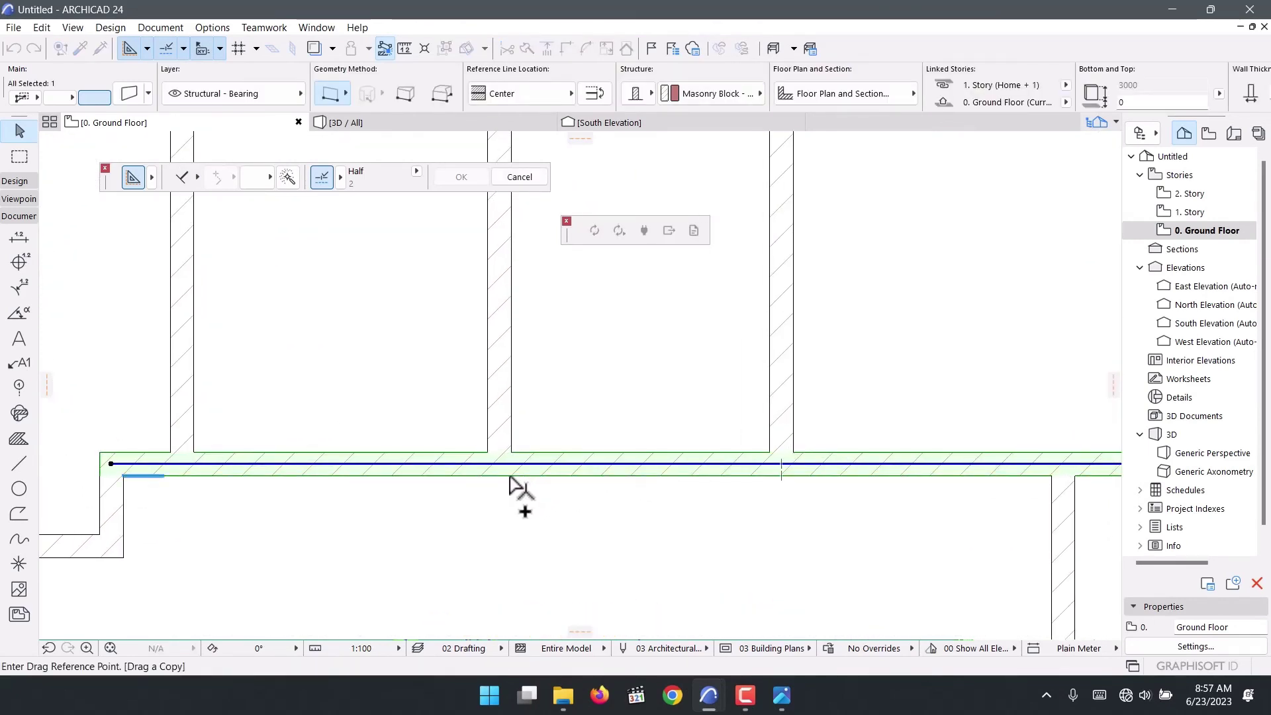
click(562, 475)
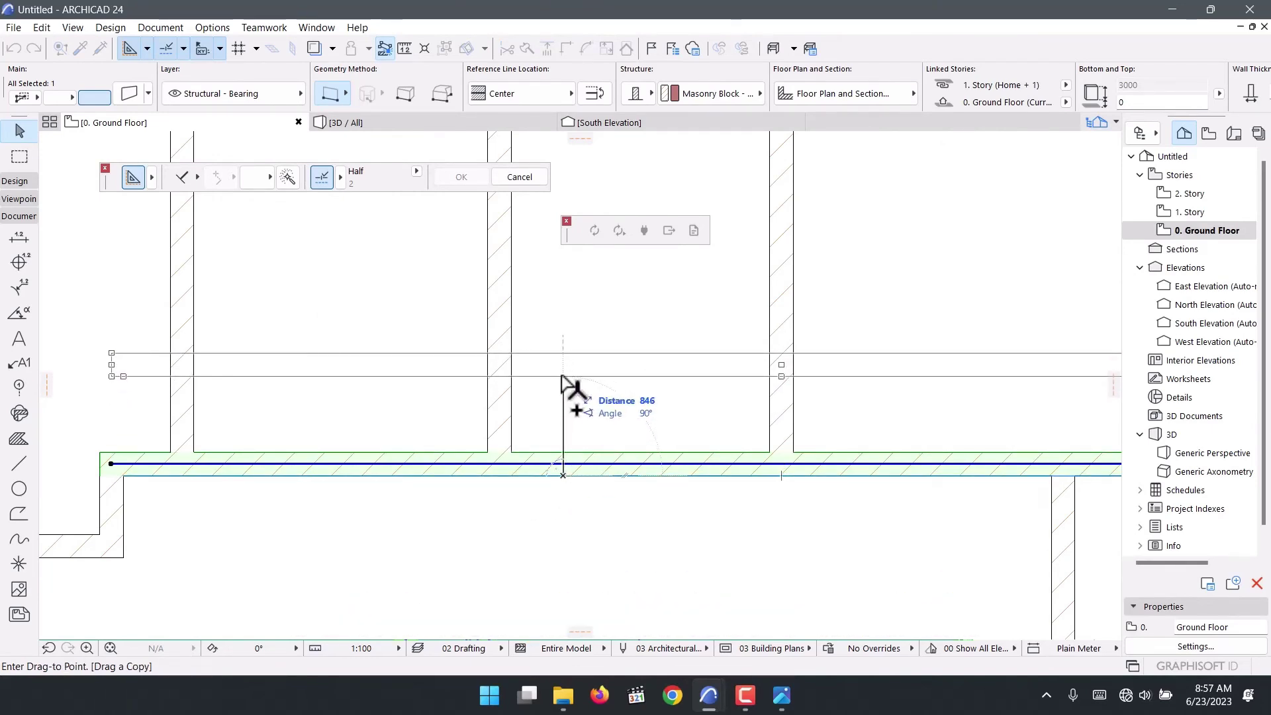
text(14)
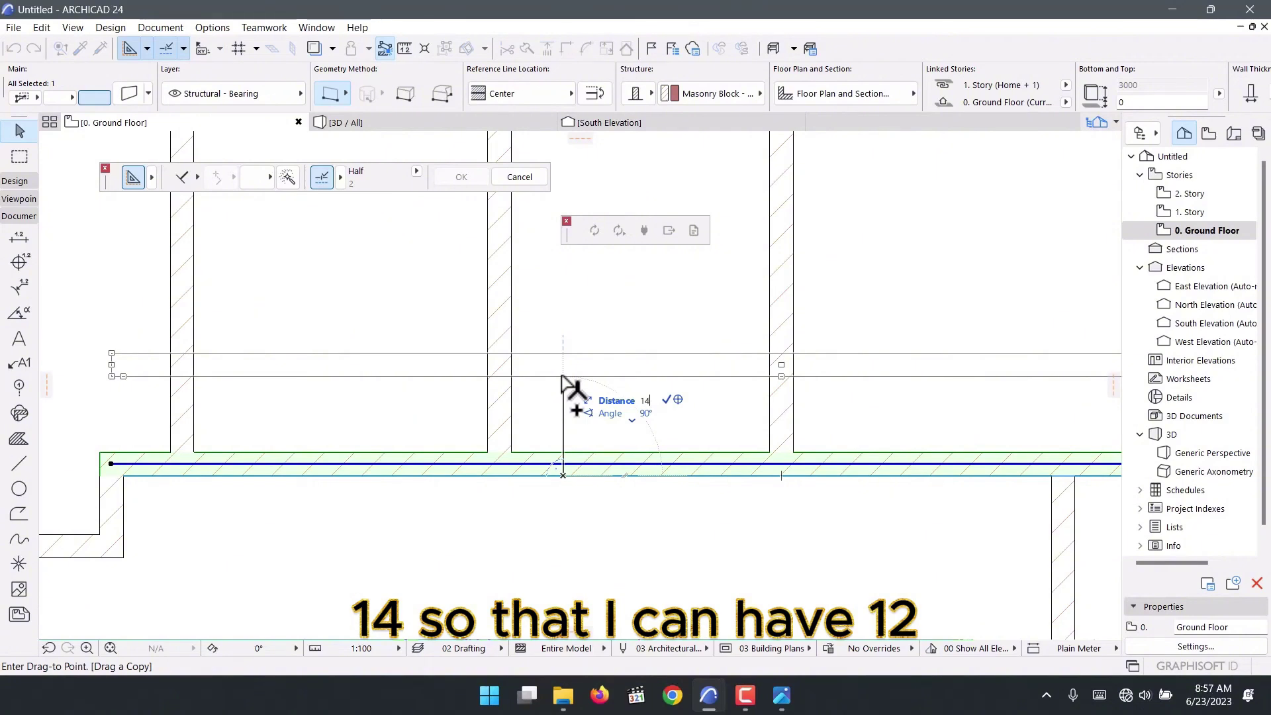
text(00)
key(Return)
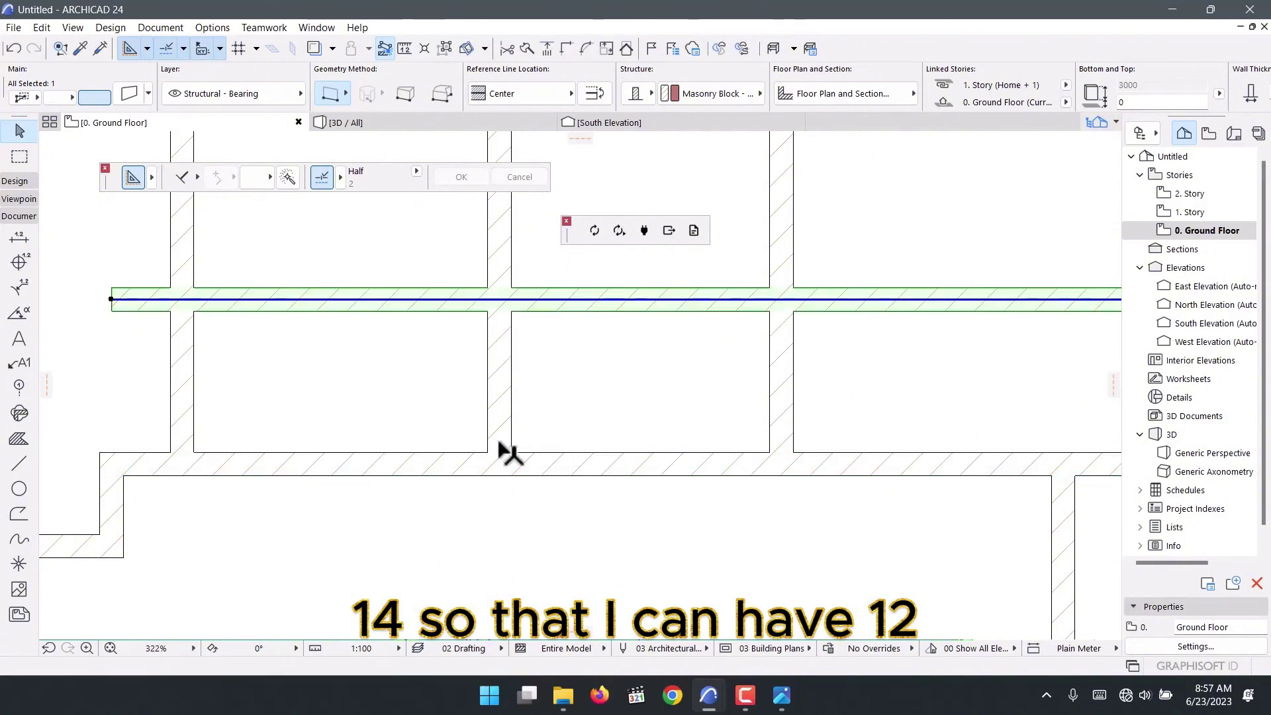
click(503, 444)
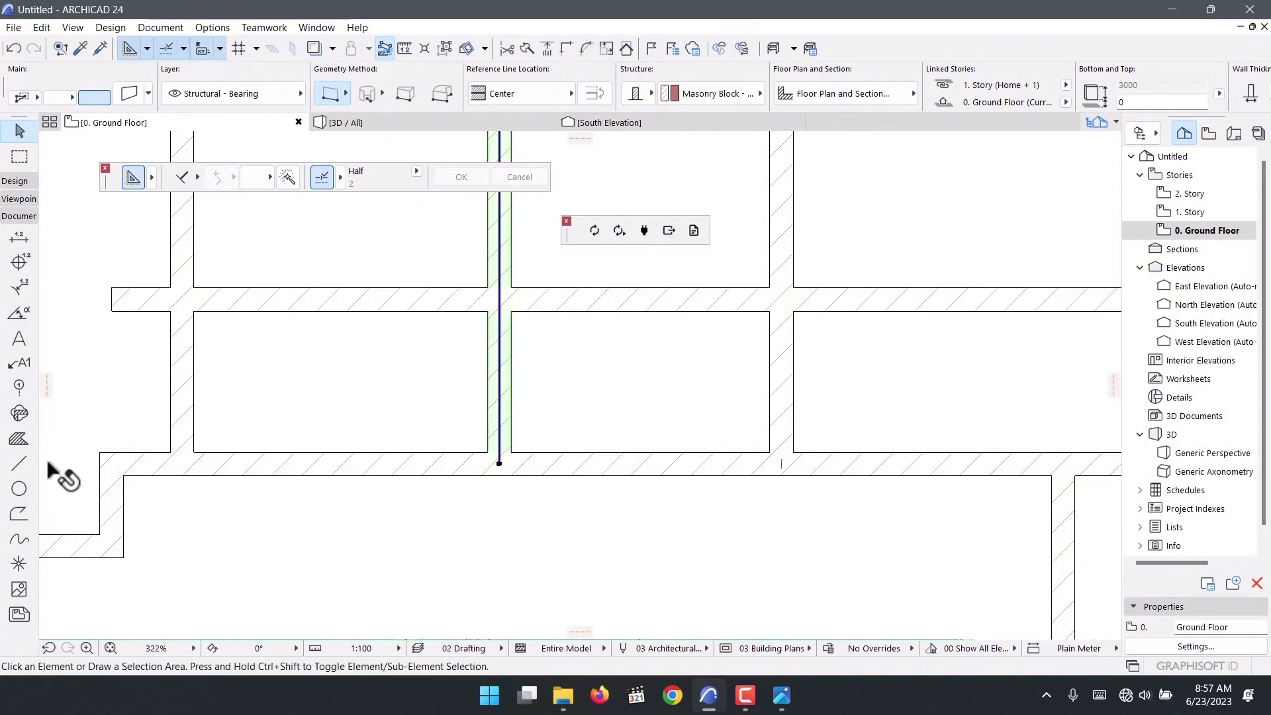
key(Escape)
Measure from the middle room's wall corner with a temporary line
click(20, 465)
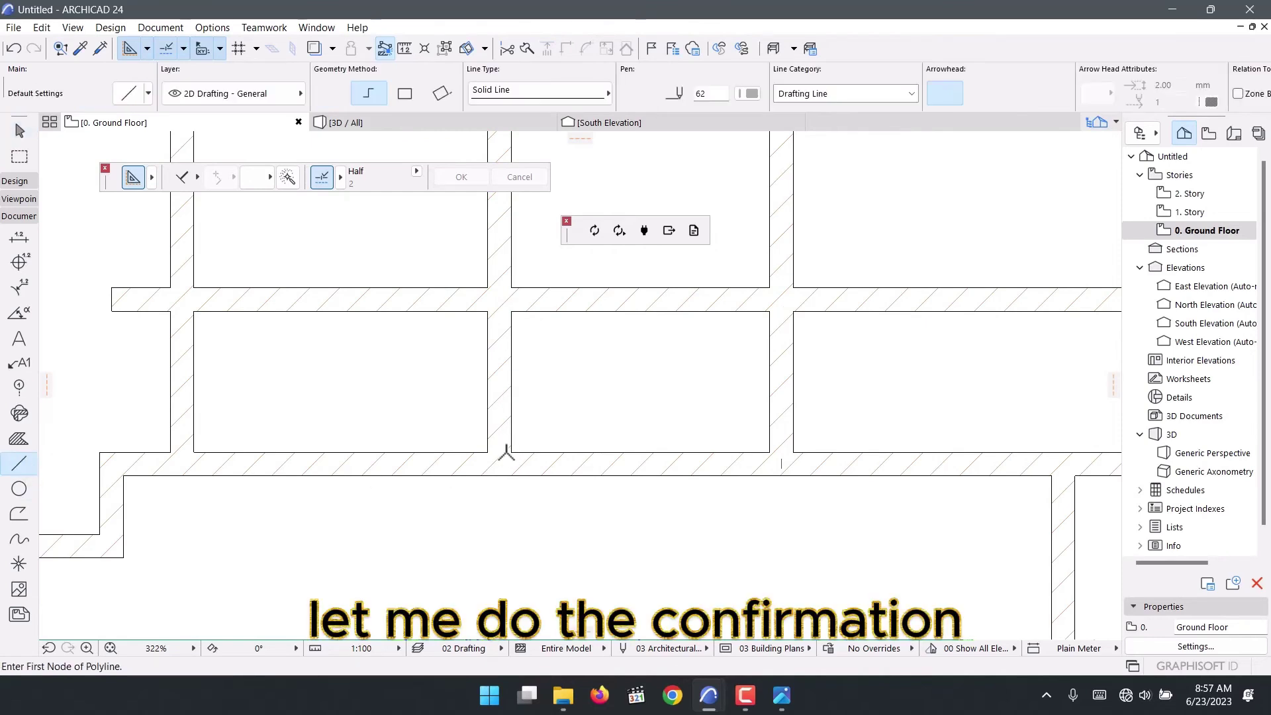
click(512, 455)
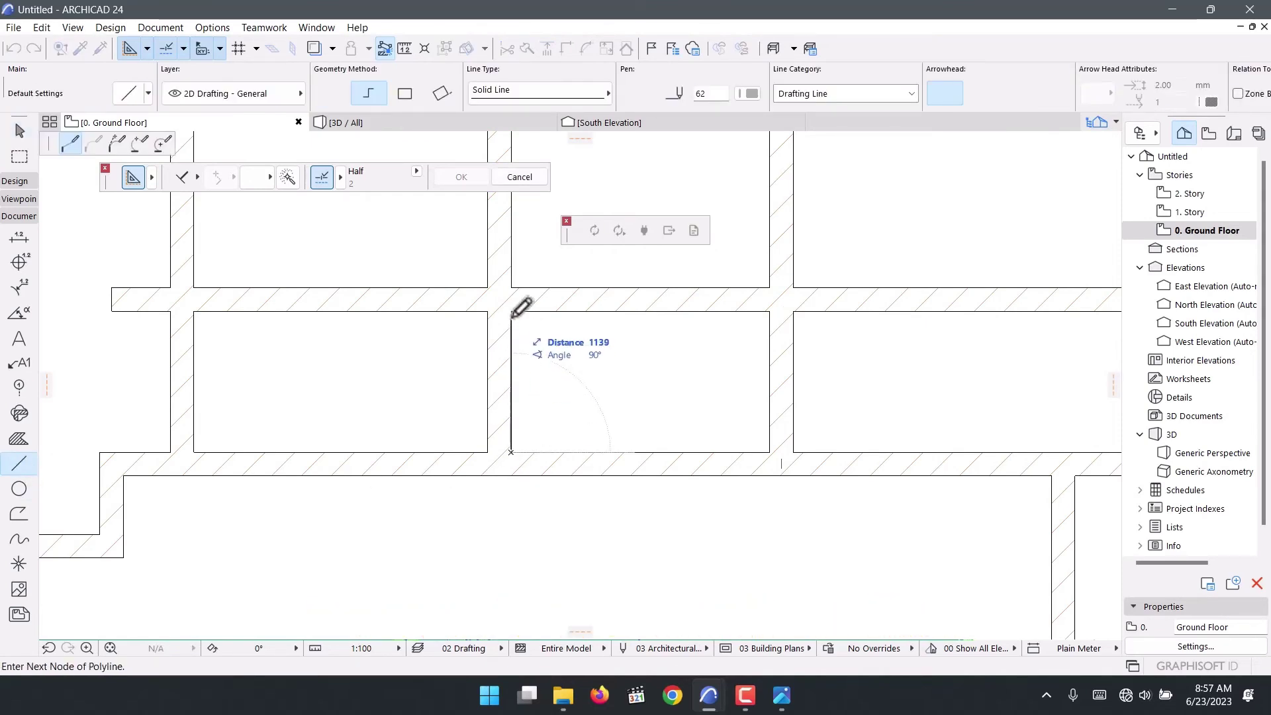
scroll(542, 450, down, 5)
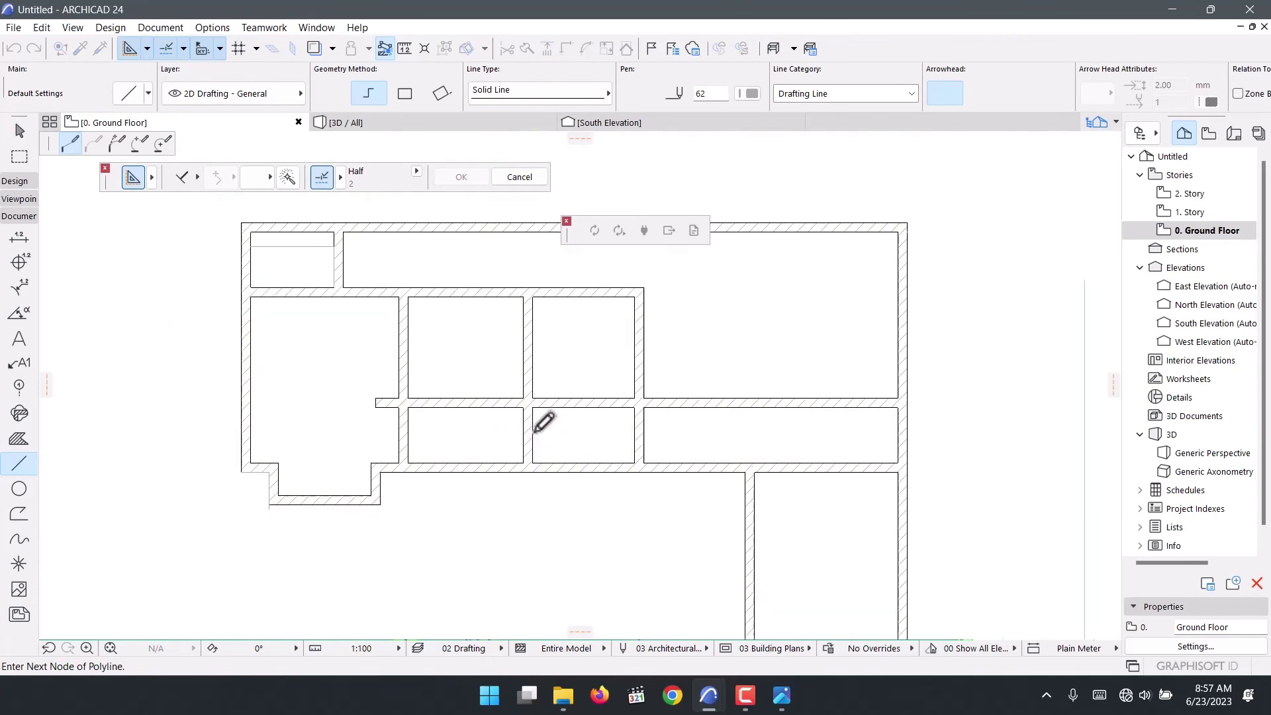
scroll(539, 426, up, 4)
key(Escape)
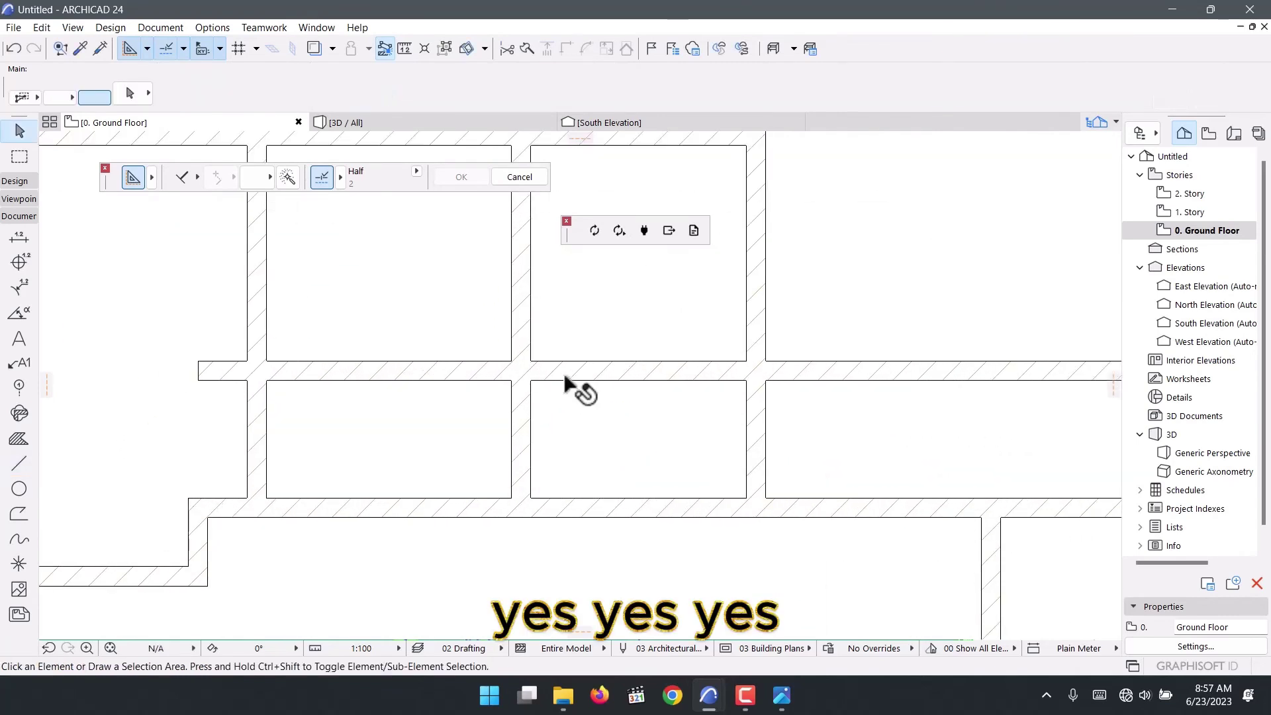
Trim the new cross wall out of the left and right rooms, keeping the middle part
click(521, 442)
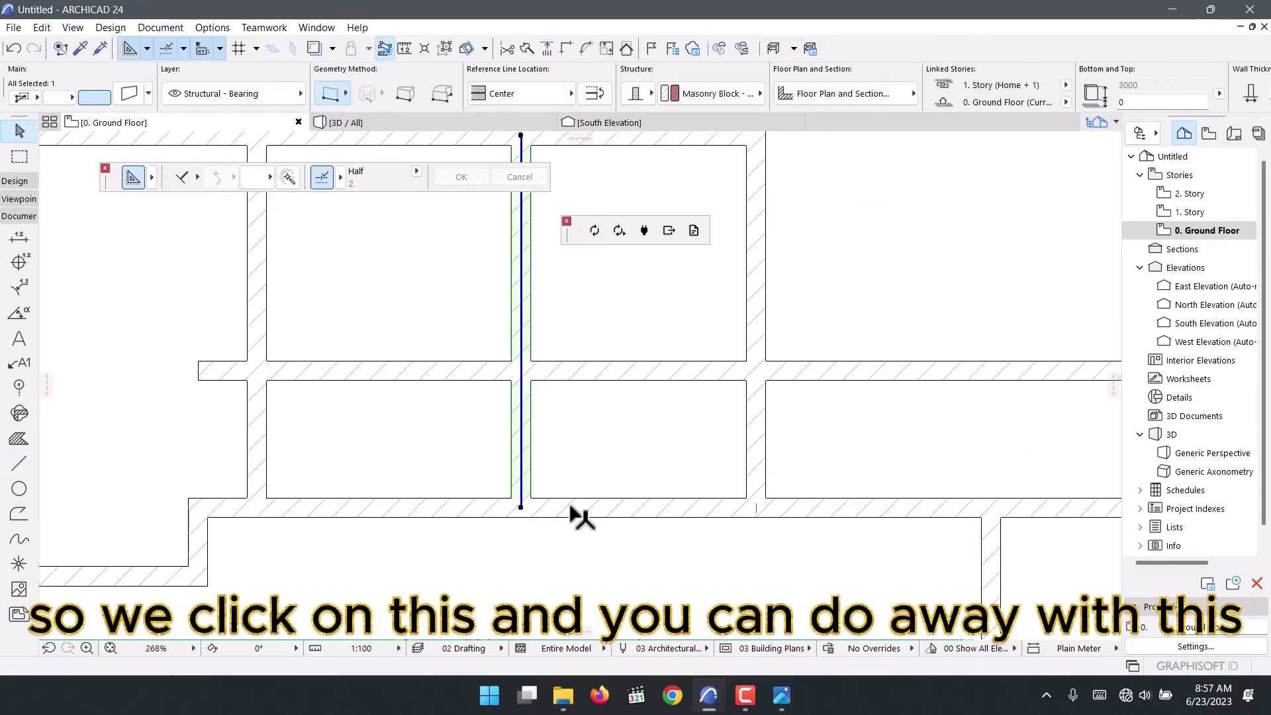
ctrl+click(440, 372)
click(674, 372)
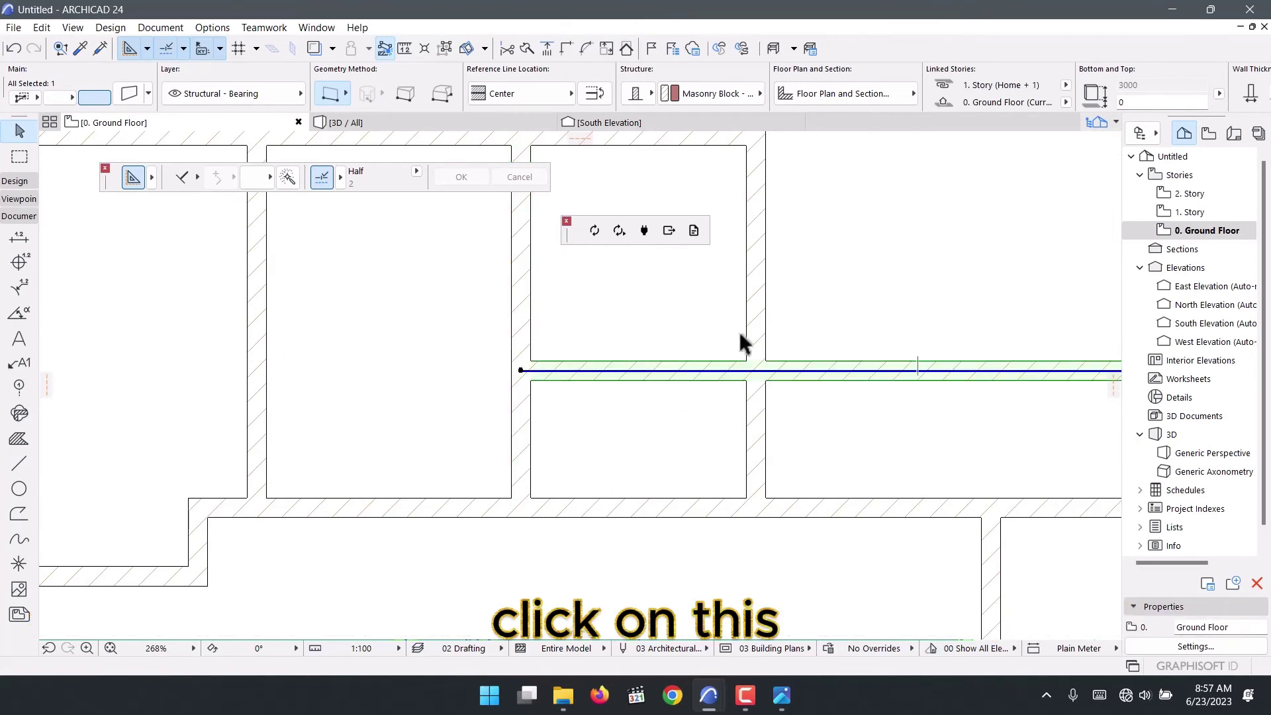
click(755, 334)
ctrl+click(802, 369)
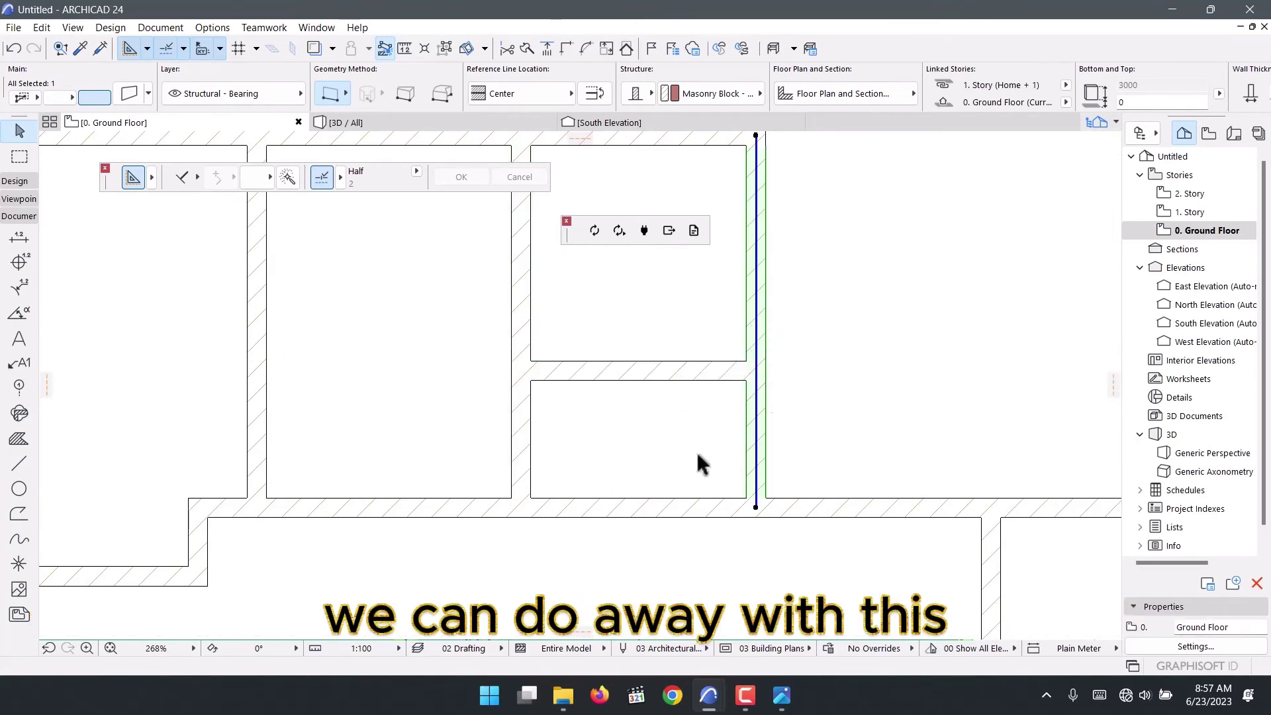
Remove the wall segment closing the bottom of the middle room between its side walls
click(520, 439)
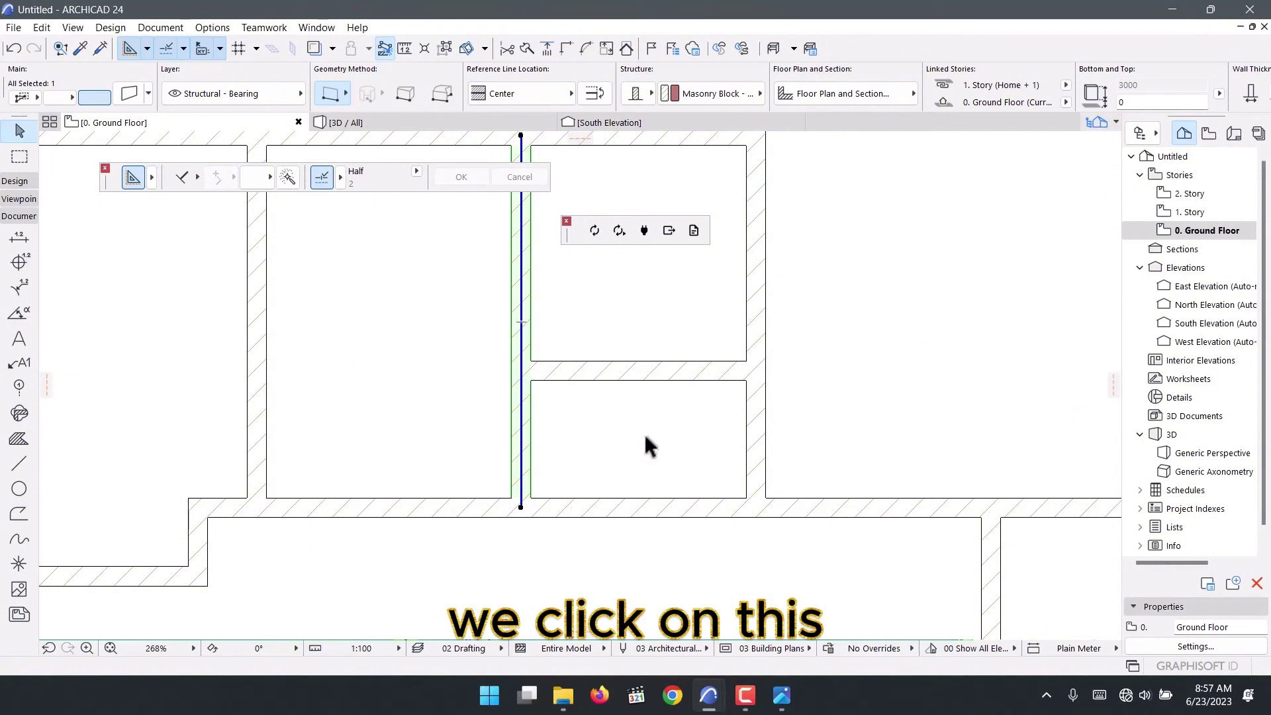
shift+click(754, 420)
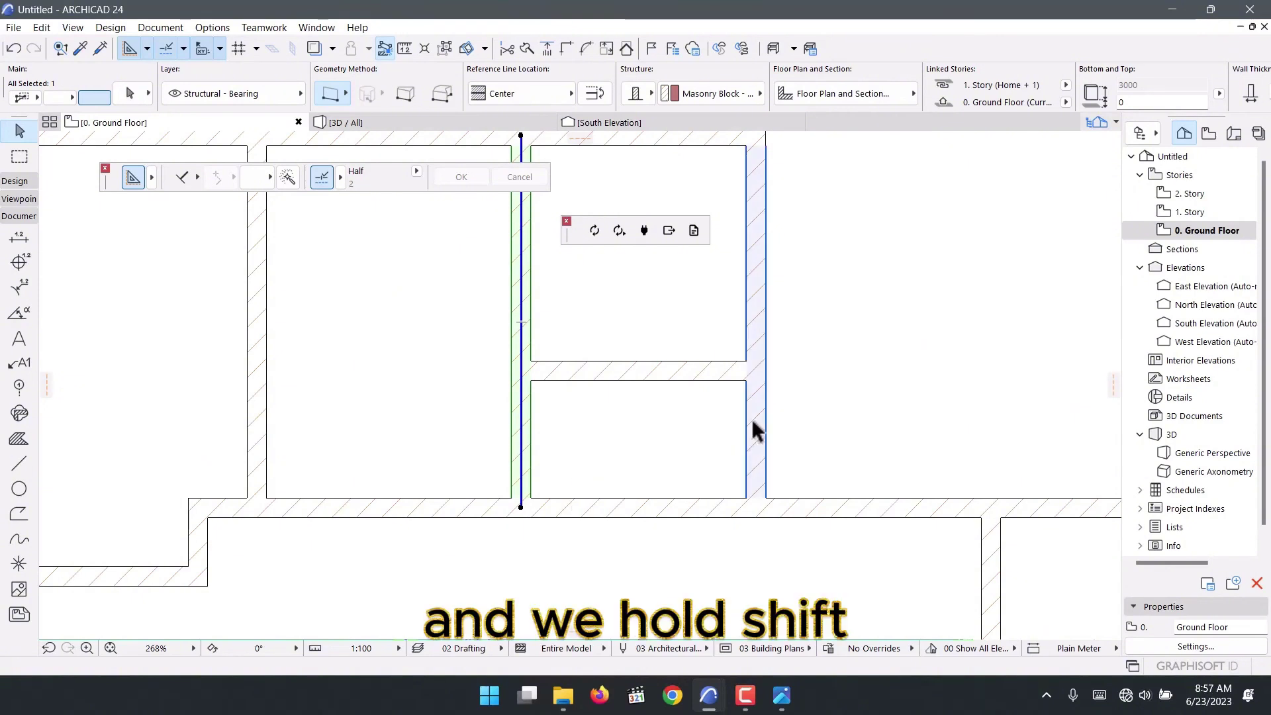
ctrl+click(661, 510)
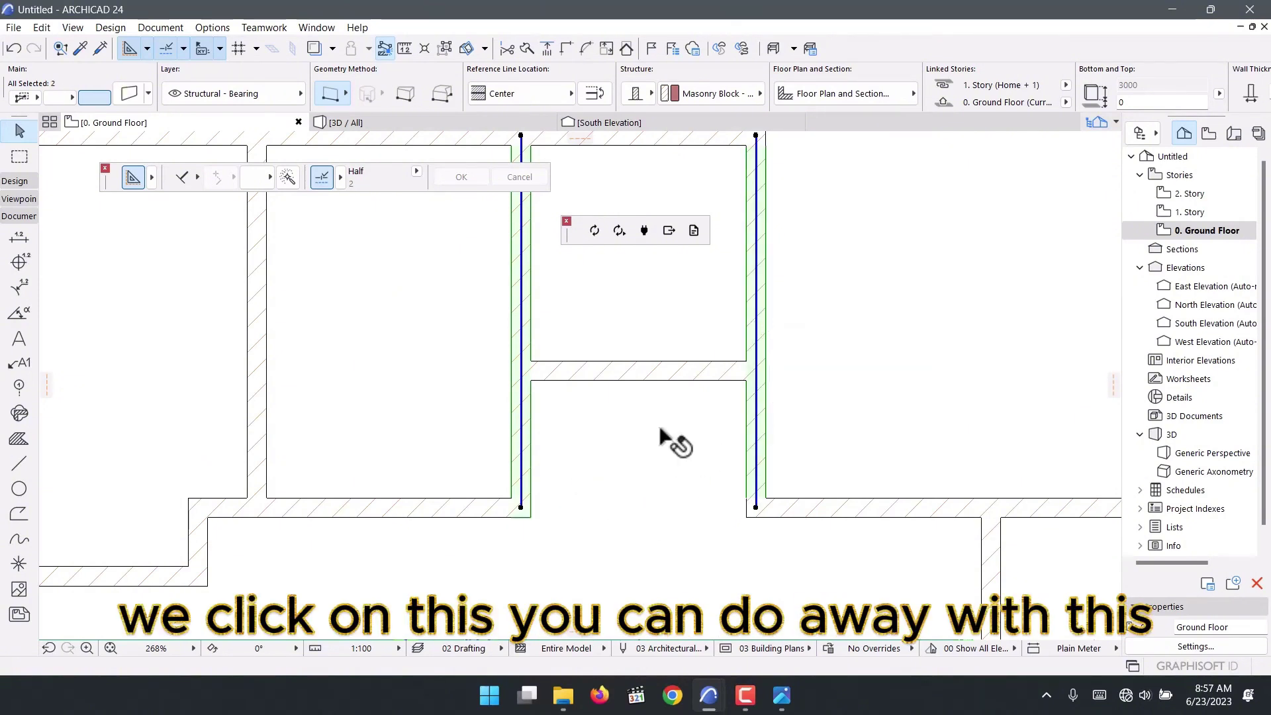
scroll(533, 436, down, 4)
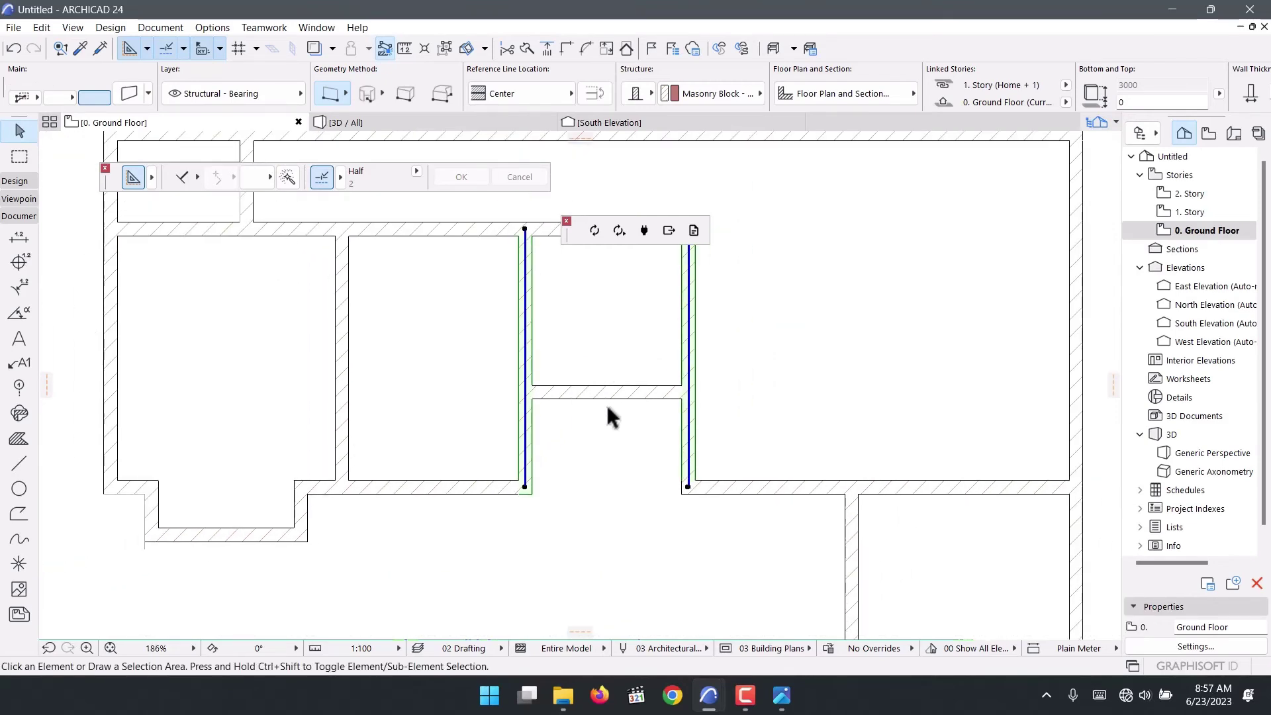
click(523, 428)
scroll(697, 455, down, 5)
Zoom in and out around the ground floor plan to inspect the opened middle room
scroll(697, 455, up, 6)
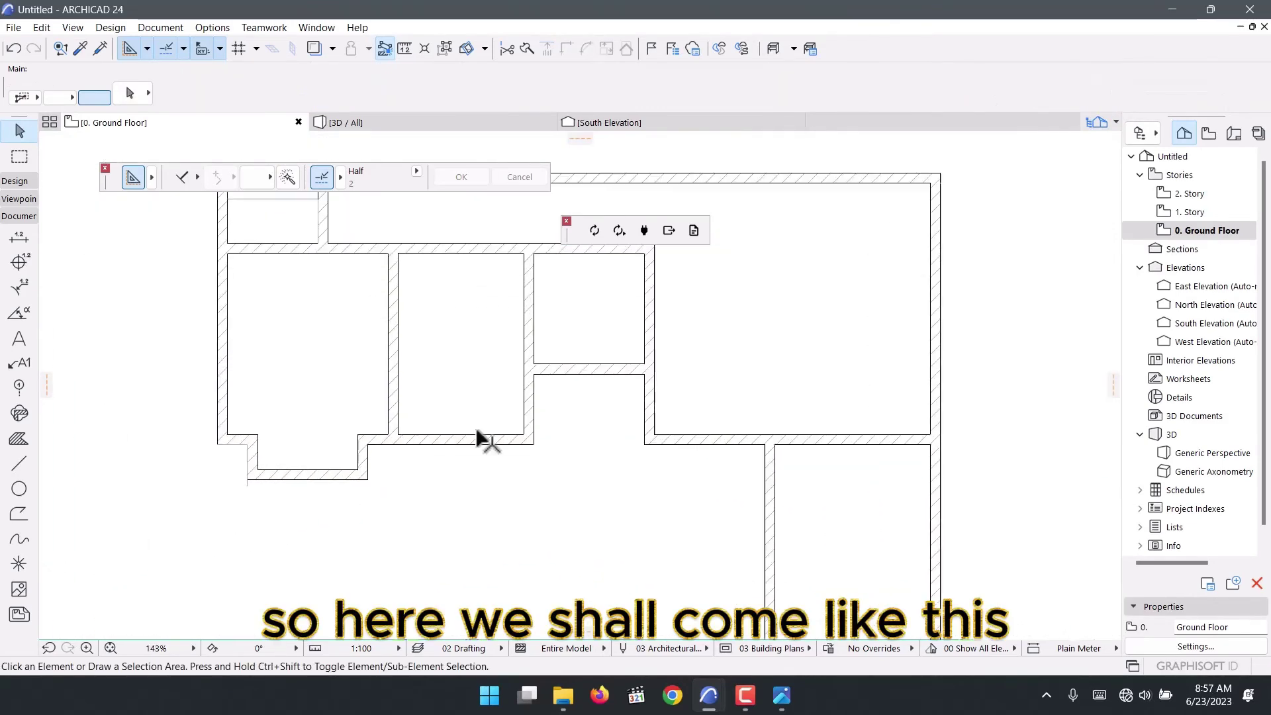
scroll(711, 424, down, 3)
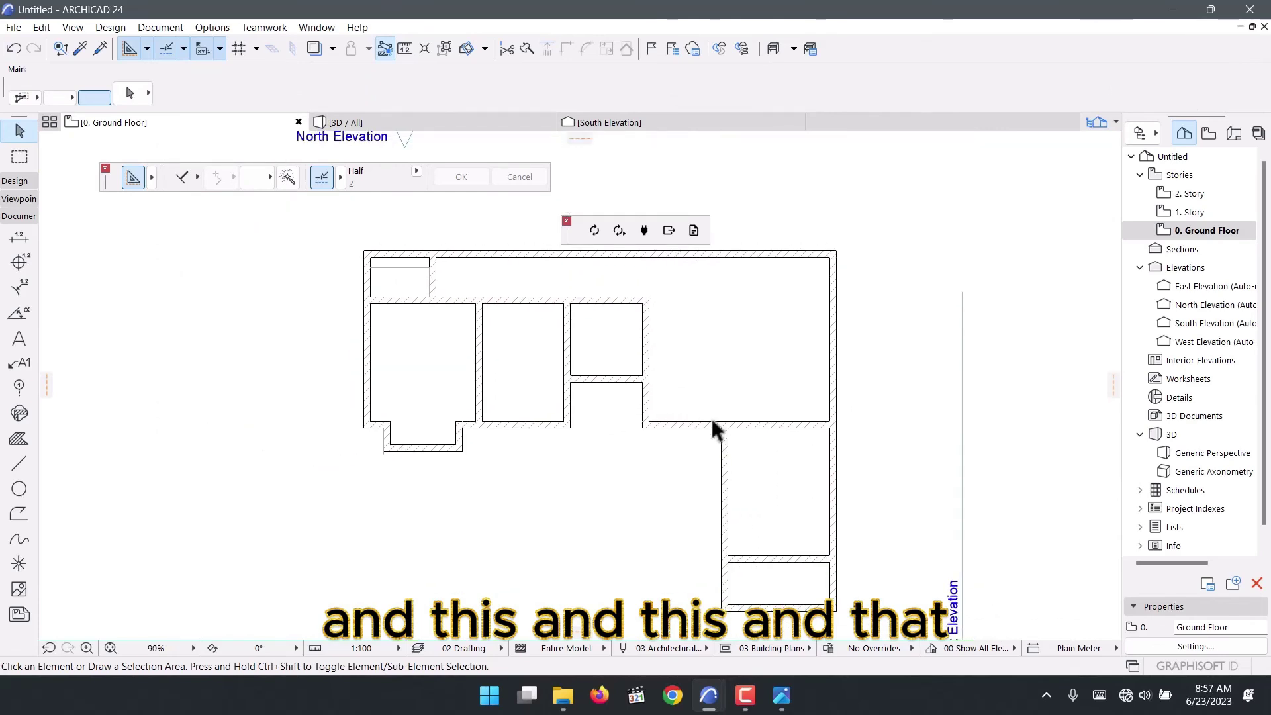
scroll(583, 411, up, 3)
scroll(397, 444, down, 3)
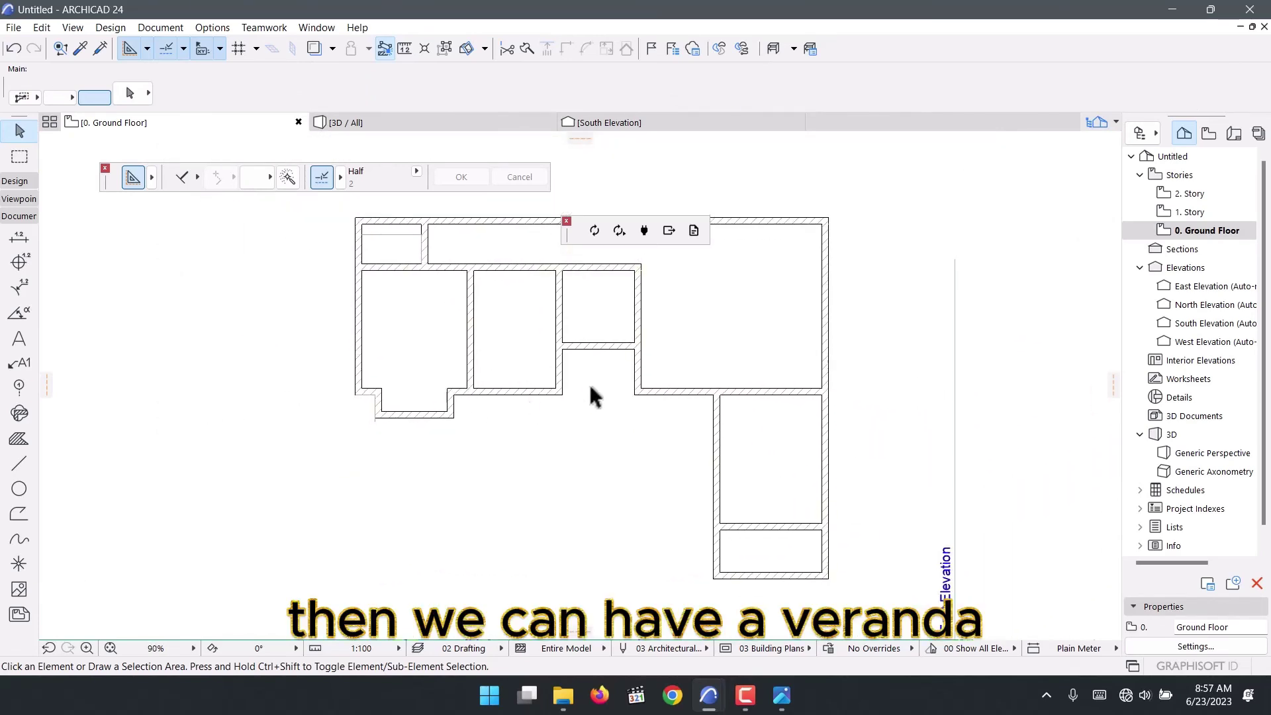
scroll(562, 394, up, 3)
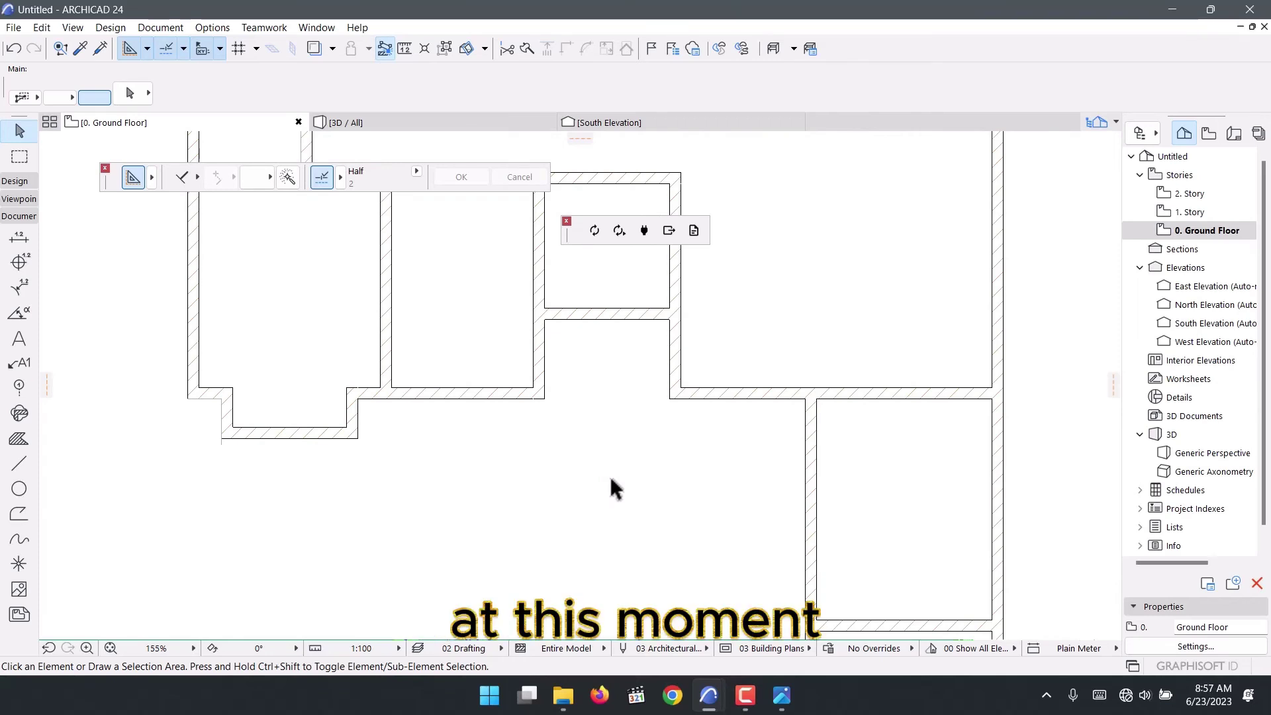
scroll(557, 383, down, 3)
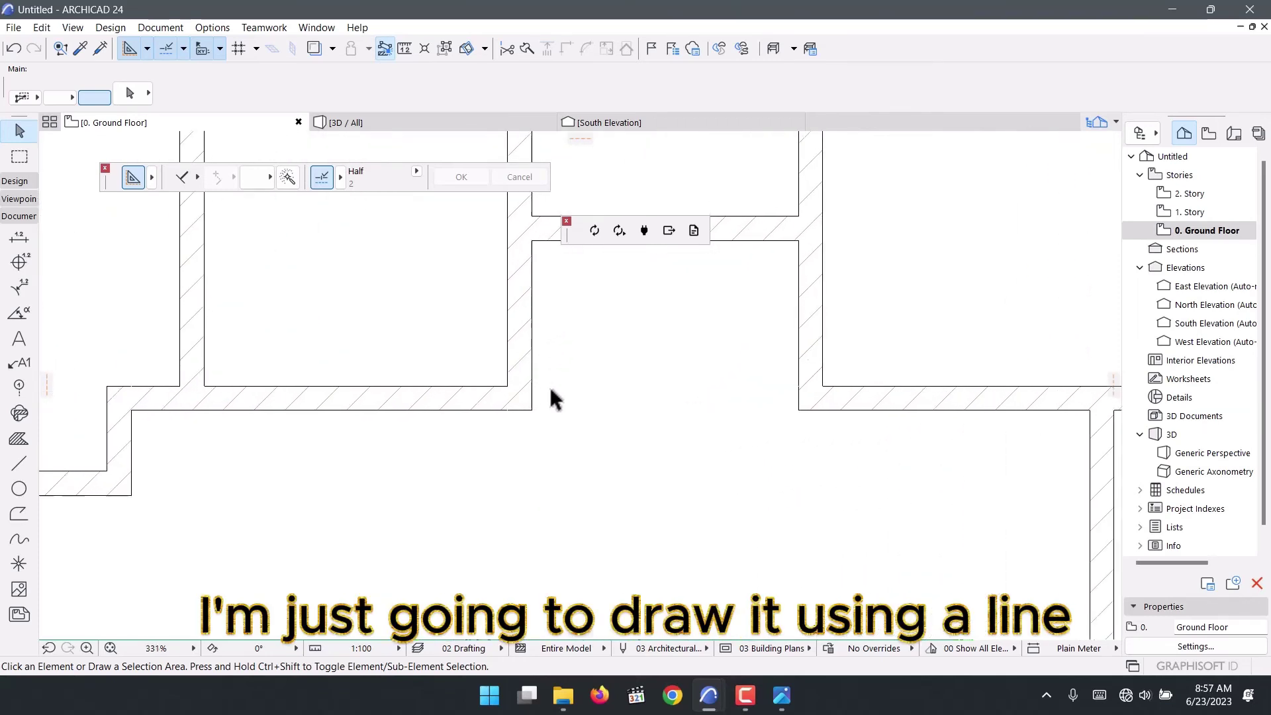
scroll(553, 351, up, 3)
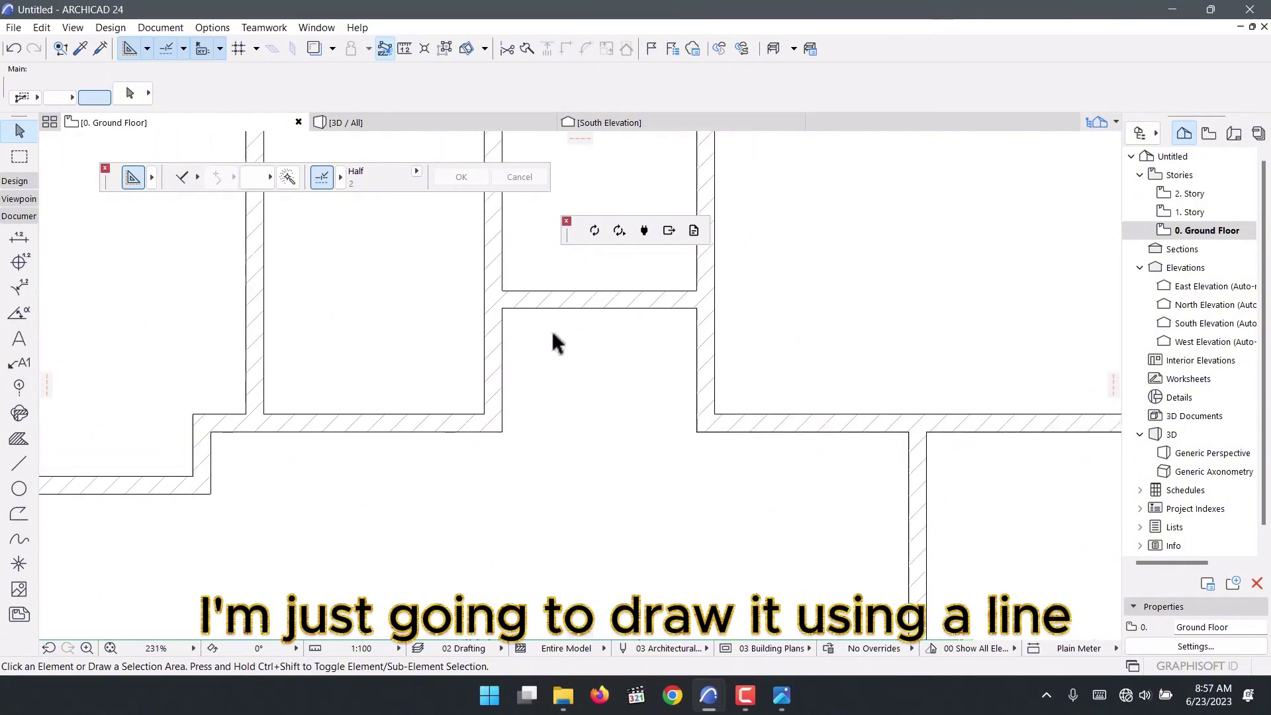
scroll(553, 341, down, 2)
scroll(635, 371, up, 2)
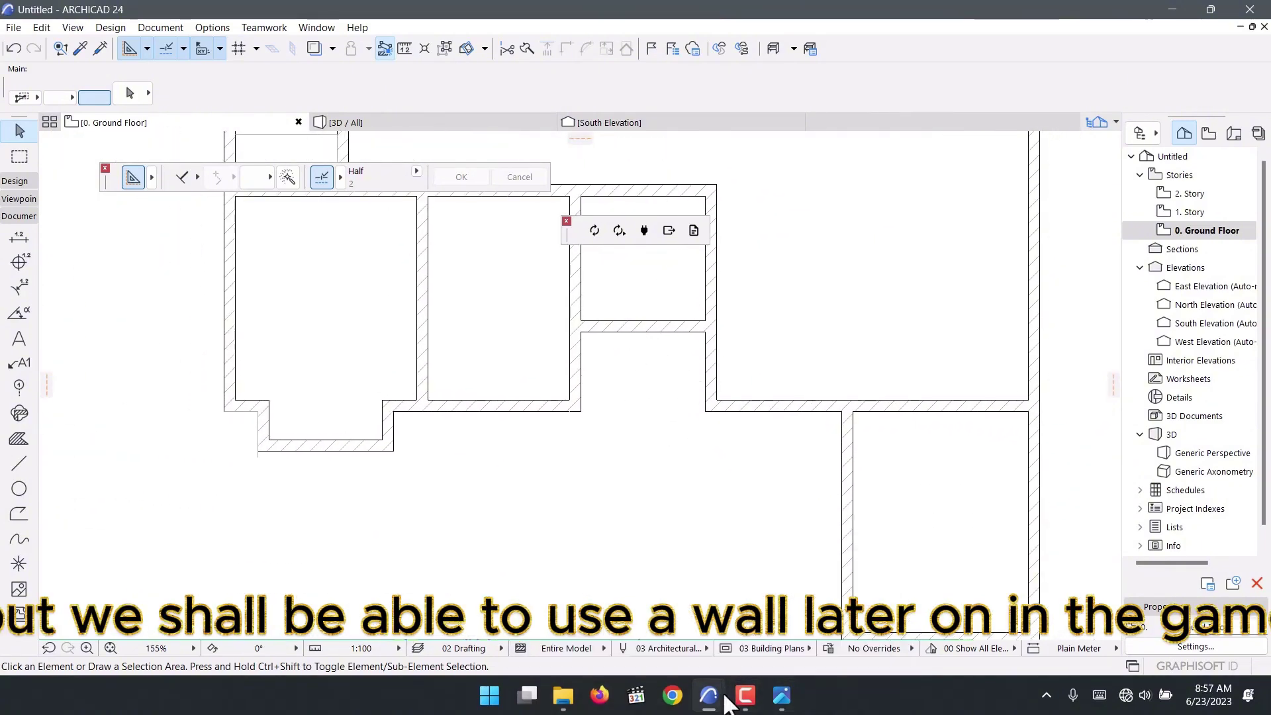
scroll(624, 412, down, 5)
Draw the first veranda line from the wall corner, 1730 long, ending at the east wing
click(19, 464)
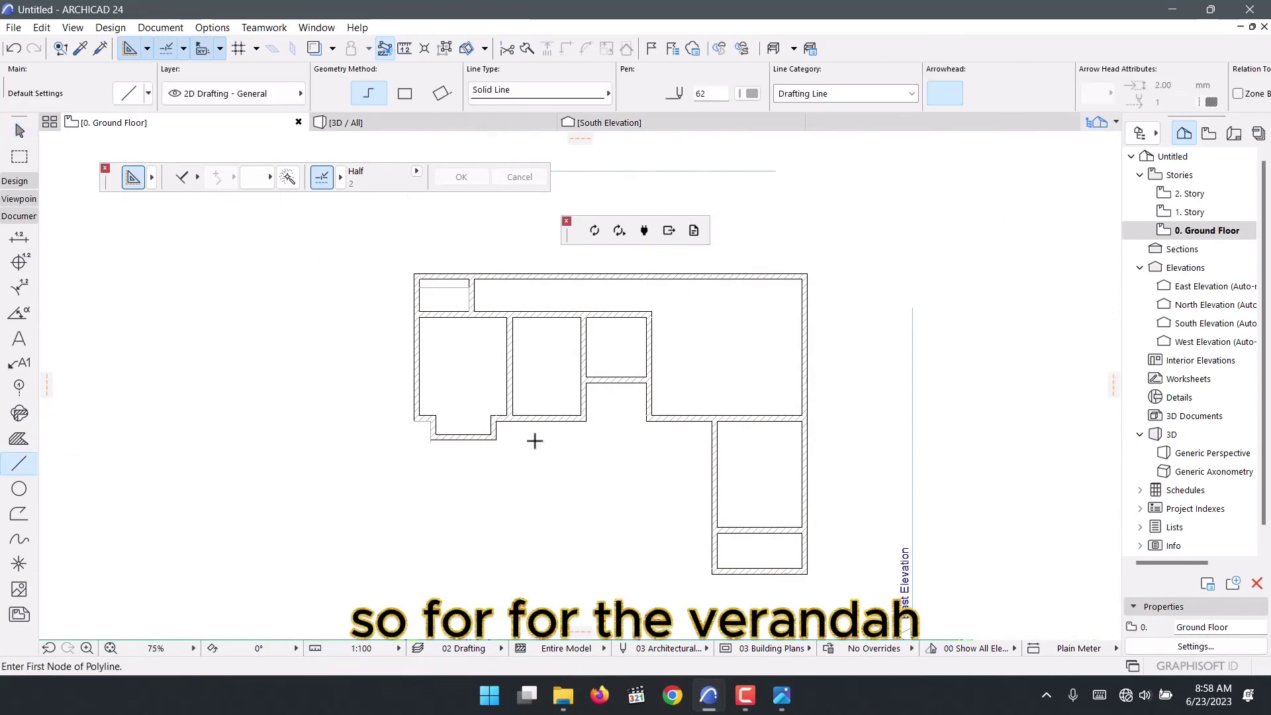
scroll(653, 525, up, 10)
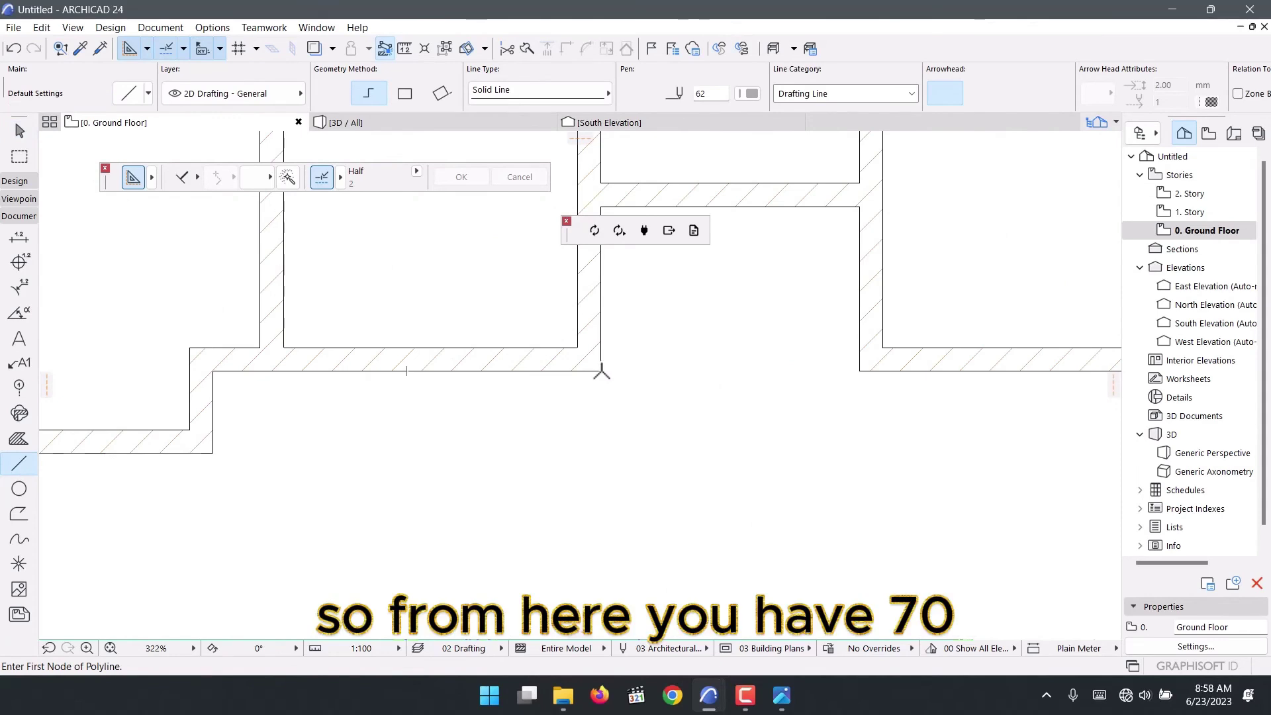
click(595, 373)
scroll(599, 341, down, 7)
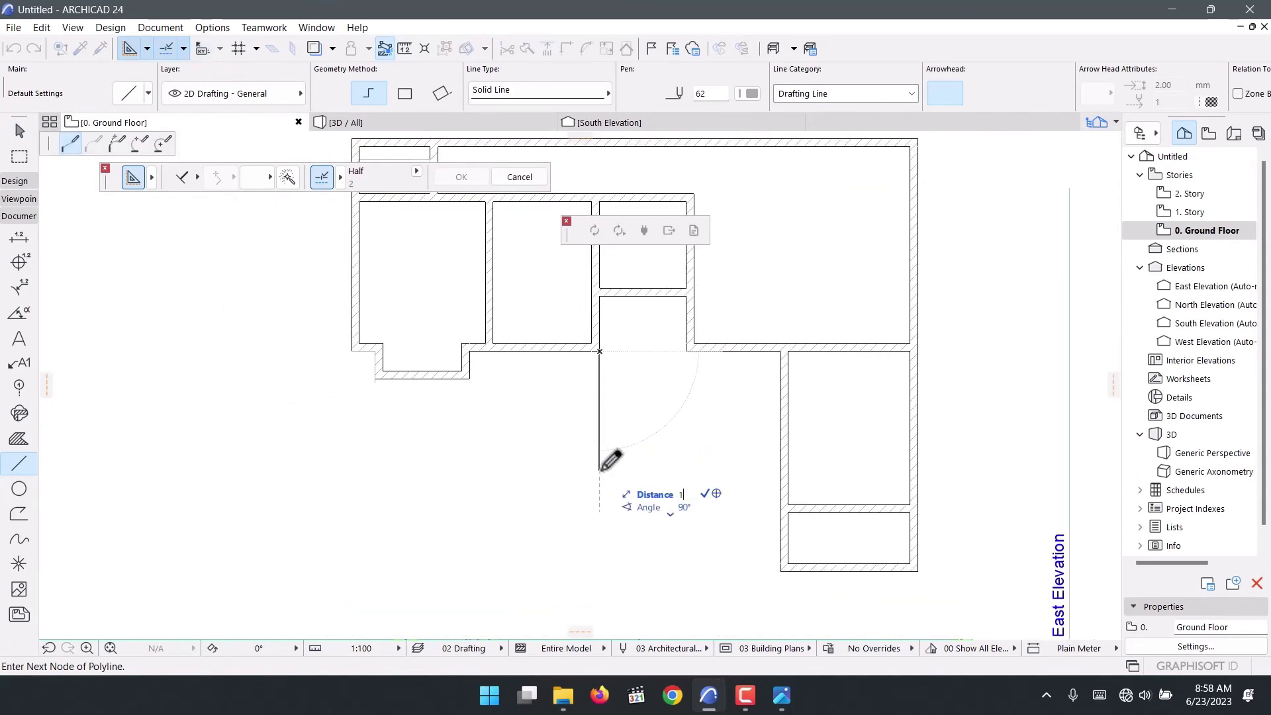
text(0)
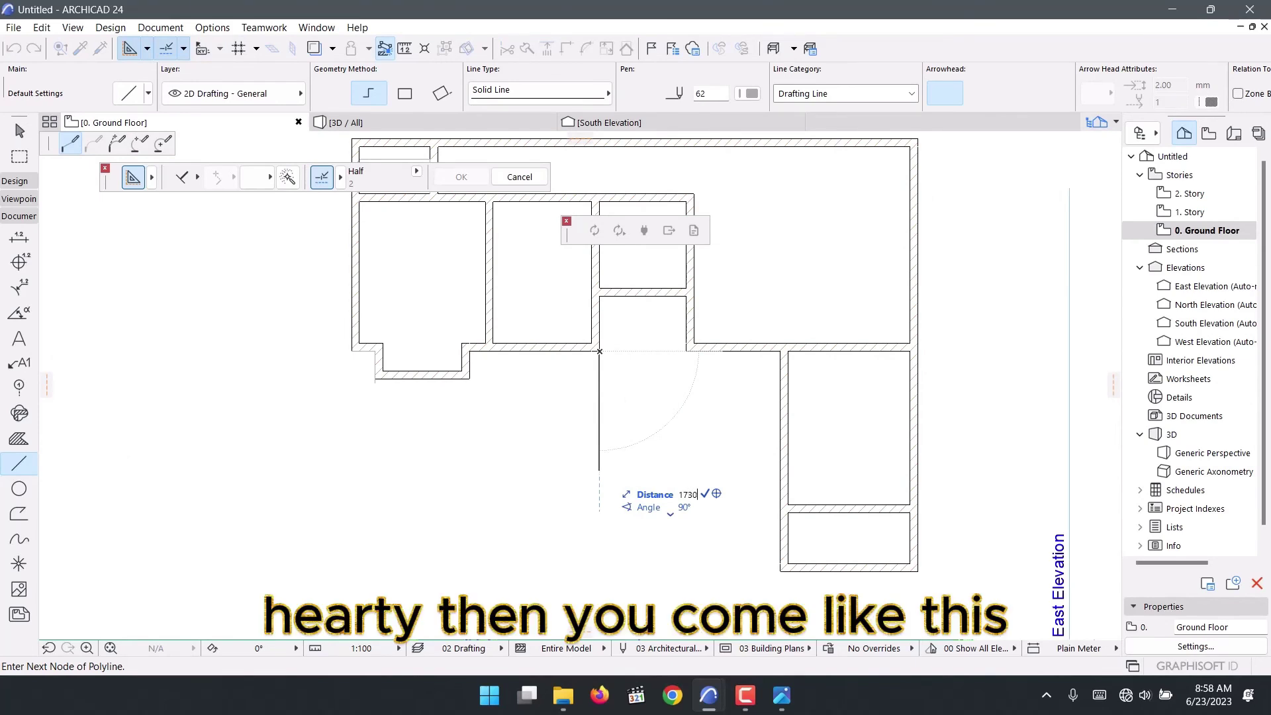
key(Return)
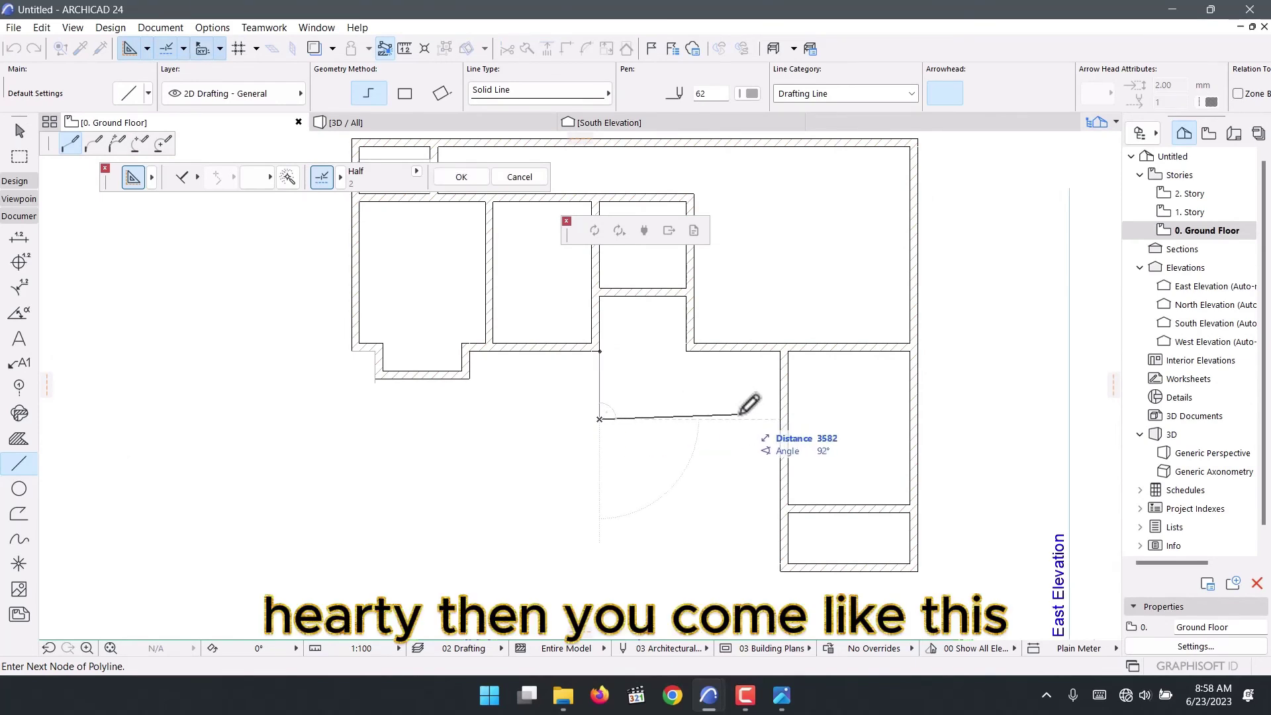
double_click(809, 418)
scroll(784, 528, up, 3)
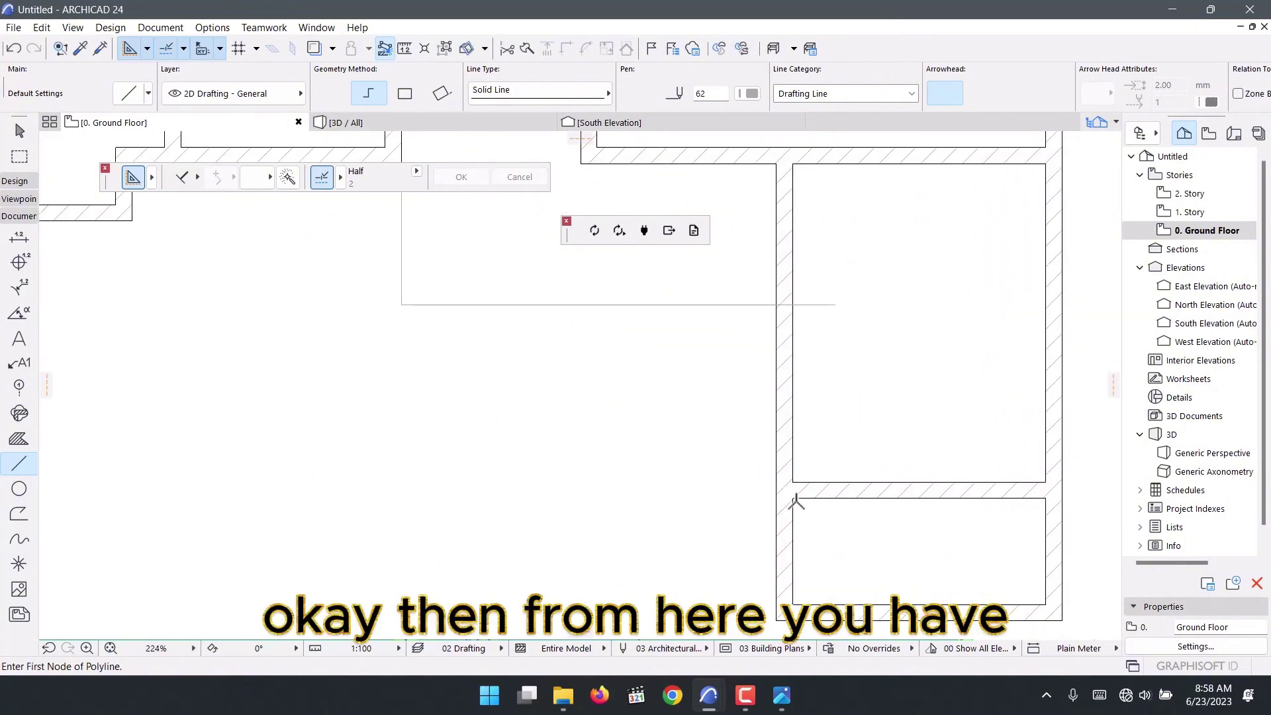
Draw the second veranda line 1500 leftward from the lower wall corner to the first outline
click(792, 499)
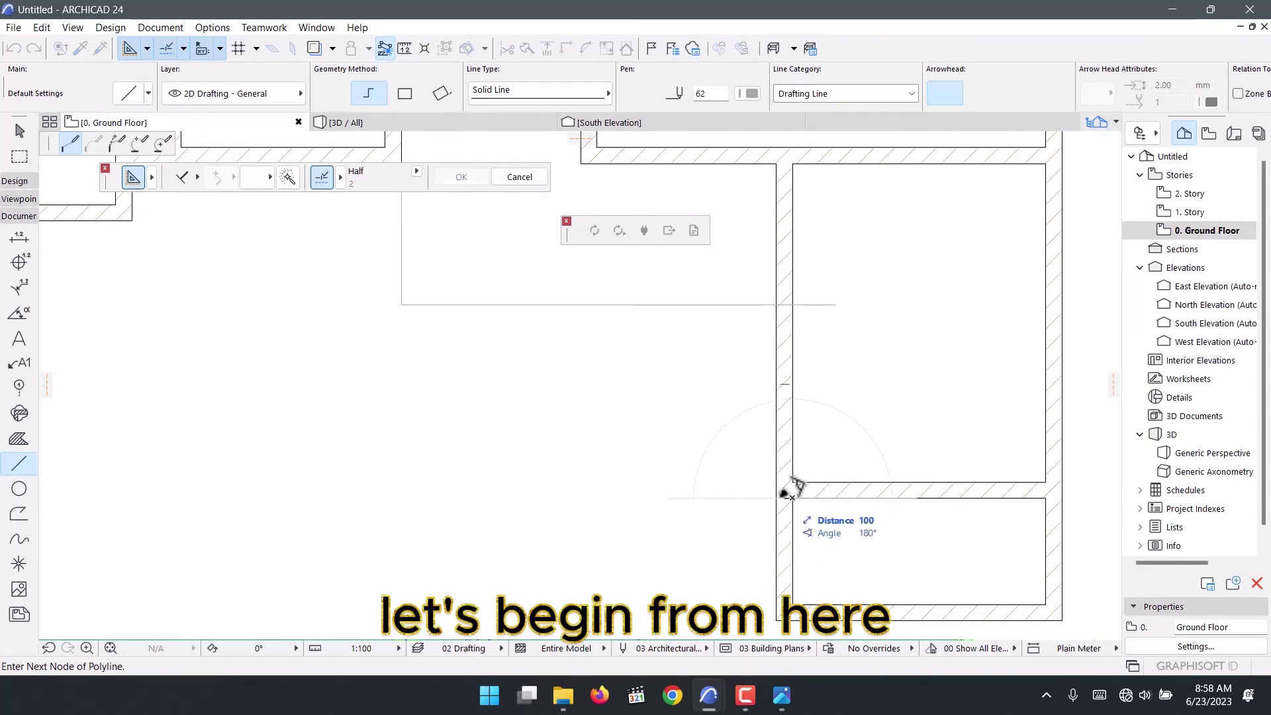
key(Escape)
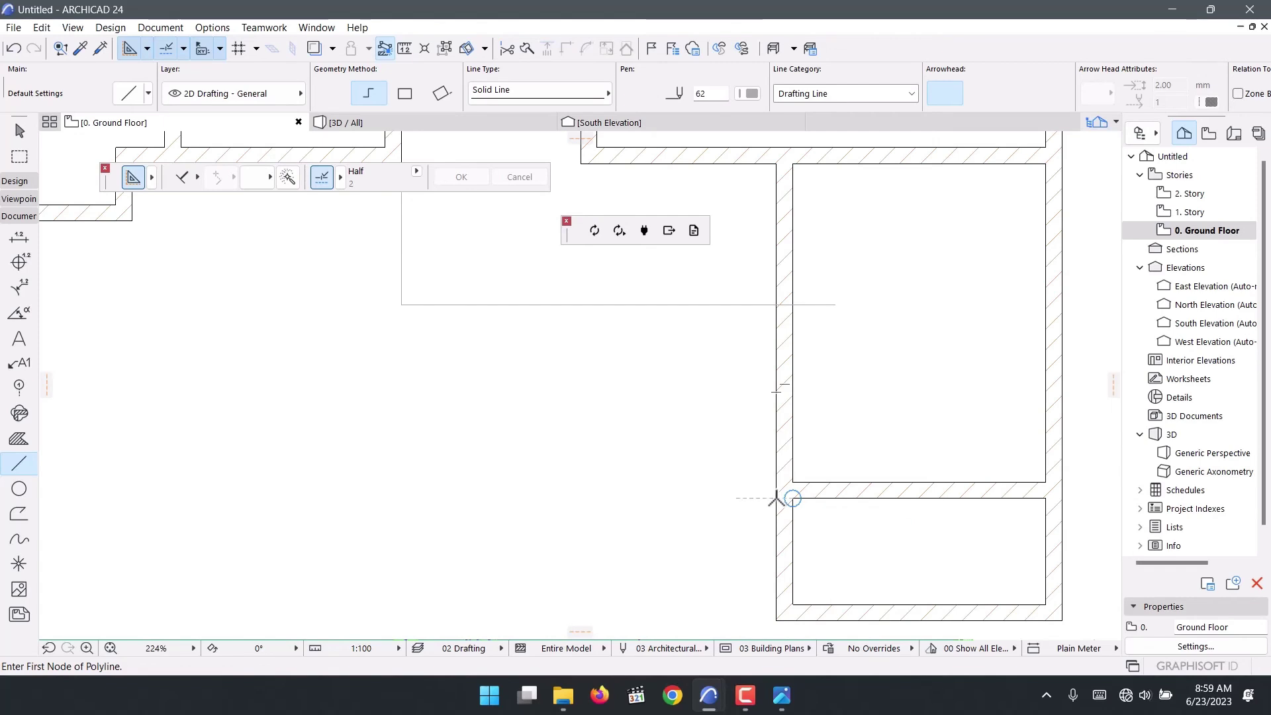
click(776, 497)
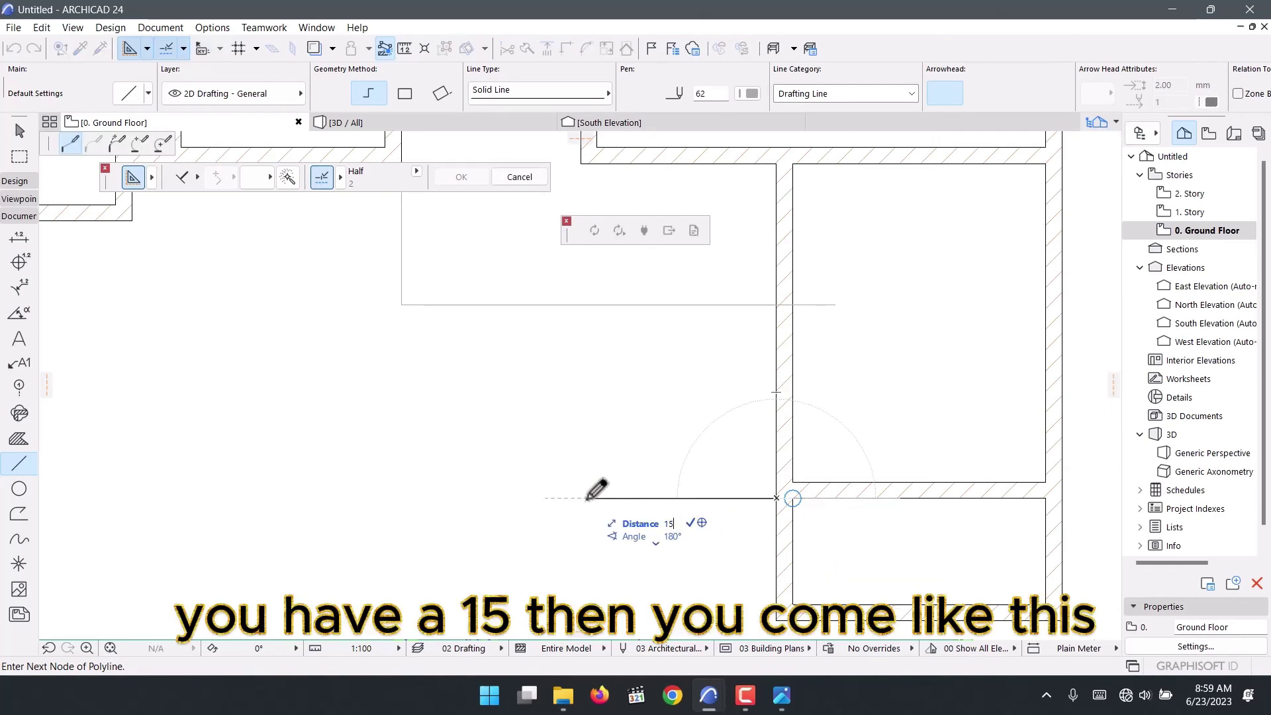
text(1500)
key(Return)
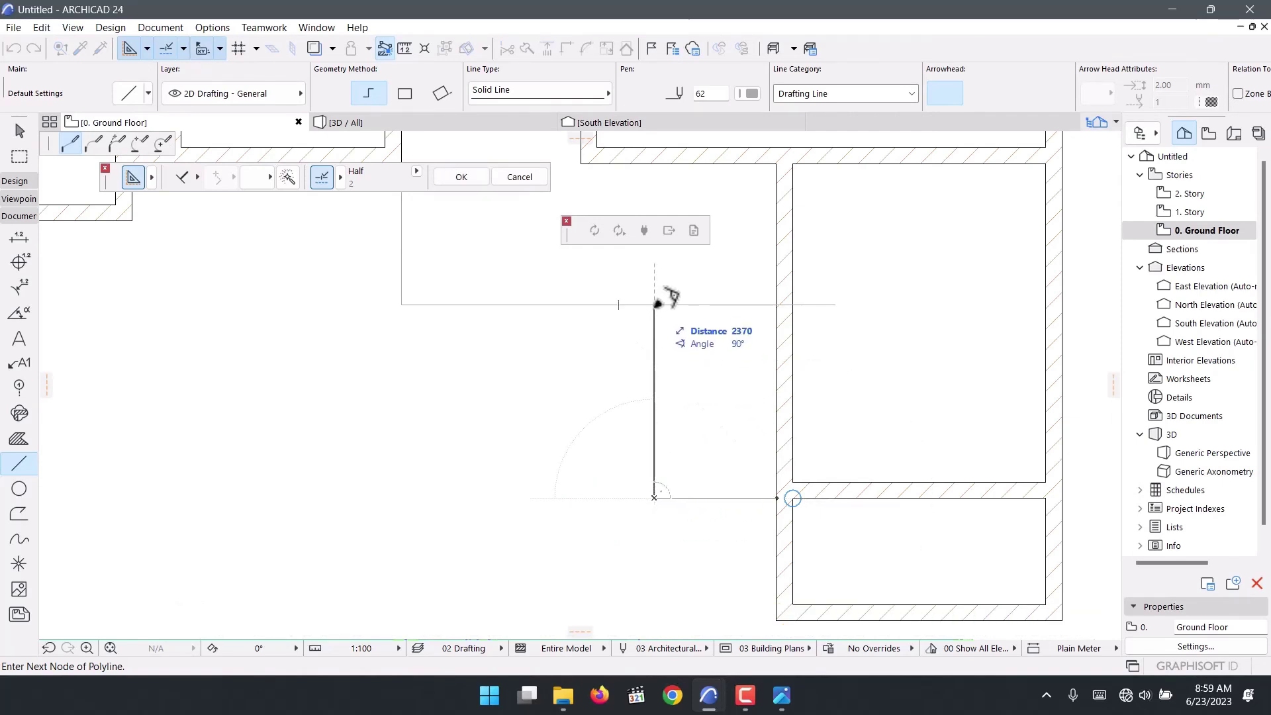
double_click(658, 304)
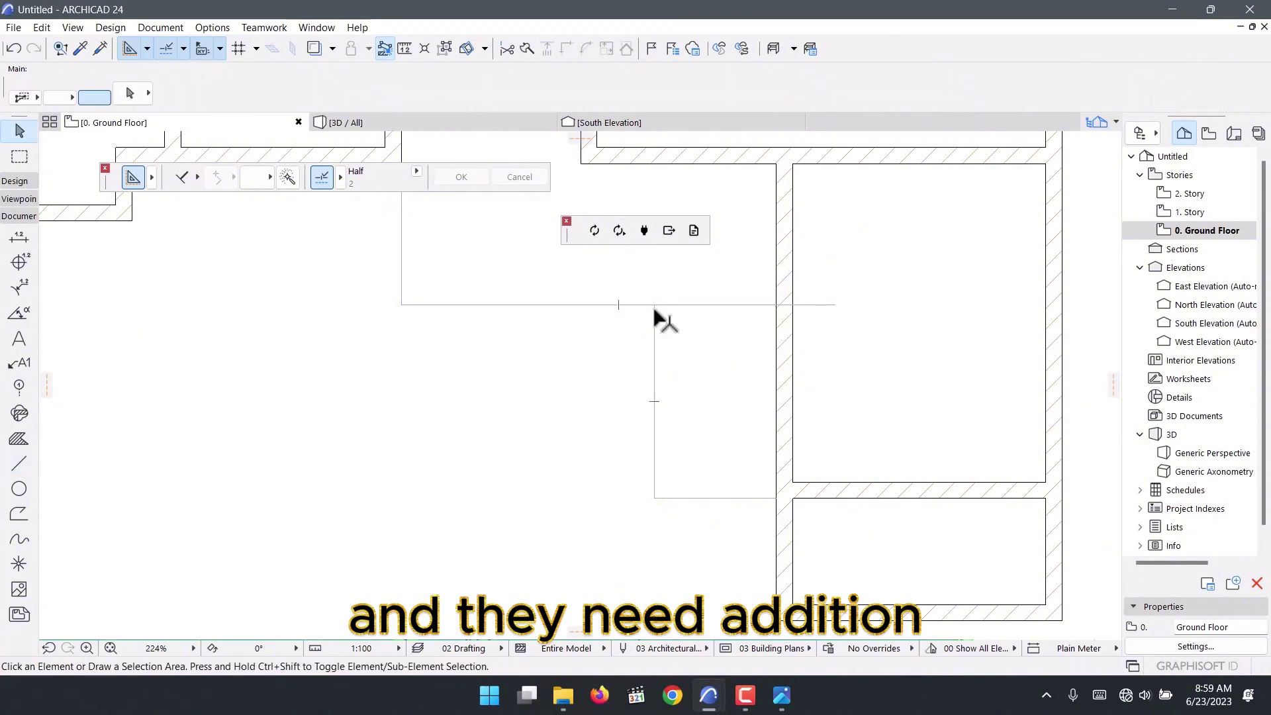
Suspend groups and trim the overshooting piece of the horizontal veranda line
shift+click(656, 317)
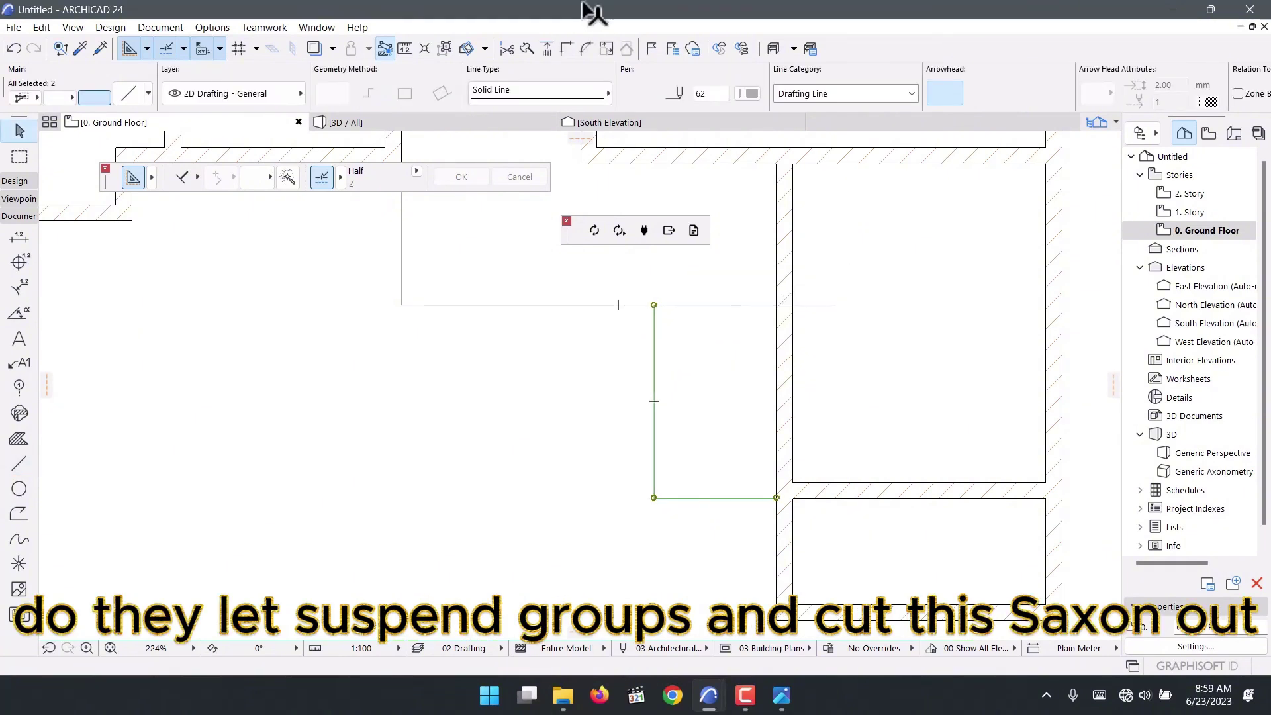
click(445, 48)
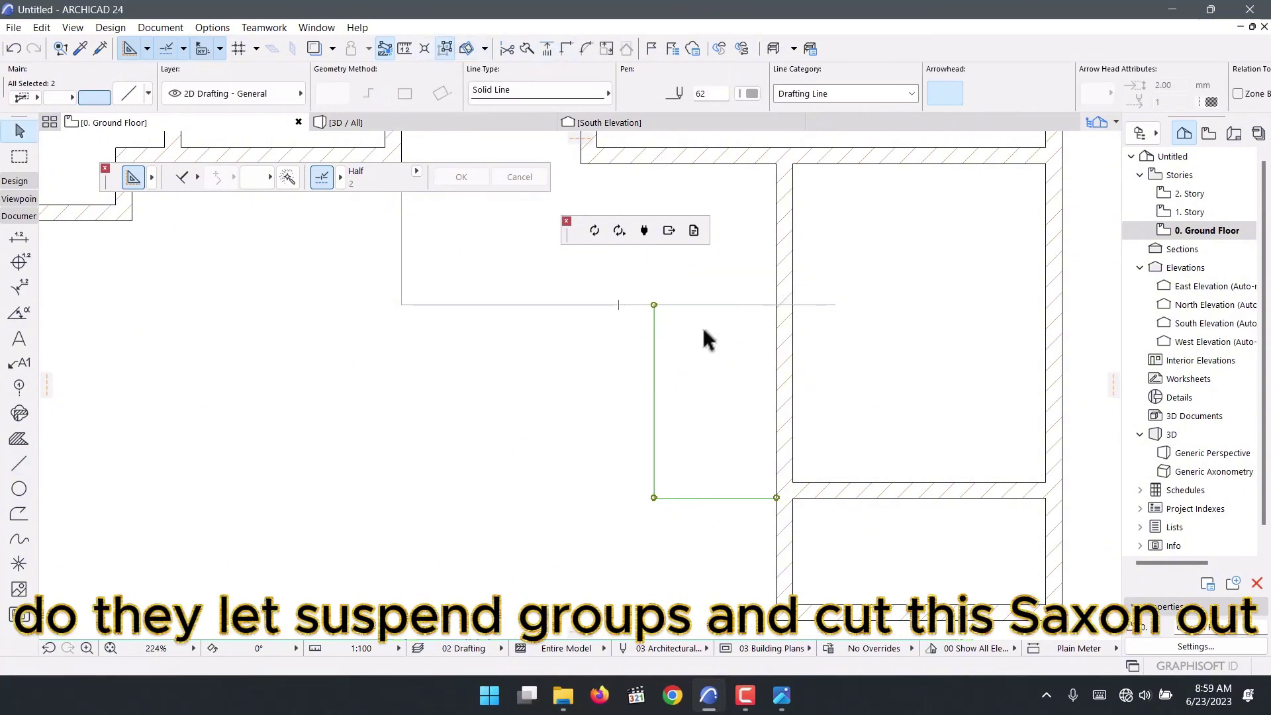
ctrl+click(708, 305)
scroll(682, 432, down, 6)
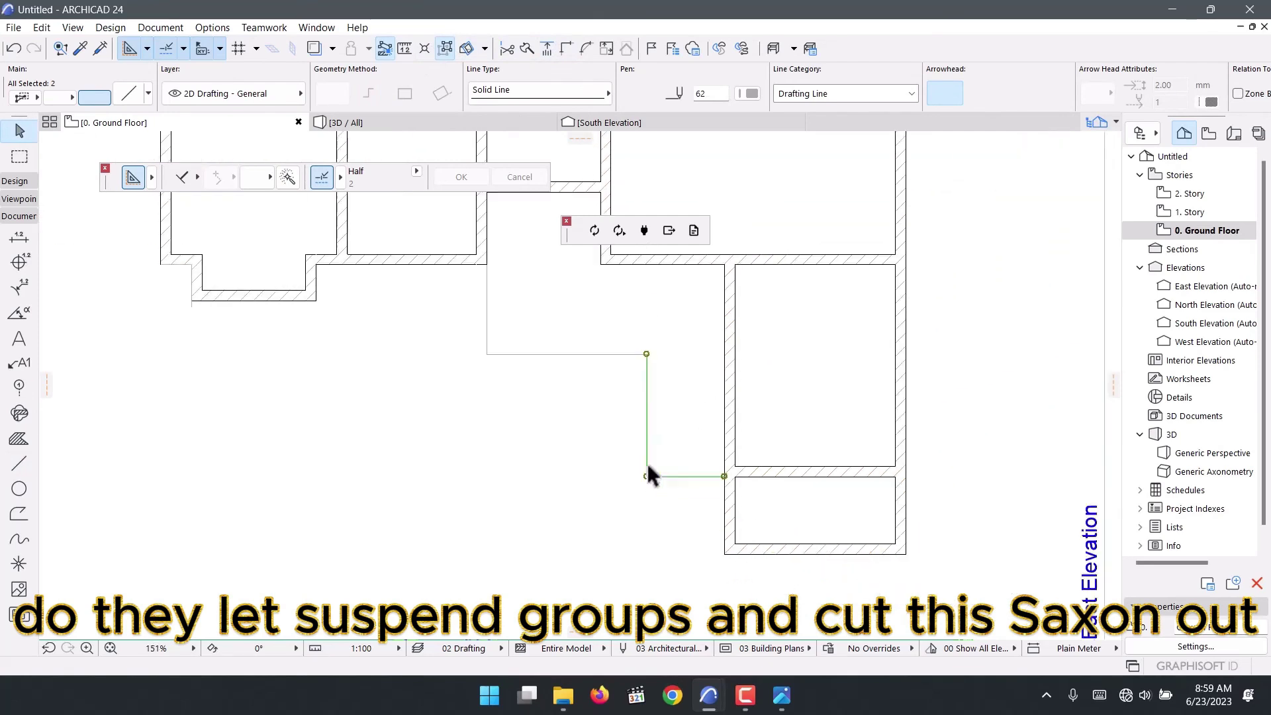
key(Escape)
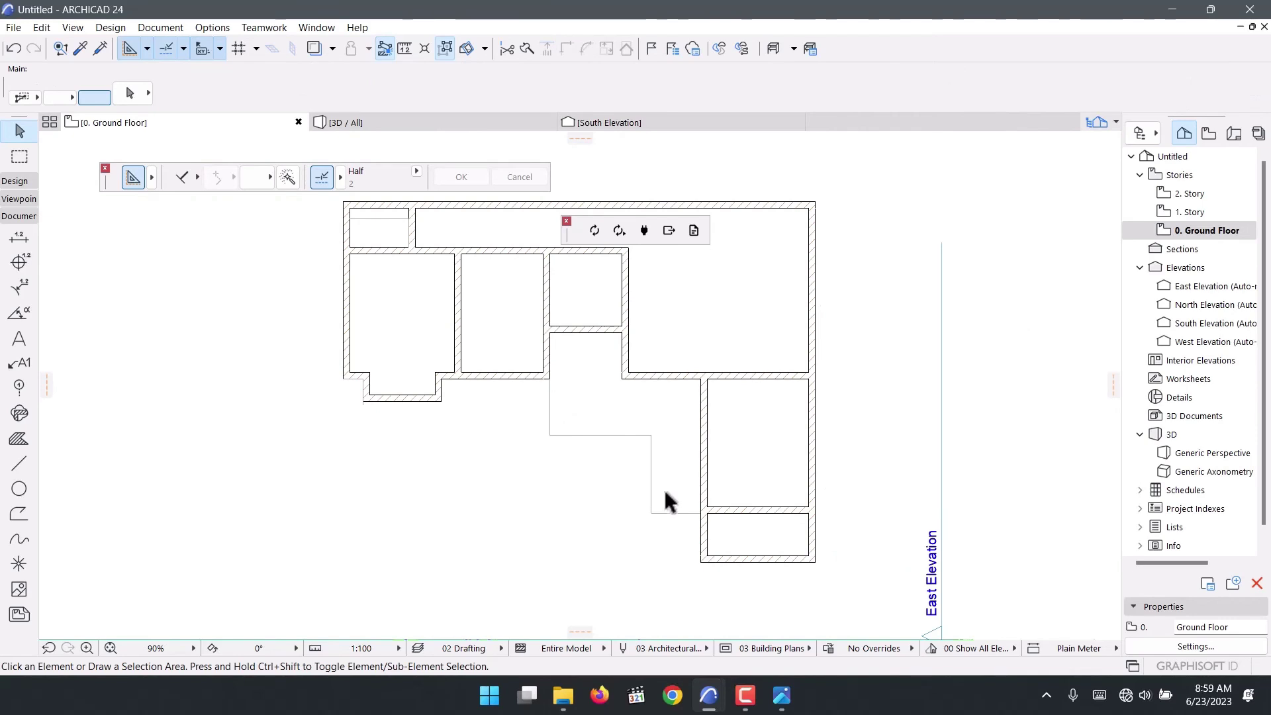
scroll(571, 383, up, 2)
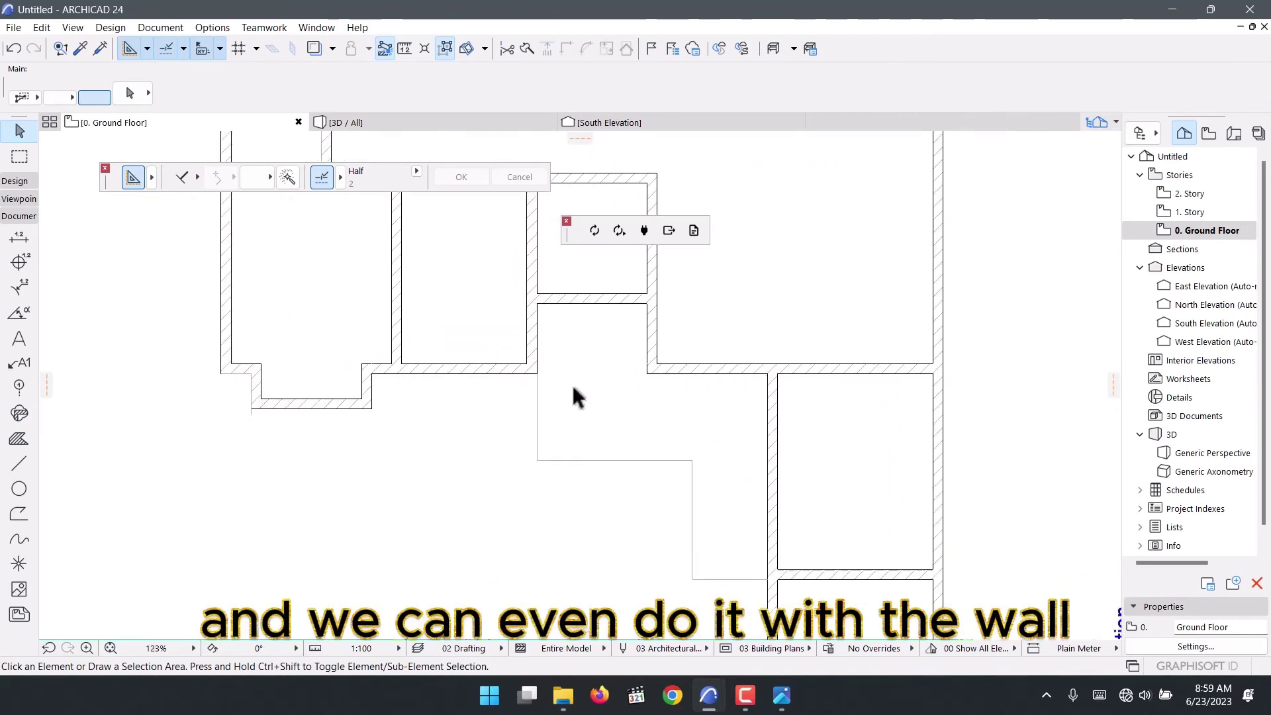
scroll(570, 390, down, 3)
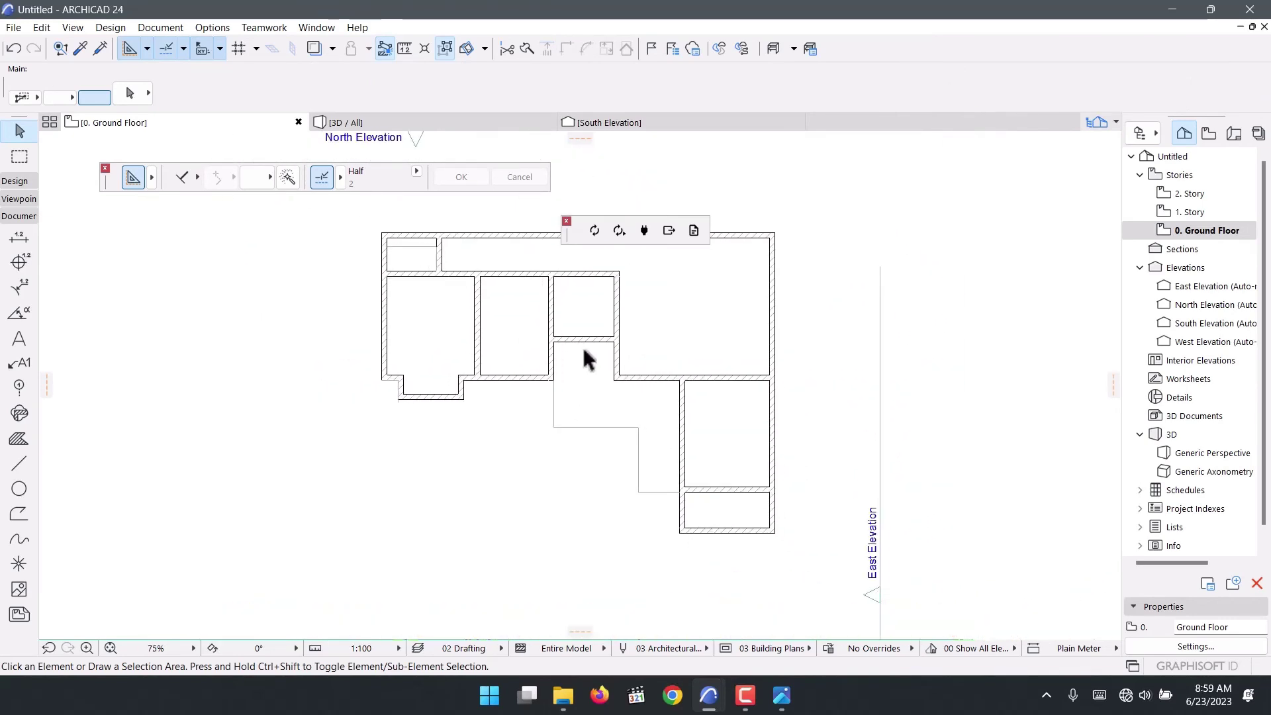
scroll(539, 293, up, 3)
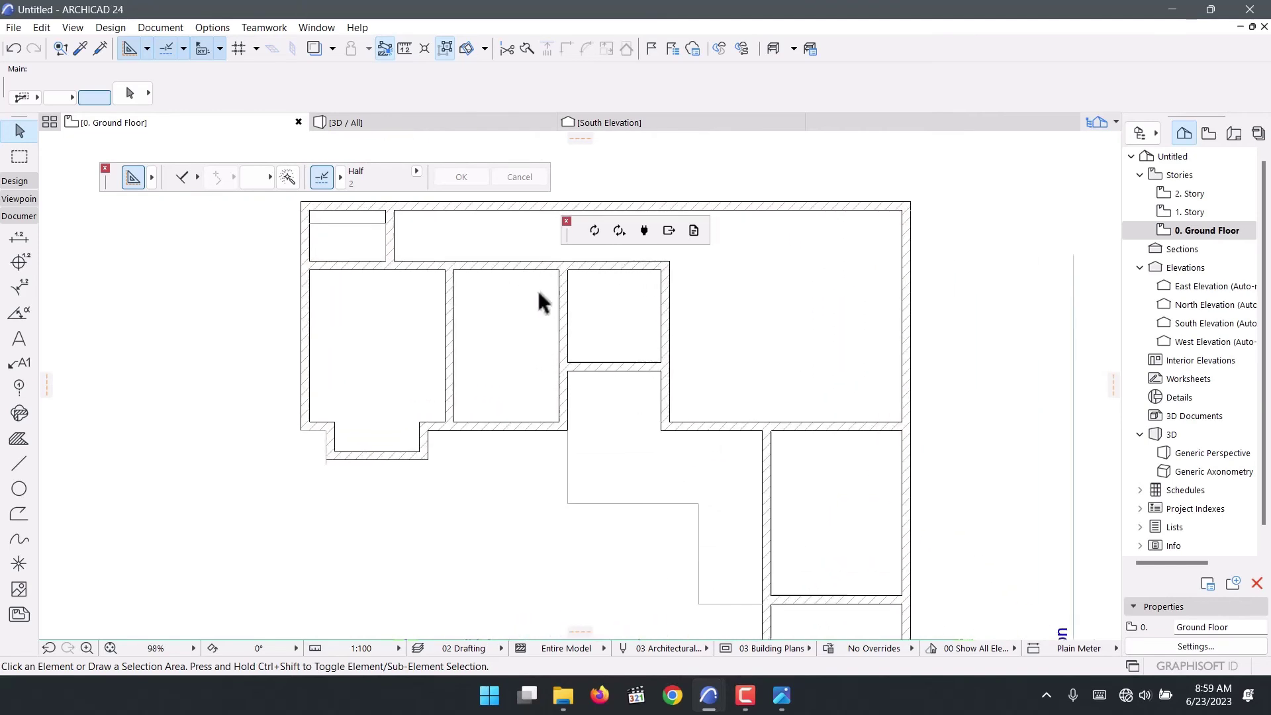
scroll(423, 312, up, 2)
click(15, 183)
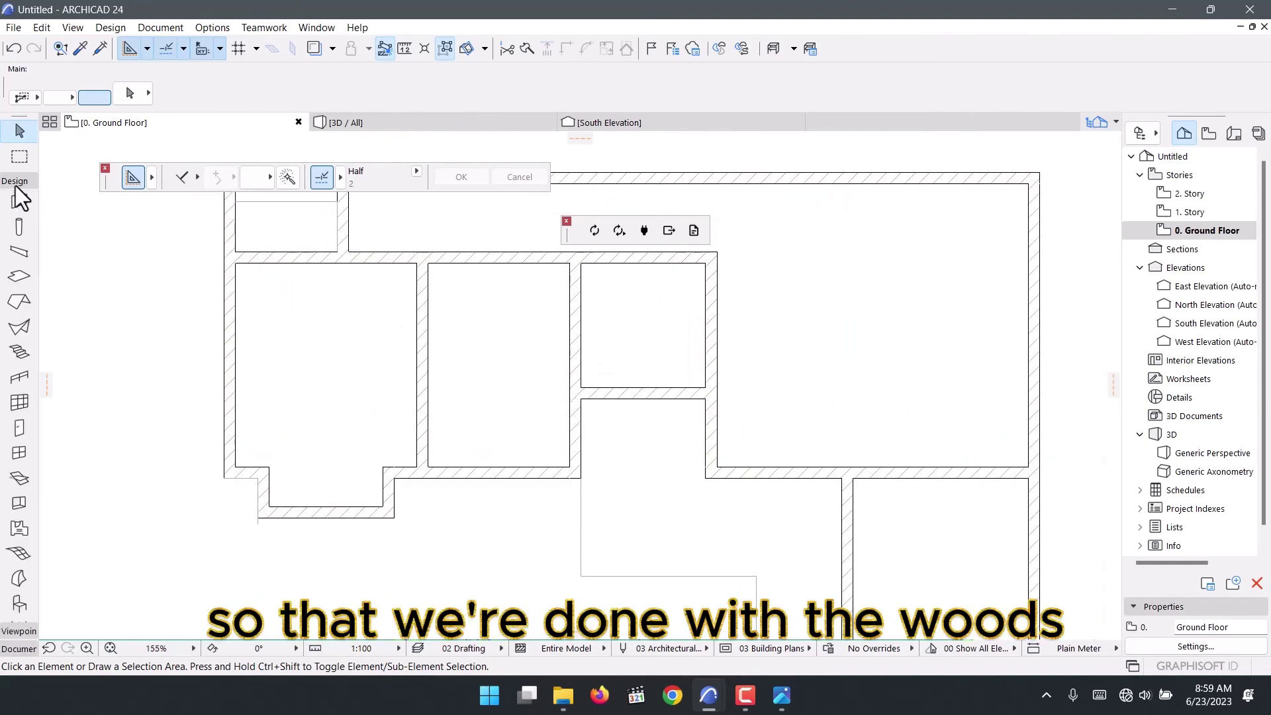
Set the wall reference line location to Inside Face in the Info Box
scroll(624, 454, down, 3)
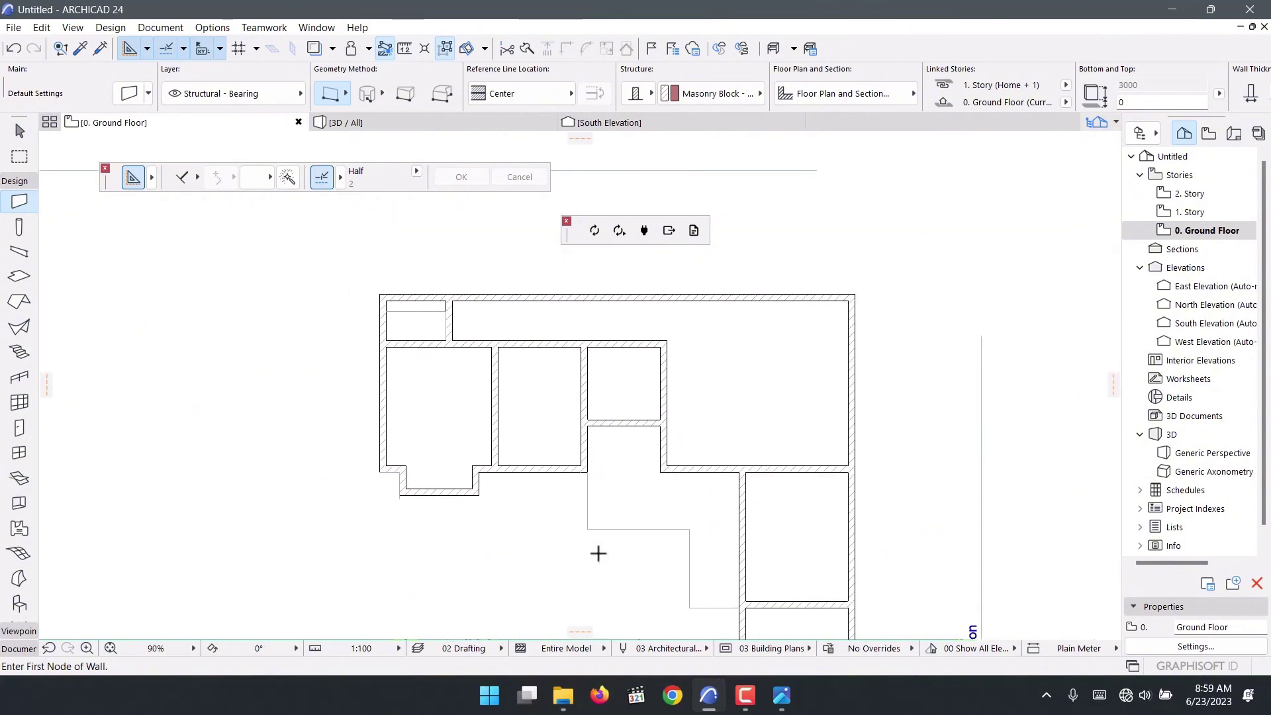
scroll(595, 553, up, 3)
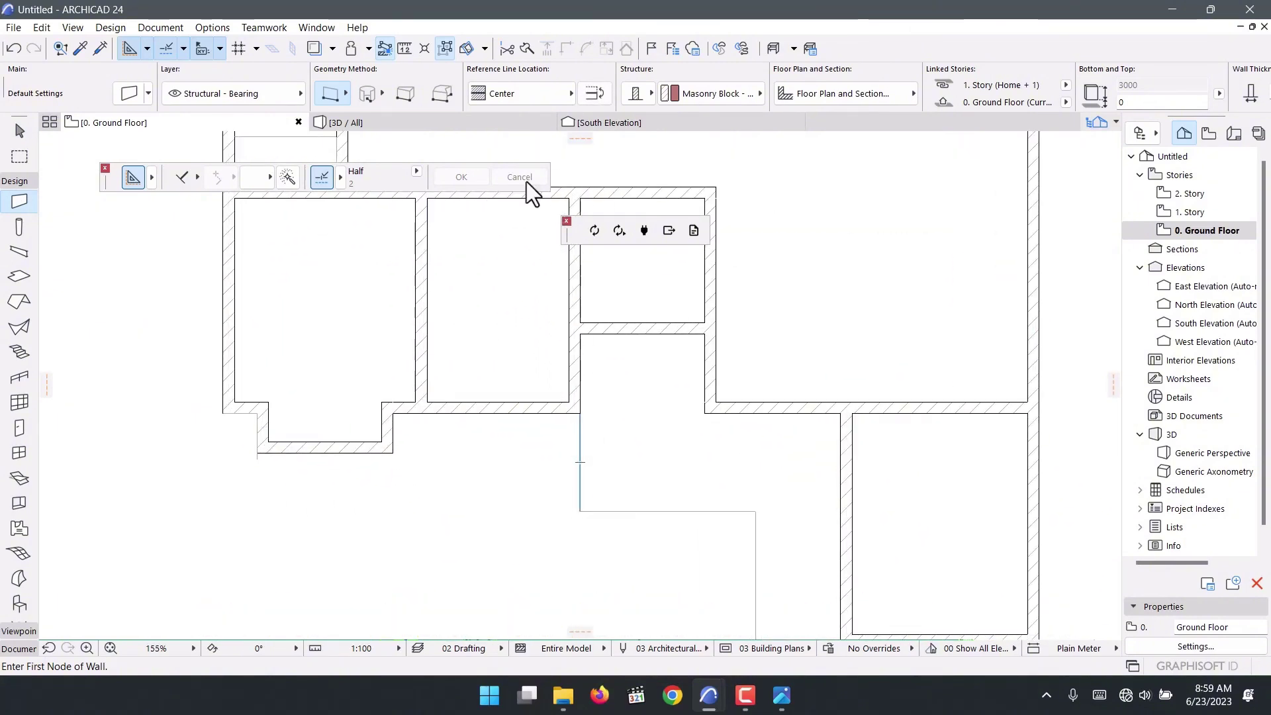
click(570, 93)
click(622, 90)
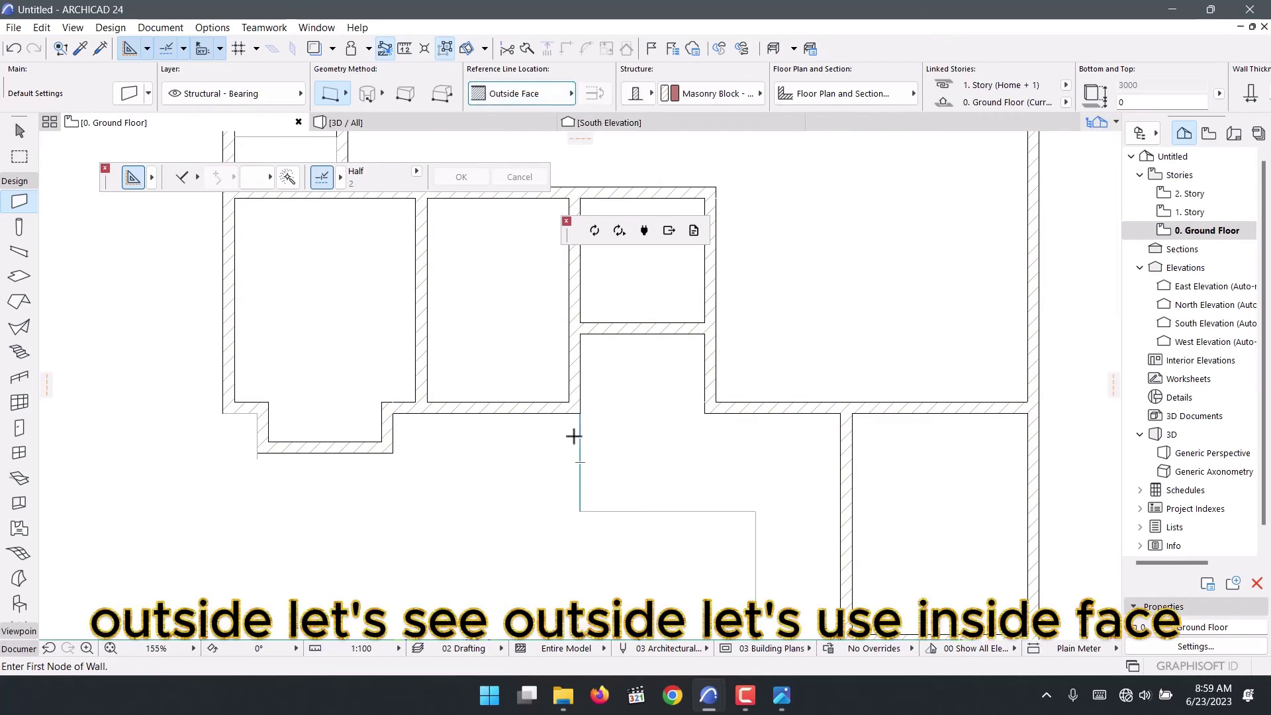
key(space)
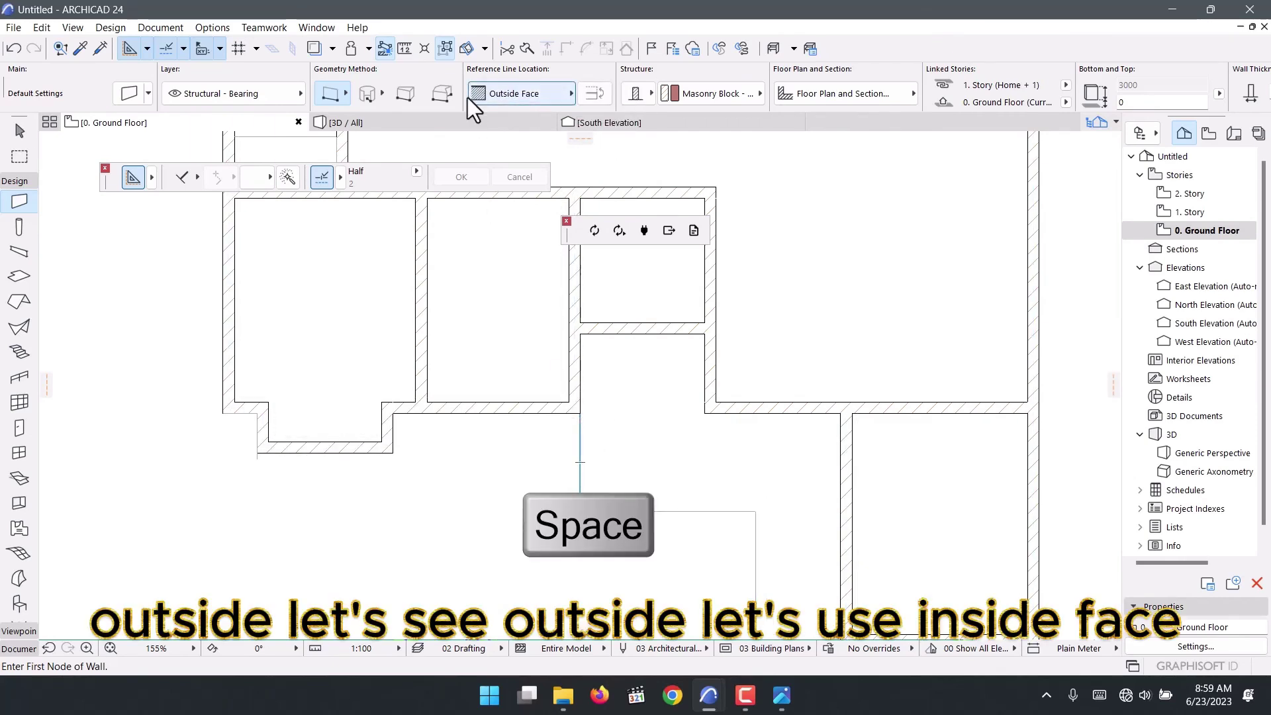
click(510, 98)
click(610, 140)
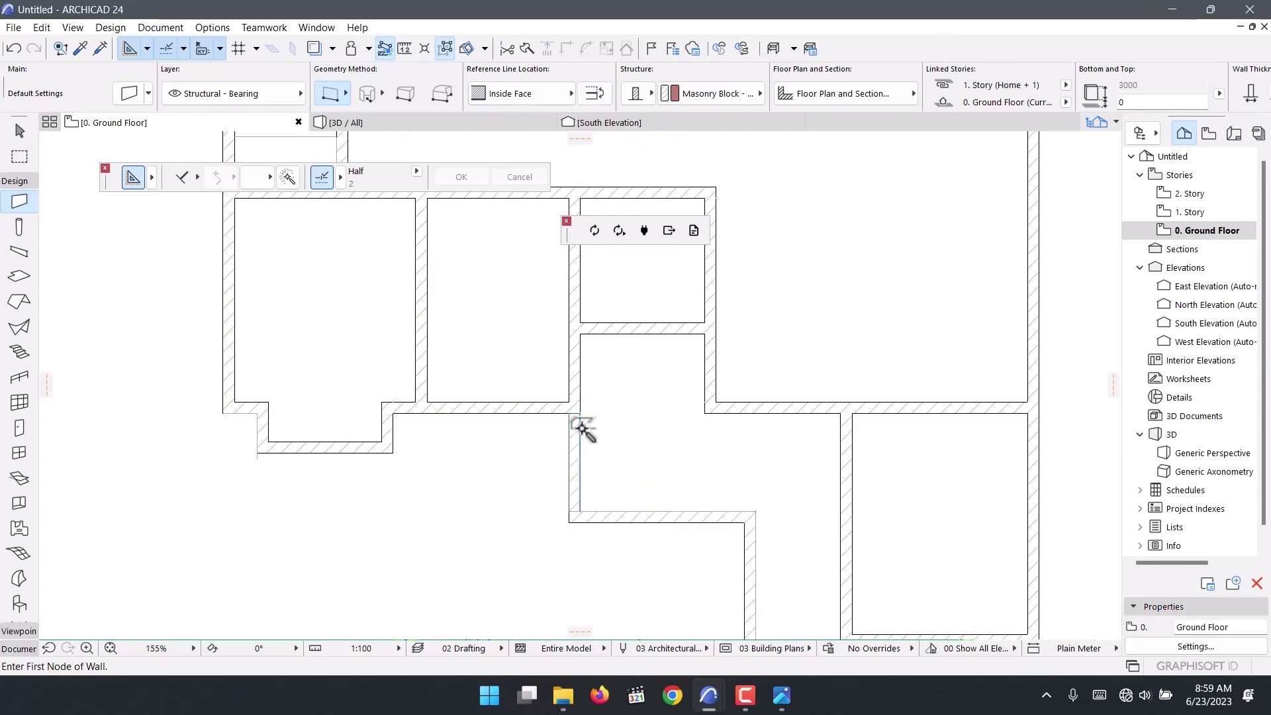
scroll(582, 431, down, 5)
Move the veranda's bottom wall up to align with the junction
key(Escape)
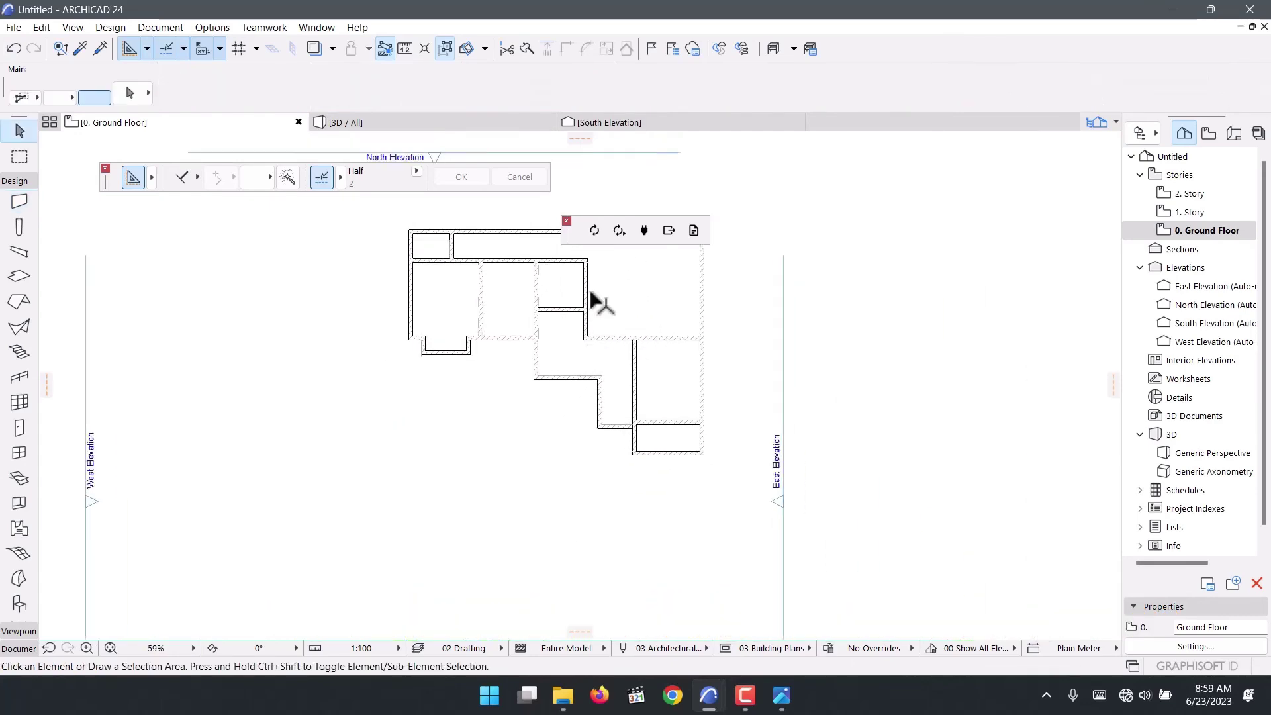
scroll(576, 284, down, 2)
scroll(467, 385, up, 4)
scroll(471, 386, up, 1)
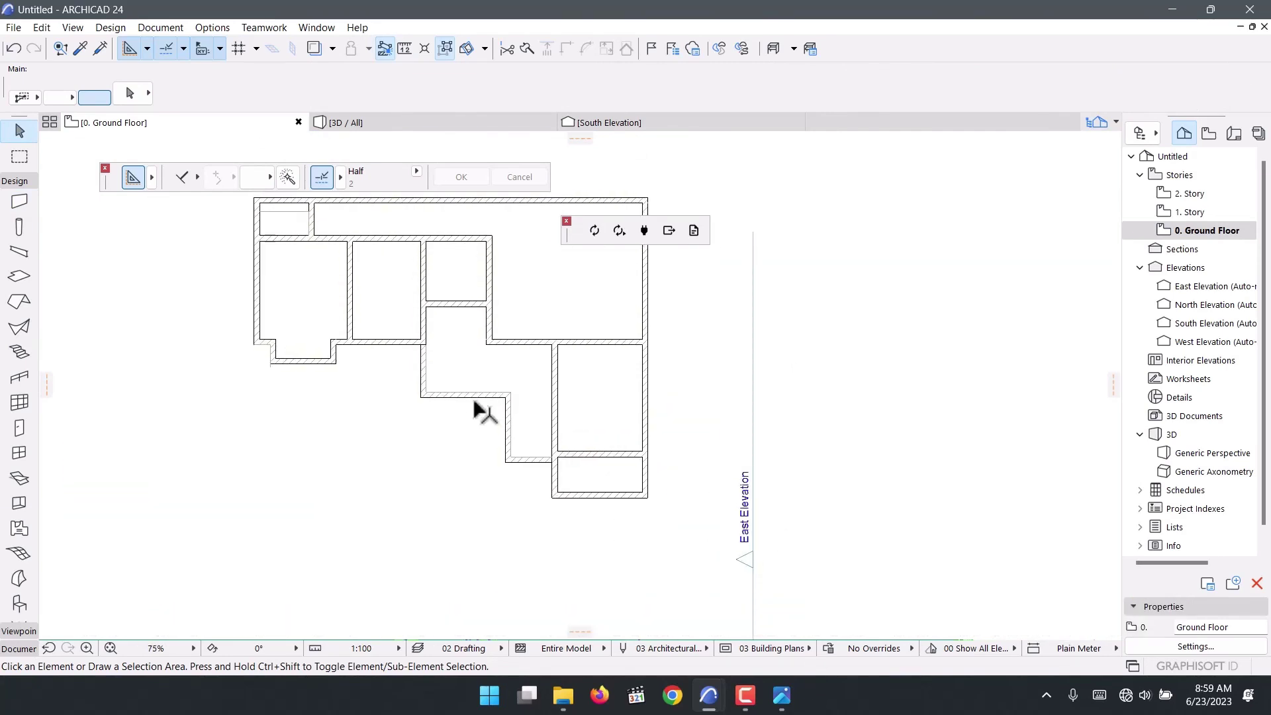
scroll(490, 415, up, 5)
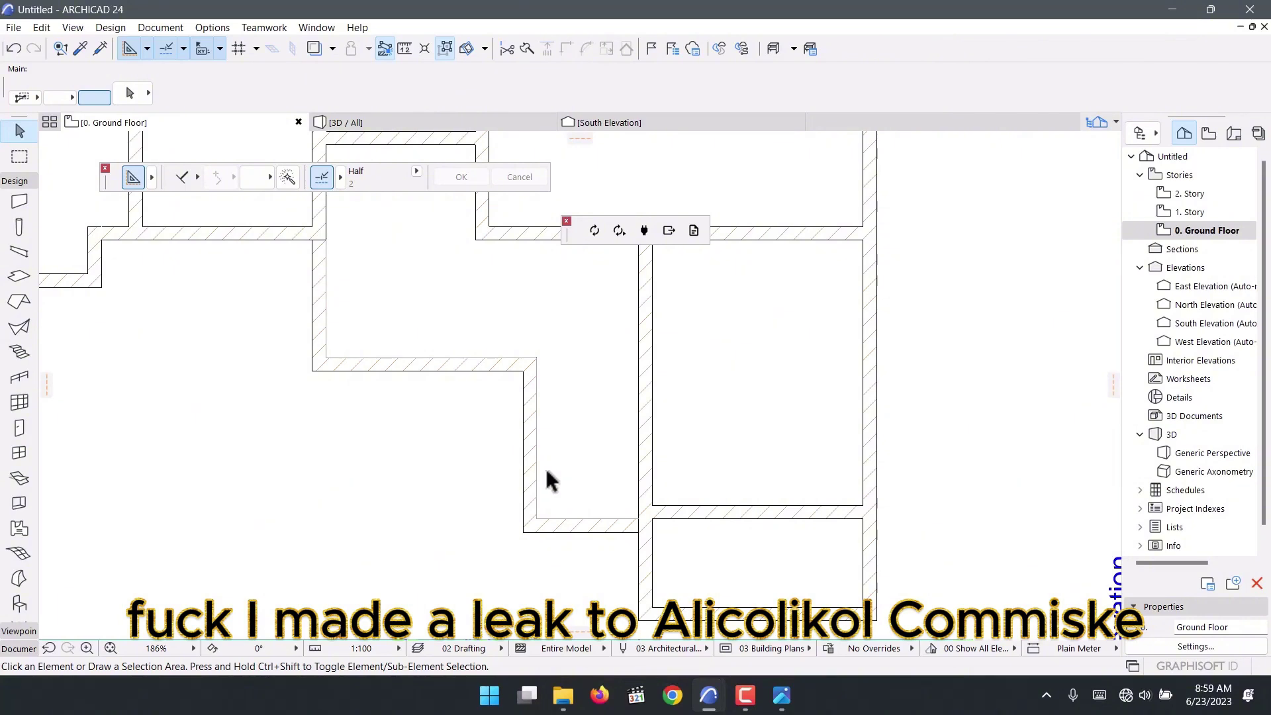
scroll(612, 535, up, 4)
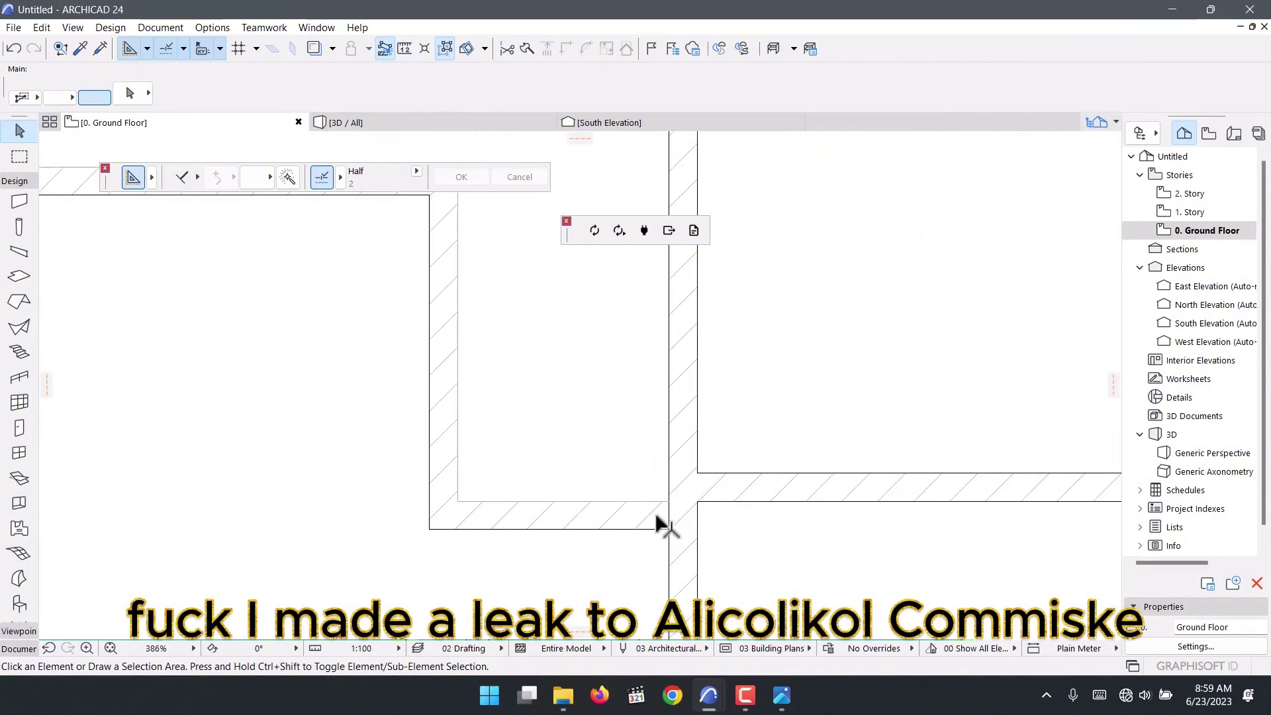
click(667, 509)
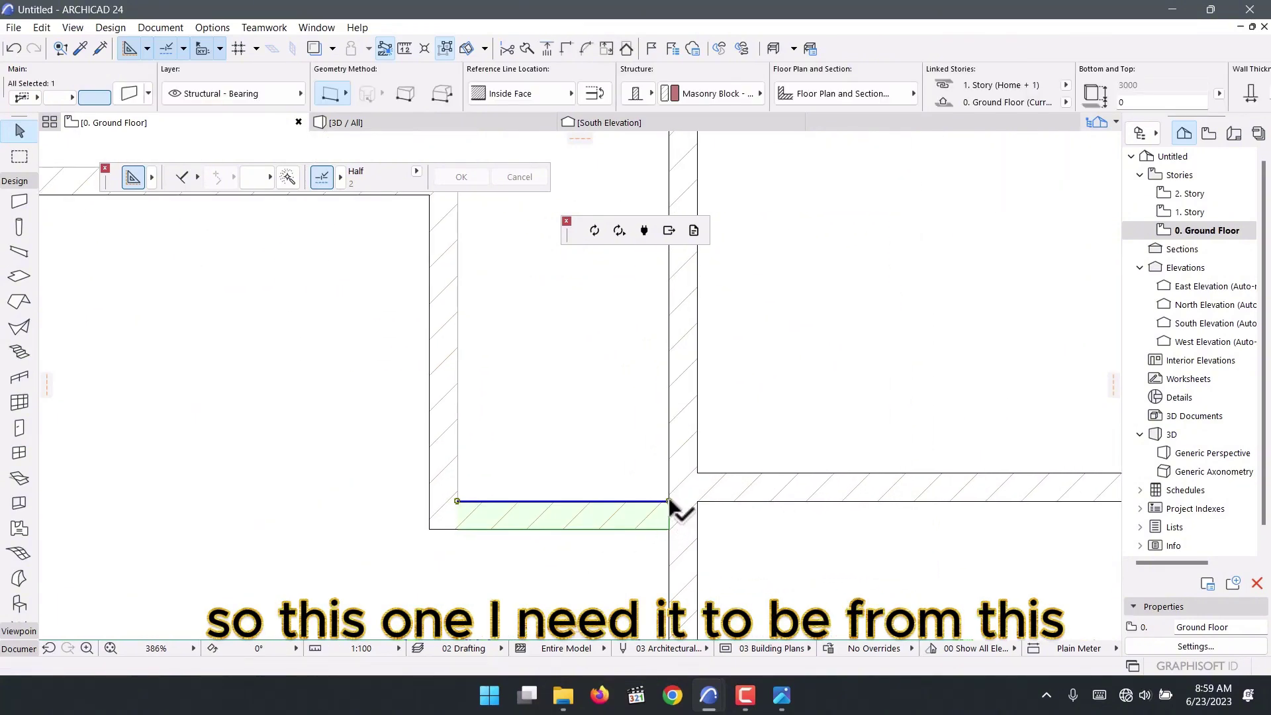
click(670, 503)
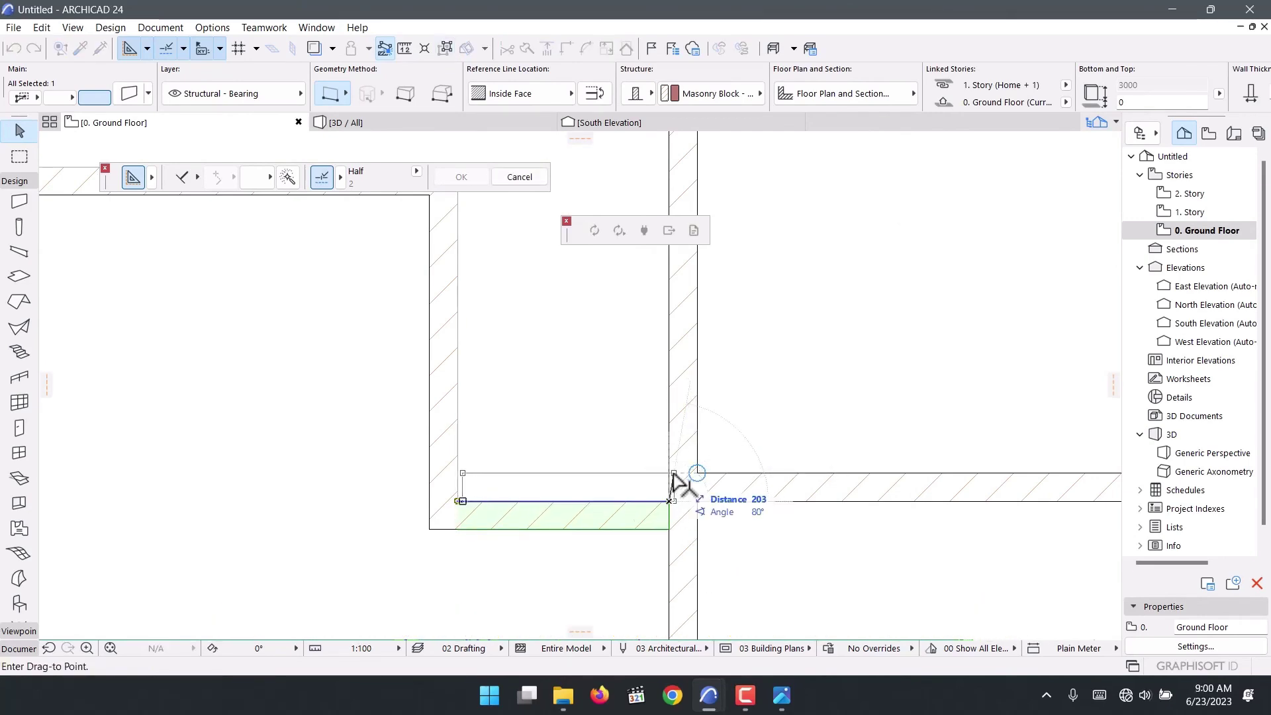
click(696, 474)
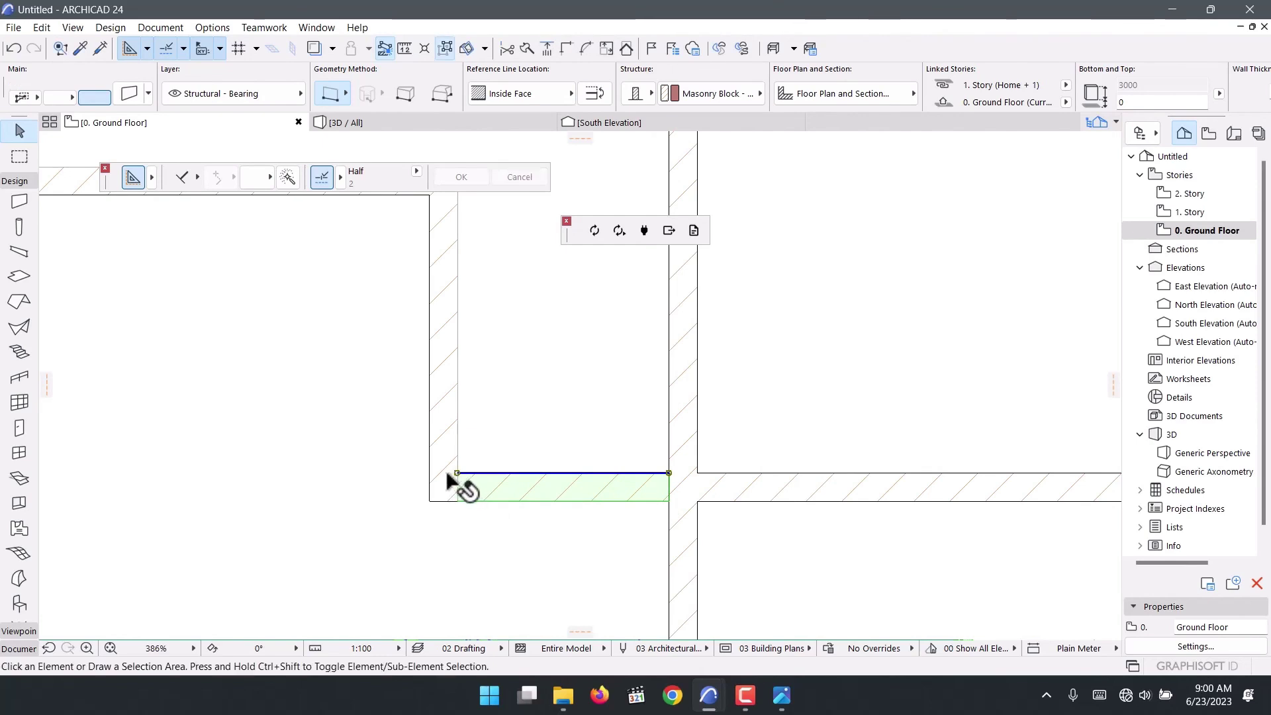
Shorten the left veranda wall so its bottom end meets the bottom wall
scroll(447, 471, up, 2)
click(453, 385)
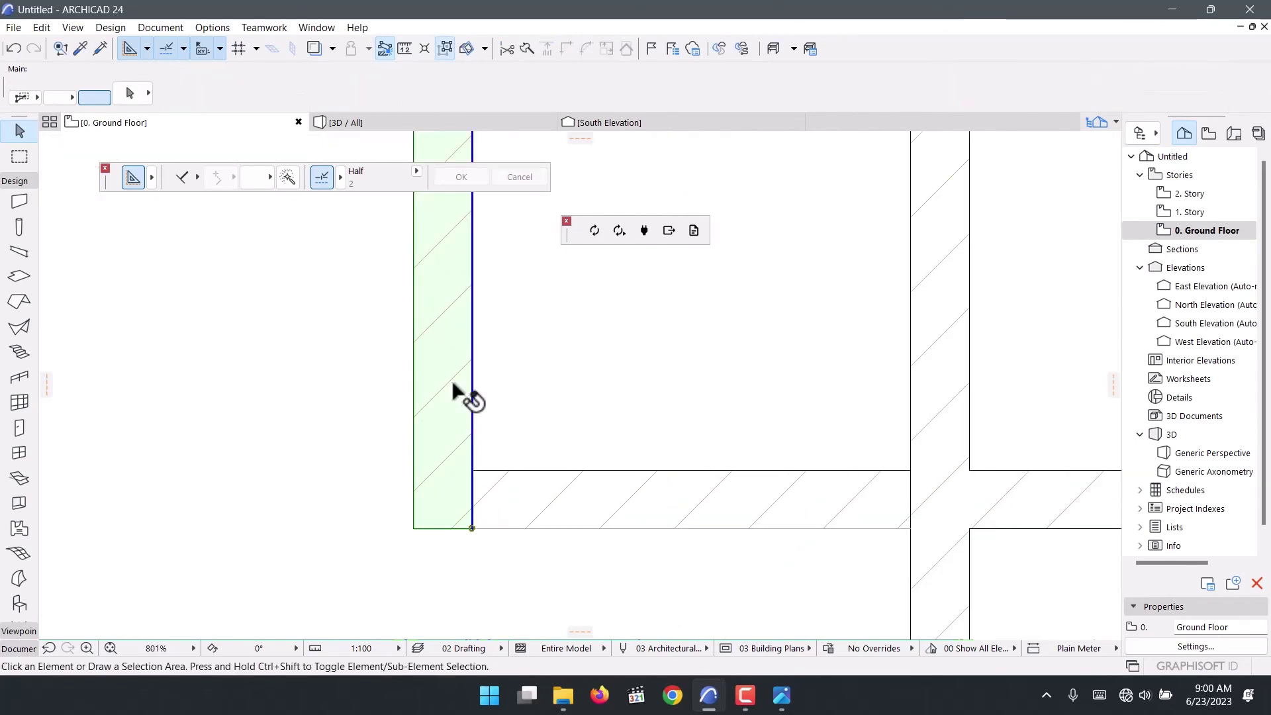
click(472, 491)
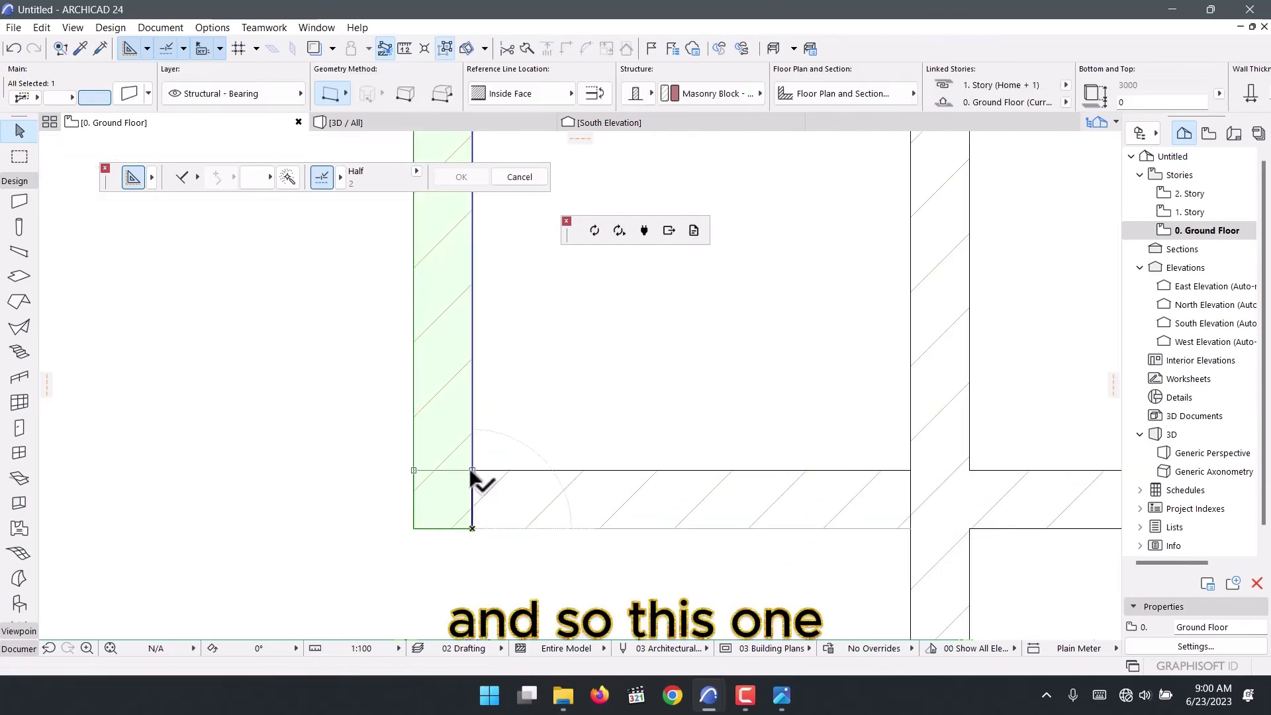
key(Escape)
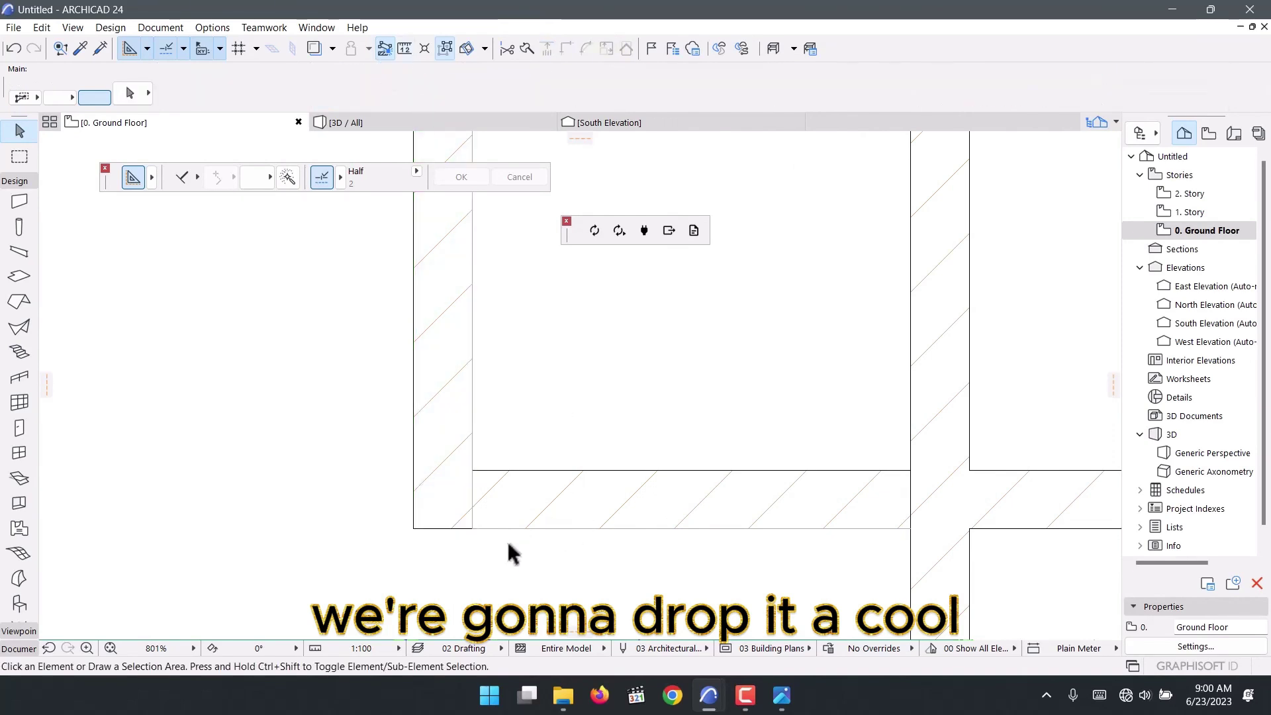
click(454, 482)
click(472, 528)
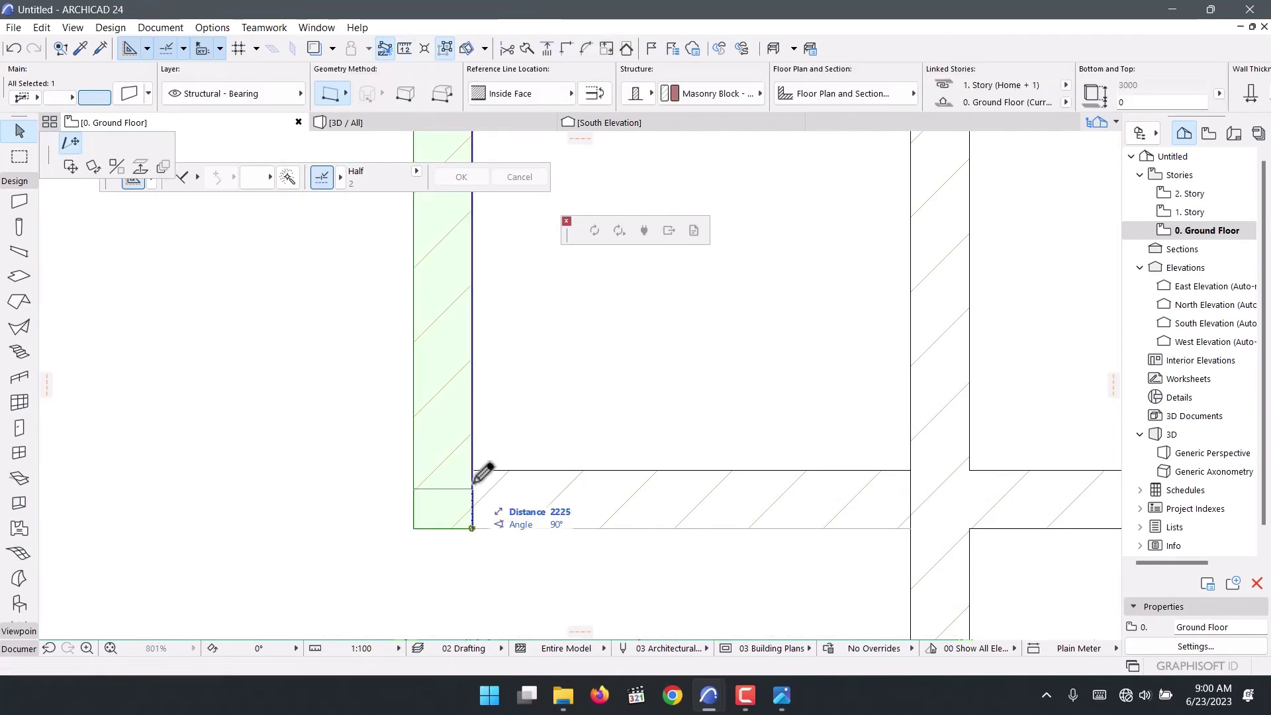
click(474, 472)
click(503, 531)
scroll(530, 530, down, 3)
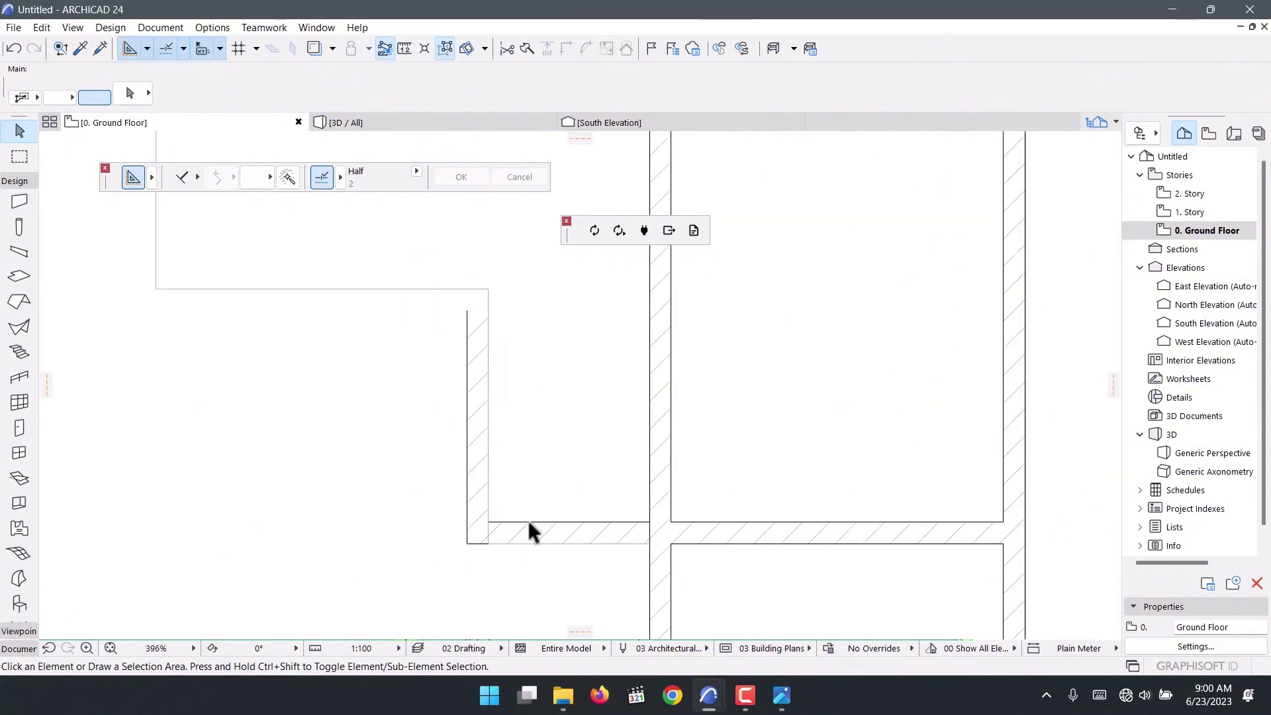
scroll(544, 430, down, 3)
scroll(565, 454, down, 3)
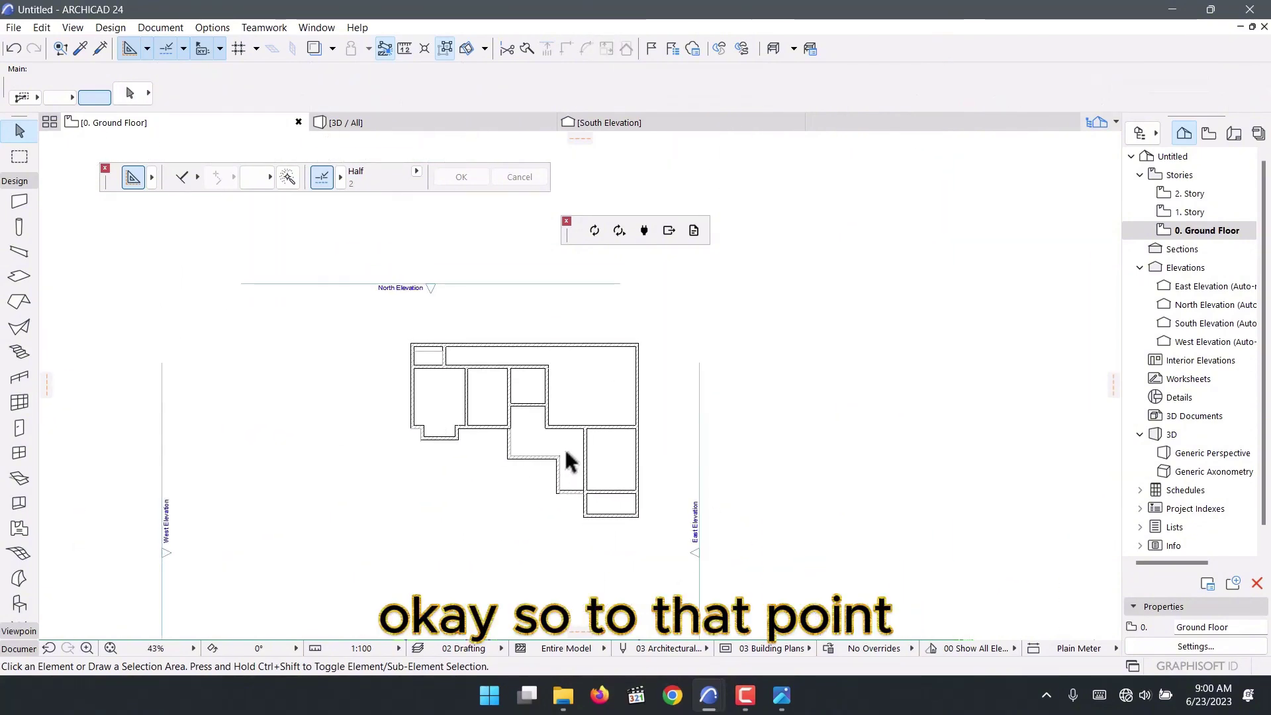
scroll(568, 455, up, 4)
scroll(717, 439, down, 4)
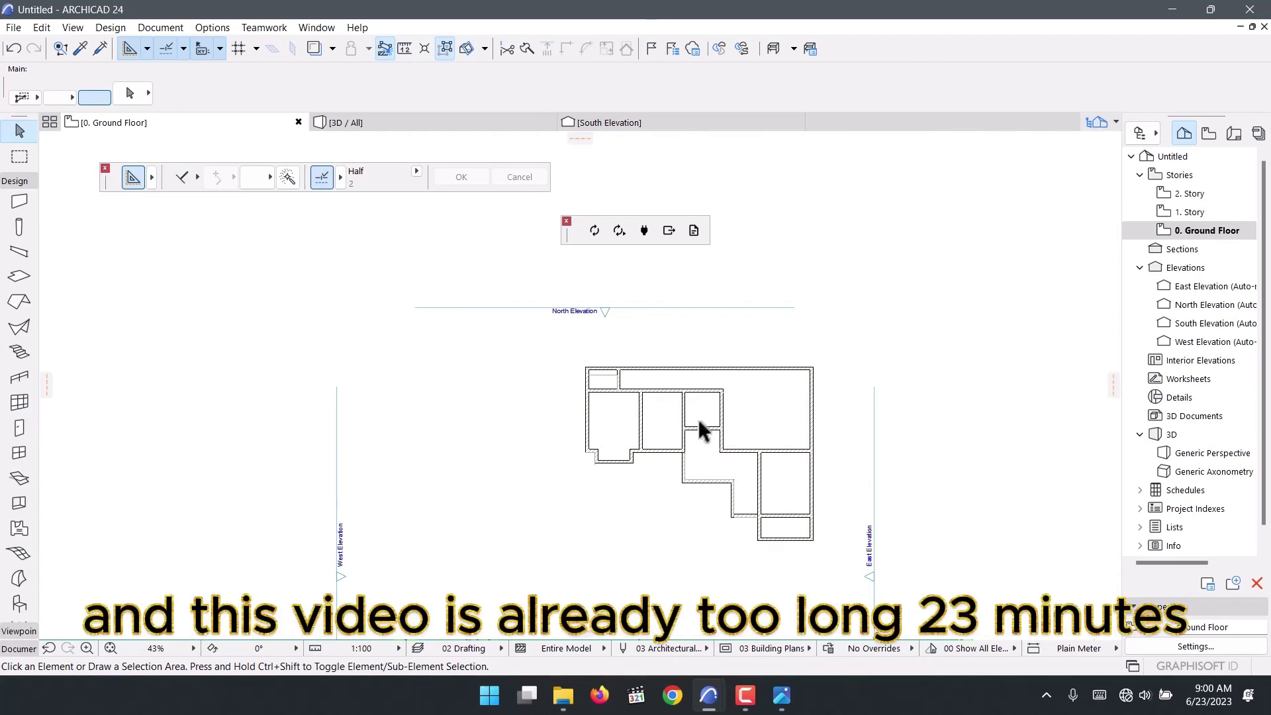
click(743, 702)
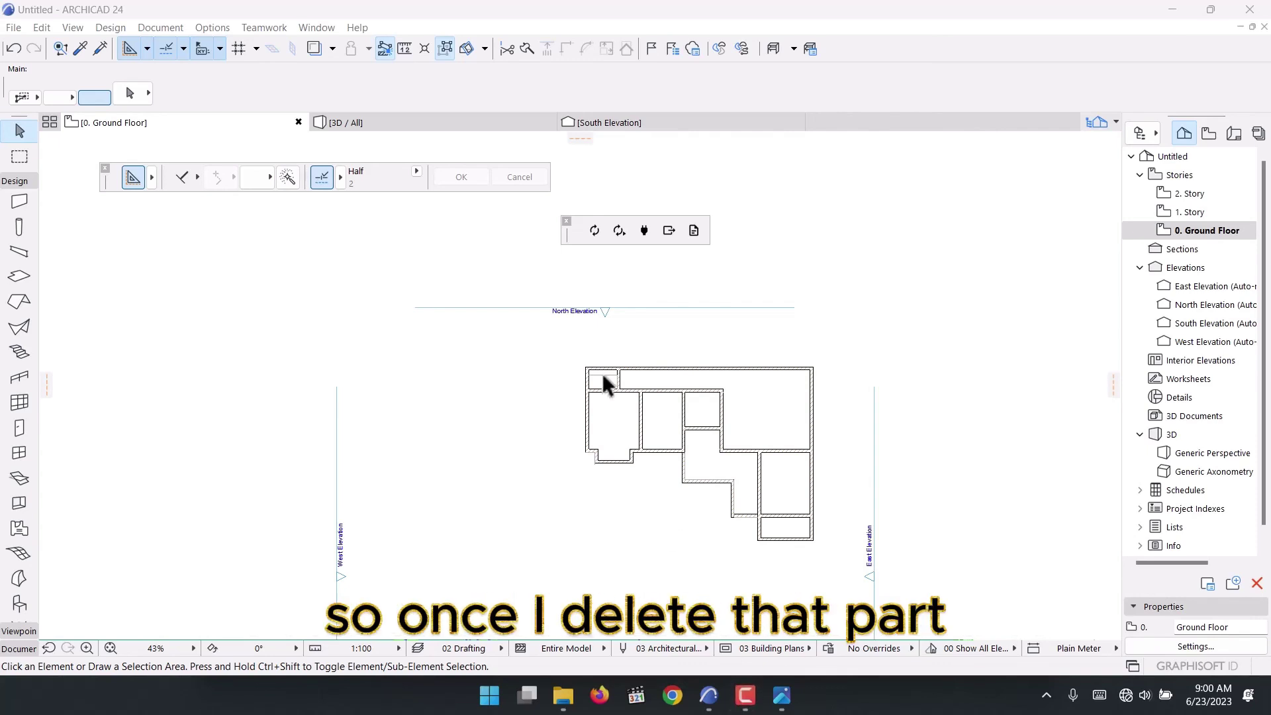
scroll(689, 471, up, 5)
scroll(700, 513, down, 4)
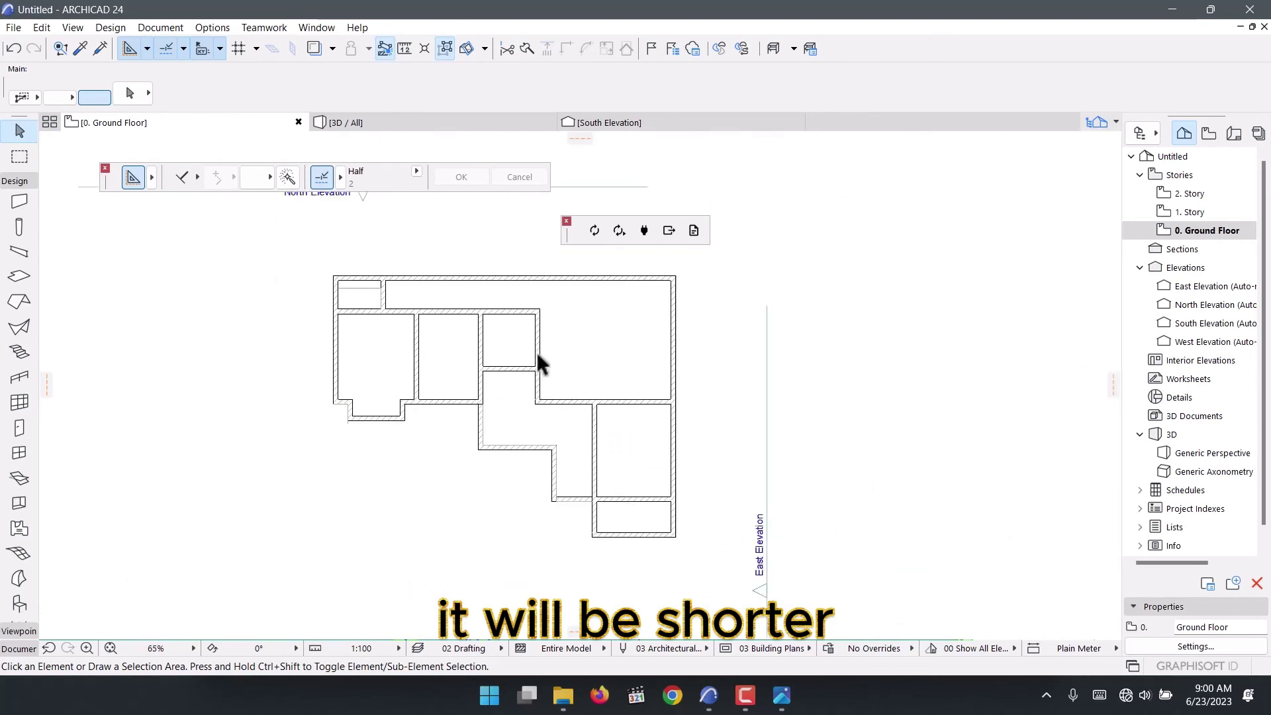
scroll(547, 327, up, 3)
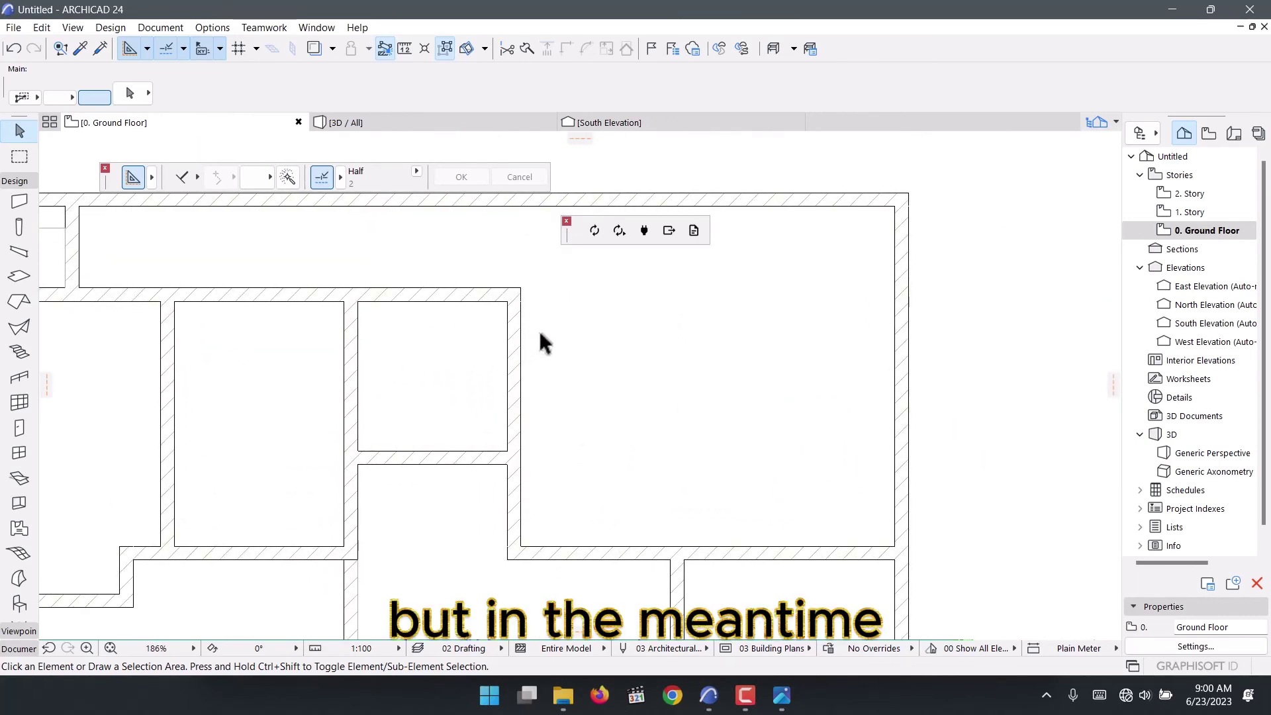
scroll(674, 397, down, 3)
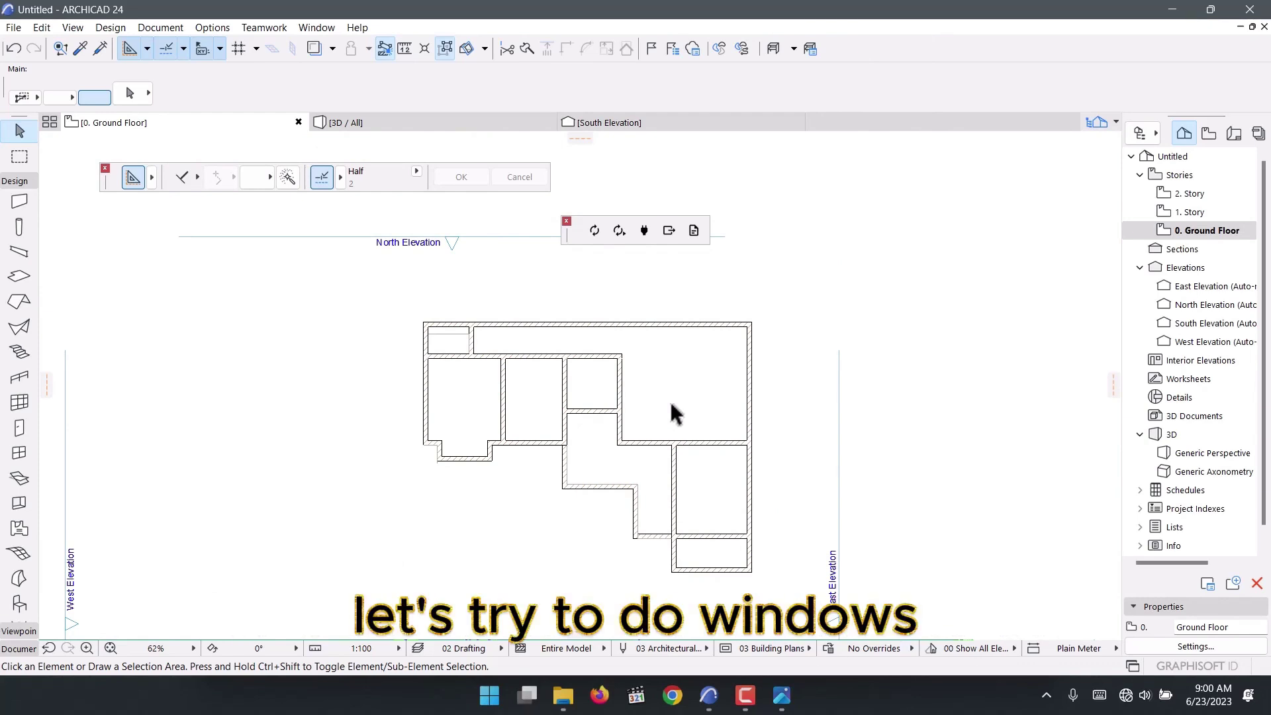
scroll(488, 434, up, 2)
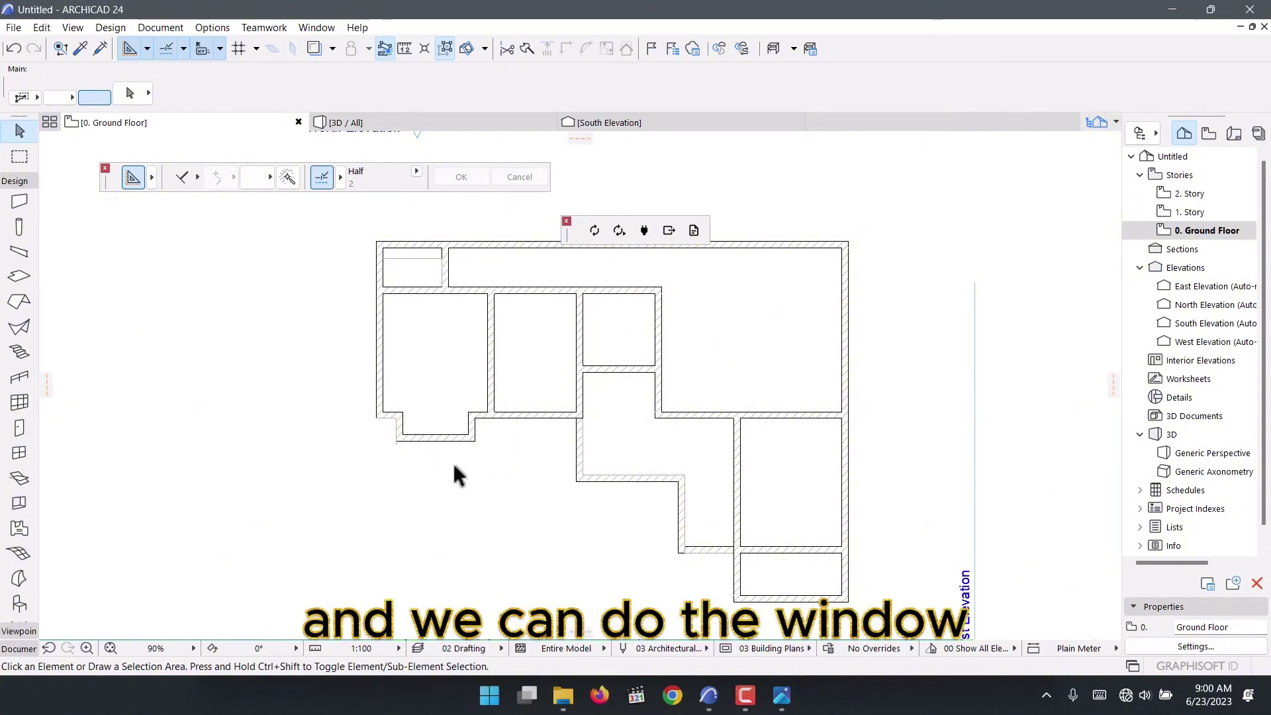
scroll(653, 355, down, 3)
scroll(728, 371, up, 2)
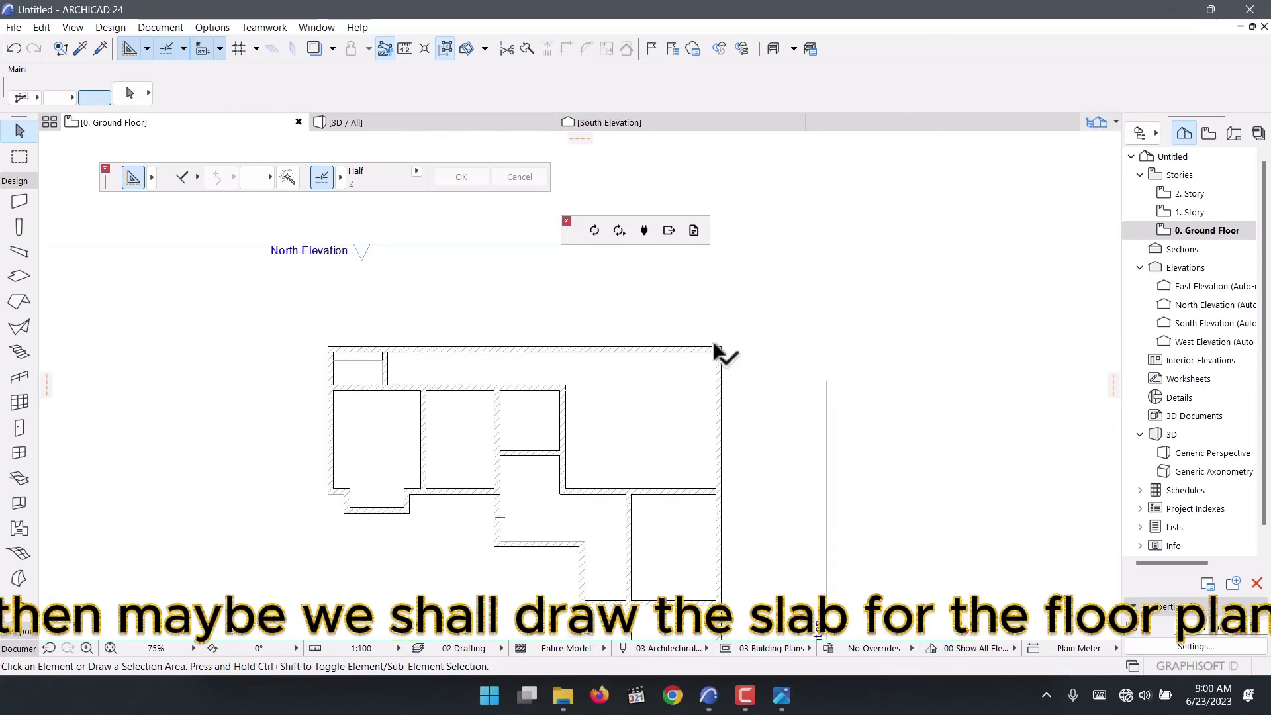
scroll(513, 479, down, 3)
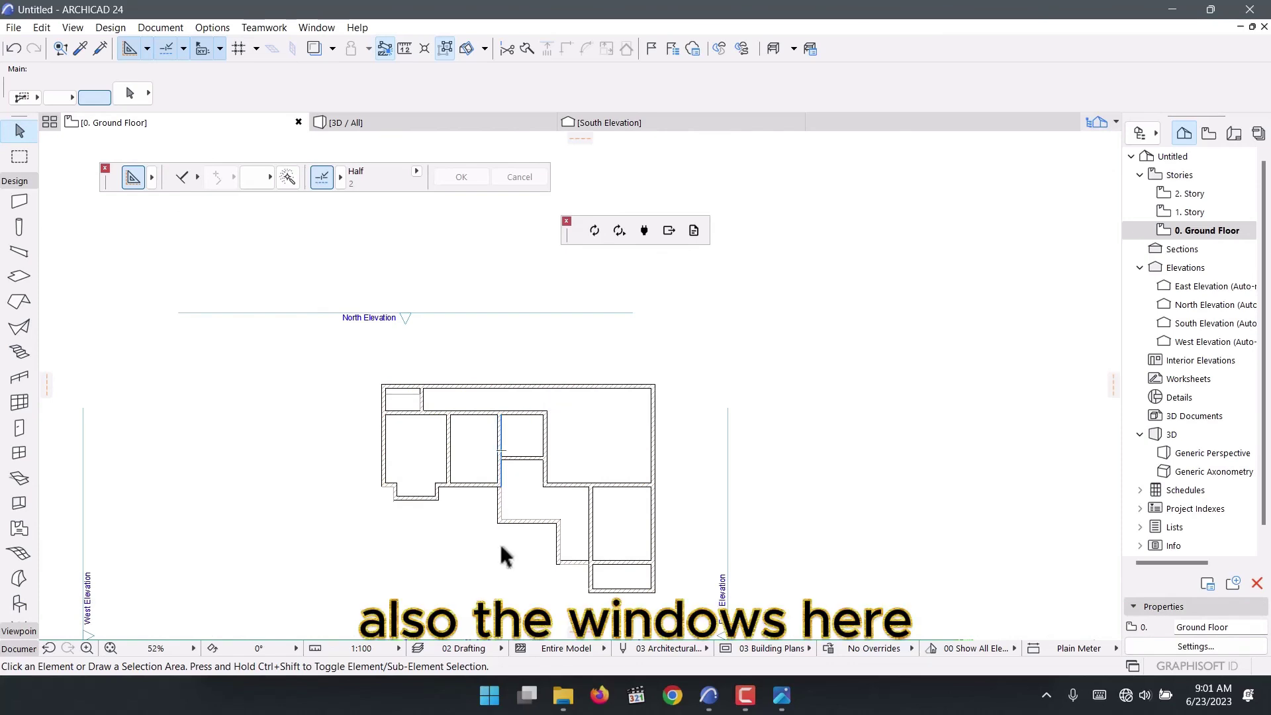
scroll(502, 548, up, 3)
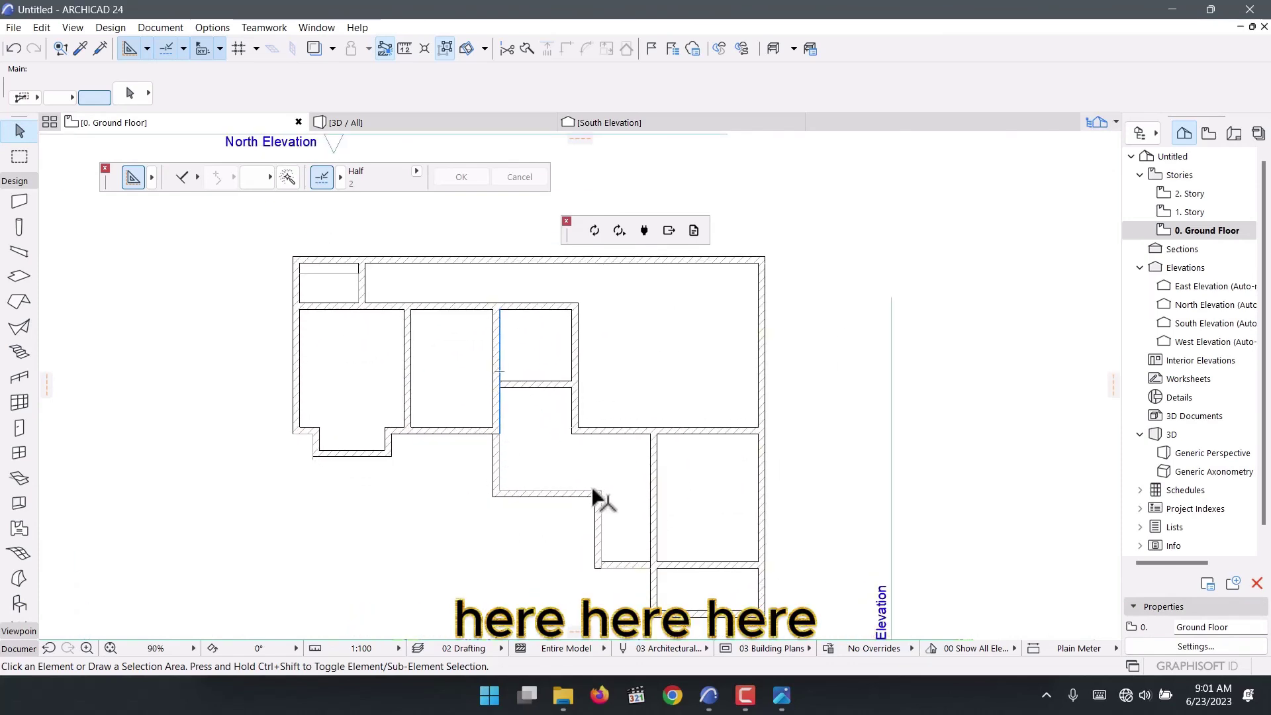
scroll(559, 398, down, 4)
scroll(549, 405, up, 4)
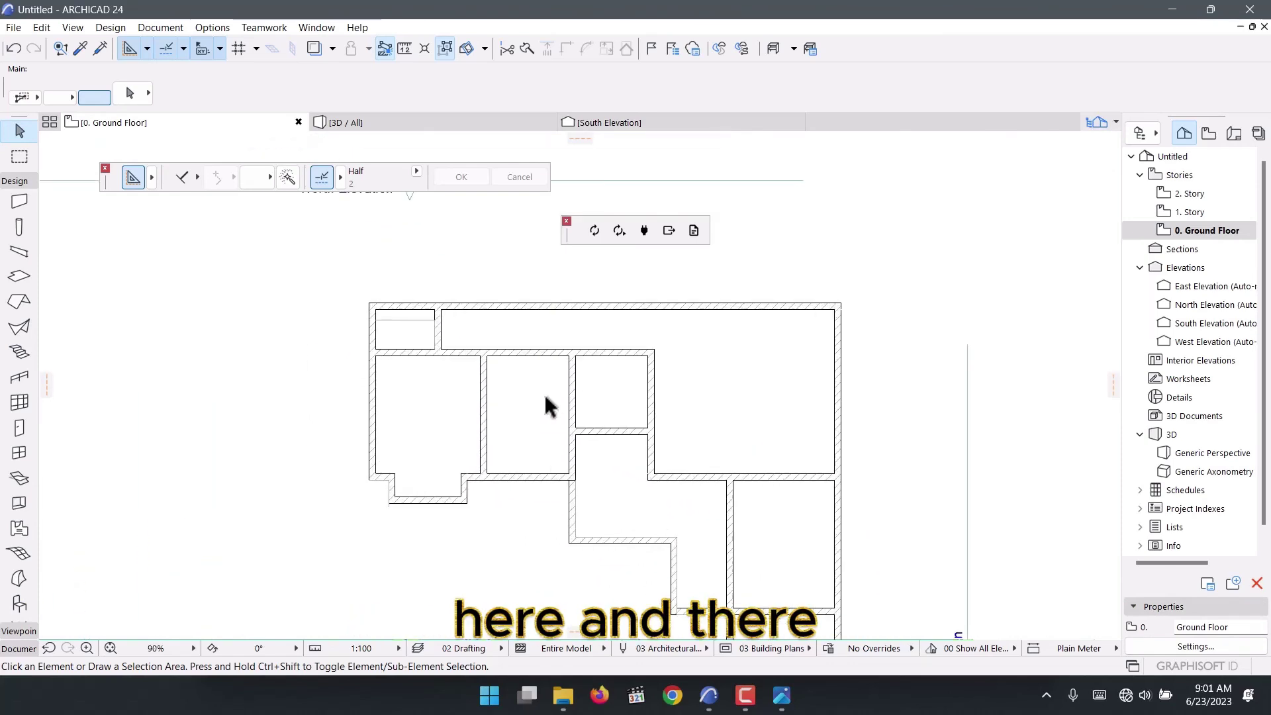
scroll(467, 365, up, 4)
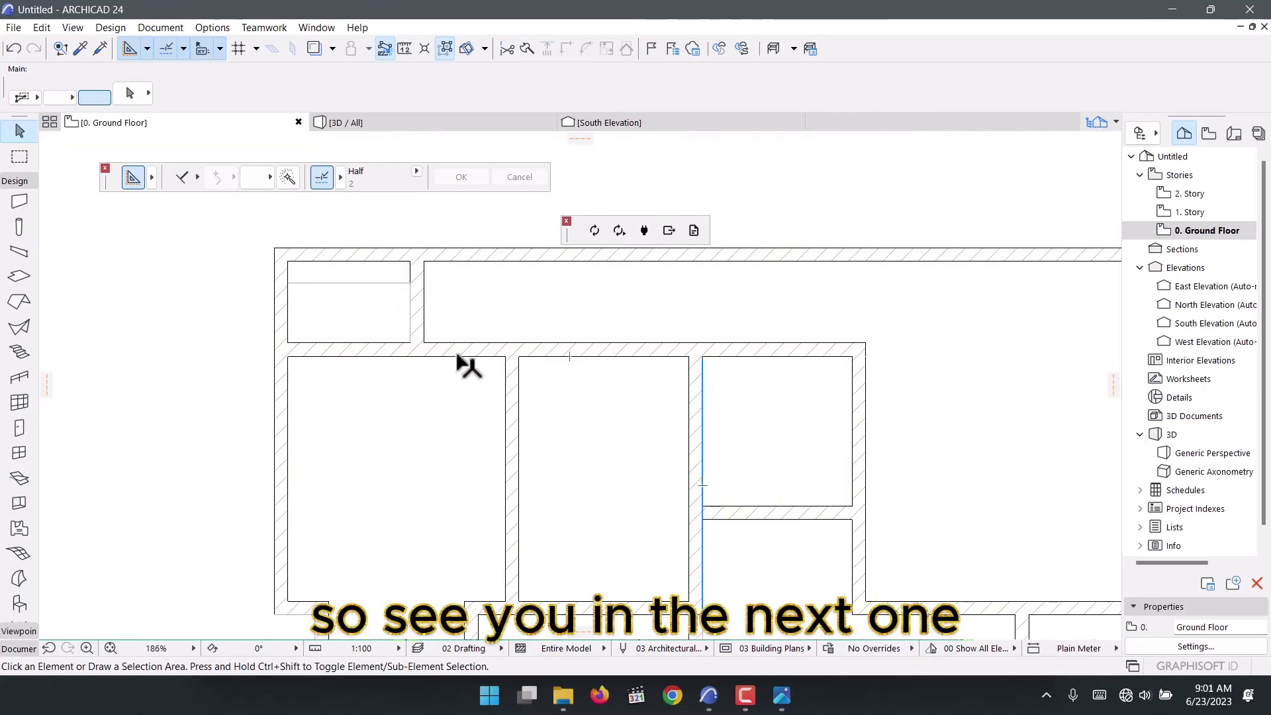
scroll(467, 364, down, 4)
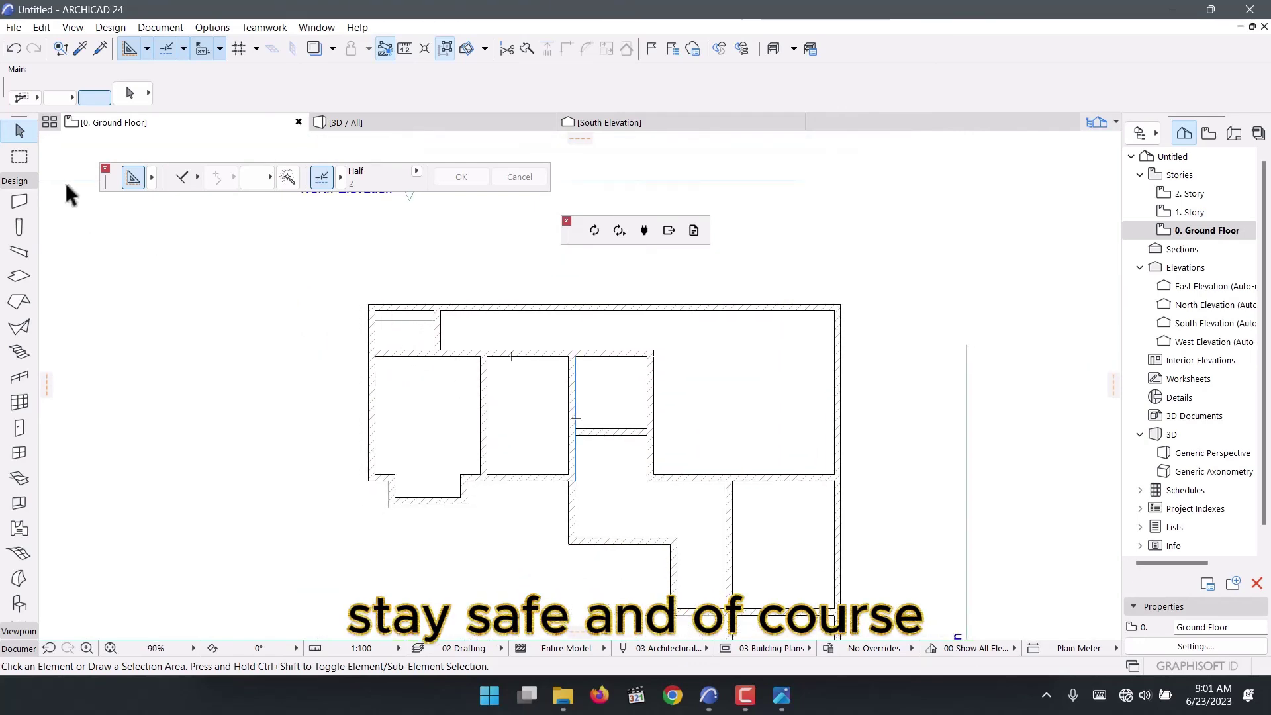